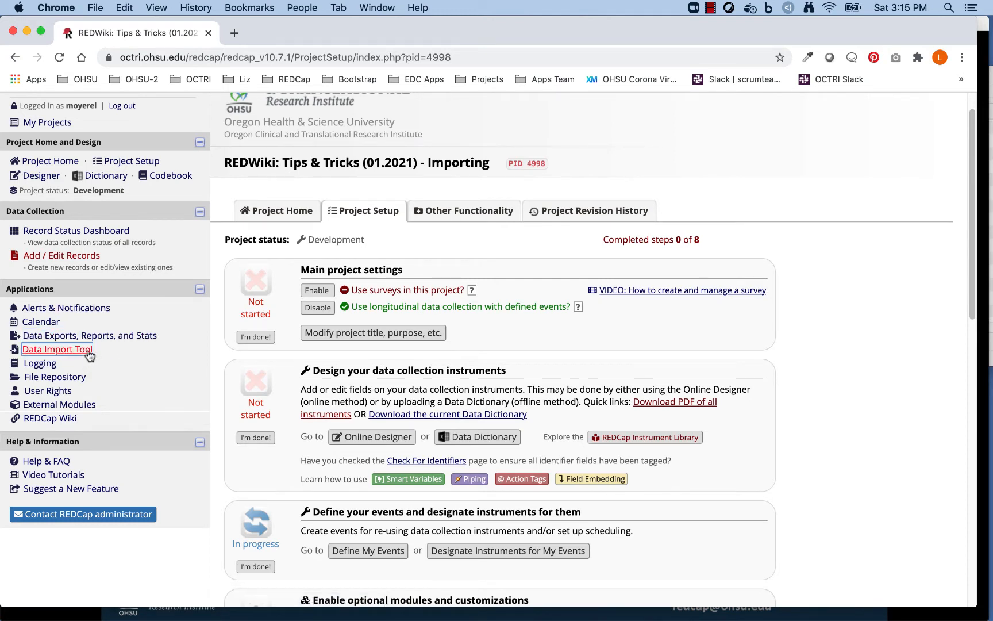
# Step: Open the non-admin user's privileges for editing from the project's User Rights page
pyautogui.click(58, 392)
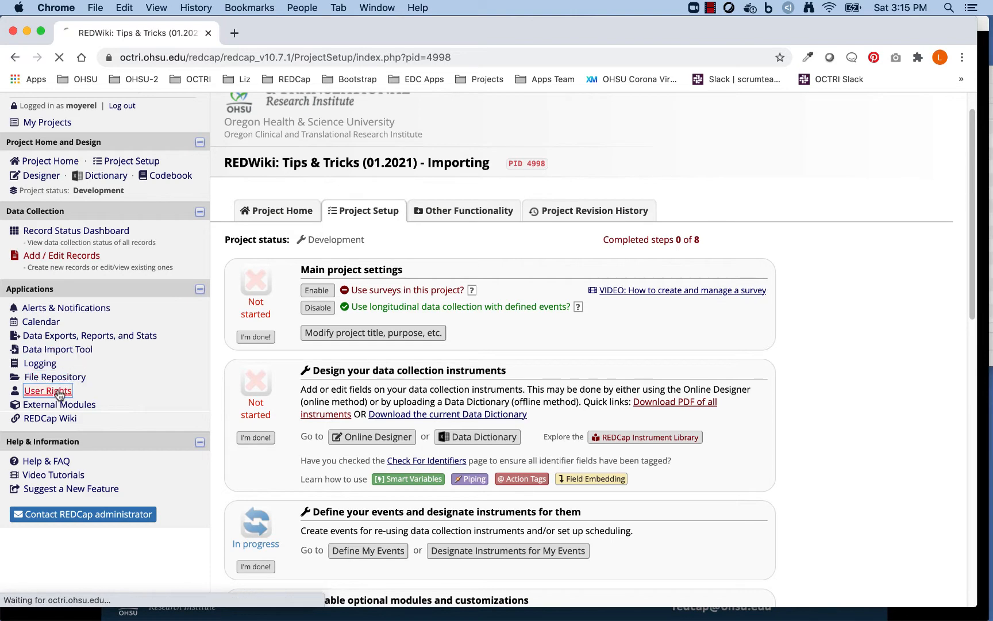
pyautogui.scroll(-5, 518, 354)
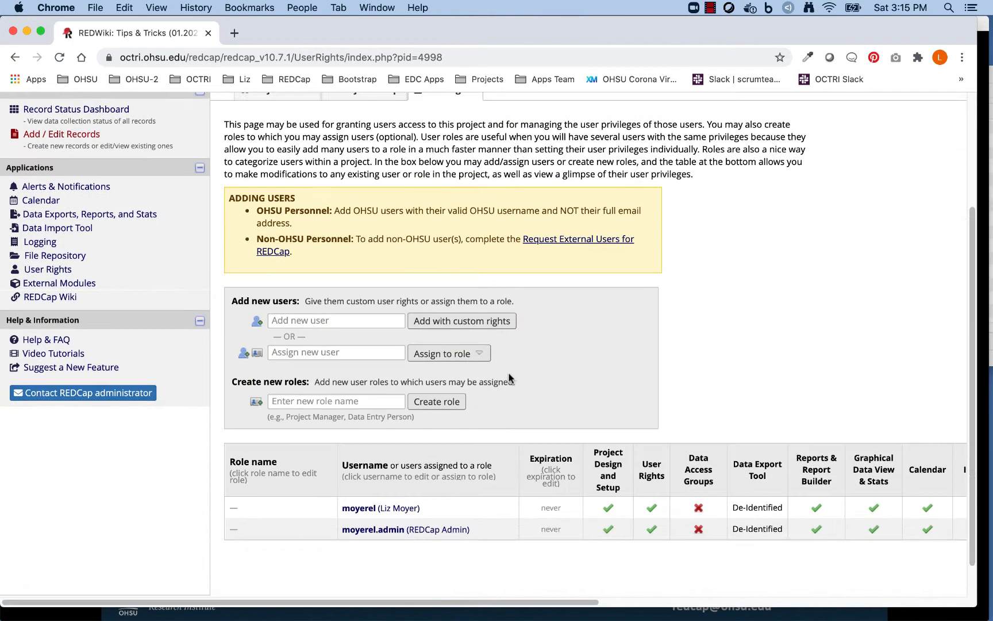
pyautogui.click(392, 511)
pyautogui.click(474, 508)
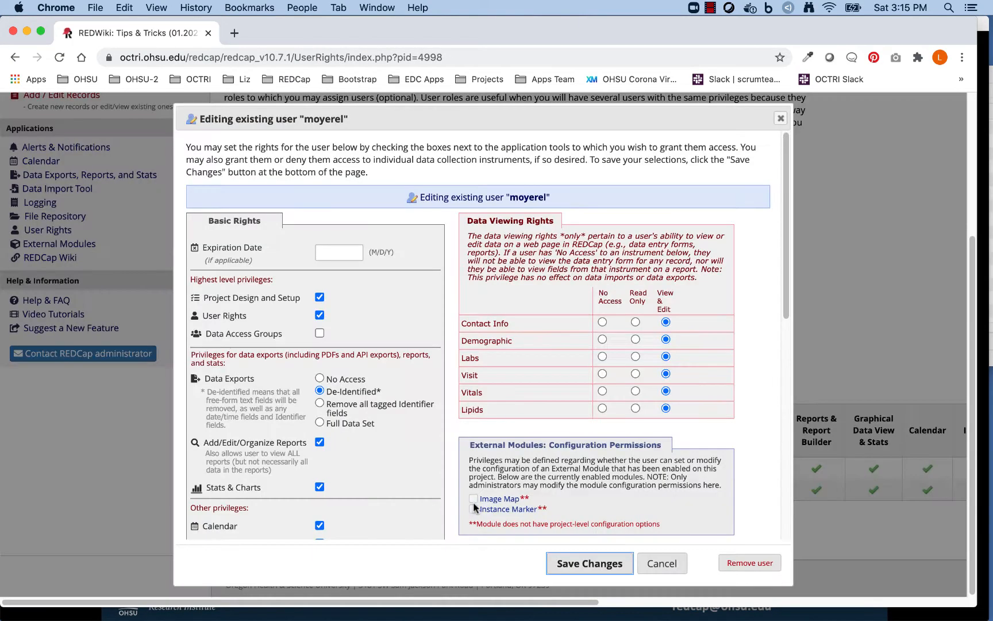
# Step: Check the user's Data Import Tool, Create Records and data viewing rights, and save the privileges
pyautogui.scroll(-2, 437, 339)
pyautogui.scroll(-3, 299, 345)
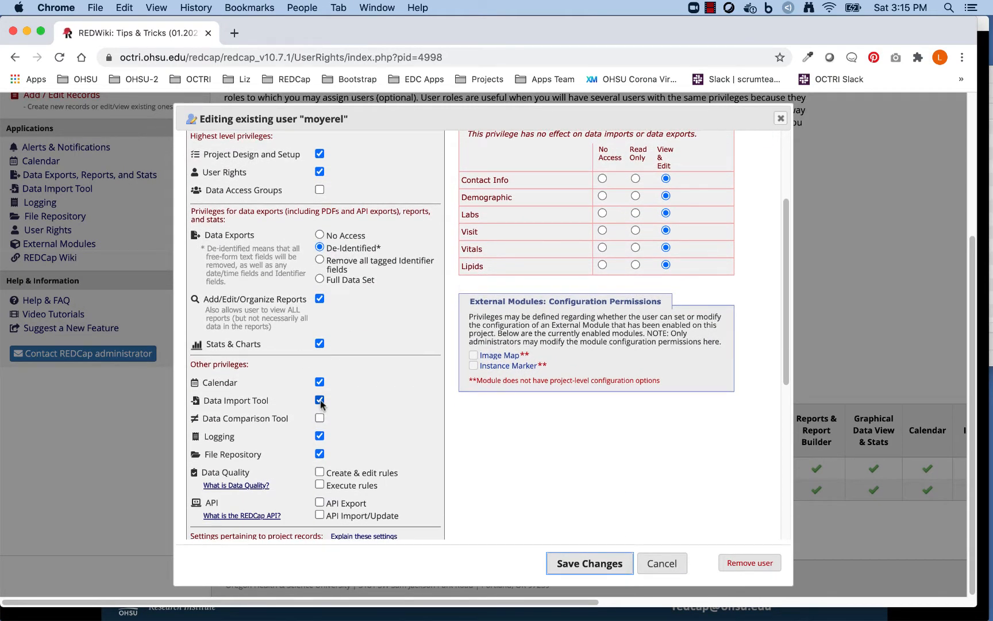
pyautogui.scroll(-5, 321, 404)
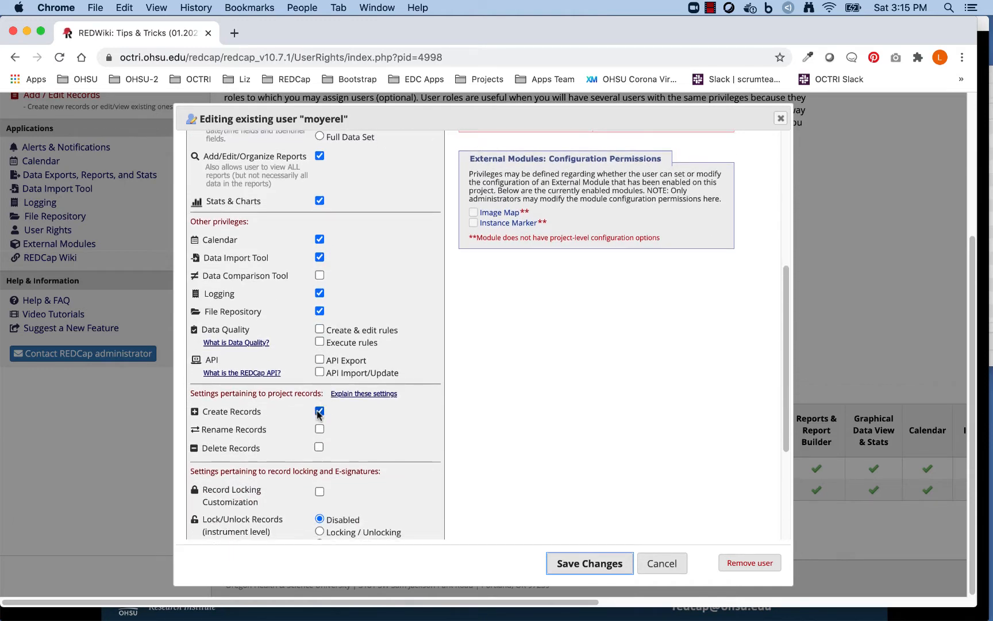
pyautogui.scroll(6, 592, 495)
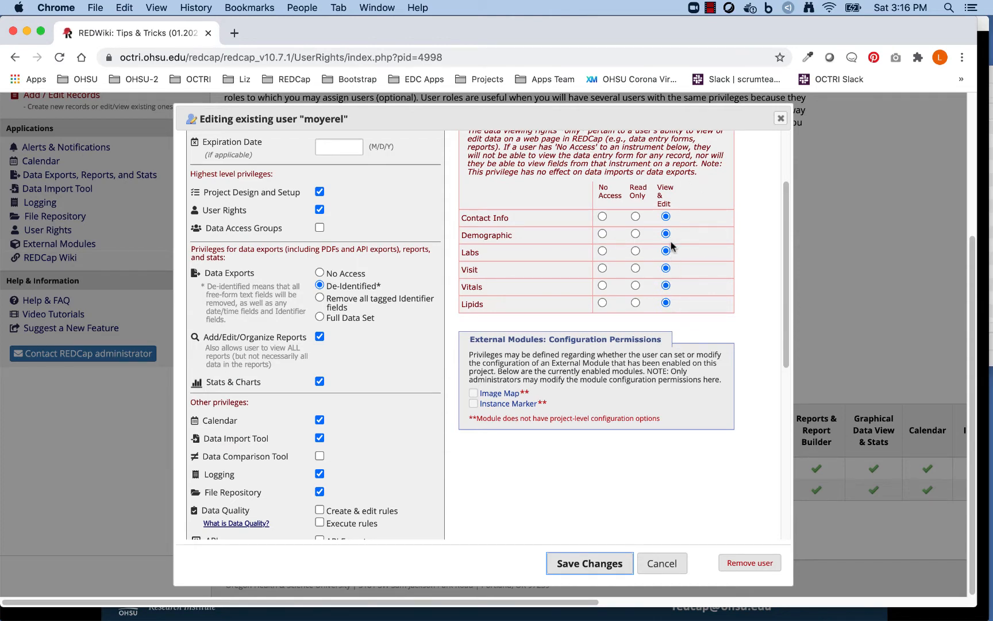
pyautogui.scroll(-1, 673, 246)
pyautogui.scroll(-5, 674, 245)
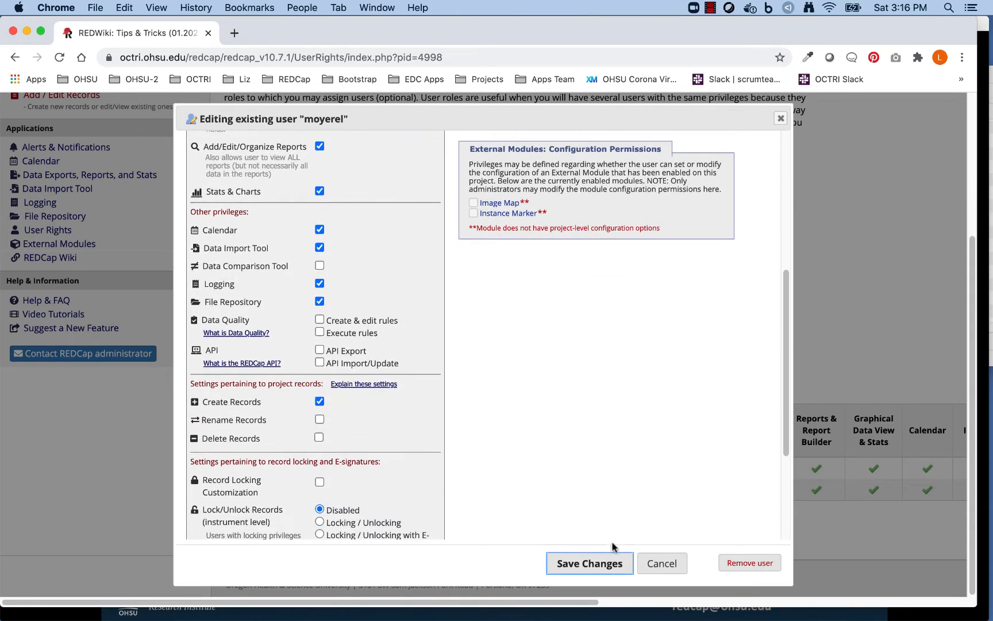
pyautogui.click(604, 563)
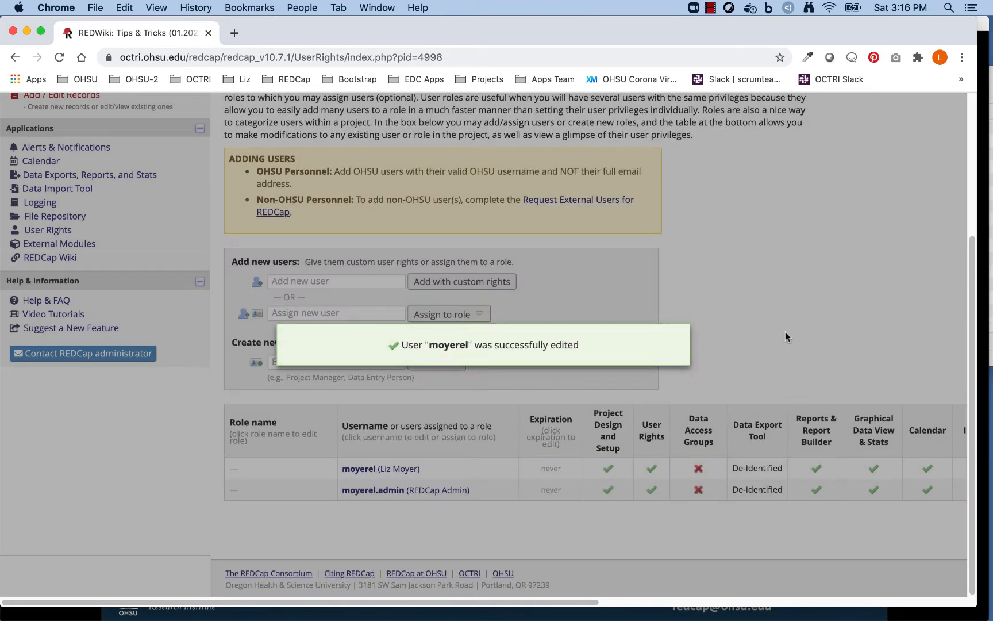
# Step: Examine the project's defined events with their unique event names and the instruments designated for each event
pyautogui.scroll(5, 785, 332)
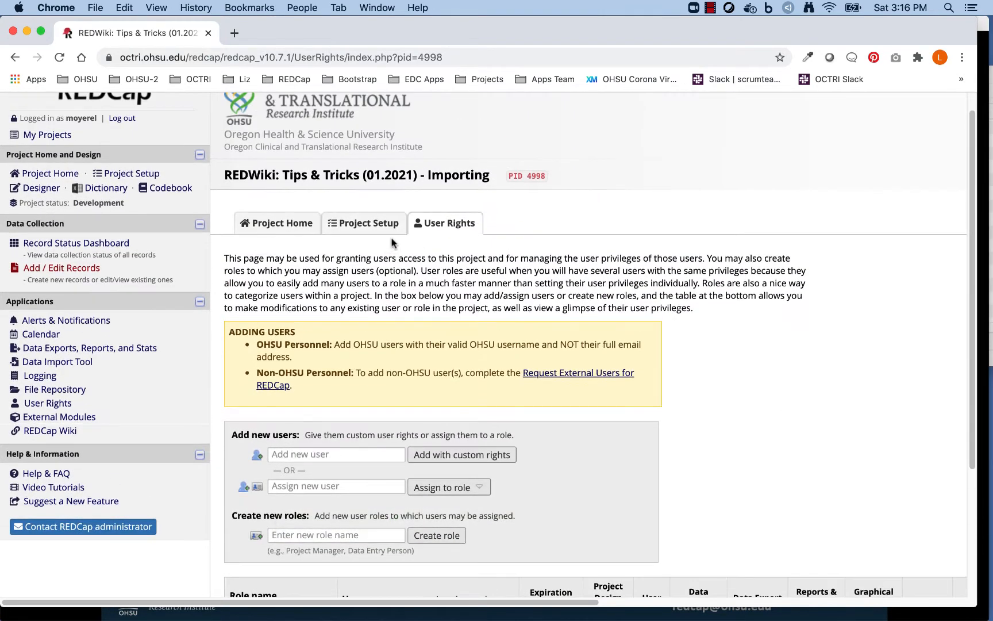
pyautogui.click(377, 224)
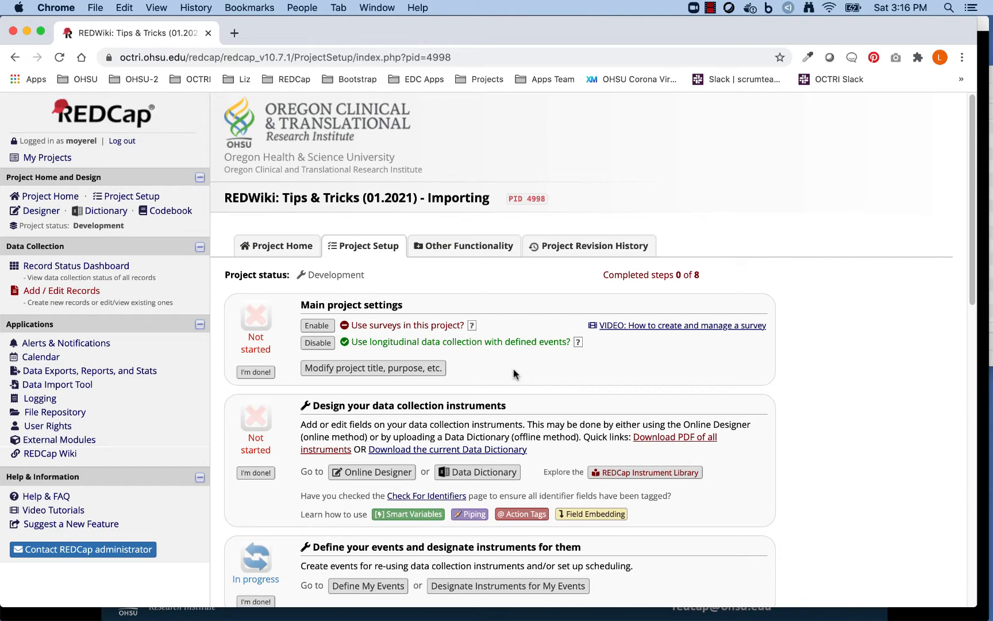
pyautogui.scroll(-1, 519, 368)
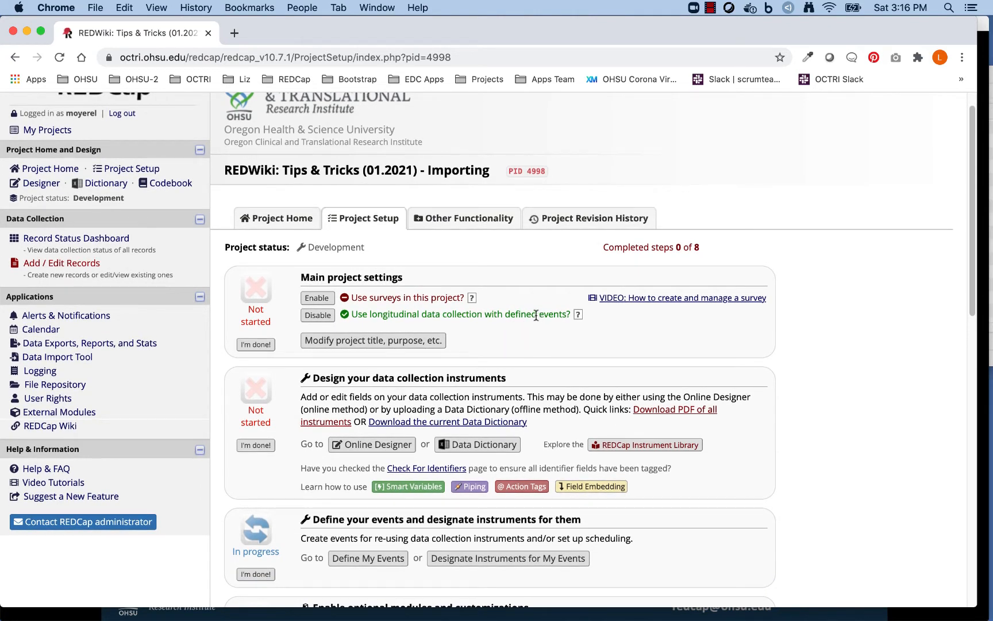
pyautogui.scroll(-2, 534, 315)
pyautogui.scroll(-1, 535, 315)
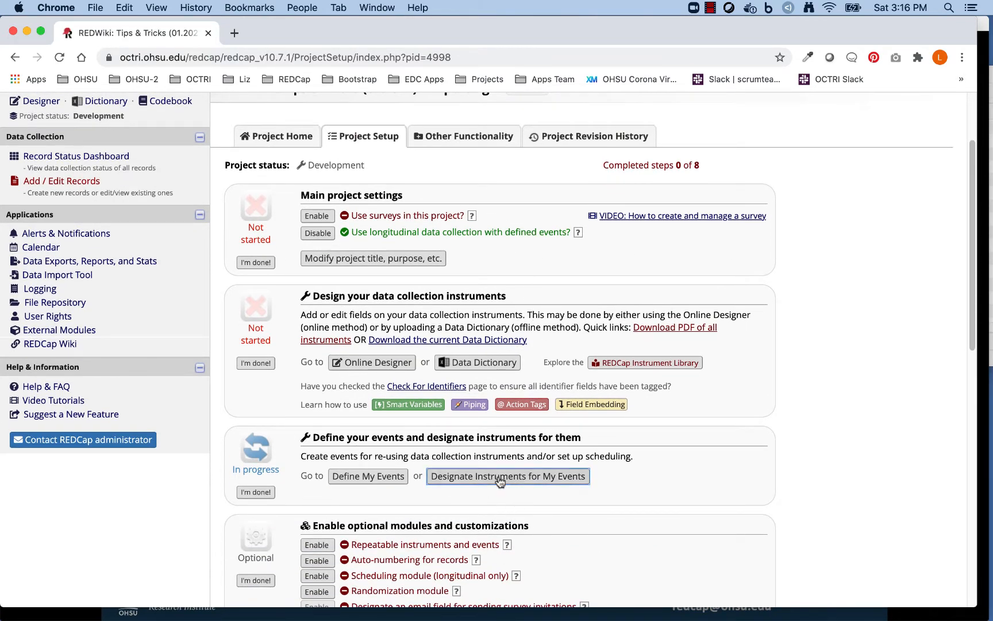
pyautogui.click(367, 478)
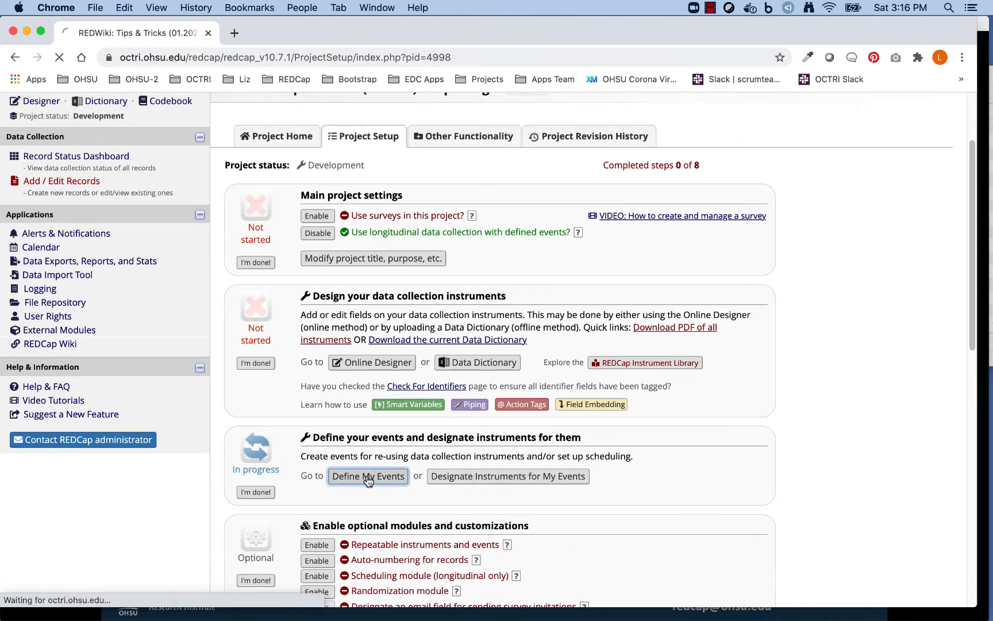
pyautogui.scroll(-3, 541, 411)
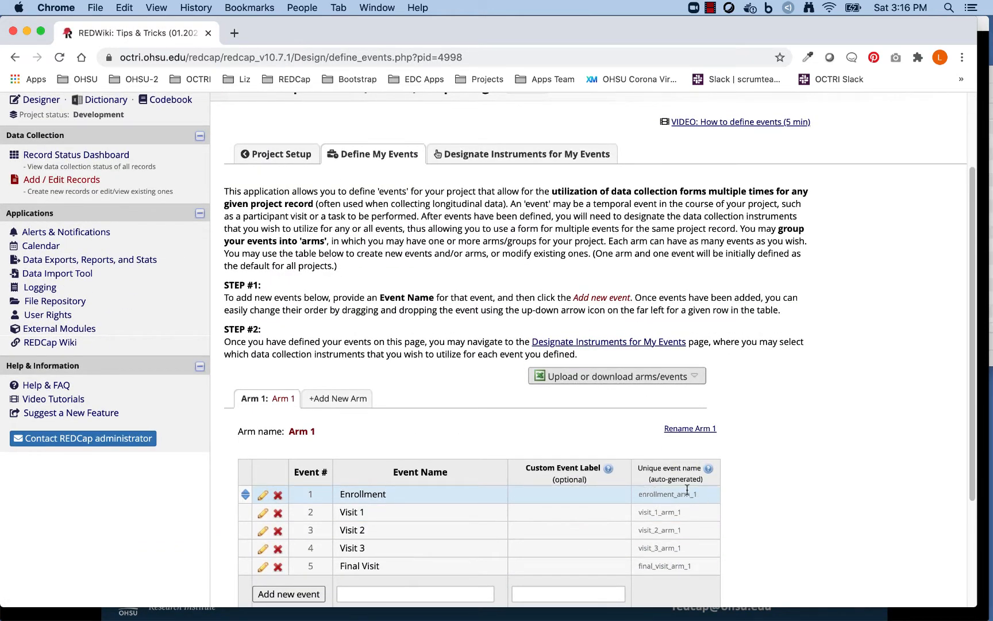
pyautogui.scroll(-1, 701, 494)
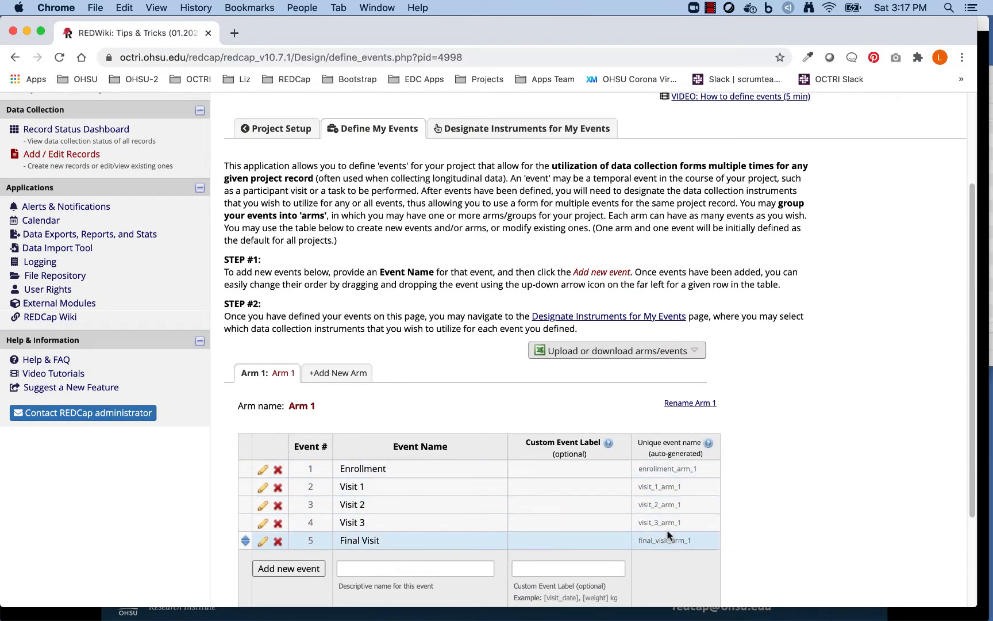
pyautogui.scroll(1, 669, 535)
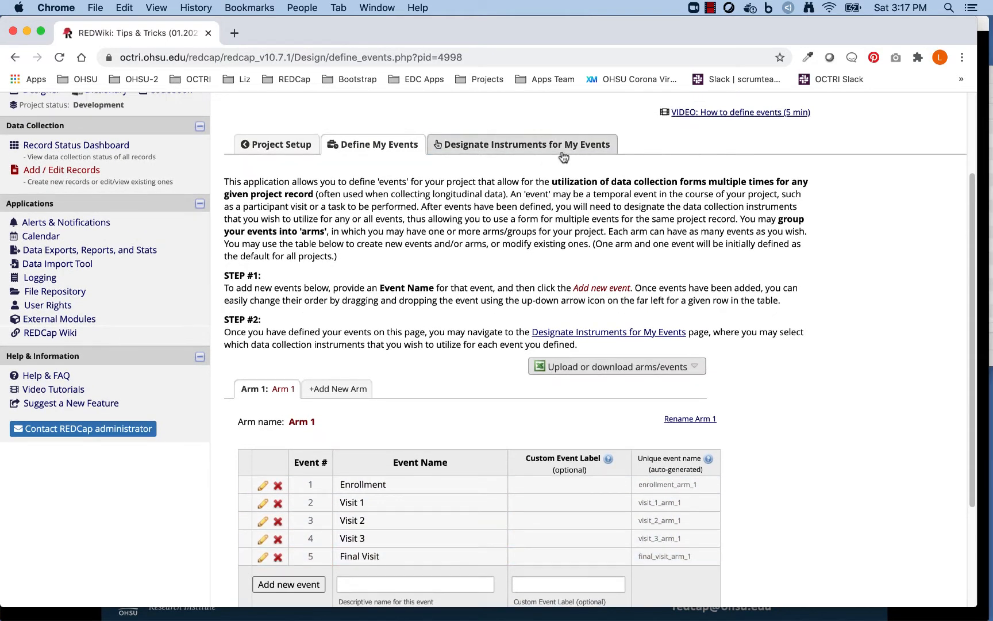
pyautogui.click(562, 151)
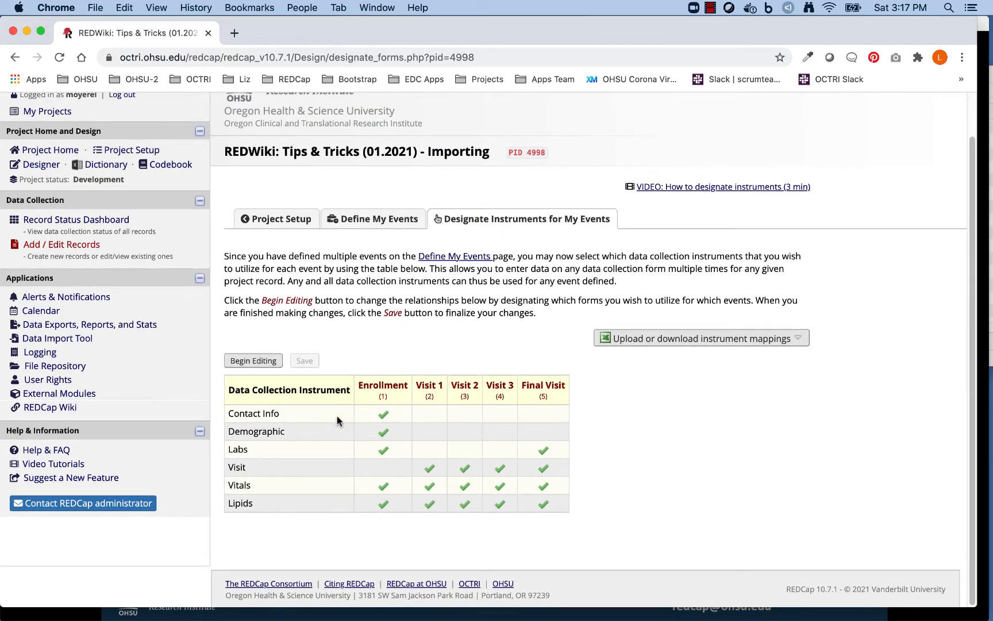
pyautogui.scroll(3, 337, 416)
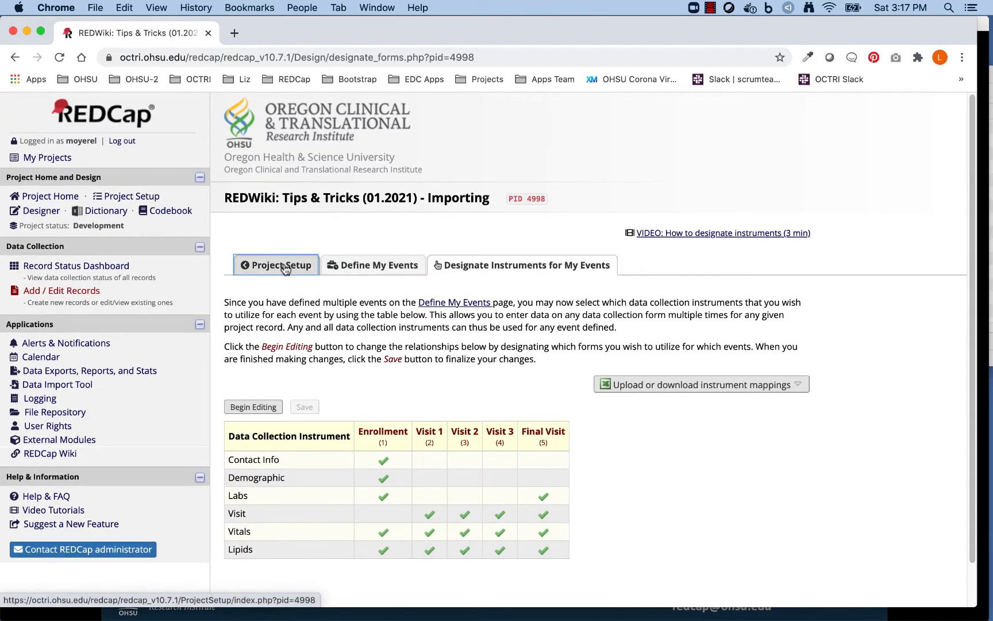
# Step: Check the repeatable instruments and events option among the optional modules in the project setup
pyautogui.click(276, 265)
pyautogui.scroll(-2, 561, 262)
pyautogui.scroll(-4, 560, 257)
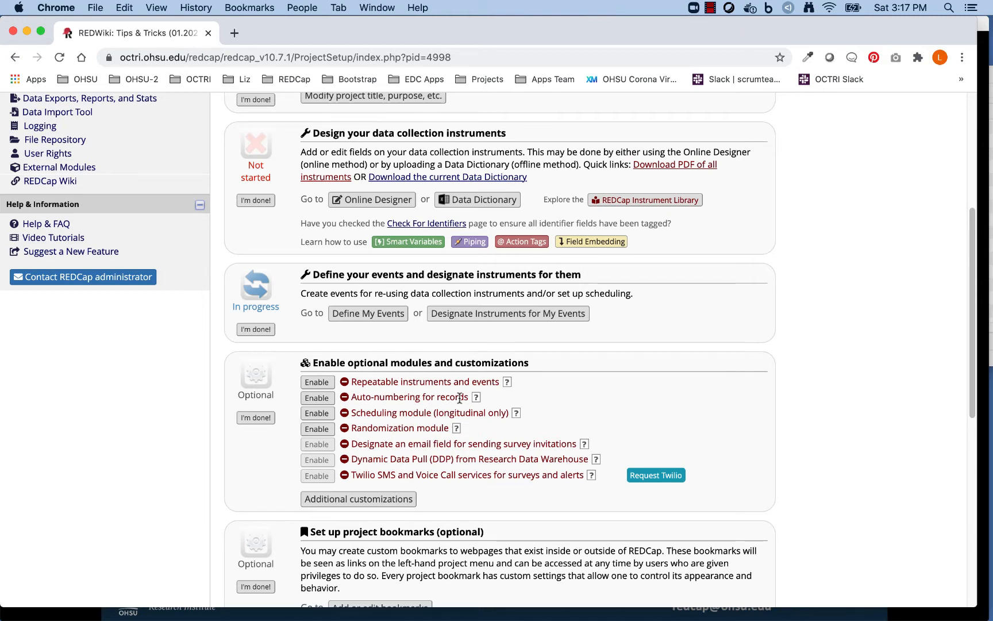
pyautogui.click(329, 385)
# Step: Examine the variable names, field types and coded choices of the Contact Info instrument in the Codebook
pyautogui.scroll(10, 510, 401)
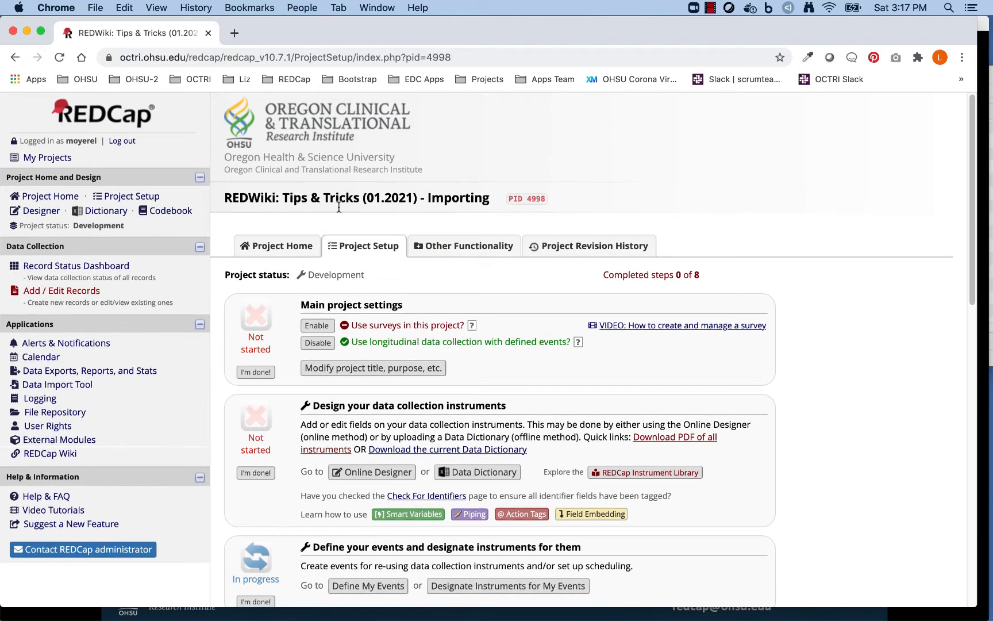
pyautogui.click(164, 219)
pyautogui.scroll(-2, 693, 287)
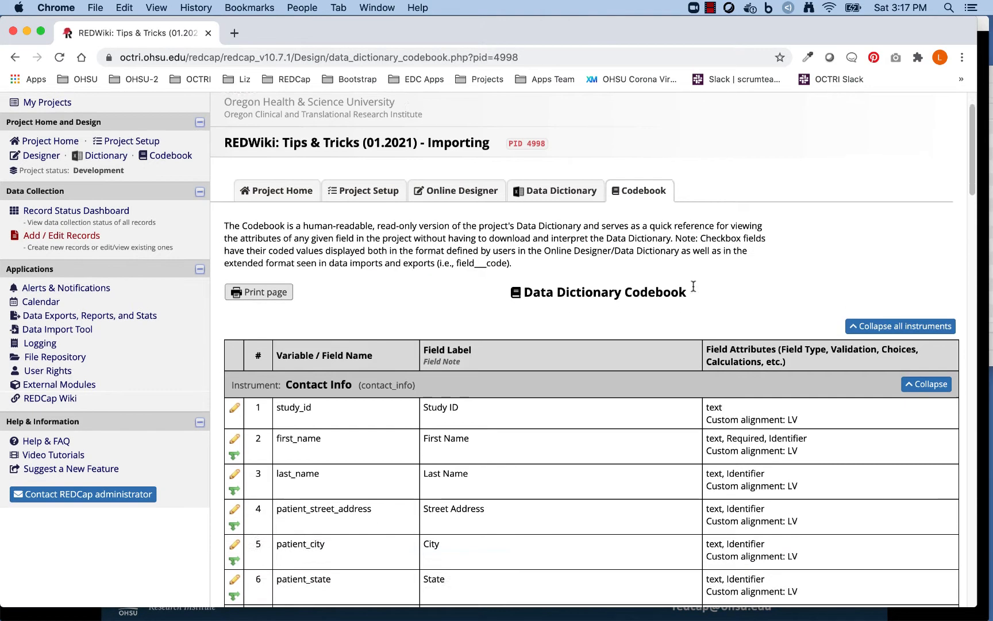
pyautogui.scroll(-1, 693, 289)
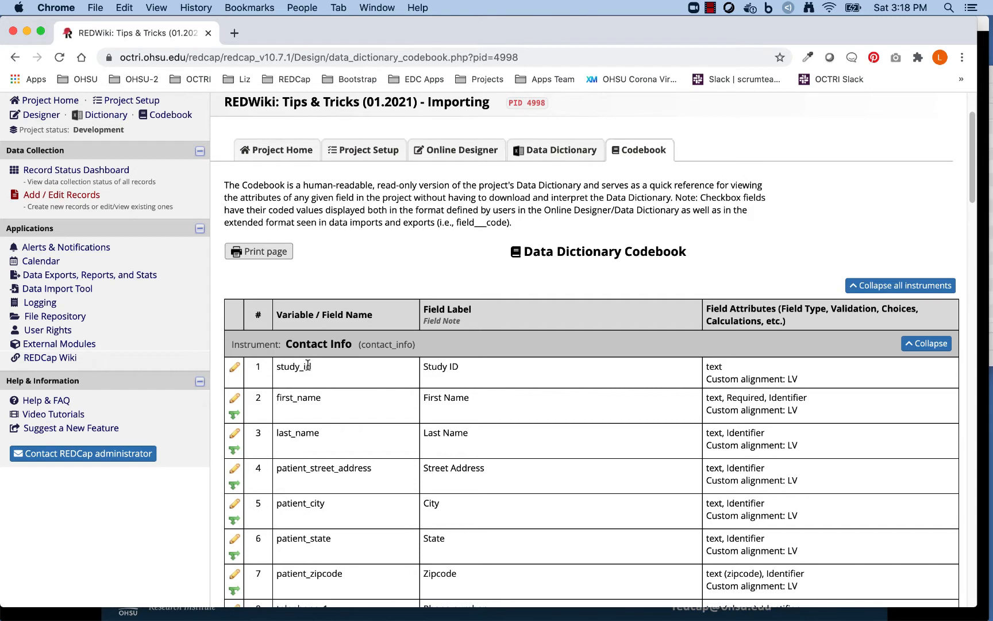
pyautogui.scroll(-5, 311, 371)
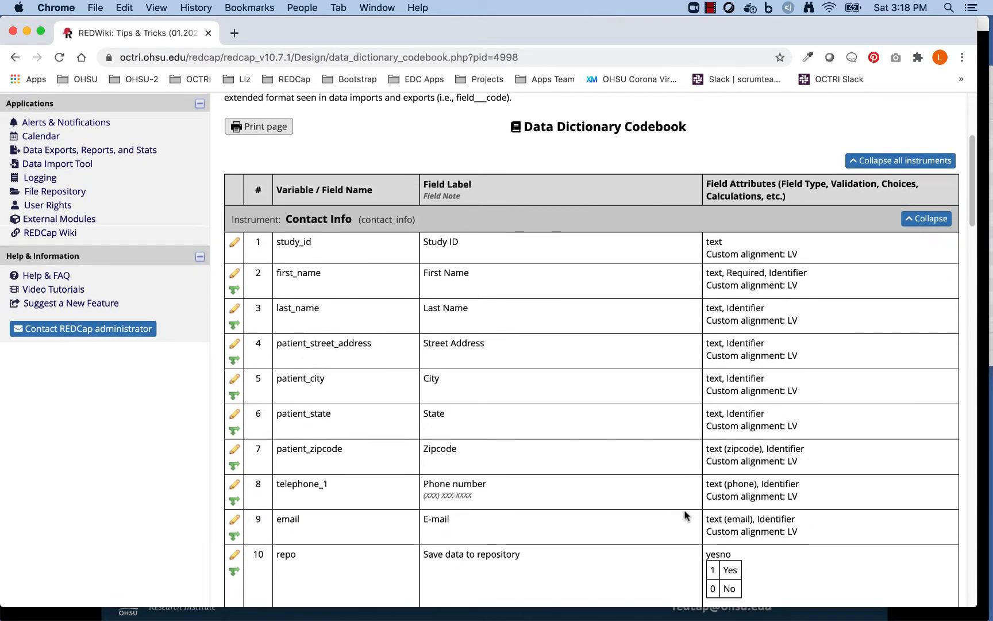
pyautogui.scroll(-1, 865, 437)
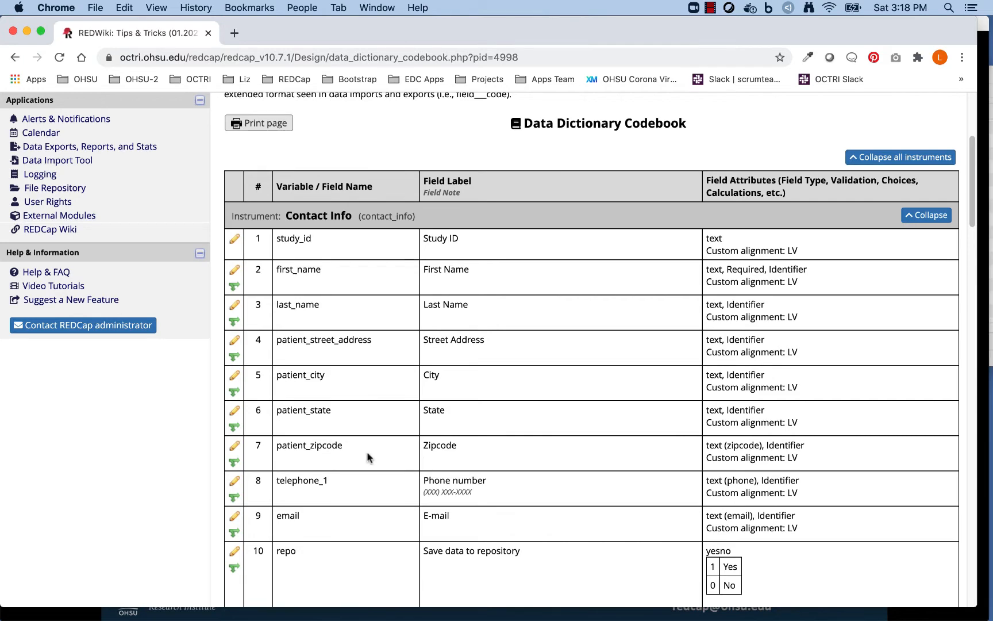
pyautogui.scroll(-3, 482, 474)
pyautogui.scroll(-2, 484, 476)
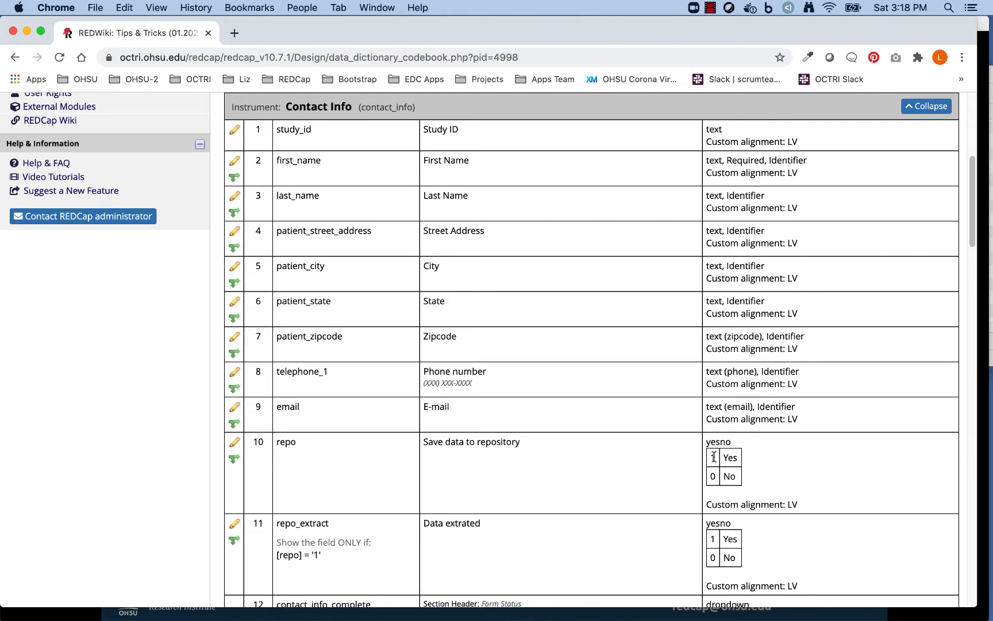
pyautogui.scroll(-4, 714, 457)
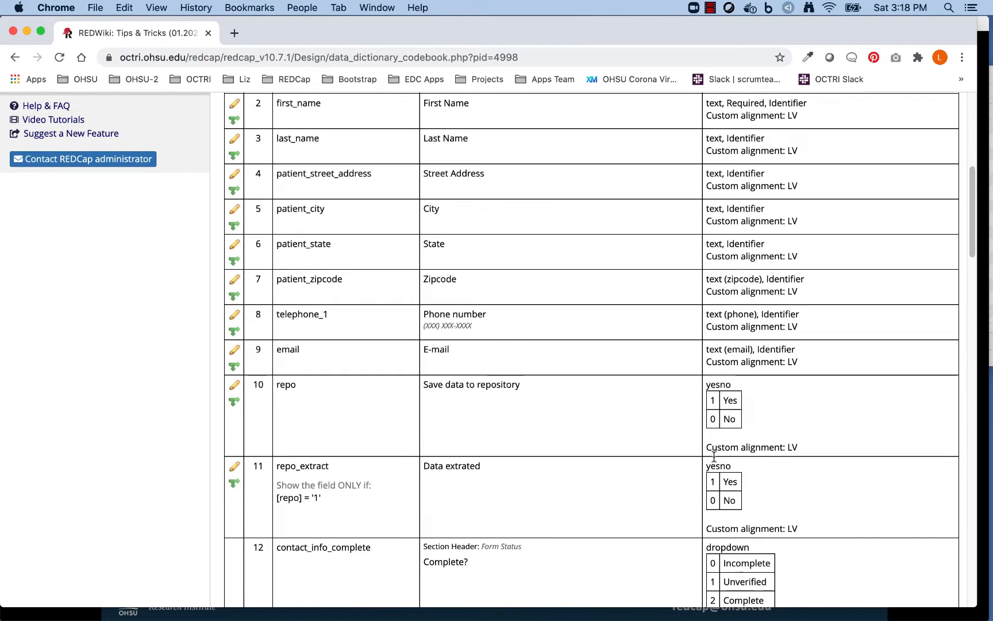
pyautogui.scroll(-3, 733, 421)
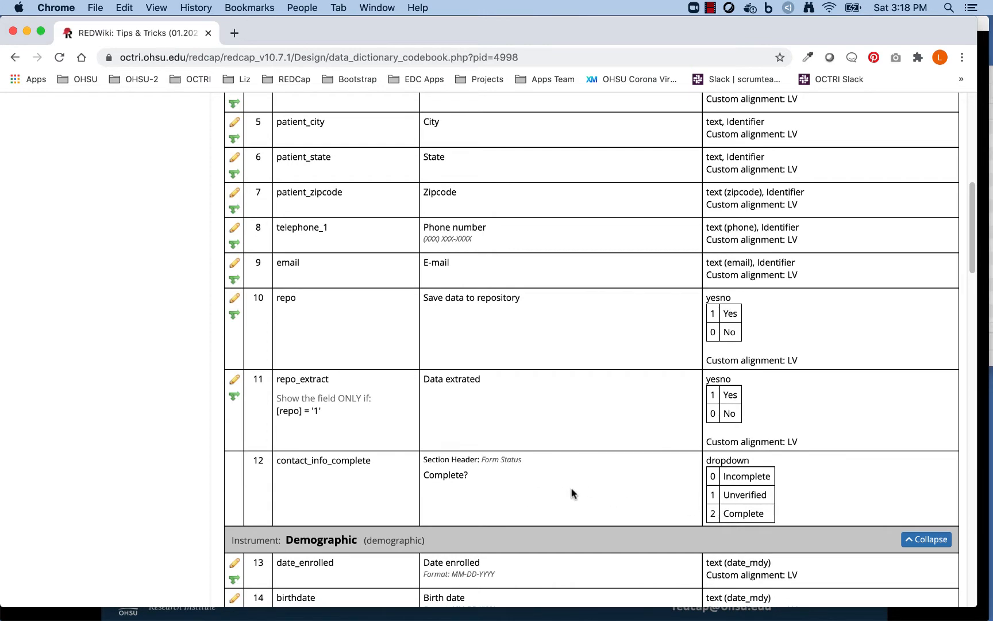
# Step: Review the Demographic instrument's date formats, gender codes and age calculation, and the display condition of the repo_extract field
pyautogui.scroll(-8, 572, 489)
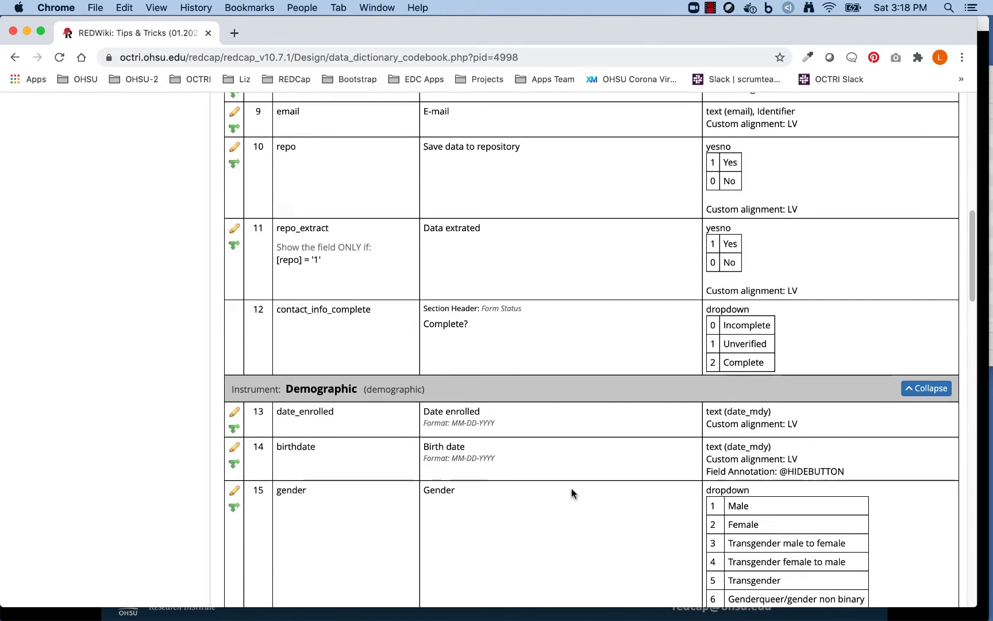
pyautogui.scroll(-4, 572, 488)
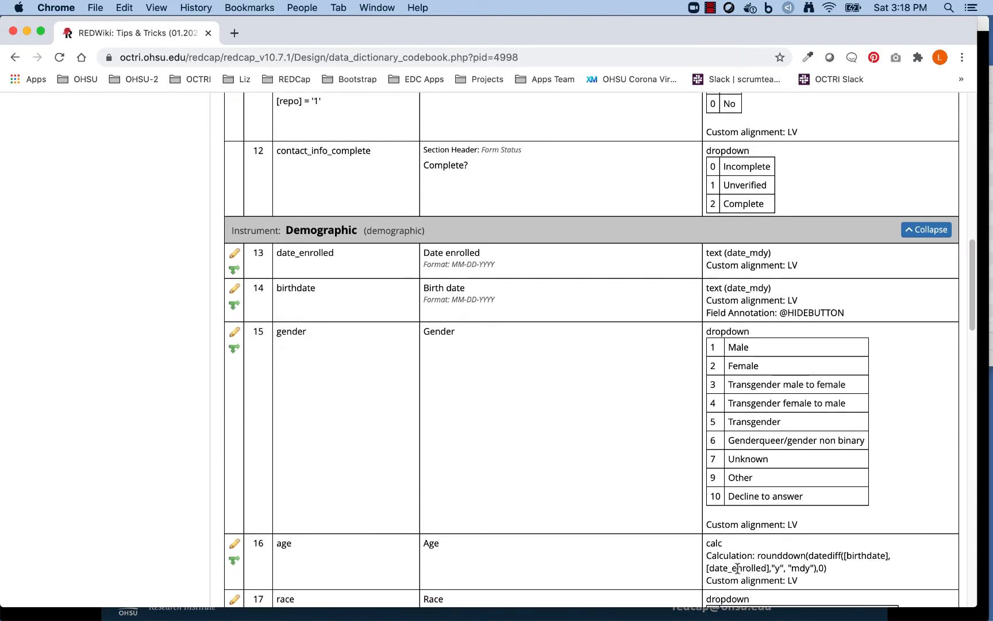
pyautogui.scroll(5, 660, 489)
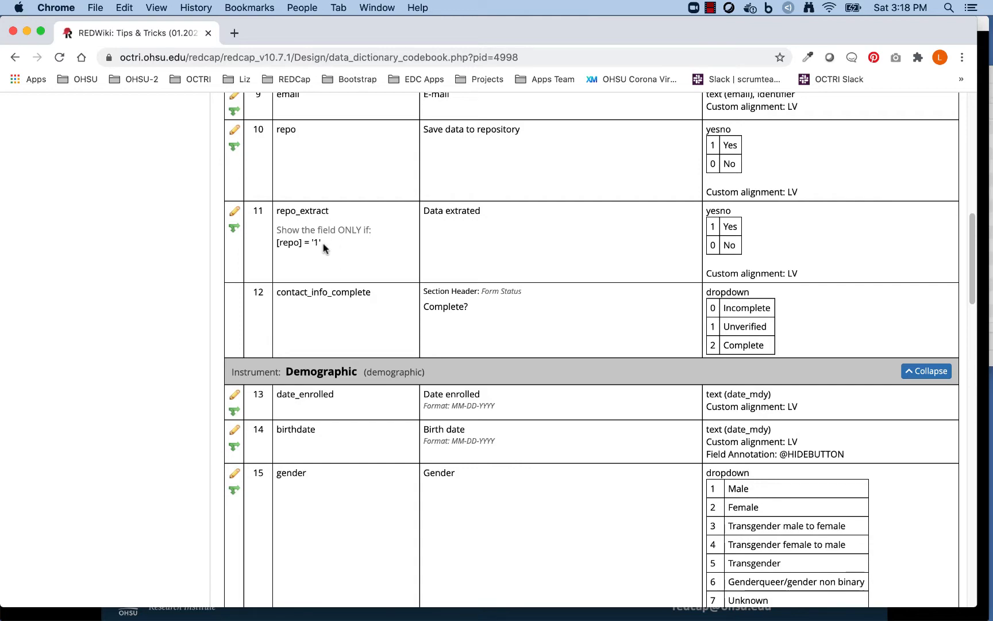
# Step: Download the CSV data import template with records in rows from the Data Import Tool
pyautogui.scroll(15, 323, 247)
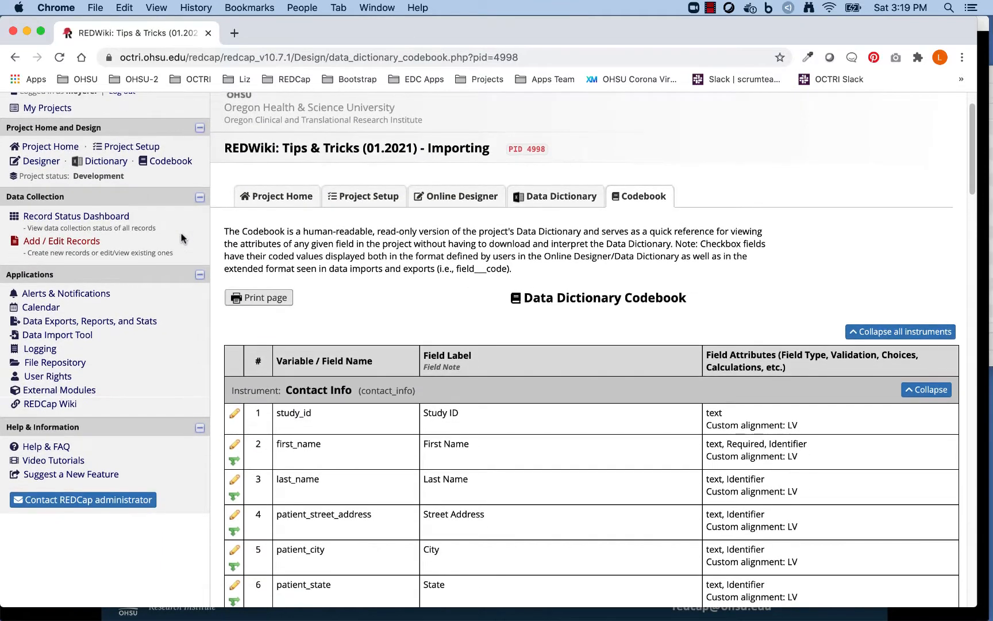
pyautogui.click(84, 339)
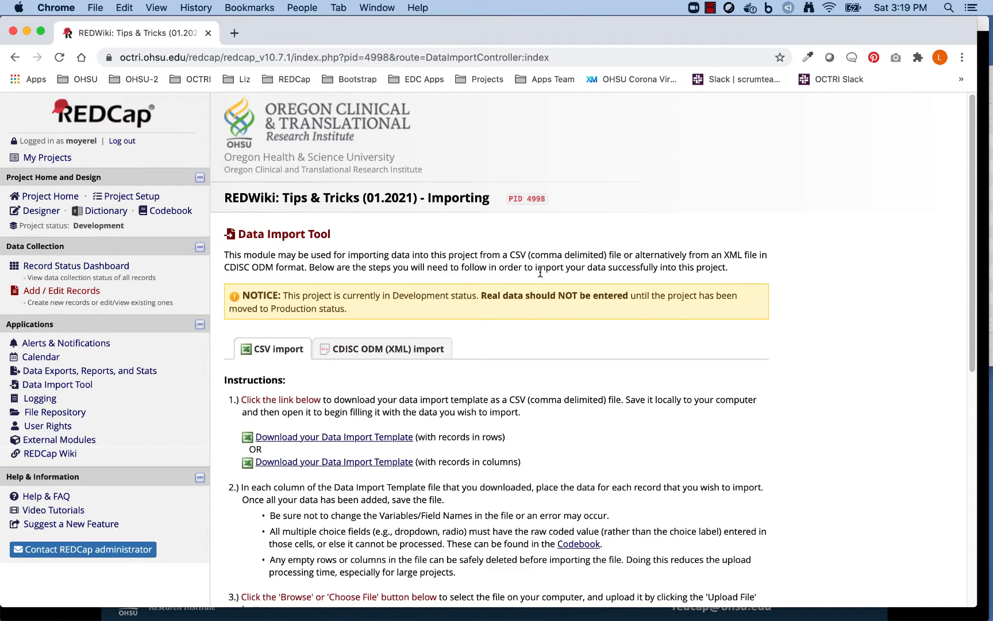
pyautogui.scroll(-5, 540, 272)
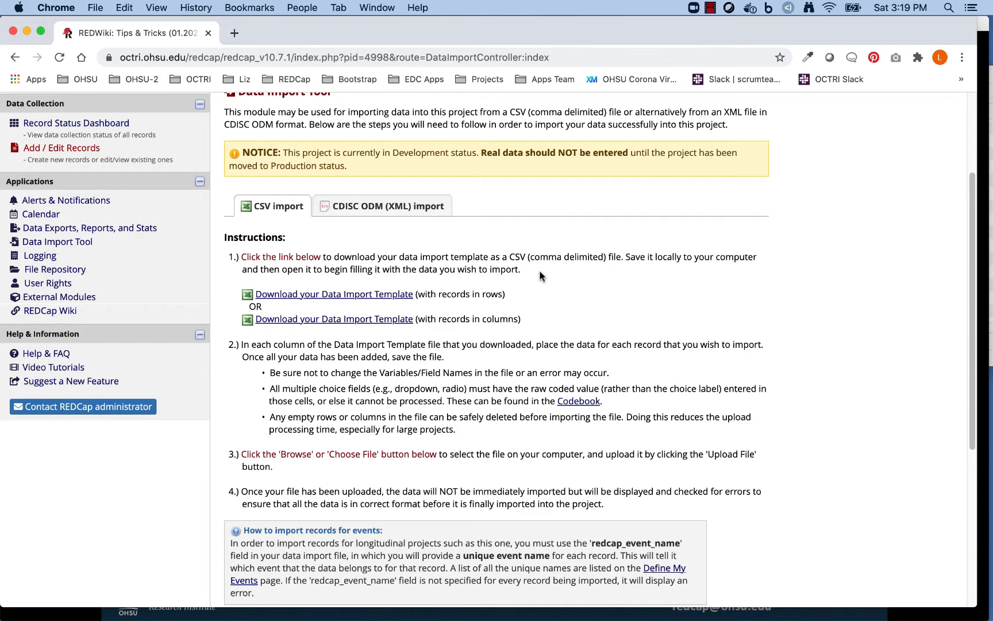
pyautogui.click(296, 212)
pyautogui.scroll(-1, 706, 316)
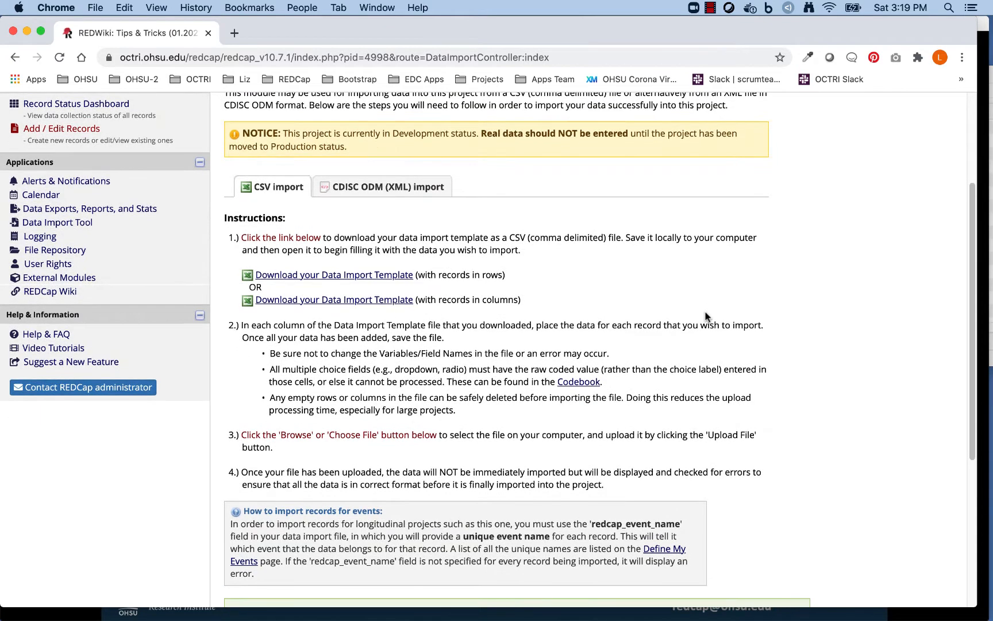
pyautogui.scroll(-1, 706, 317)
pyautogui.click(396, 249)
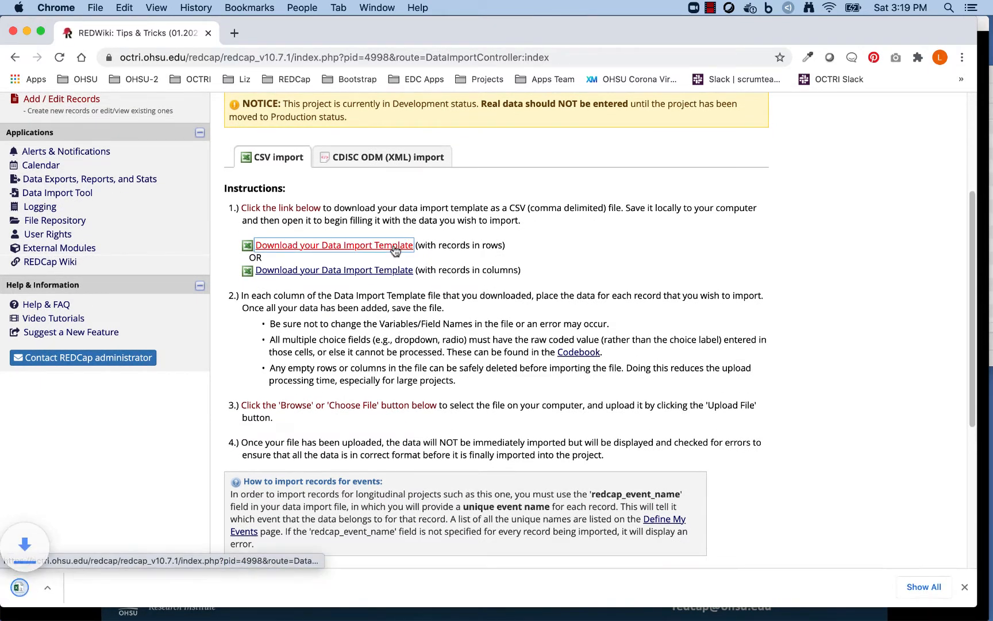
# Step: Open the downloaded import template CSV in Excel and widen the redcap_event_name column to fit its full header
pyautogui.scroll(-5, 674, 285)
pyautogui.scroll(-2, 677, 287)
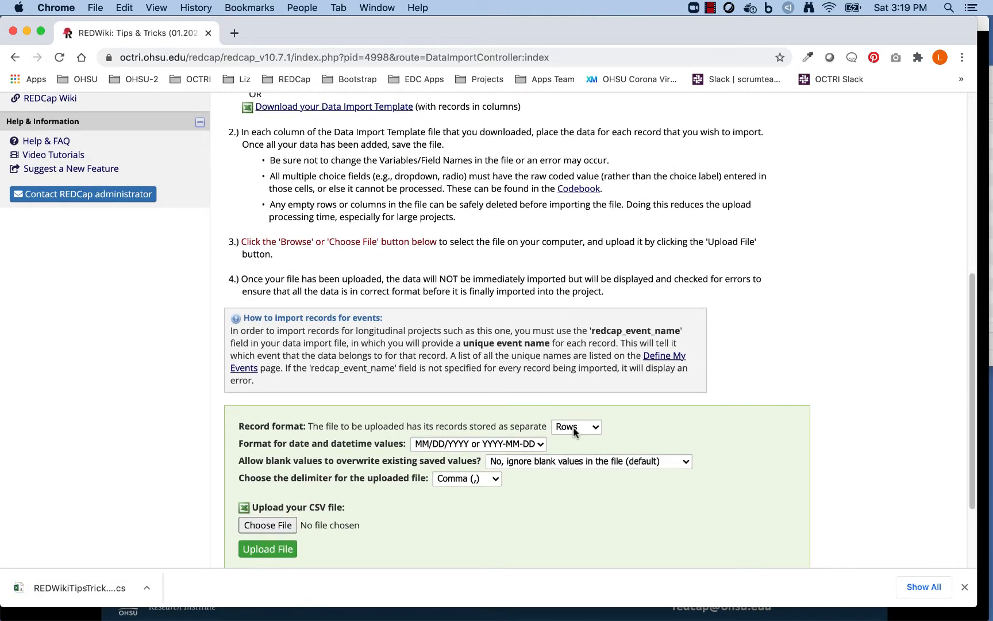
pyautogui.scroll(-1, 690, 428)
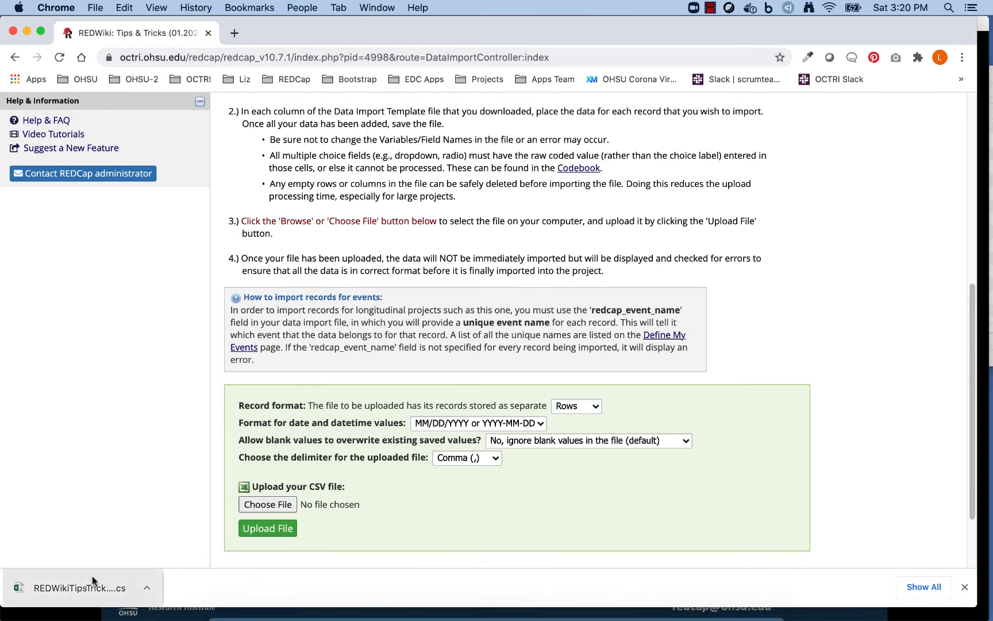
pyautogui.click(78, 585)
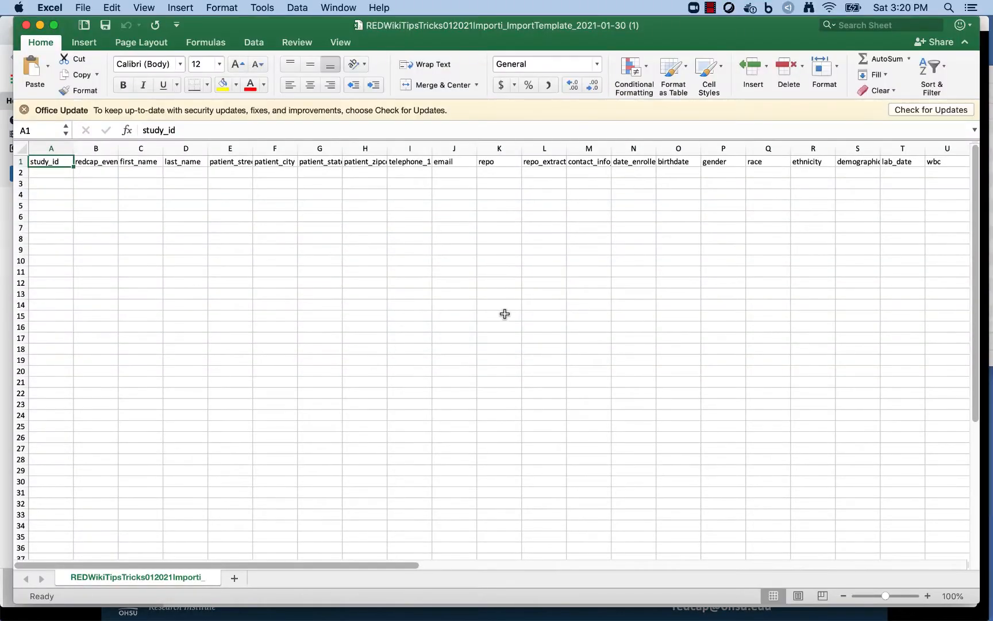
pyautogui.scroll(-2, 504, 314)
pyautogui.scroll(2, 505, 313)
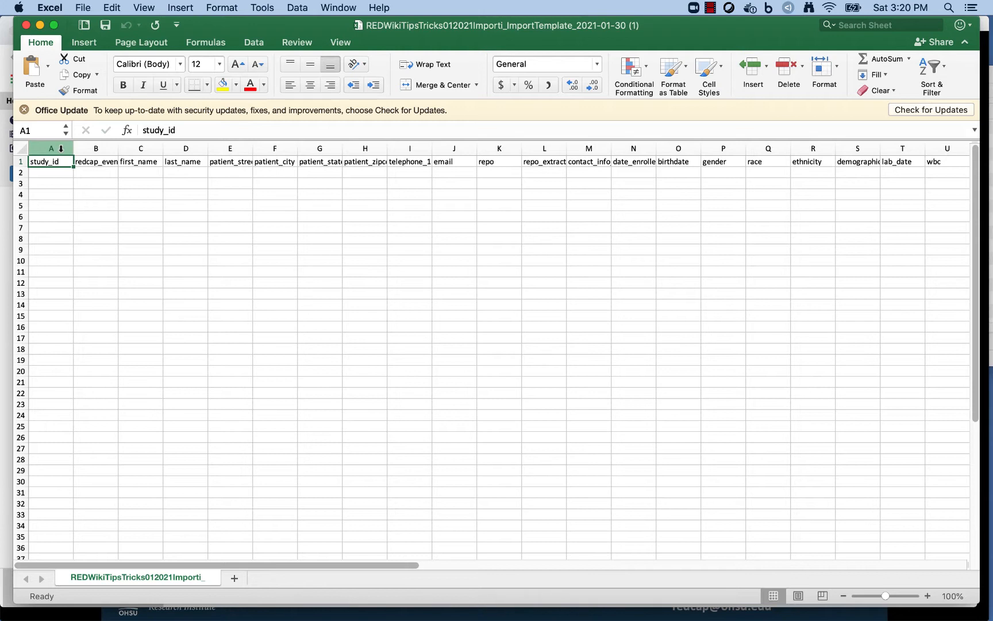
pyautogui.moveTo(118, 149); pyautogui.dragTo(162, 150)
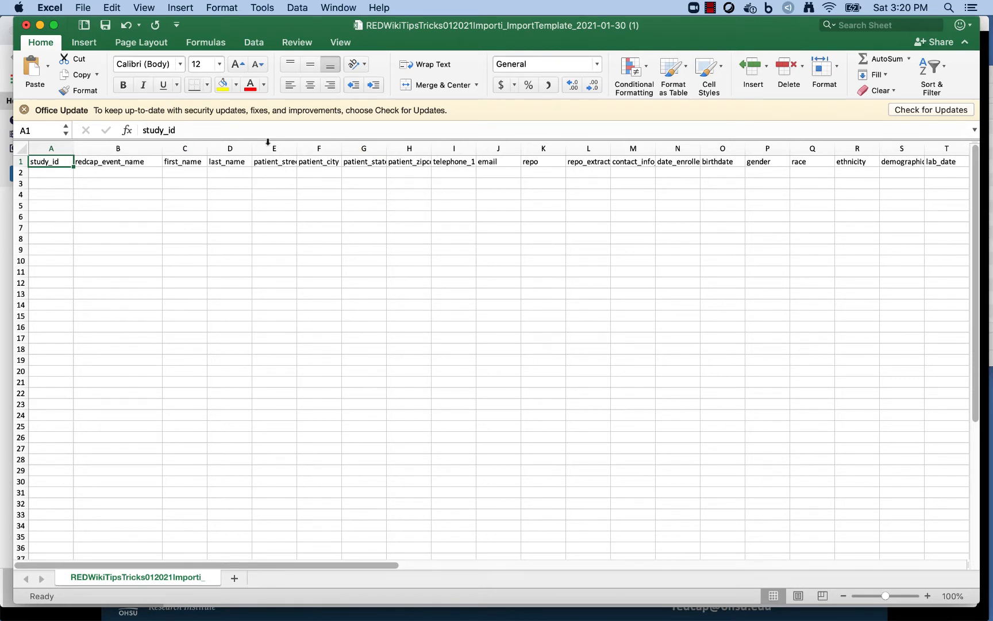
# Step: Select the template columns from first_name through repo_extract, and widen and select the contact_info_complete column
pyautogui.click(182, 149)
pyautogui.hotkey('shift', 'Right')
pyautogui.hotkey('shift', 'Right')
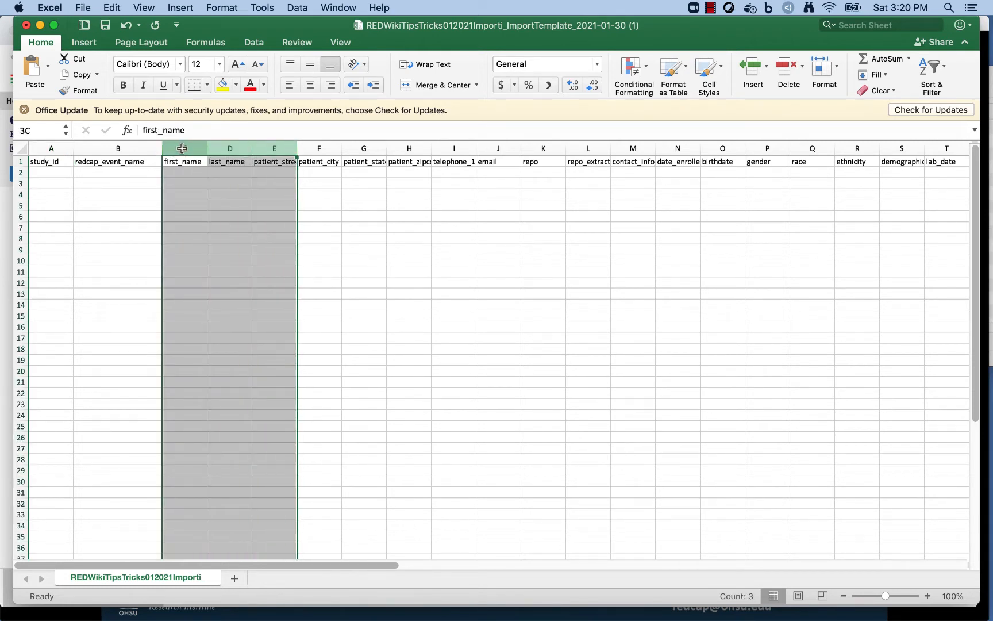
pyautogui.hotkey('shift', 'Right')
pyautogui.hotkey('shift', 'Right')
pyautogui.hotkey('shift', 'Right')
pyautogui.hotkey('shift', 'Right')
pyautogui.hotkey('shift', 'Right')
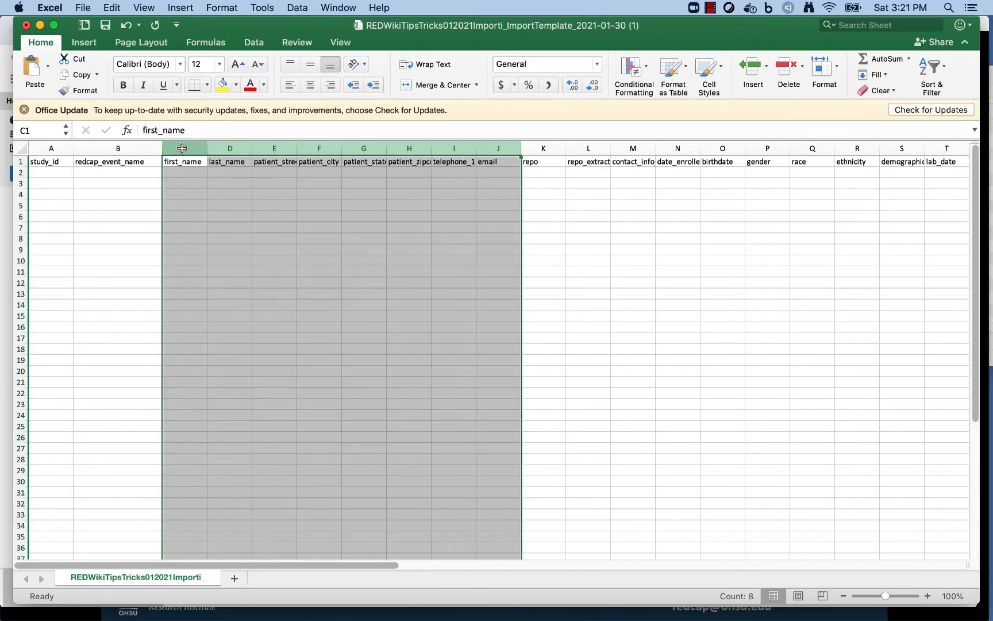
pyautogui.hotkey('shift', 'Right')
pyautogui.hotkey('shift', 'Right')
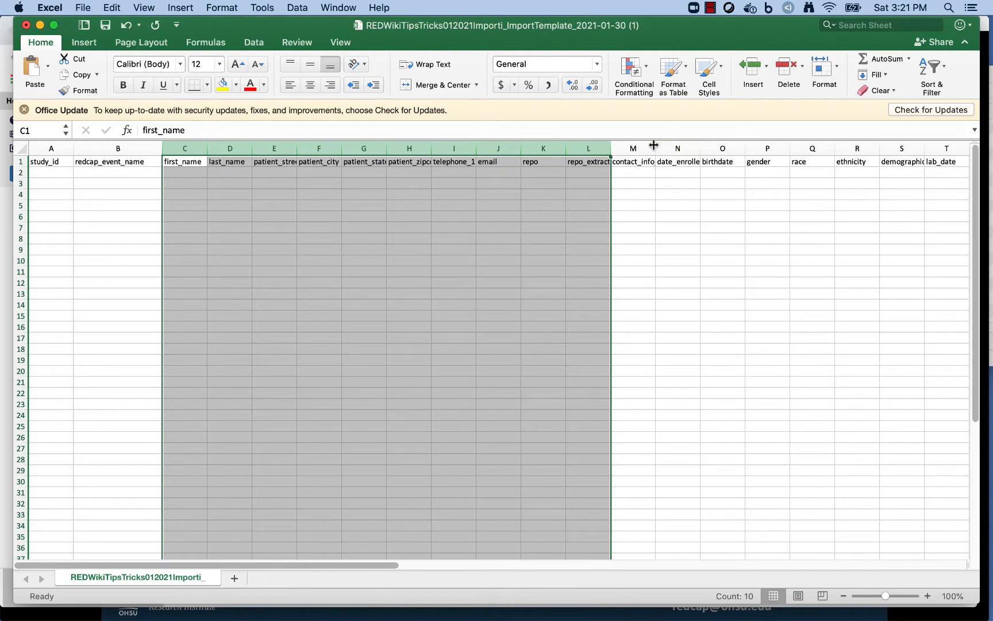
pyautogui.moveTo(654, 145); pyautogui.dragTo(734, 145)
pyautogui.click(666, 145)
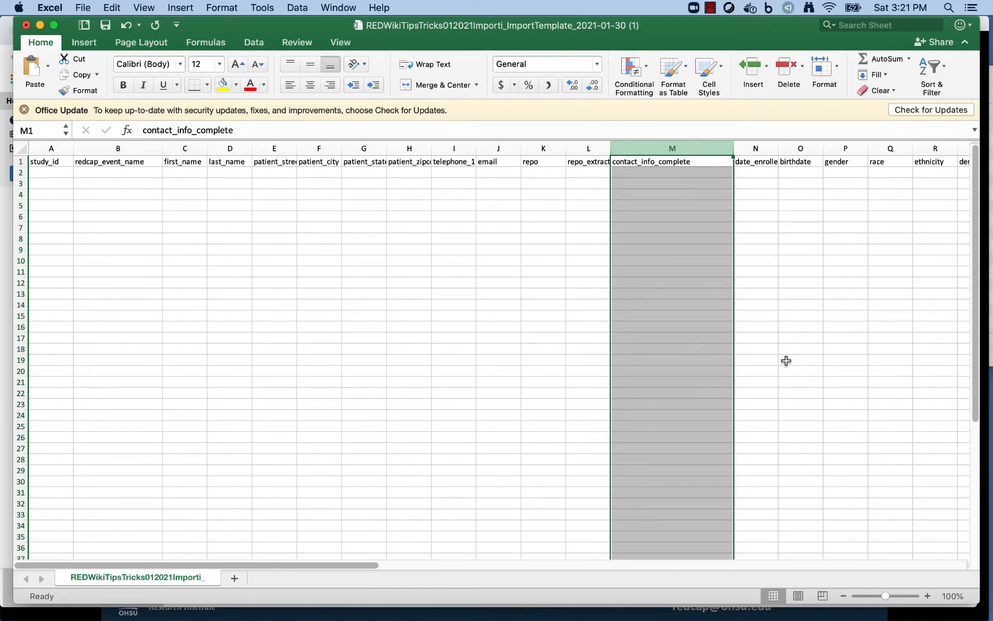
# Step: Switch to the PowerPoint slide show and advance to the Requirements/Rules slide
pyautogui.press('super+Tab')
pyautogui.press('super+Tab')
pyautogui.press('super+Tab')
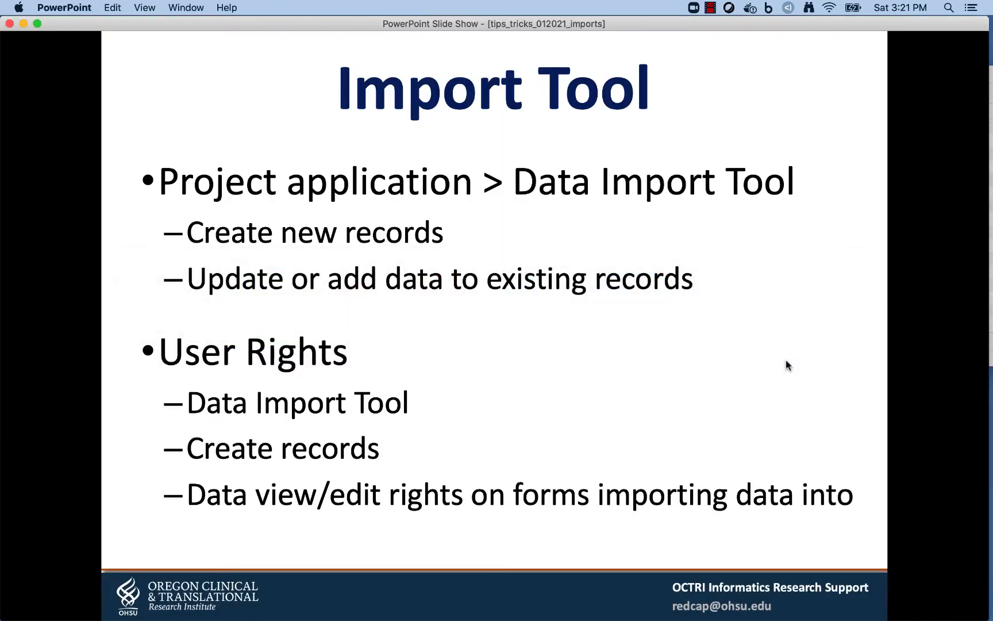
pyautogui.press('Right')
pyautogui.press('Right')
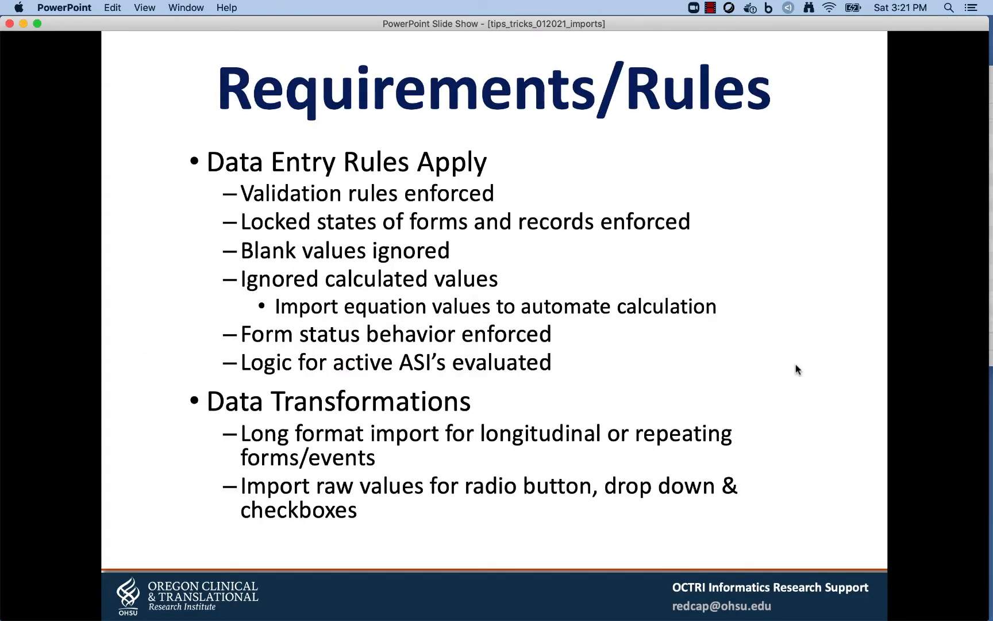
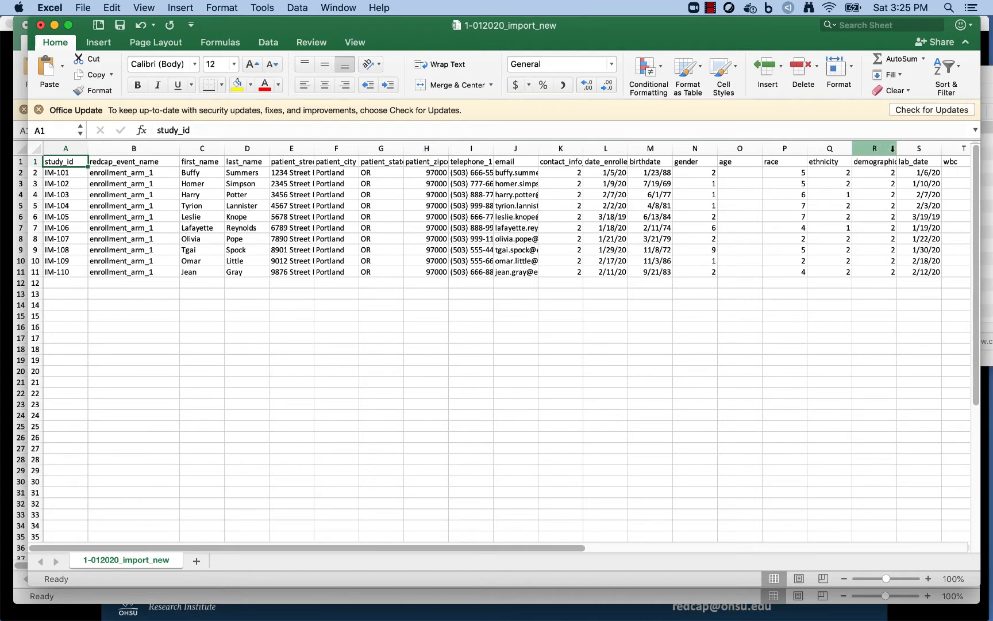
# Step: Widen the demographic_complete column in the 1-012020_import_new sheet and review the data columns through labs_complete
pyautogui.moveTo(896, 149); pyautogui.dragTo(928, 149)
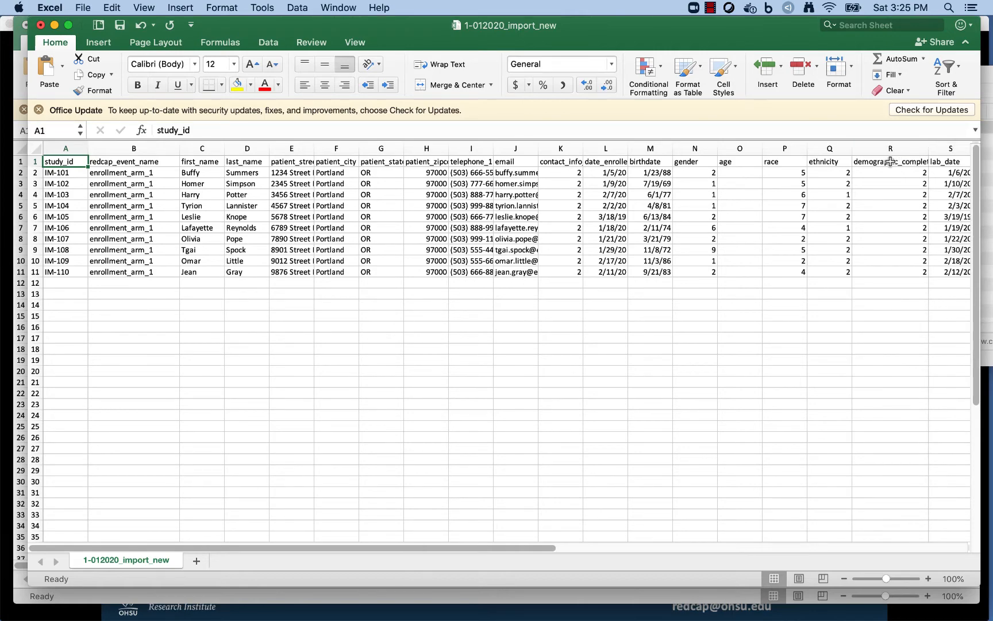
pyautogui.hscroll(2, 891, 155)
pyautogui.hscroll(1, 889, 164)
pyautogui.moveTo(856, 148); pyautogui.dragTo(893, 148)
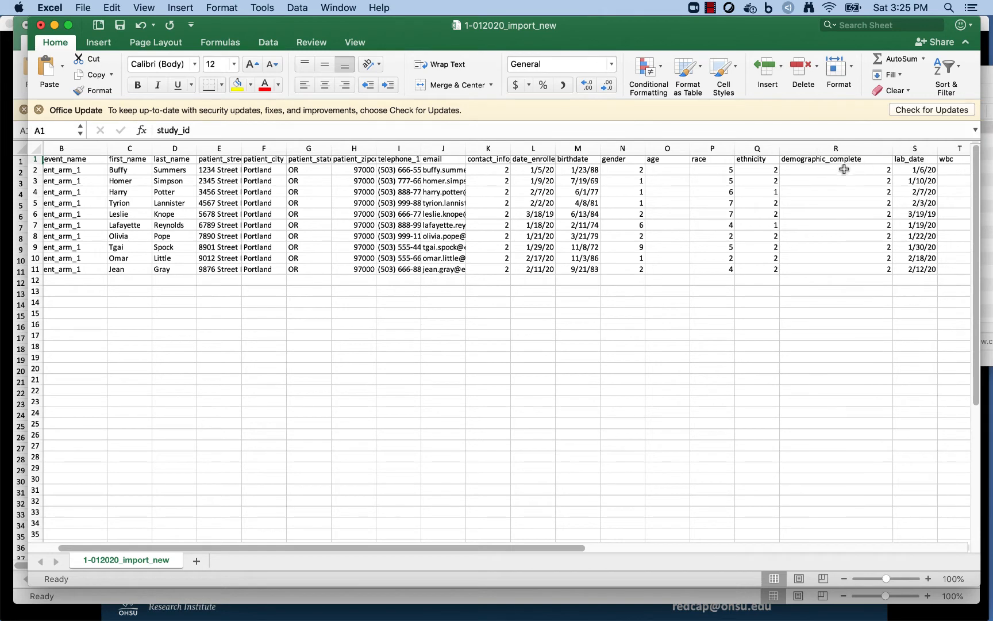
pyautogui.hscroll(2, 831, 163)
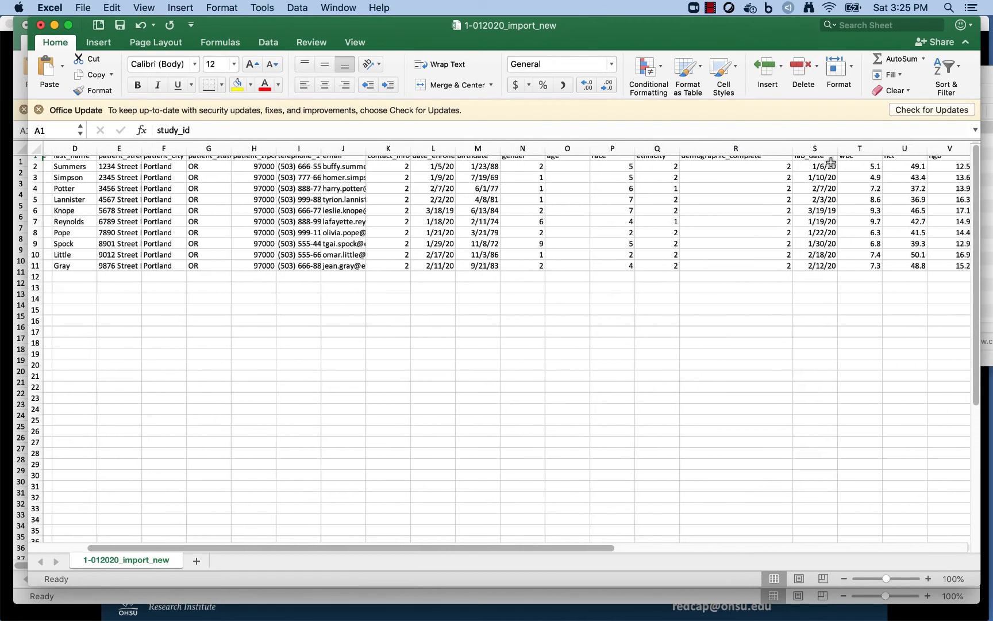
pyautogui.hscroll(1, 831, 163)
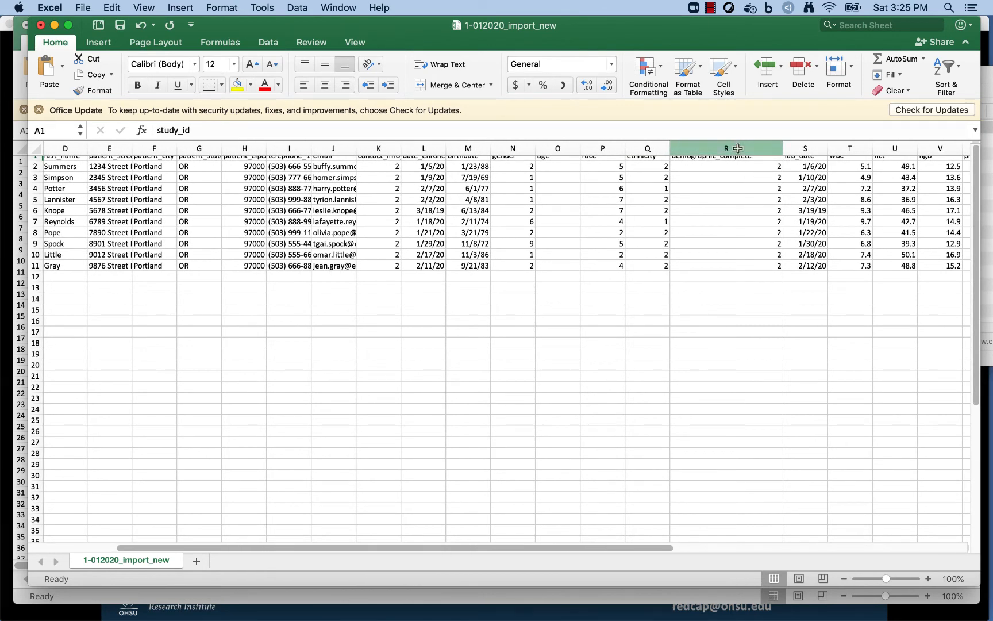
pyautogui.hscroll(5, 738, 145)
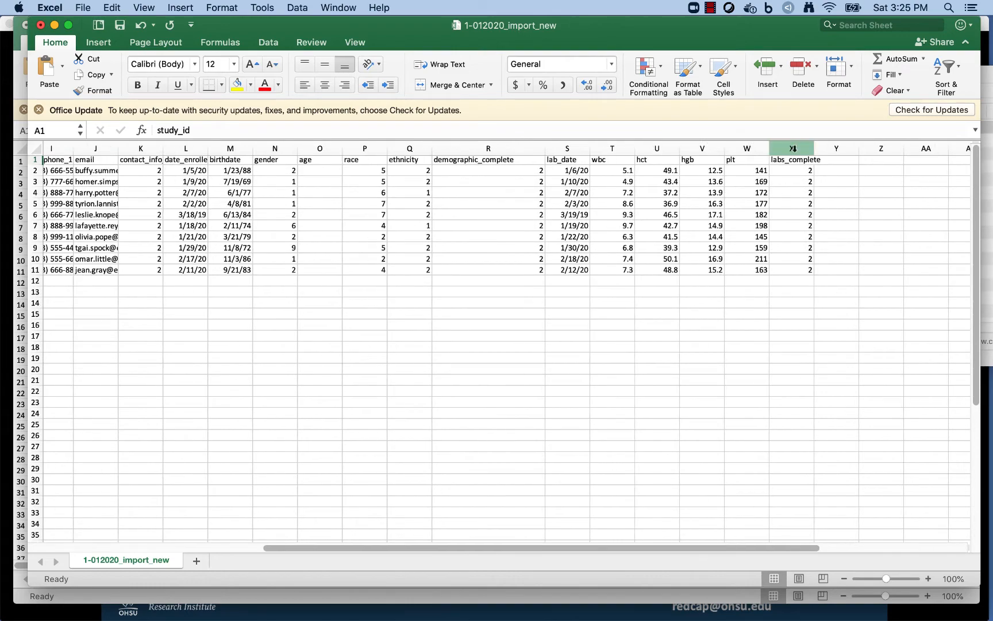
pyautogui.hscroll(-8, 774, 170)
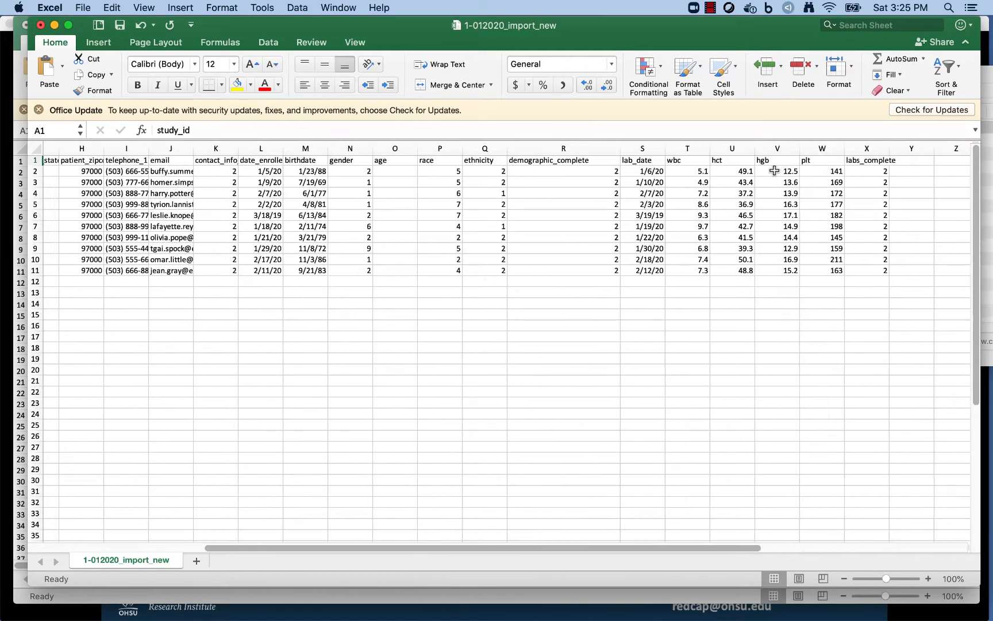
pyautogui.scroll(-1, 764, 235)
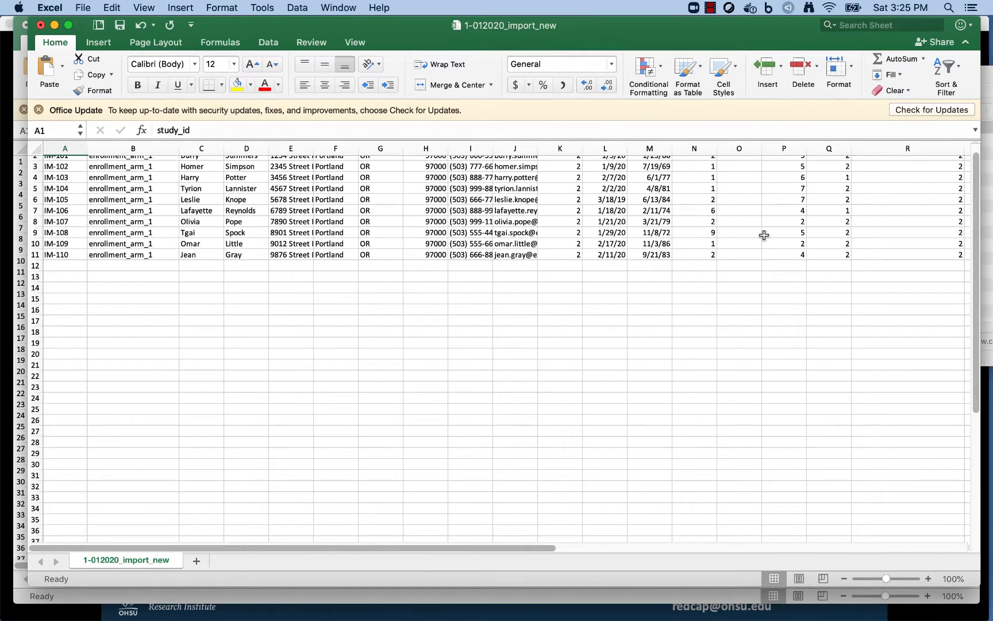
# Step: Switch to Chrome and upload 1-012020_import_new.csv in the Data Import Tool with the default import settings
pyautogui.press('super+Tab')
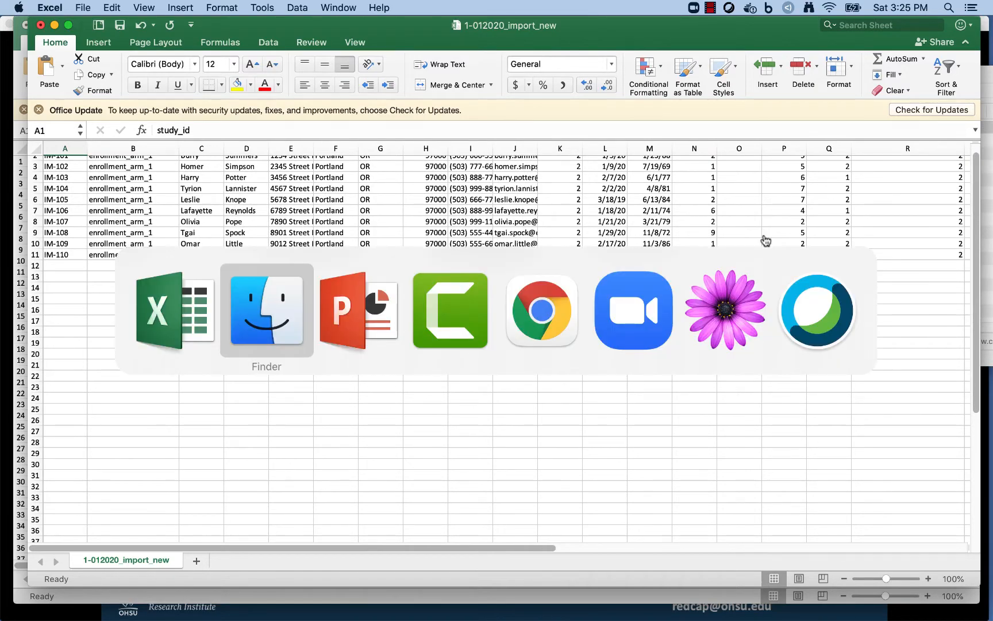
pyautogui.press('super+Tab')
pyautogui.press('super+Tab')
pyautogui.press('super+Tab')
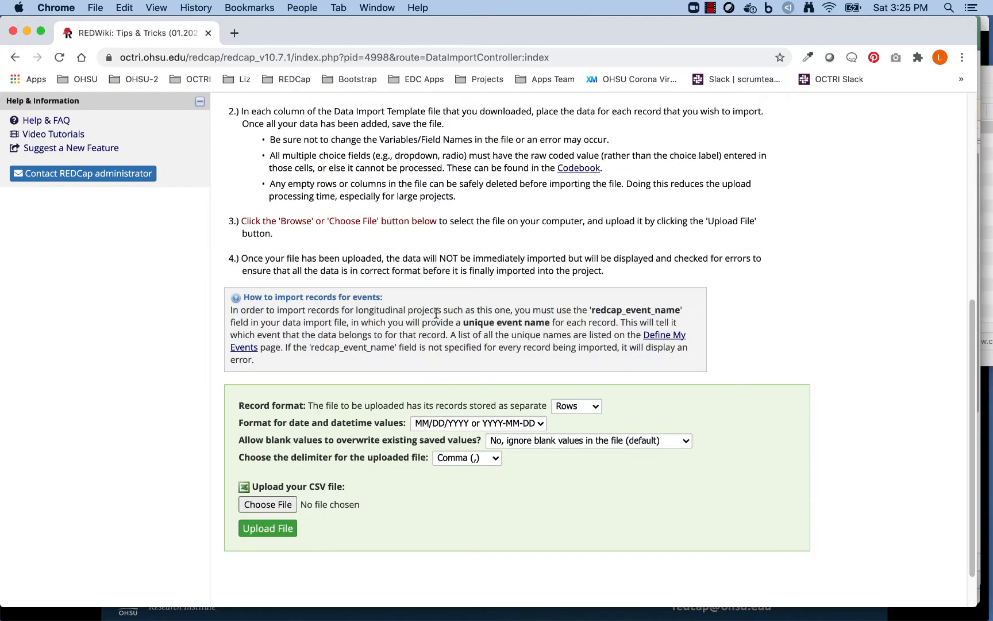
pyautogui.scroll(-10, 435, 314)
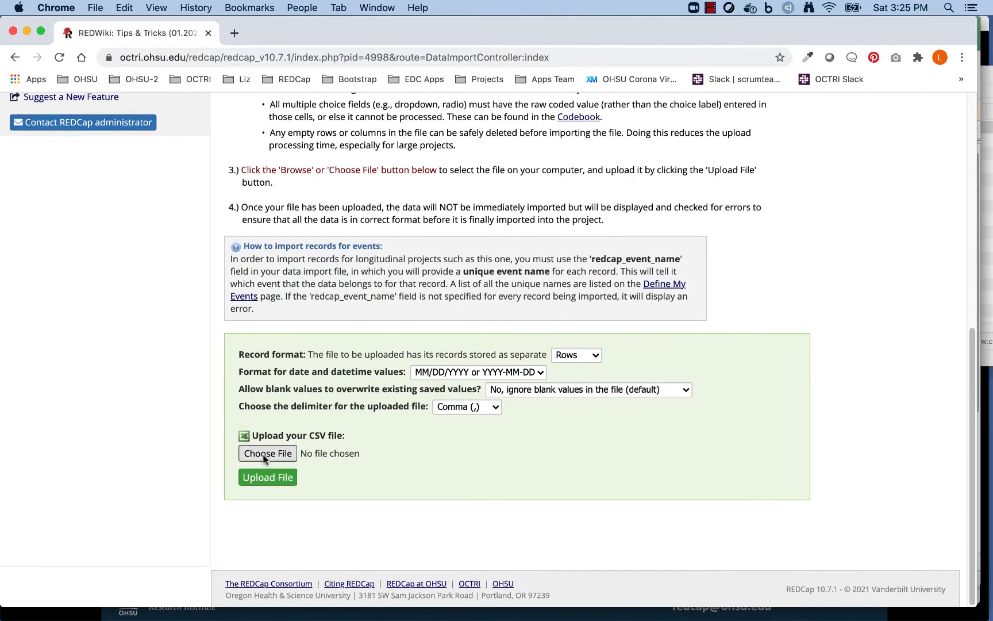
pyautogui.click(265, 454)
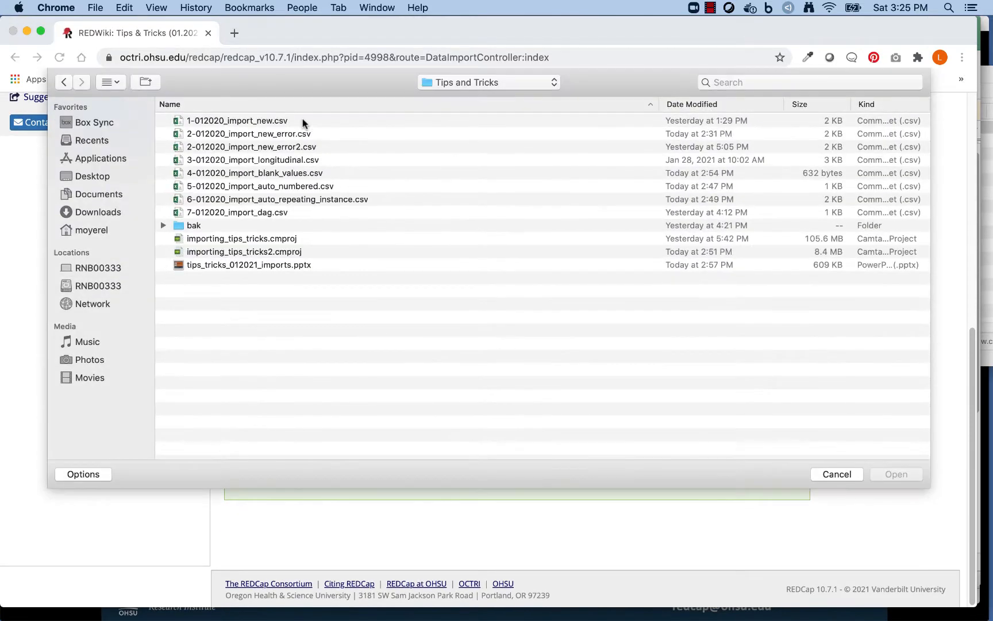
pyautogui.click(276, 121)
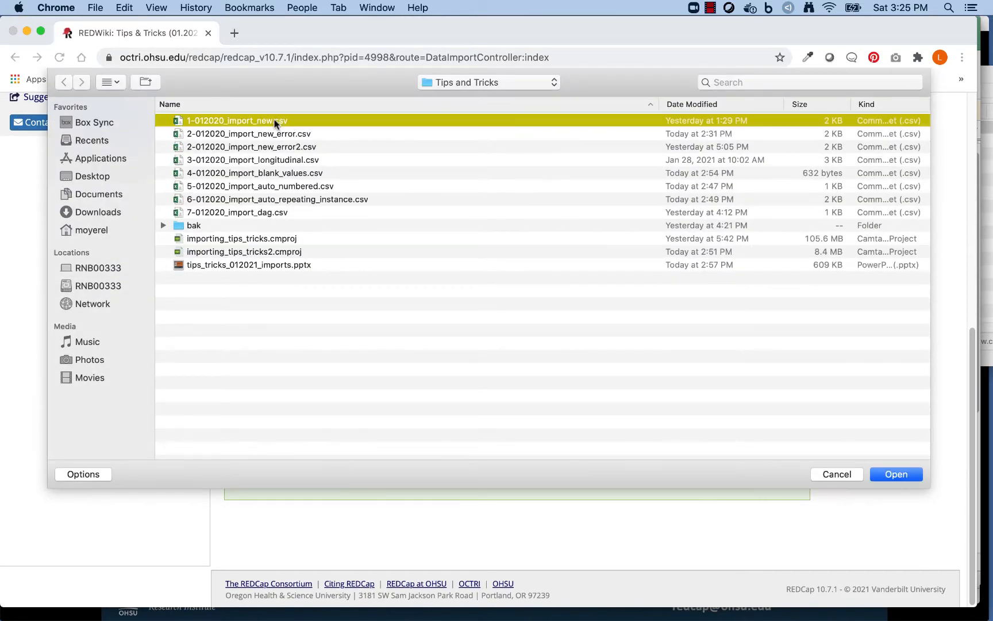
pyautogui.click(896, 474)
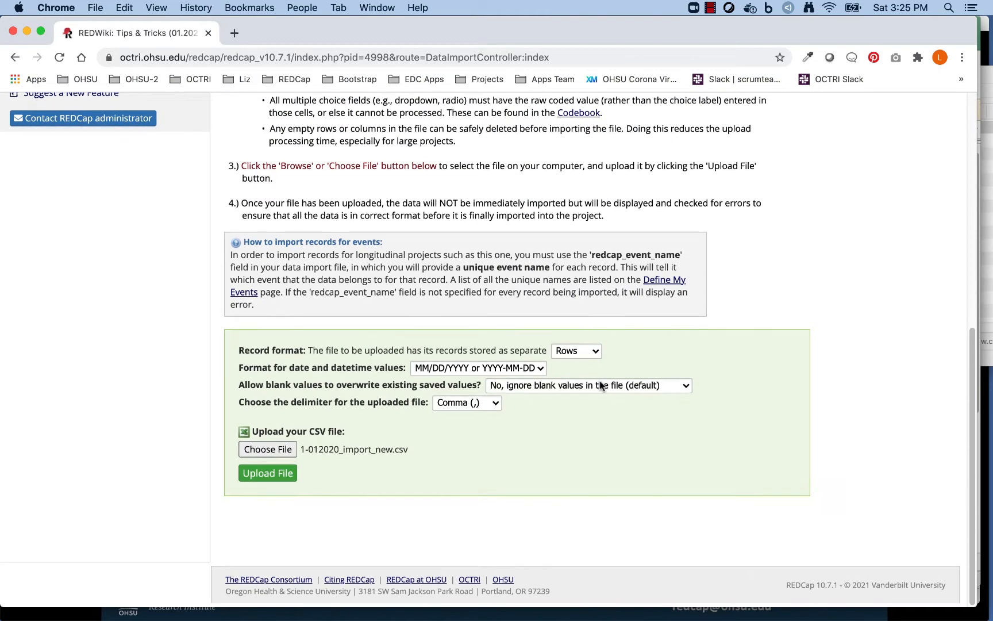
pyautogui.click(282, 473)
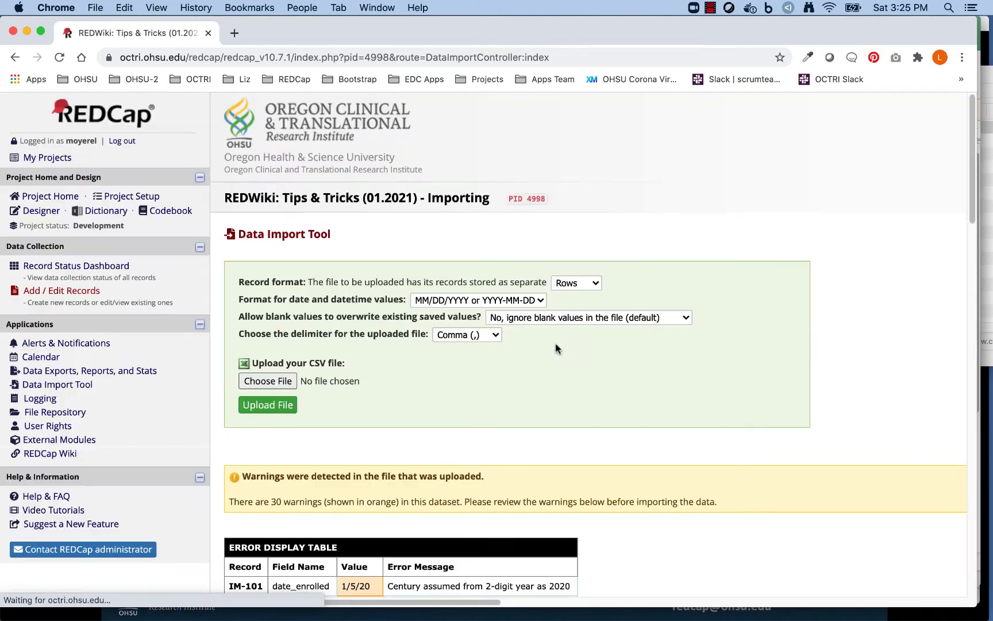
# Step: Review the uploaded file's warnings for each record, field and value in the Error Display Table
pyautogui.scroll(-5, 555, 348)
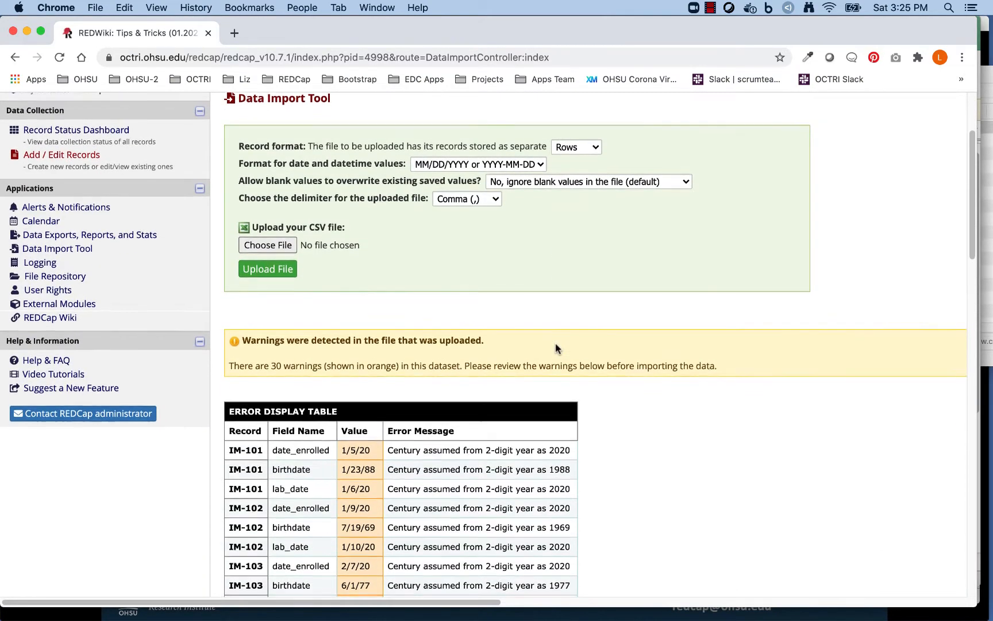
pyautogui.scroll(-2, 556, 348)
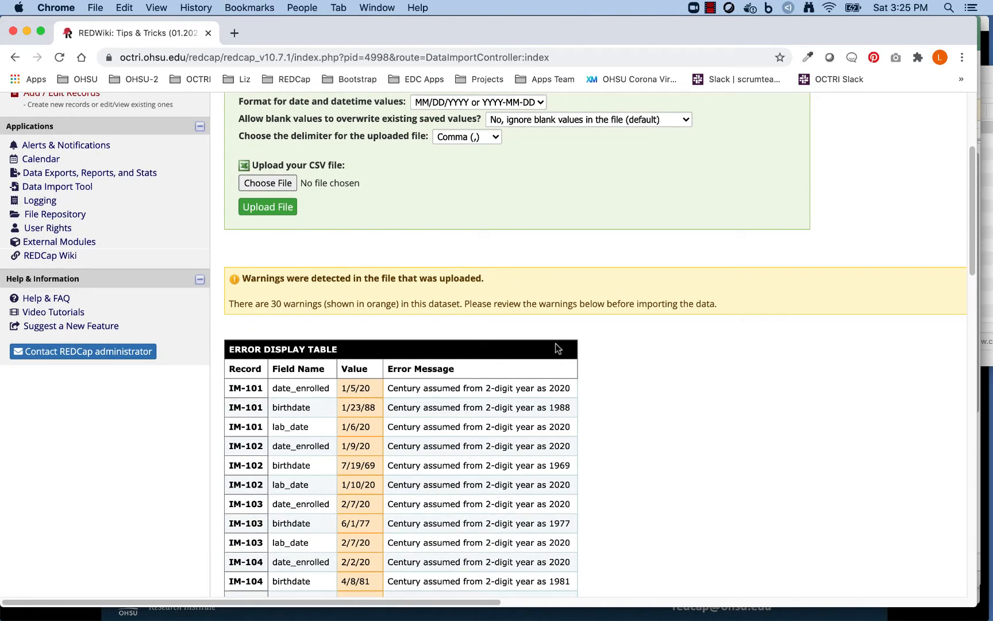
pyautogui.scroll(-1, 556, 348)
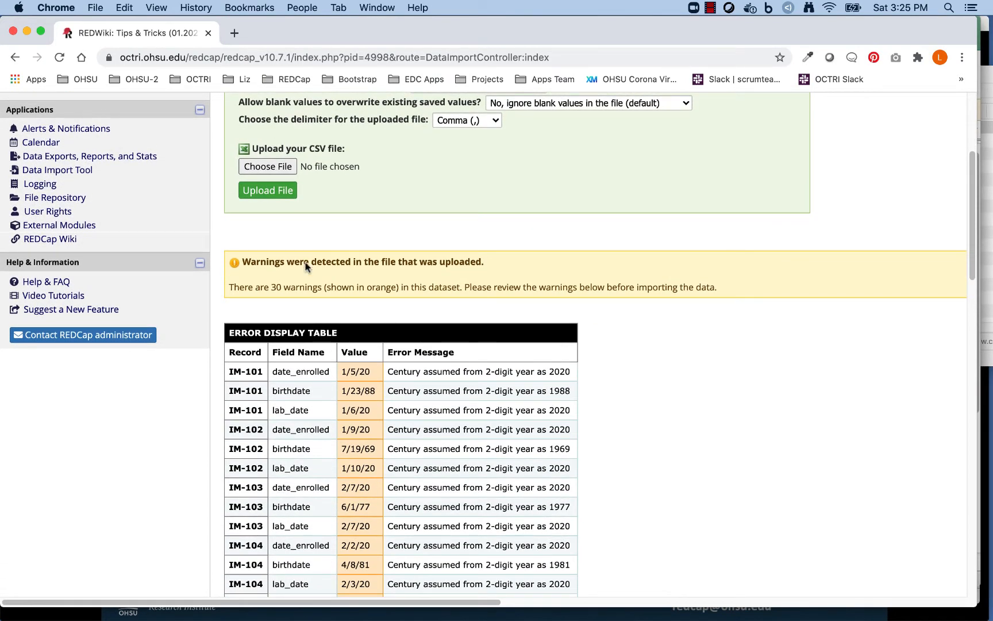
pyautogui.scroll(-2, 332, 284)
pyautogui.scroll(4, 332, 284)
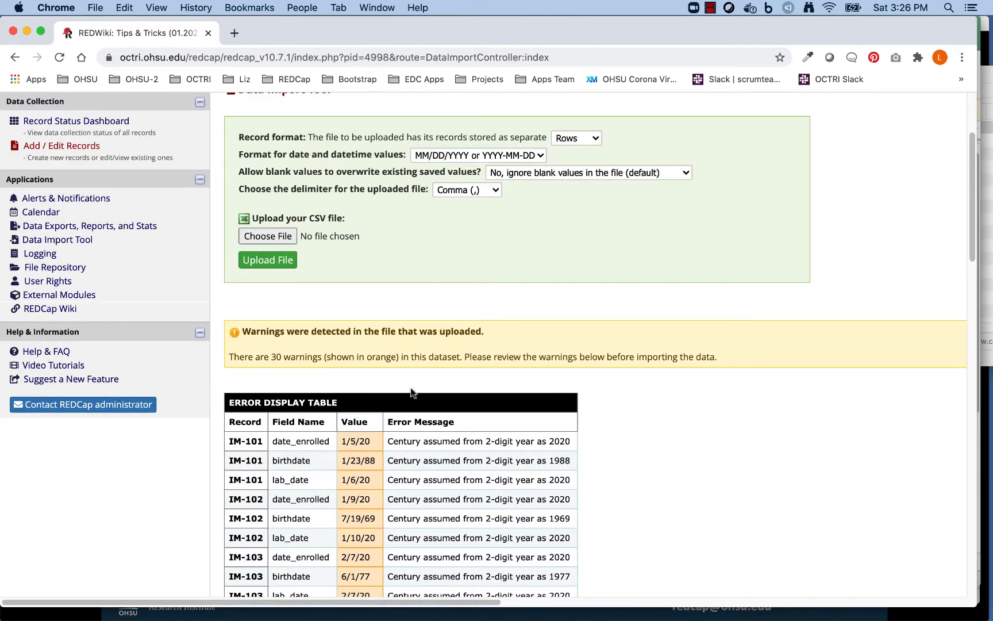
pyautogui.scroll(-3, 410, 390)
pyautogui.scroll(-2, 411, 388)
pyautogui.scroll(-1, 412, 389)
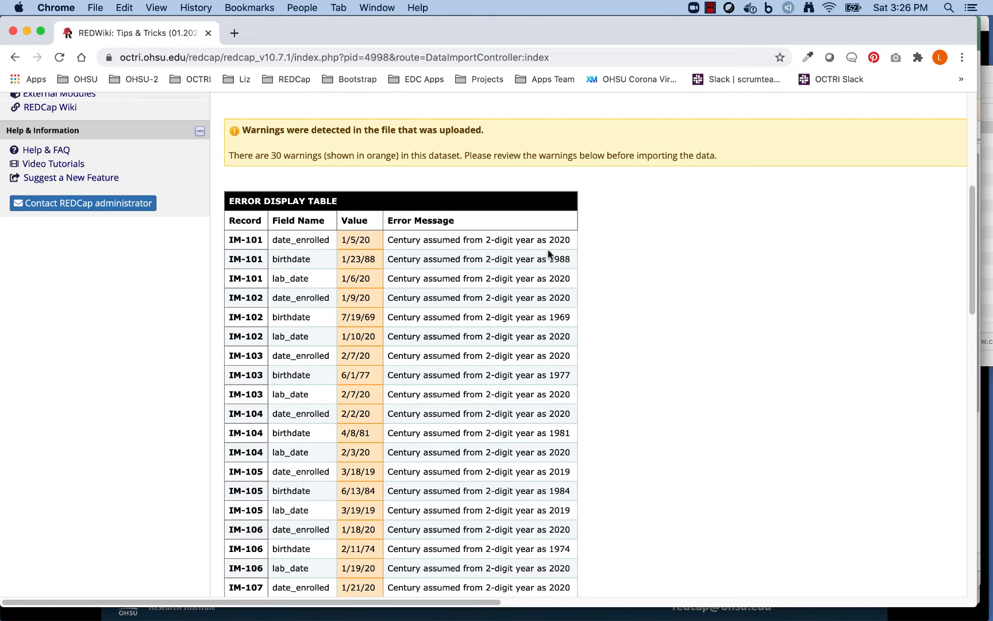
pyautogui.scroll(-10, 563, 240)
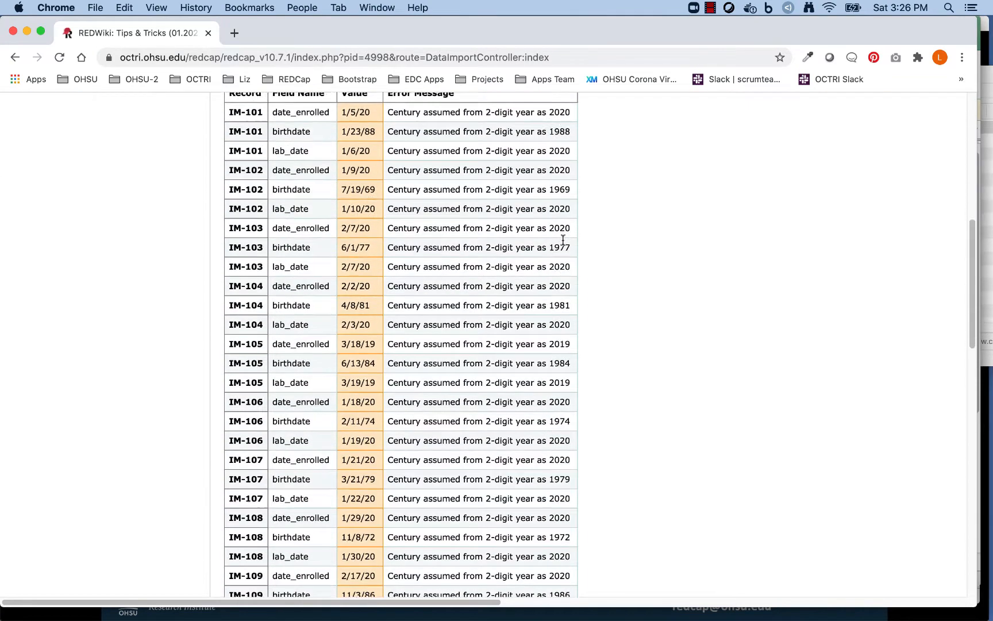
# Step: Check the color key in the data review instructions and inspect the uploaded records in the Data Display Table
pyautogui.scroll(-2, 563, 240)
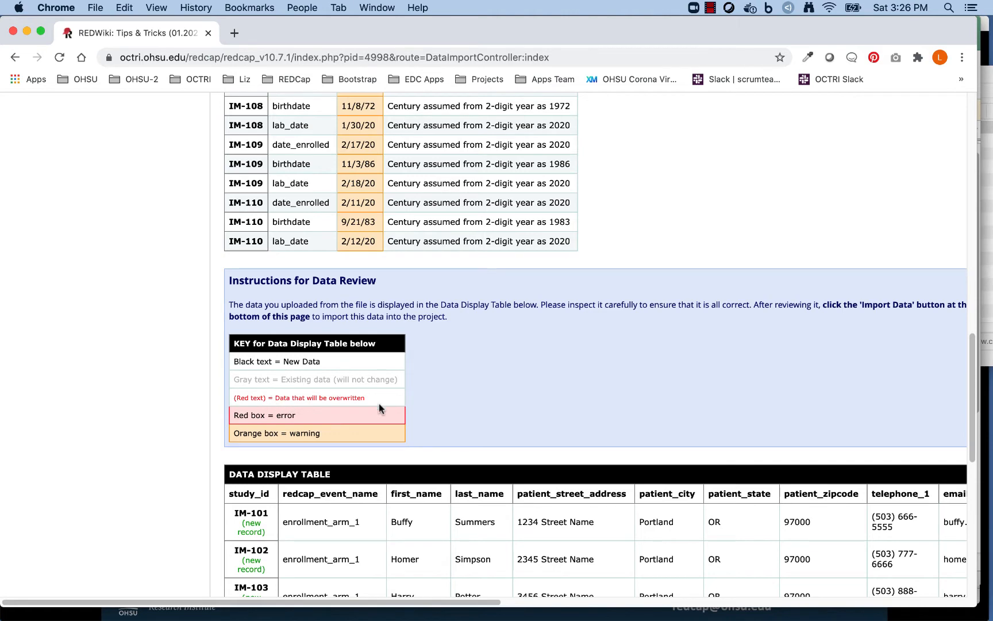
pyautogui.scroll(-5, 377, 408)
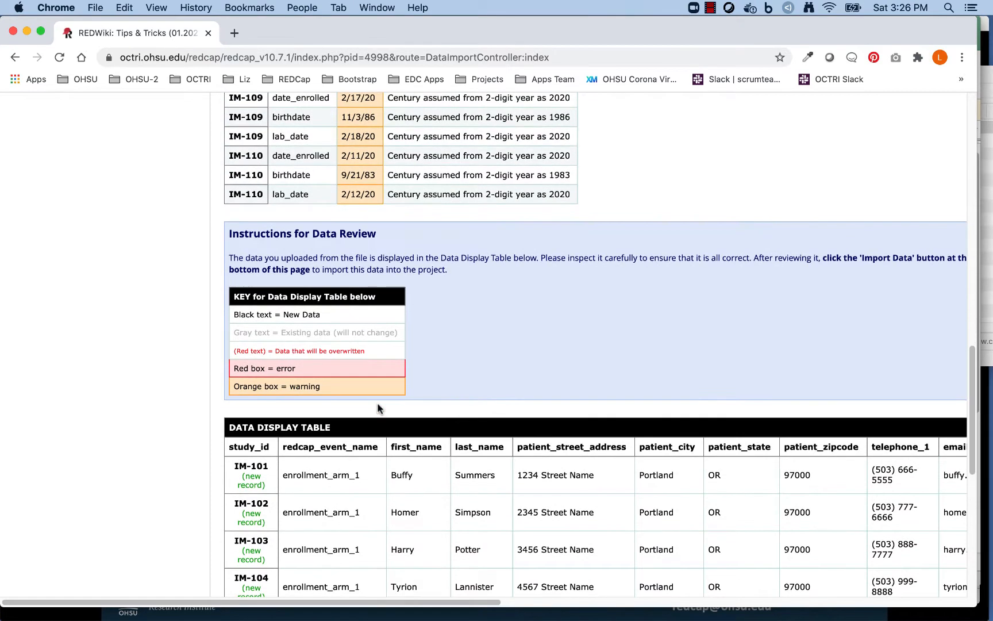
pyautogui.scroll(-8, 378, 408)
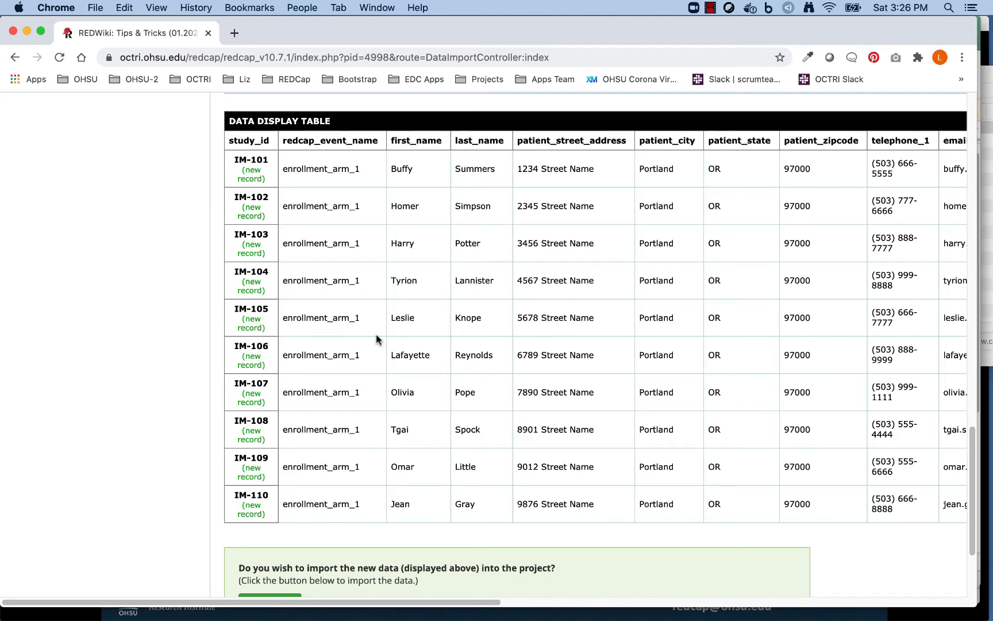
# Step: Review the remaining columns of the Data Display Table and import the displayed data into the project
pyautogui.hscroll(3, 376, 333)
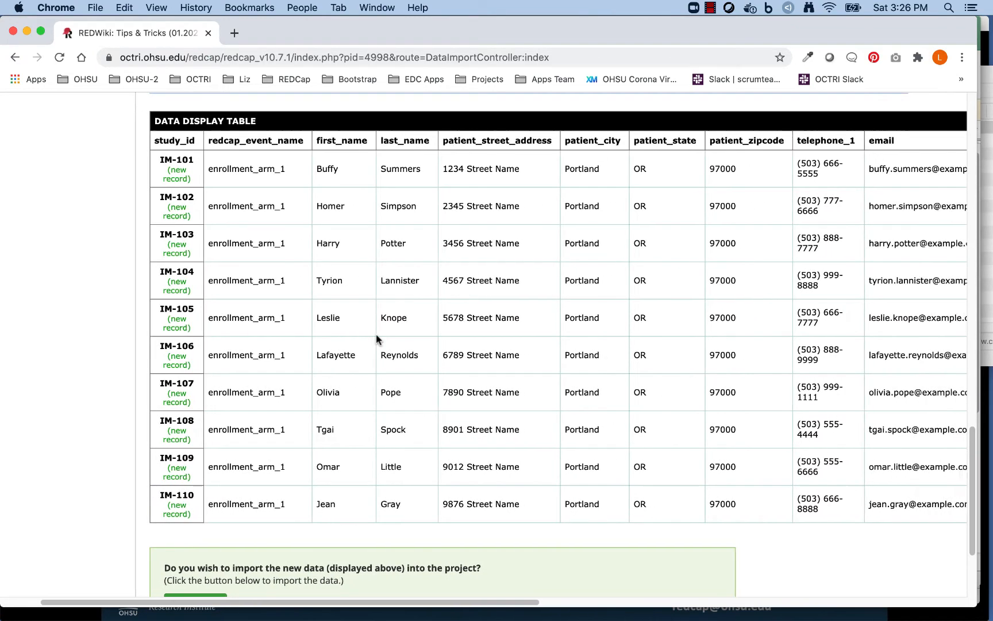
pyautogui.hscroll(15, 375, 333)
pyautogui.hscroll(-10, 376, 333)
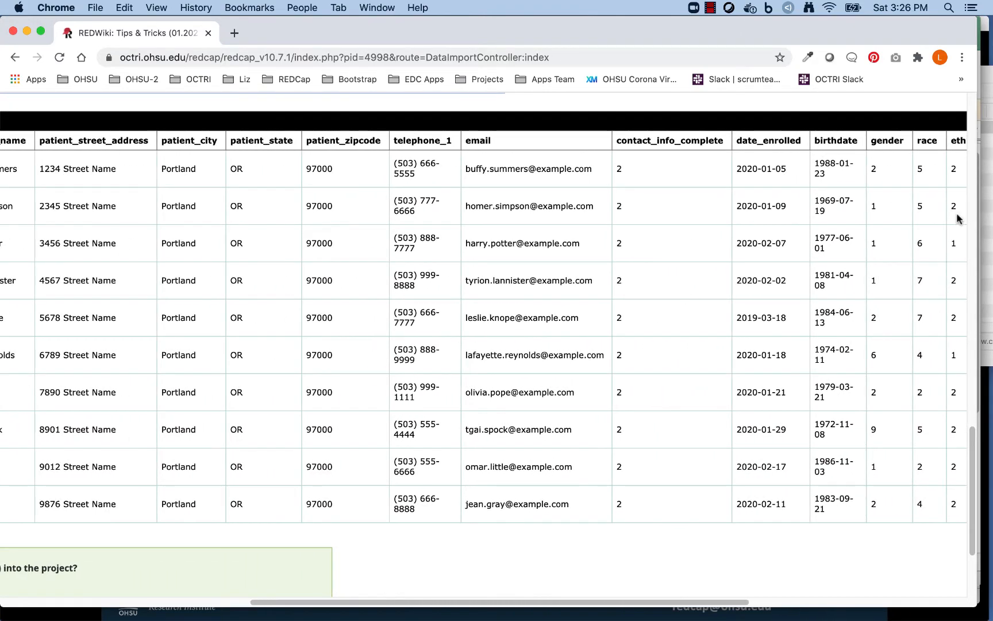
pyautogui.scroll(-3, 714, 252)
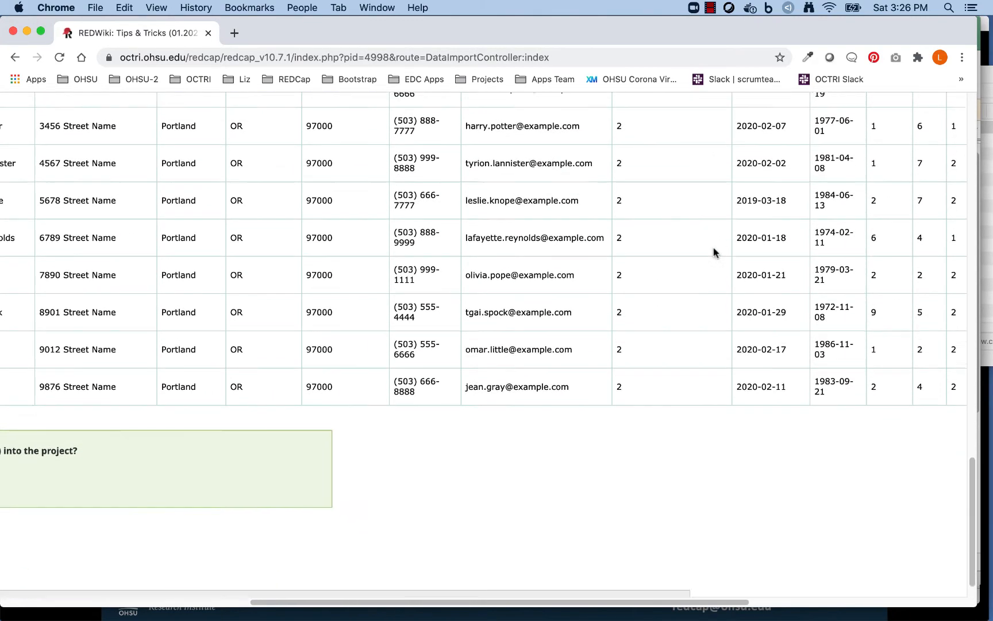
pyautogui.hscroll(-5, 215, 295)
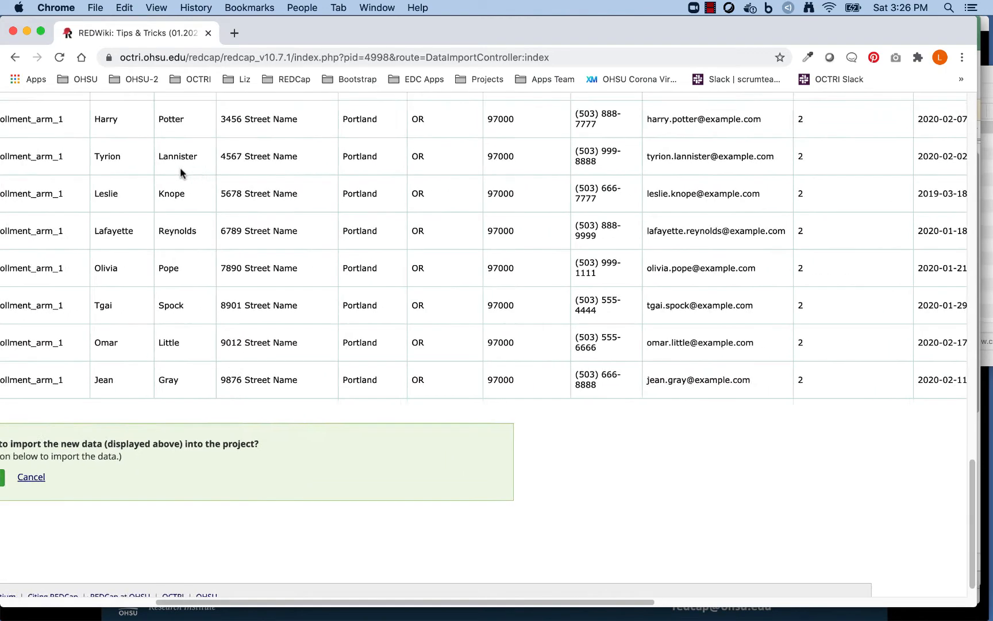
pyautogui.hscroll(-5, 180, 168)
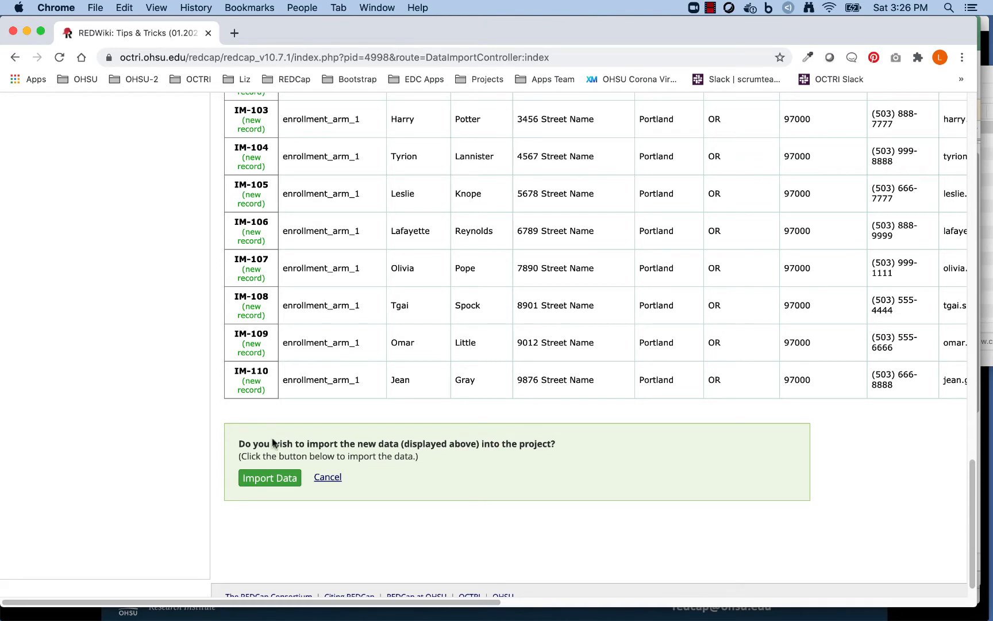
pyautogui.click(280, 479)
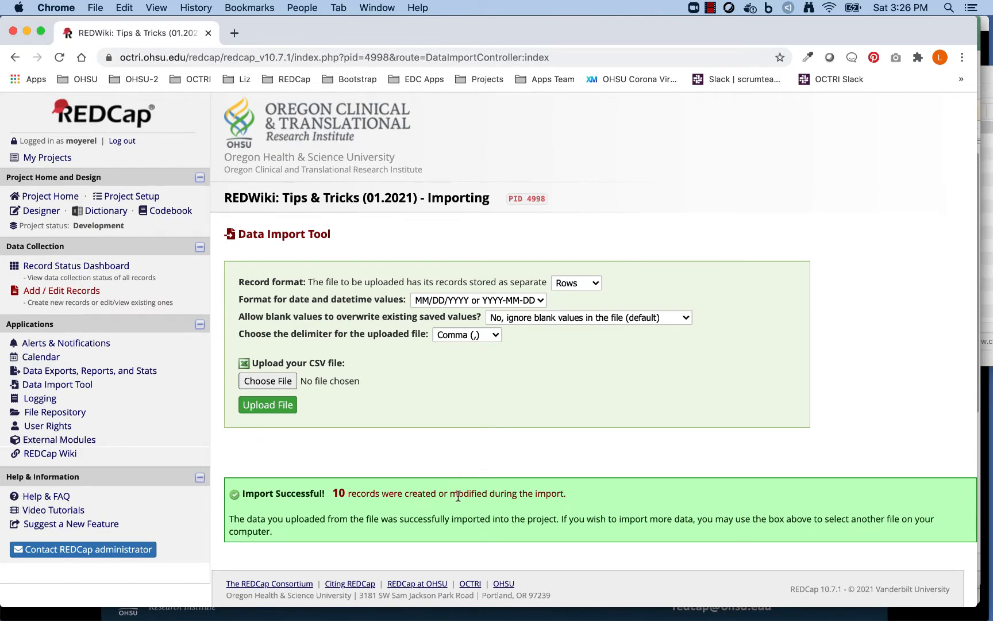
# Step: Open record IM-101's Enrollment Contact Info form from the Record Status Dashboard and check its imported values against the 1-012020_import_new sheet
pyautogui.click(102, 265)
pyautogui.scroll(-3, 102, 265)
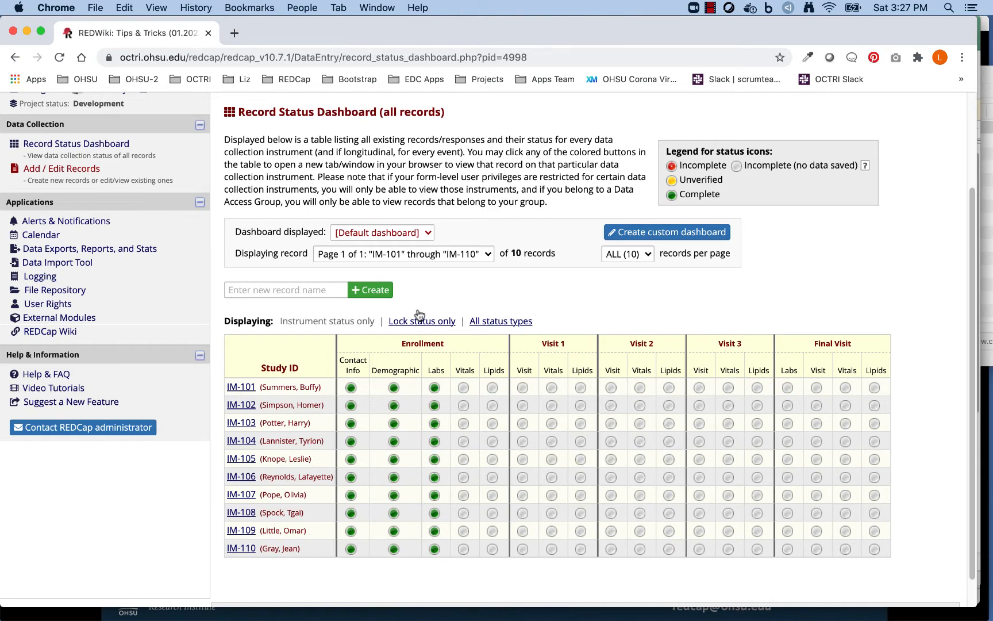
pyautogui.click(252, 389)
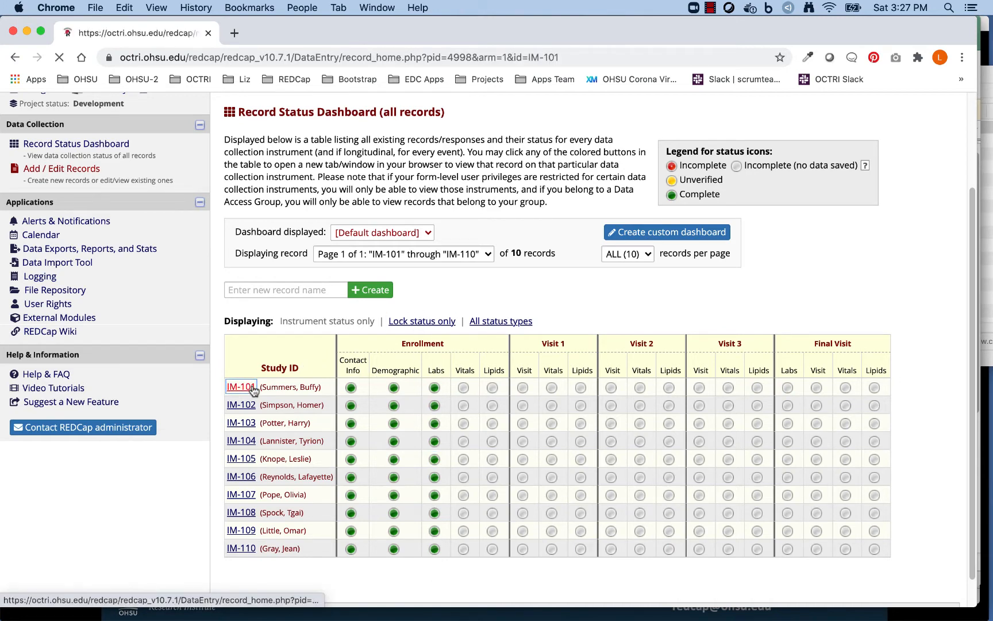
pyautogui.click(421, 427)
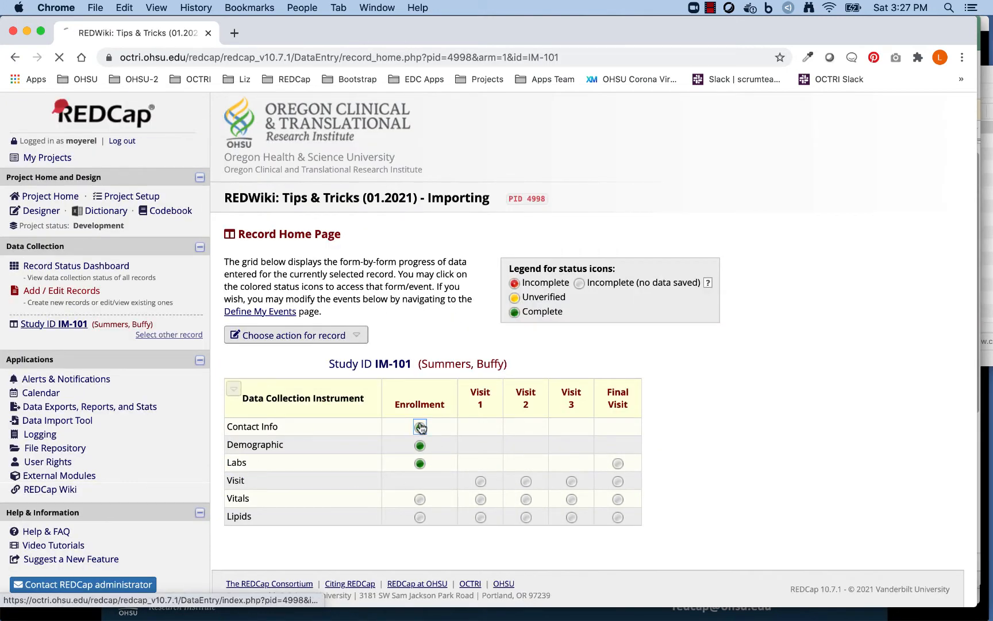
pyautogui.press('super+Tab')
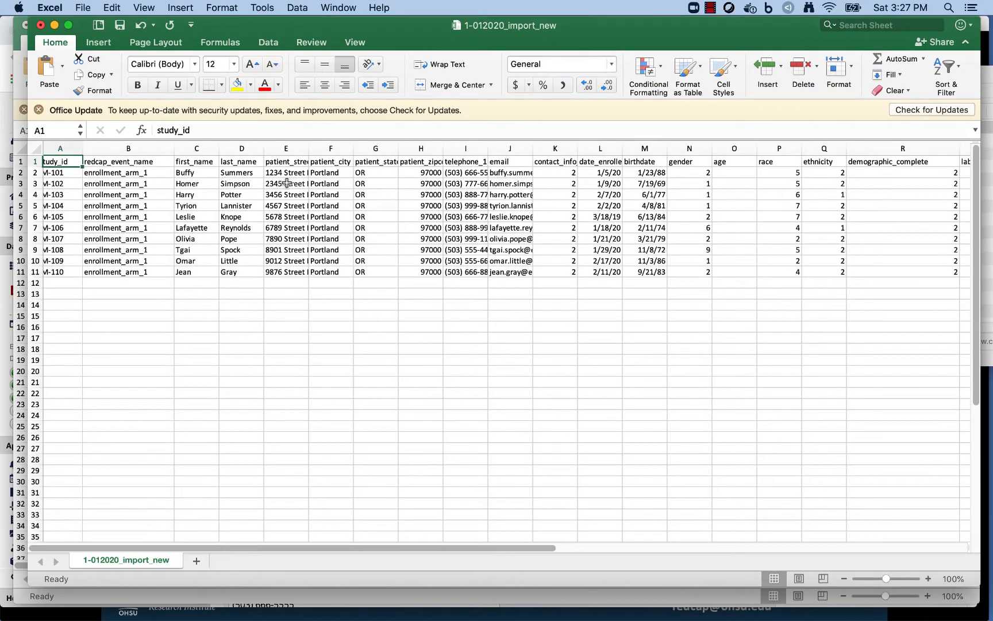
pyautogui.press('super+Tab')
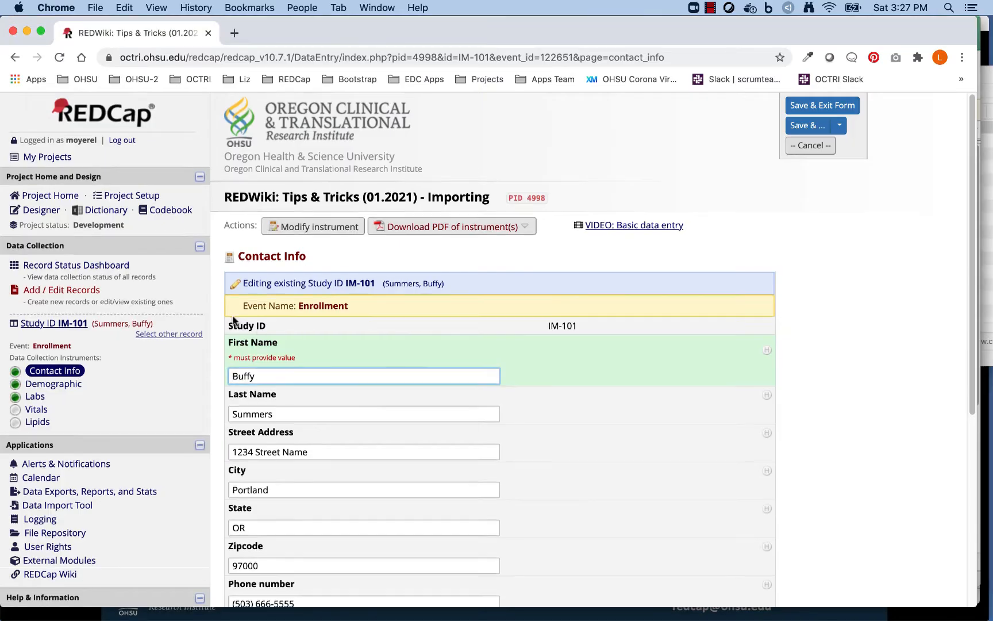
pyautogui.scroll(-5, 233, 320)
pyautogui.scroll(-2, 233, 320)
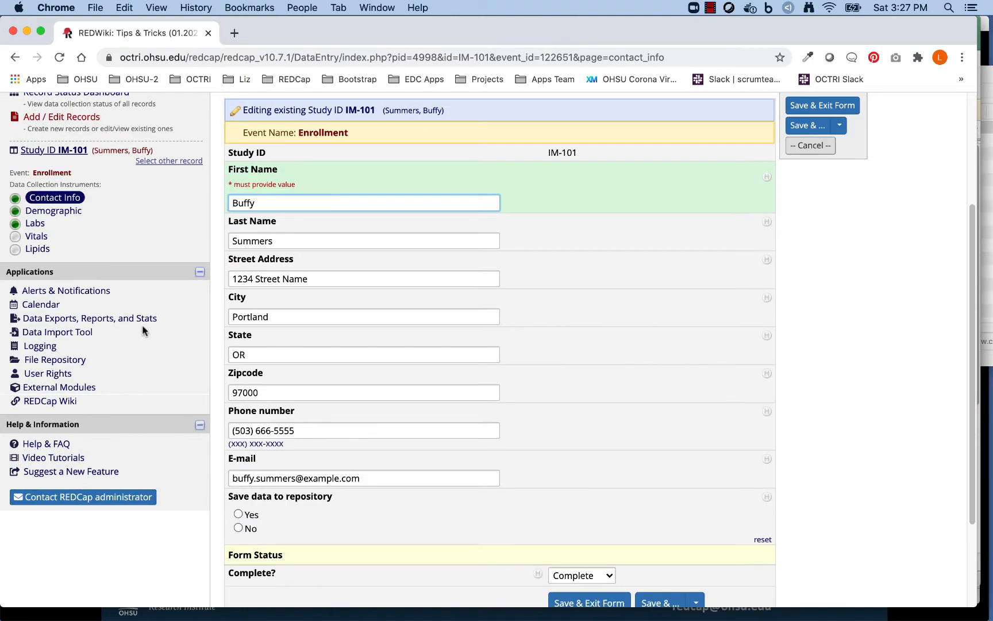
# Step: Upload 2-012020_import_new_error.csv in the Data Import Tool with the default settings and review the Error Display Table
pyautogui.click(77, 333)
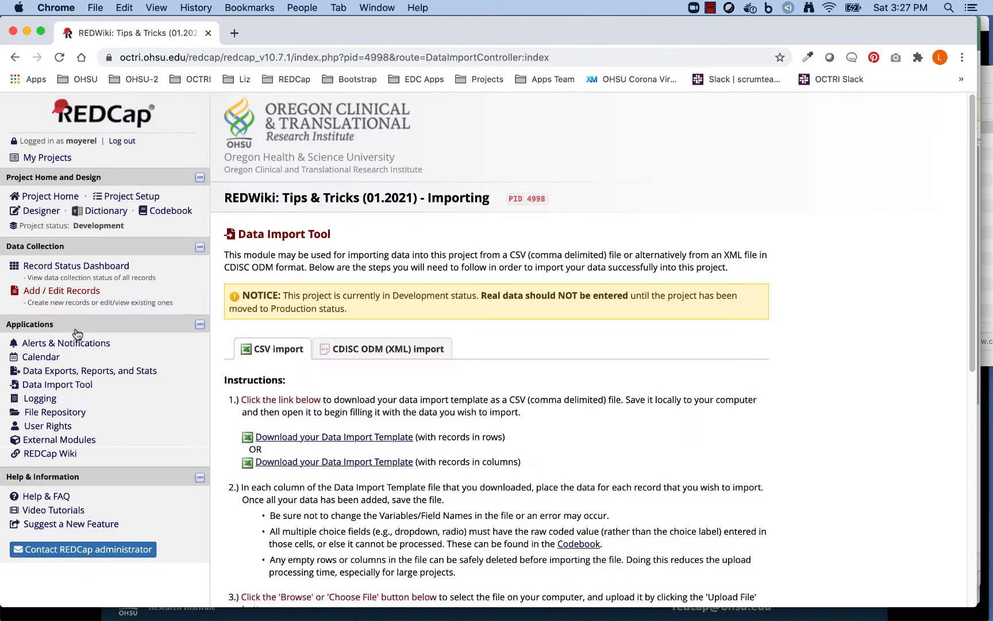
pyautogui.scroll(-12, 511, 385)
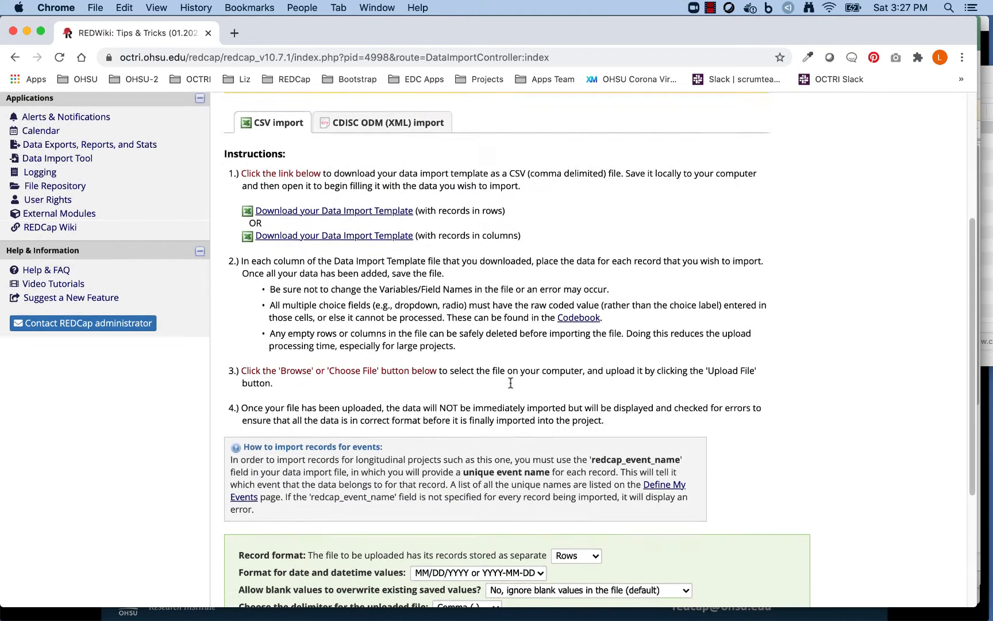
pyautogui.scroll(-5, 510, 382)
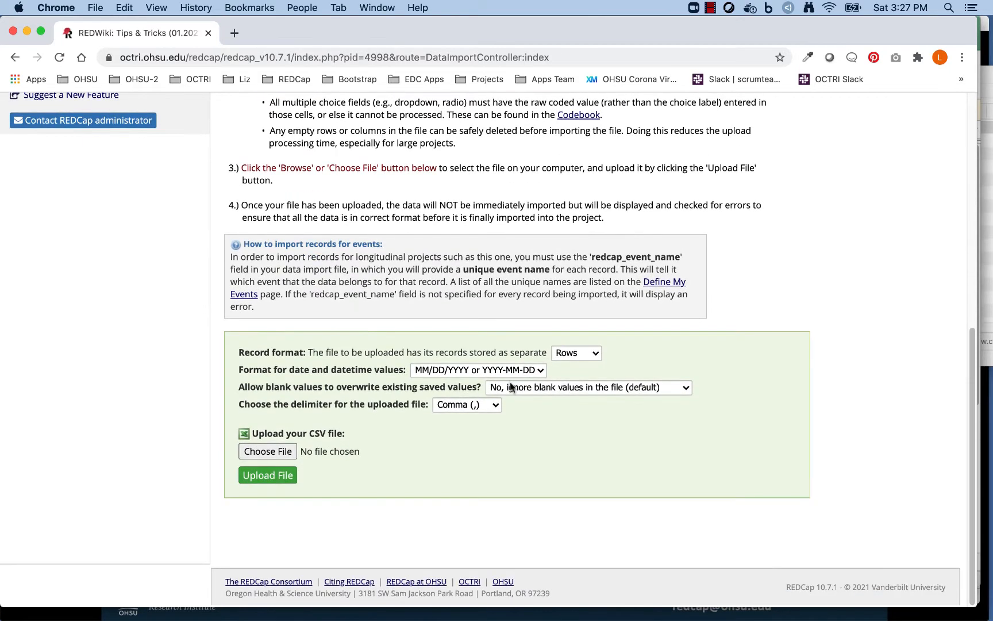
pyautogui.click(286, 452)
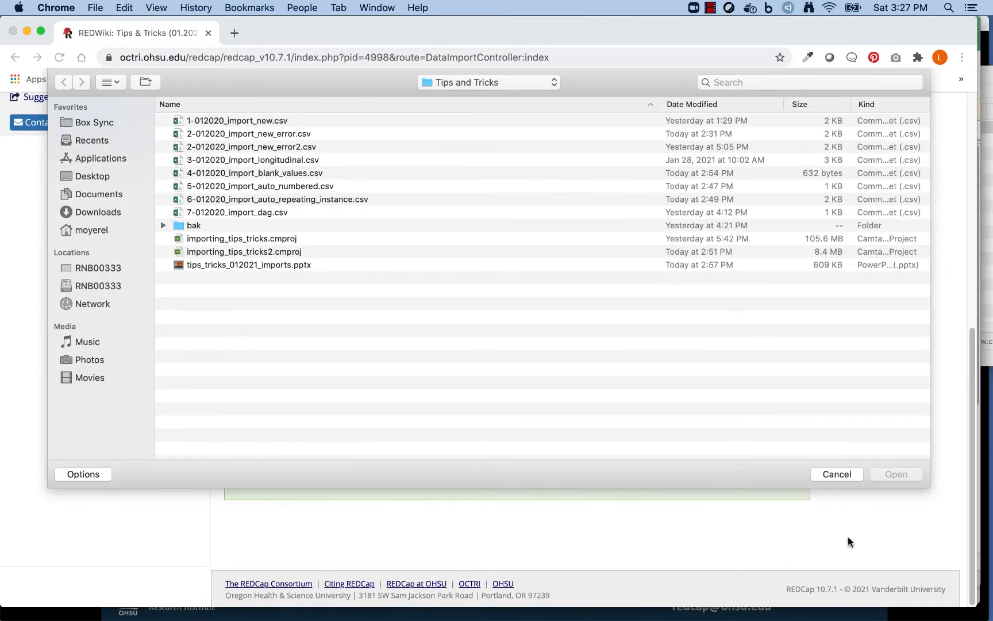
pyautogui.click(851, 477)
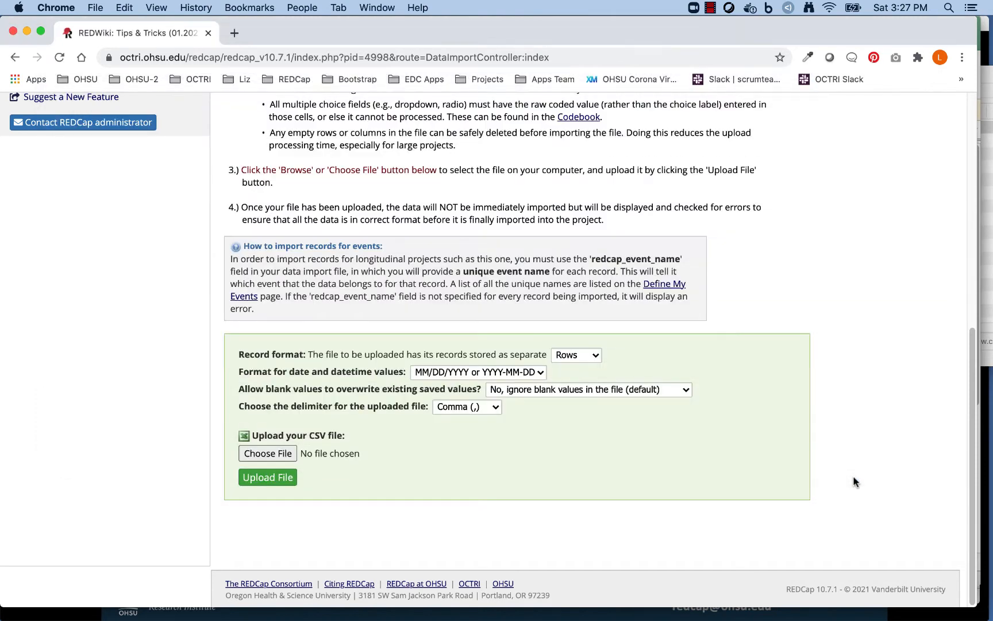
pyautogui.click(285, 454)
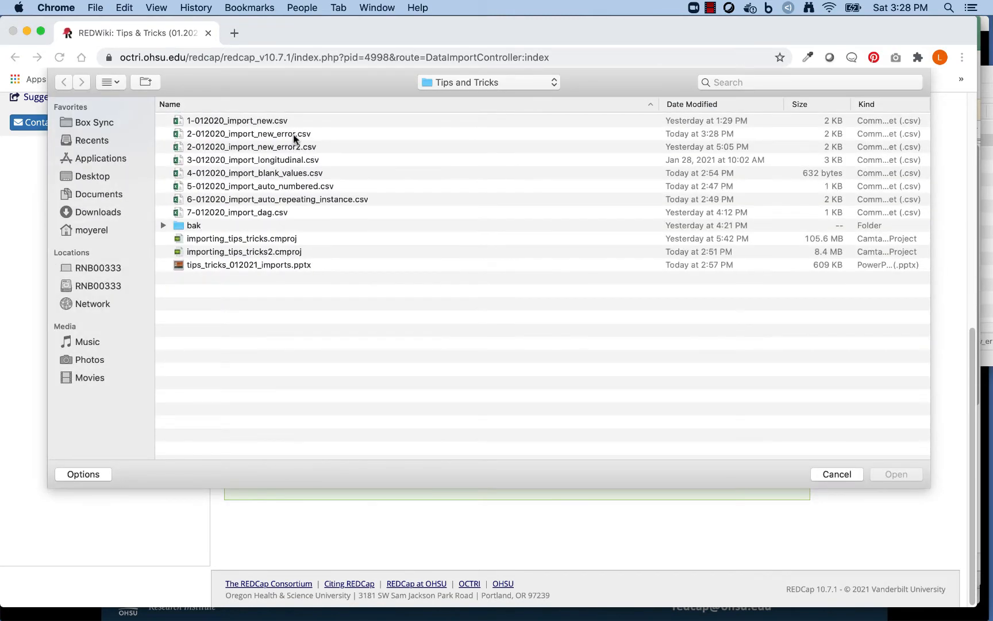
pyautogui.click(294, 135)
pyautogui.click(897, 475)
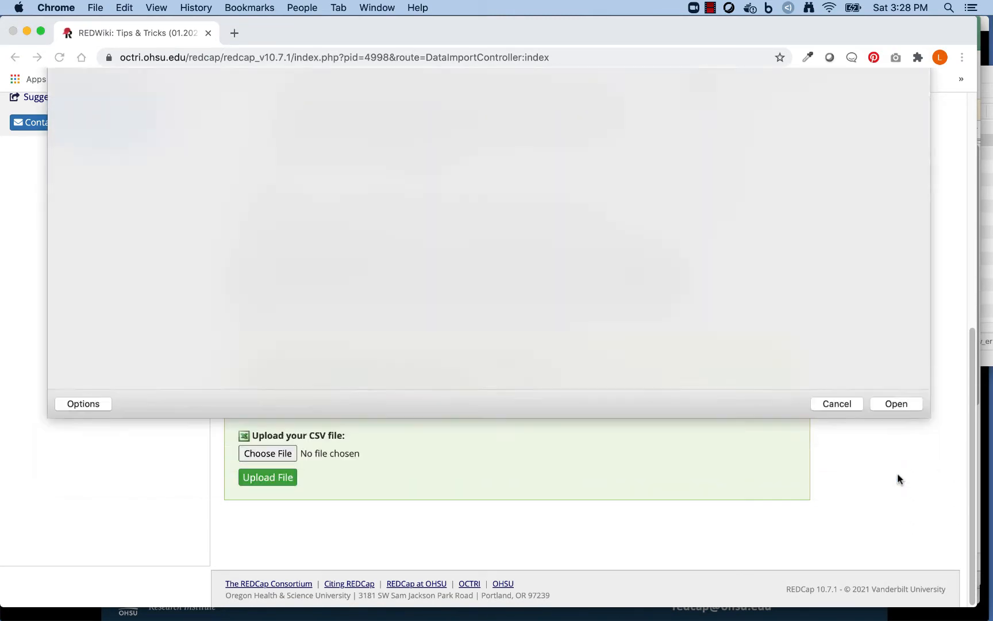
pyautogui.click(284, 477)
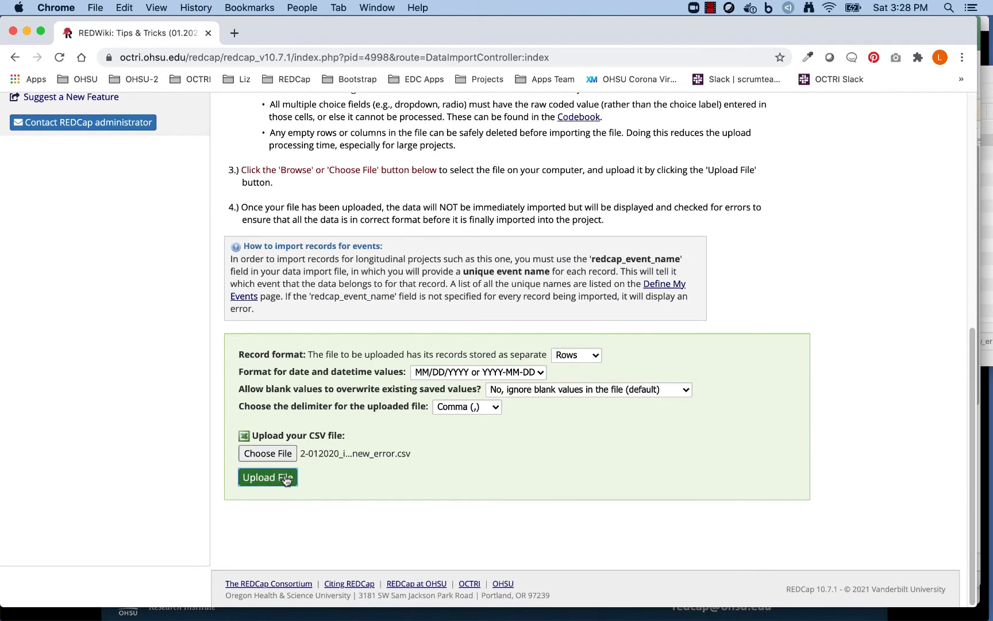
pyautogui.scroll(-1, 721, 261)
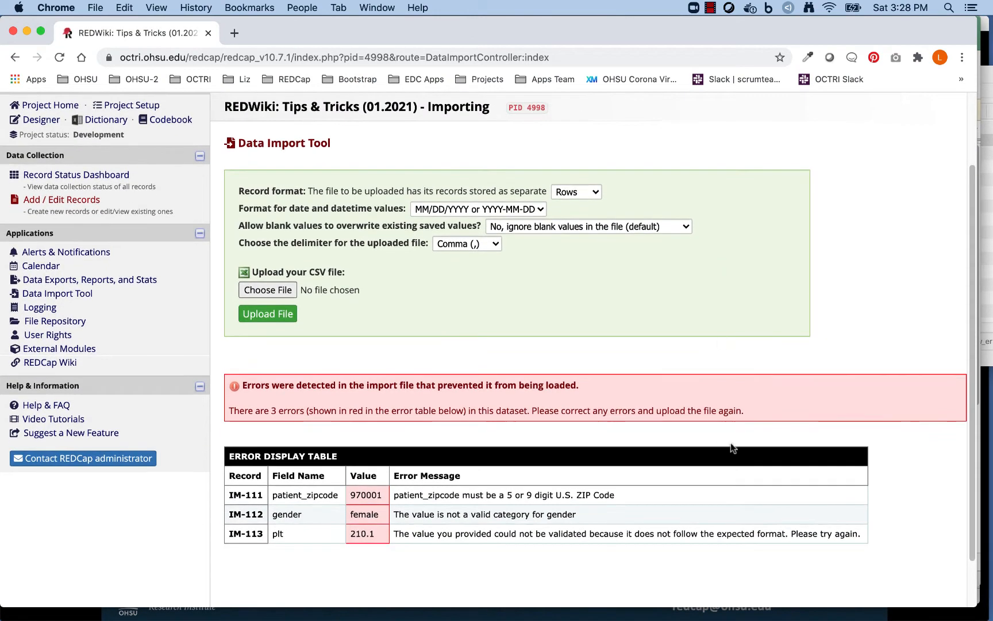
pyautogui.scroll(-3, 733, 373)
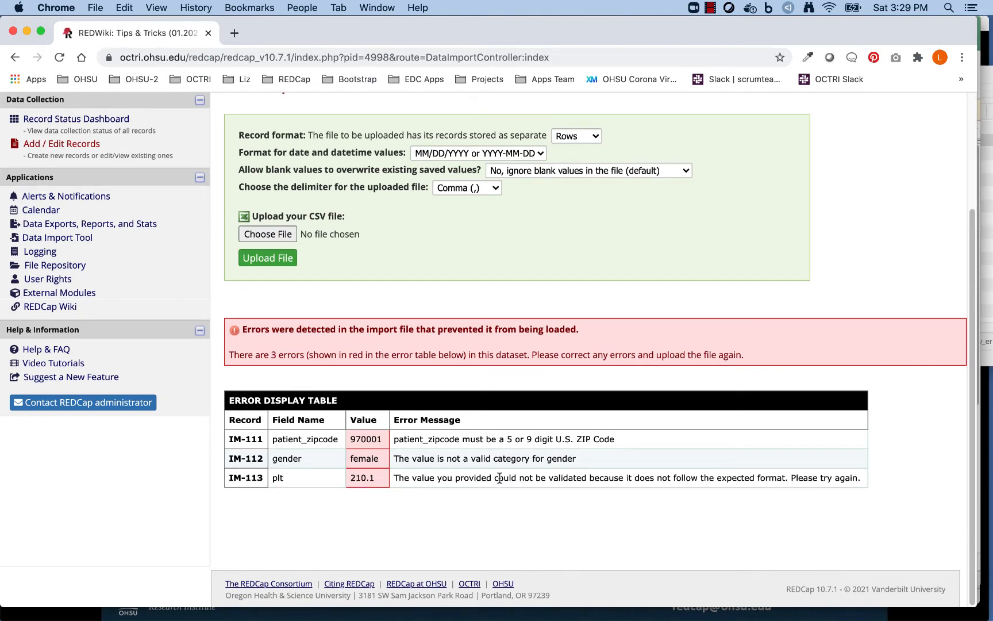
# Step: Look up the gender and plt fields in the project Codebook to check their valid codes and format
pyautogui.scroll(5, 499, 477)
pyautogui.click(181, 204)
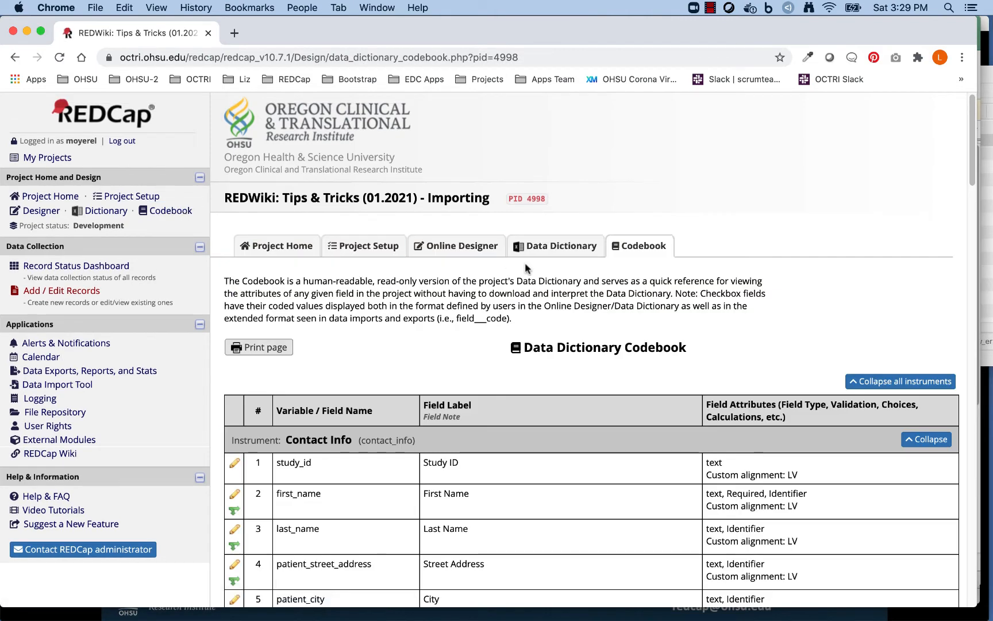
pyautogui.press('super+f')
pyautogui.write('er')
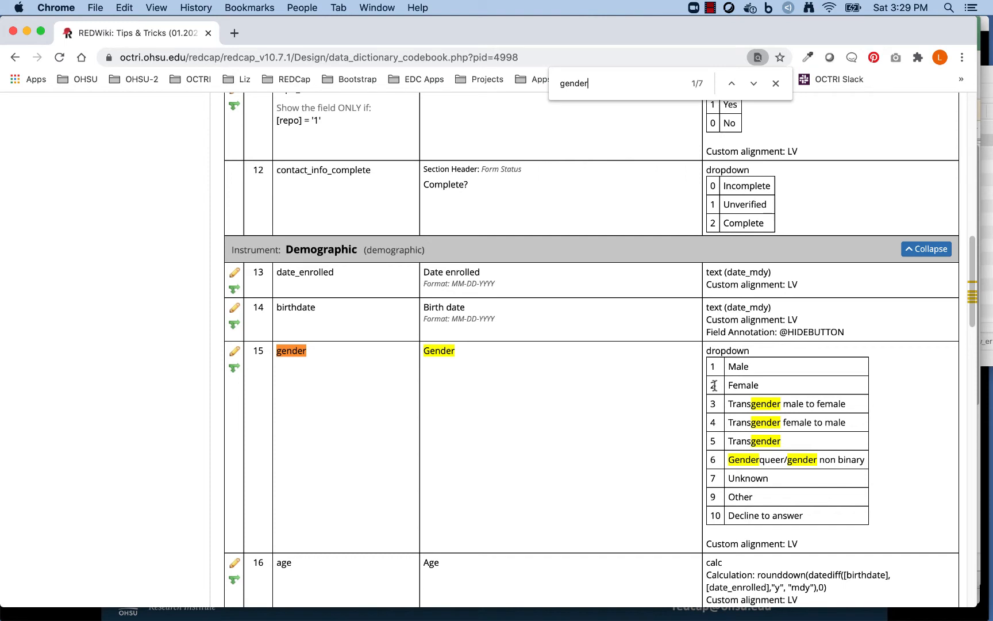
pyautogui.press('super+f')
pyautogui.write('plt')
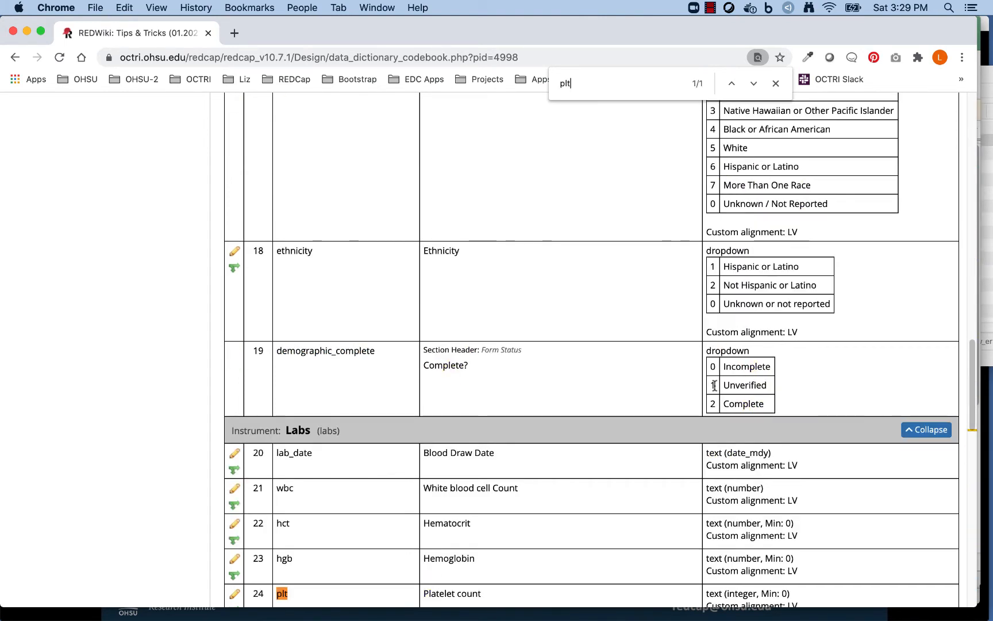
pyautogui.scroll(-3, 715, 385)
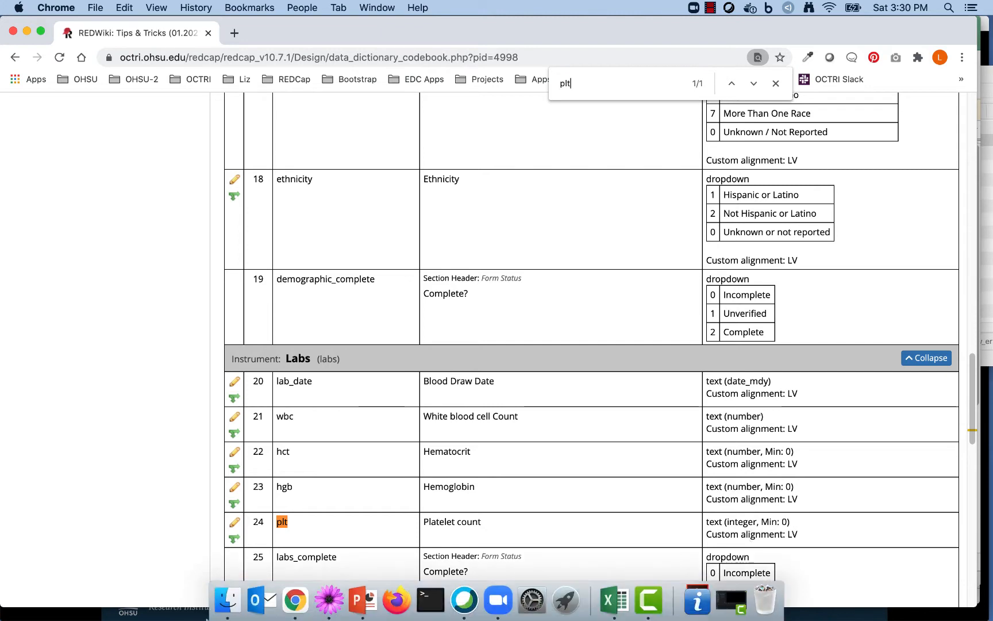
pyautogui.click(229, 608)
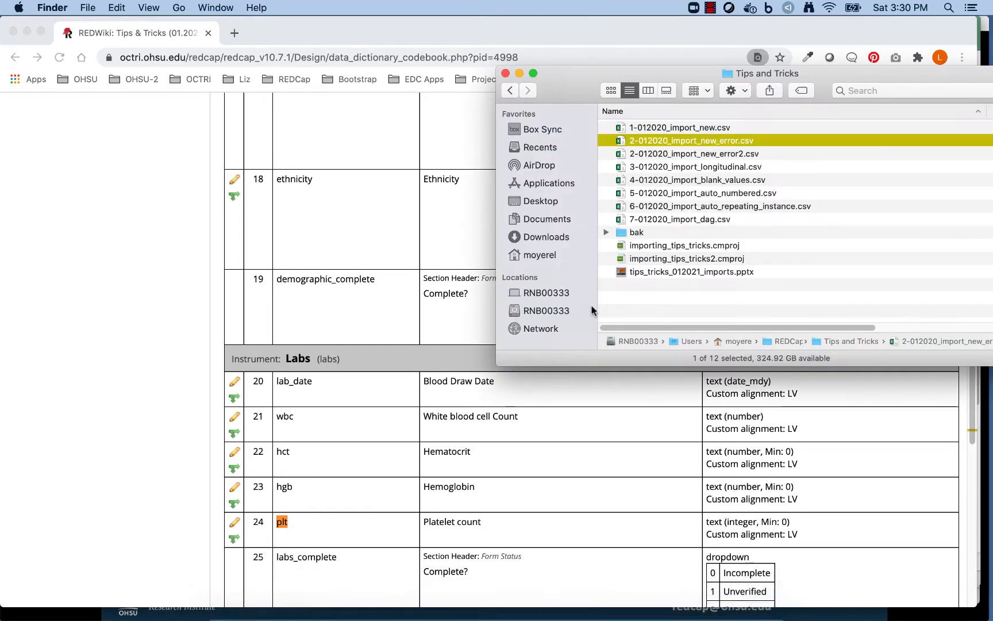
pyautogui.doubleClick(729, 154)
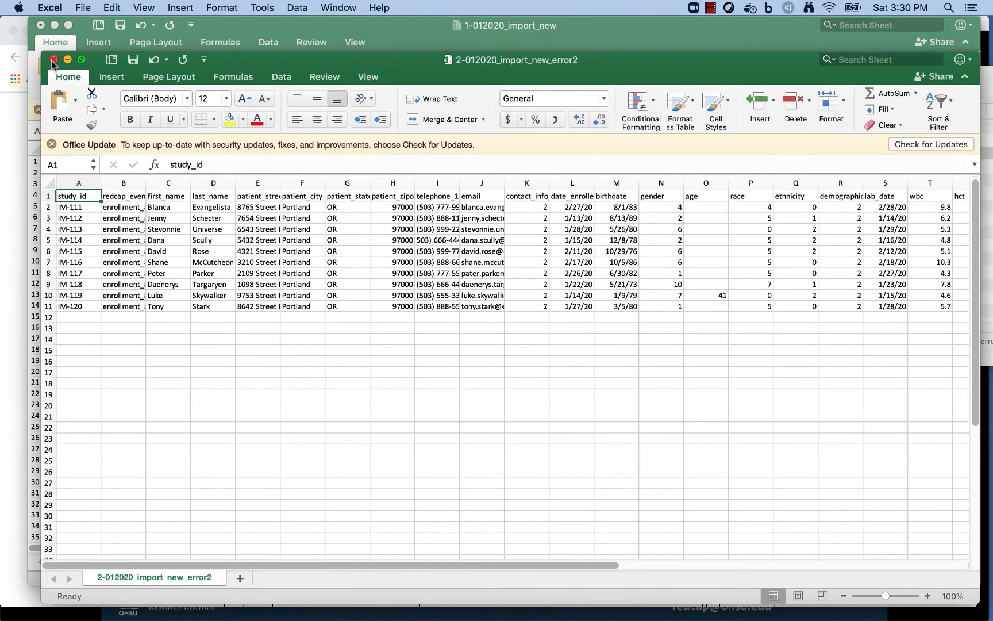
pyautogui.click(53, 60)
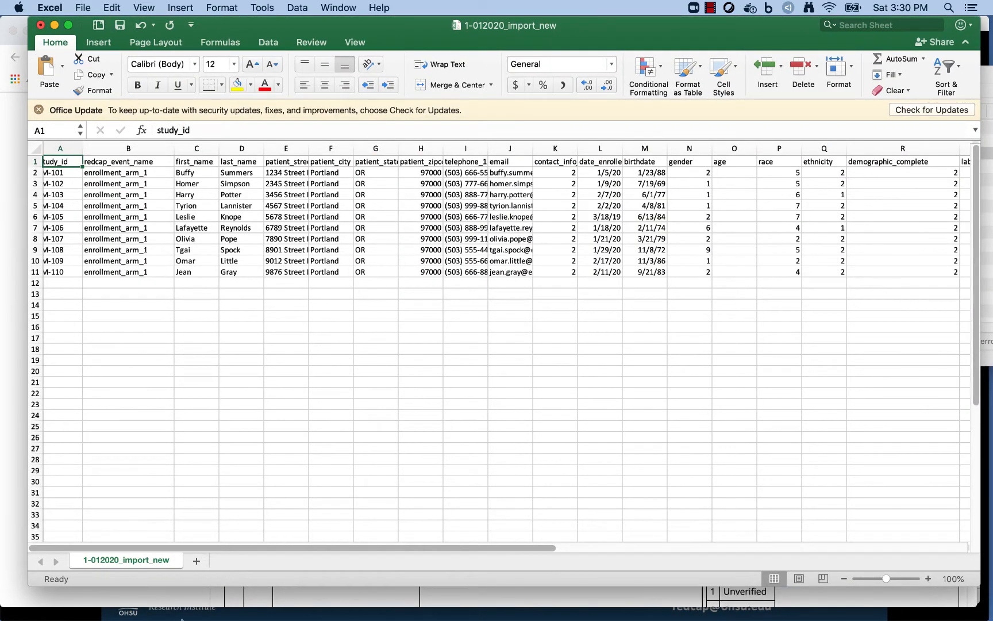
# Step: Open 2-012020_import_new_error.csv from the Tips and Tricks folder in Excel and set patient_zipcode for IM-111 to 97000
pyautogui.click(233, 601)
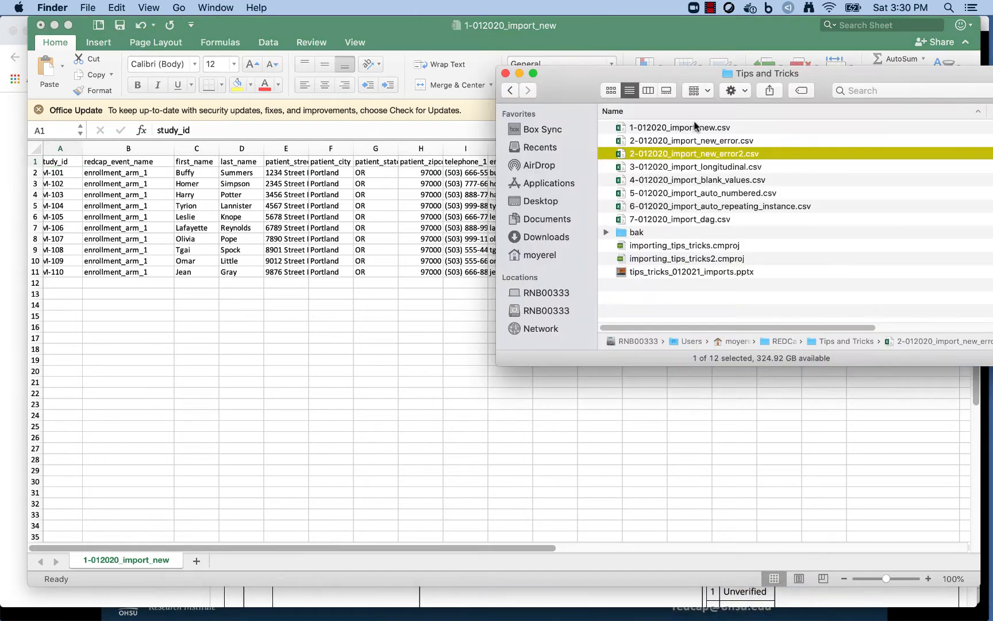
pyautogui.doubleClick(699, 141)
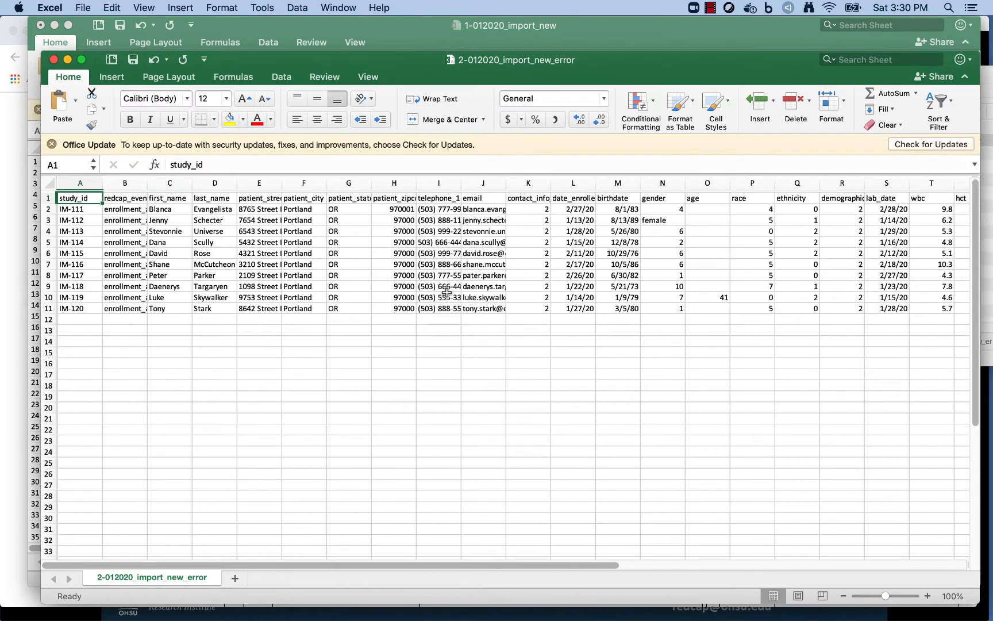
pyautogui.click(401, 208)
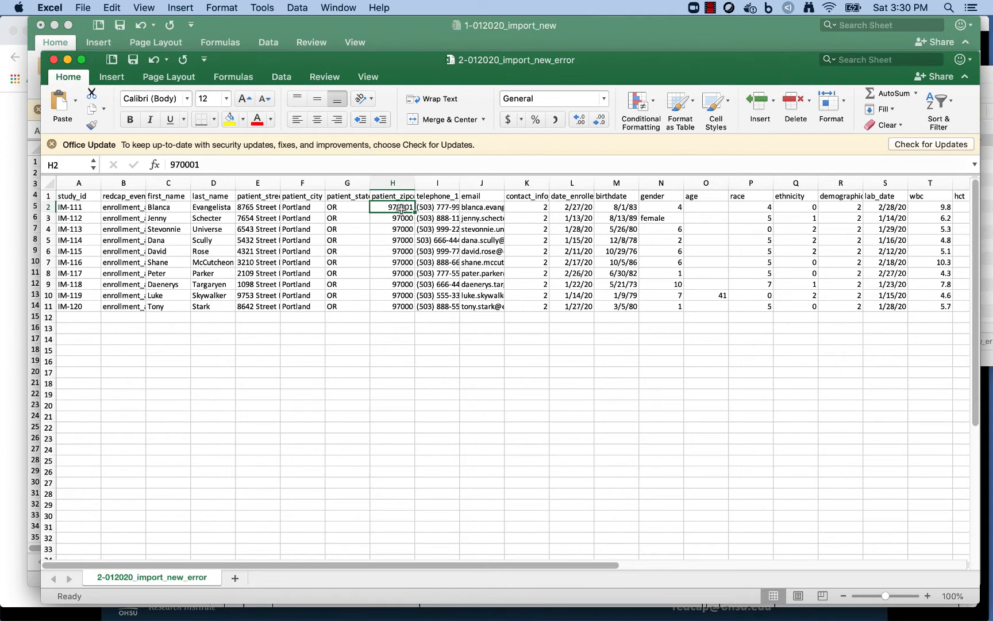
pyautogui.write('97')
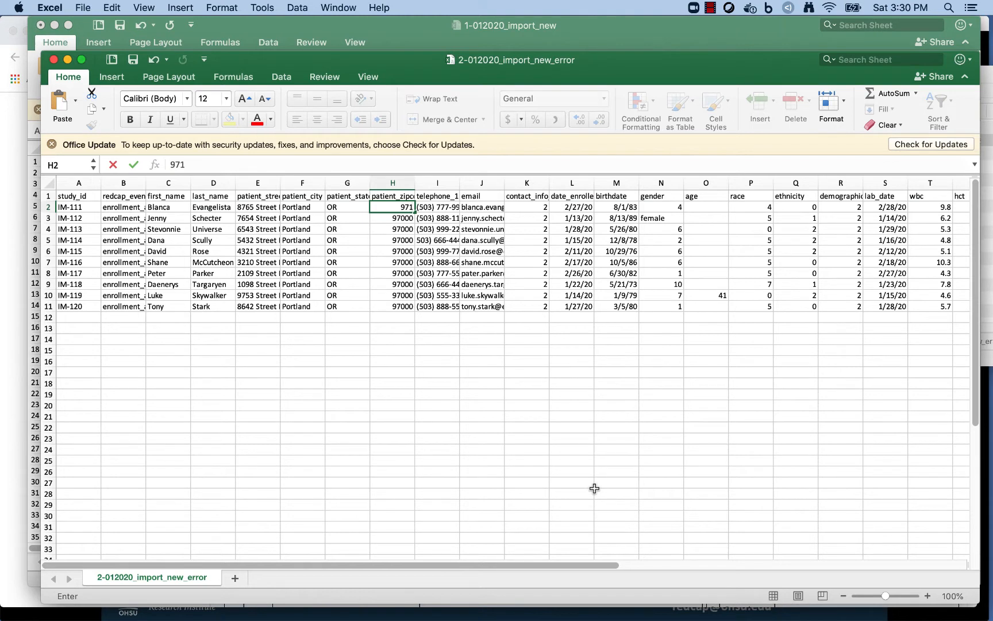
pyautogui.press('Return')
# Step: Set the gender value for record IM-112 to 2 in the 2-012020_import_new_error sheet
pyautogui.press('Left')
pyautogui.press('Left')
pyautogui.press('Left')
pyautogui.press('Left')
pyautogui.press('Right')
pyautogui.press('Right')
pyautogui.press('Right')
pyautogui.press('Right')
pyautogui.press('Right')
pyautogui.press('Right')
pyautogui.press('Right')
pyautogui.press('Right')
pyautogui.press('Right')
pyautogui.press('Right')
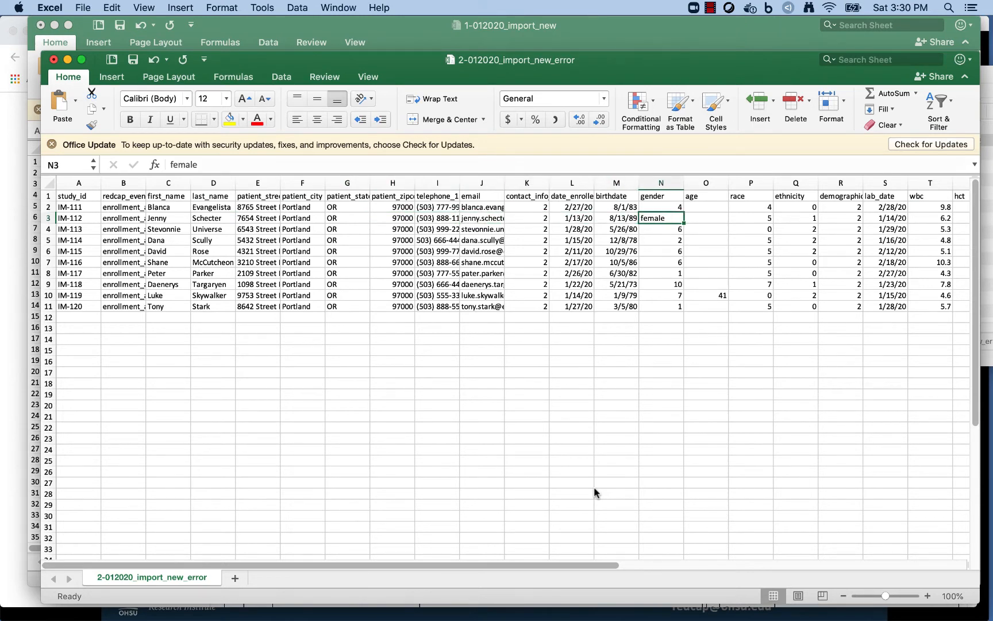
pyautogui.write('2')
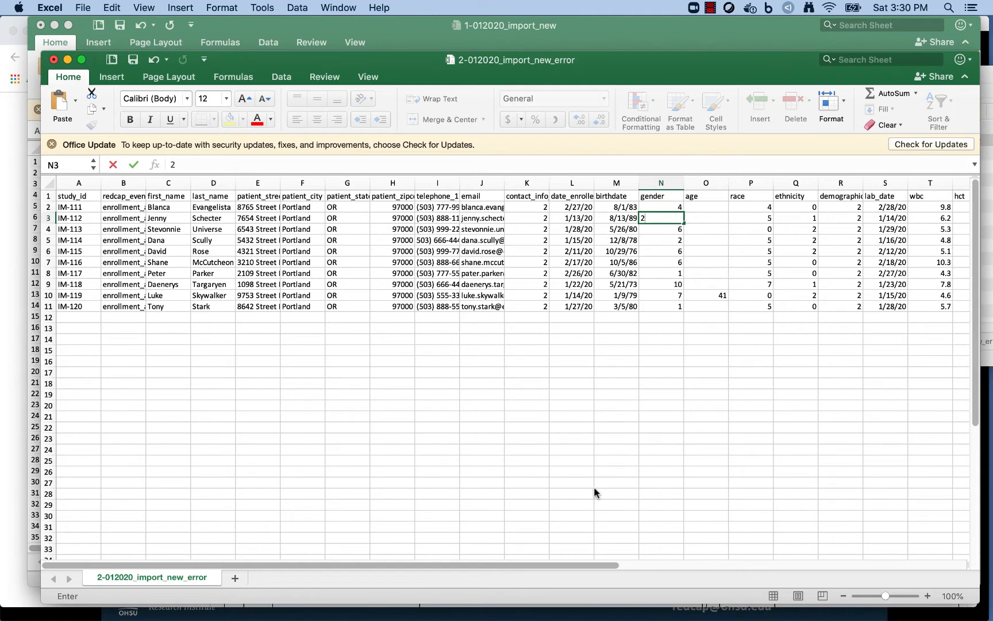
pyautogui.press('Return')
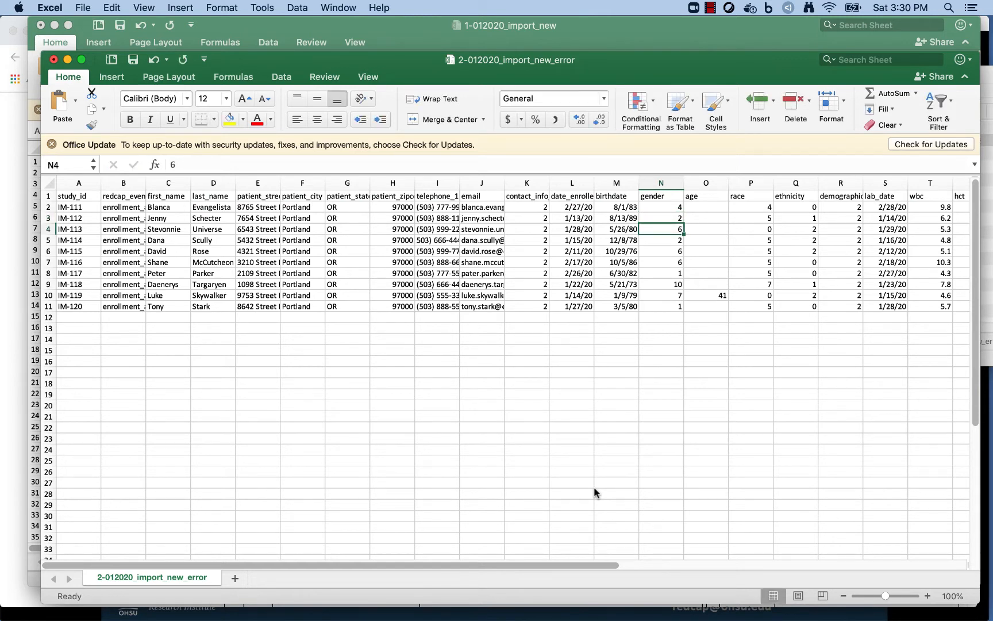
# Step: Set the plt value for record IM-113 to 210 and save the file, keeping the CSV format
pyautogui.click(83, 229)
pyautogui.press('Right')
pyautogui.press('Right')
pyautogui.press('Right')
pyautogui.press('Right')
pyautogui.press('Right')
pyautogui.press('Right')
pyautogui.press('Right')
pyautogui.press('Right')
pyautogui.press('Right')
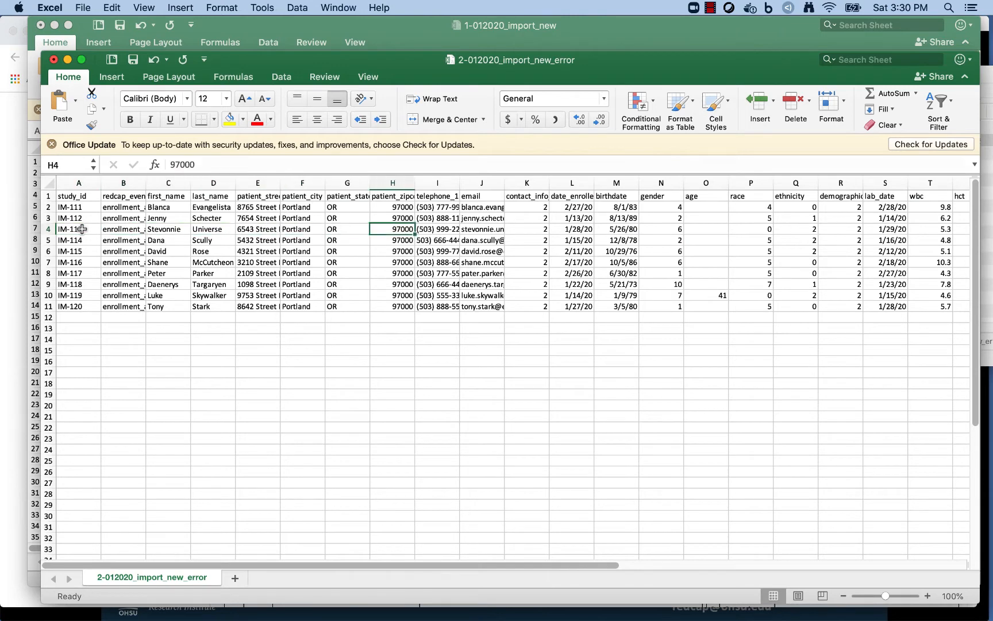
pyautogui.press('Right')
pyautogui.press('Right')
pyautogui.press('Right')
pyautogui.press('Right')
pyautogui.press('Right')
pyautogui.press('Right')
pyautogui.press('Right')
pyautogui.press('Right')
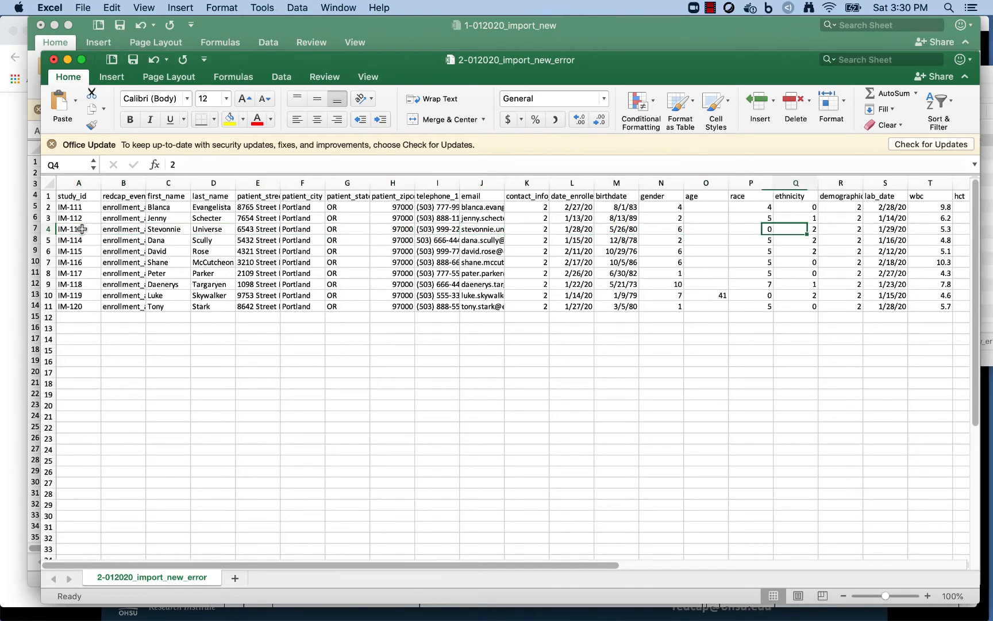
pyautogui.press('Right')
pyautogui.press('Right')
pyautogui.press('Right')
pyautogui.press('Right')
pyautogui.press('Right')
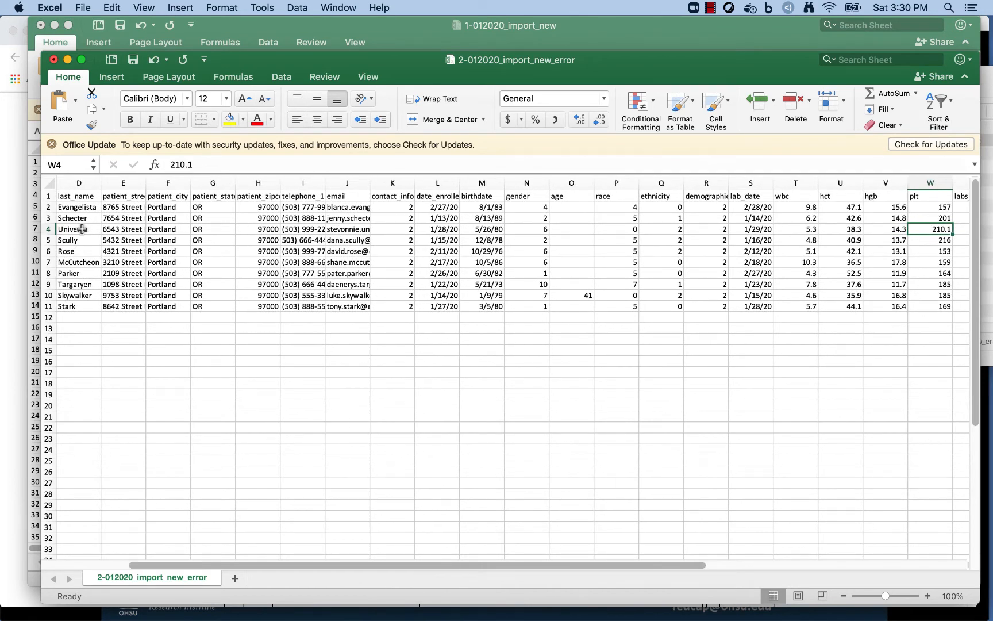
pyautogui.press('F2')
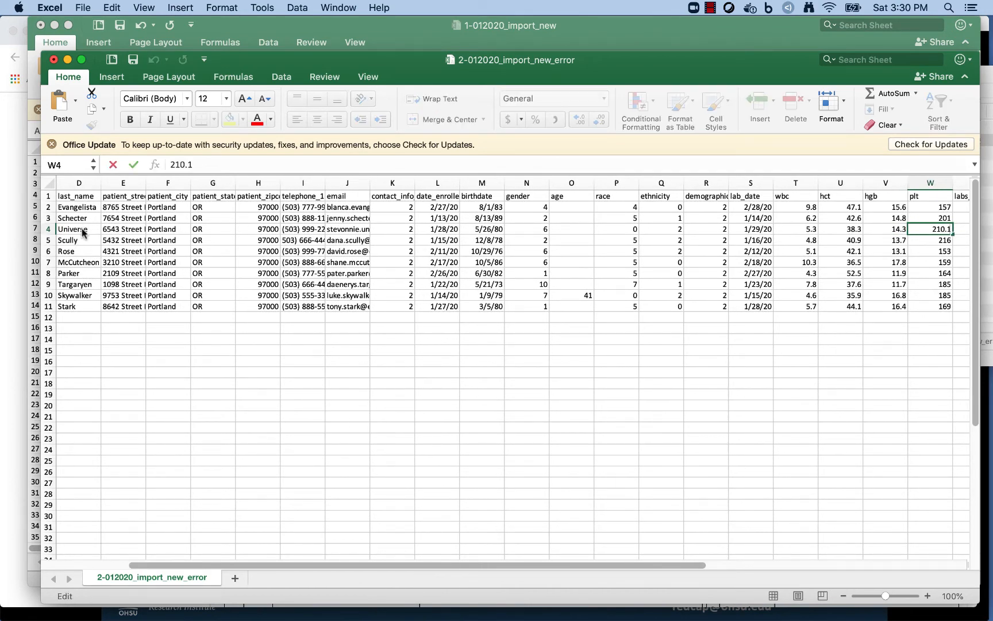
pyautogui.press('BackSpace')
pyautogui.press('super+s')
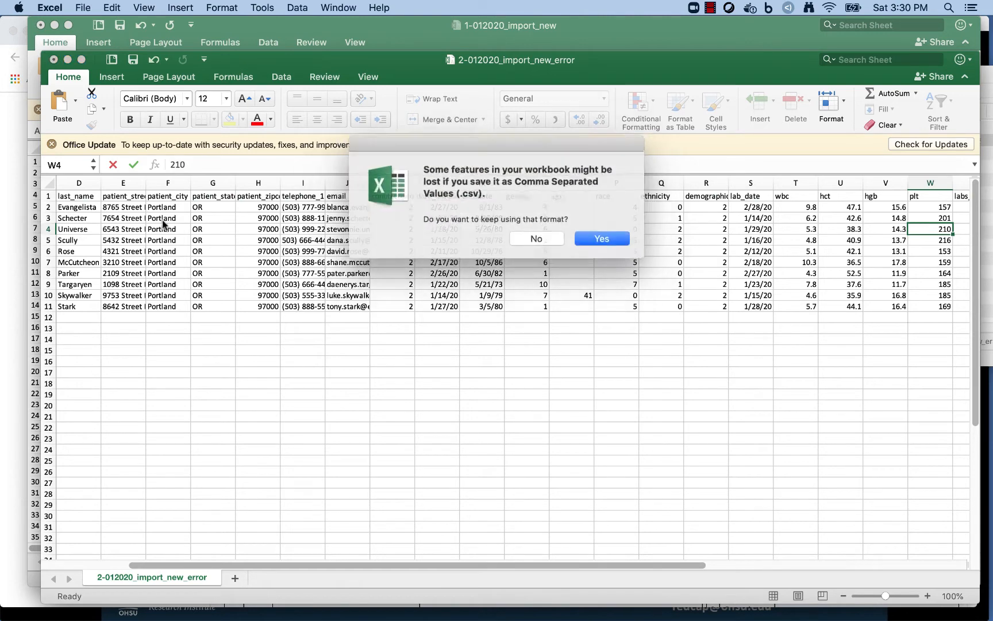
pyautogui.click(619, 236)
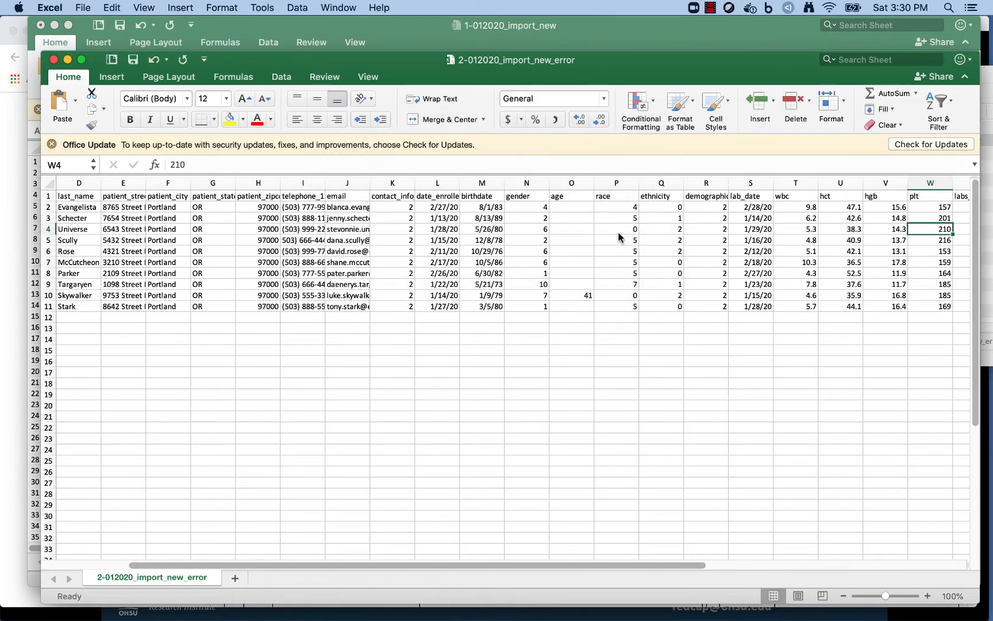
# Step: Switch to Chrome and upload the corrected 2-012020_import_new_error.csv in the REDCap Data Import Tool with the default settings
pyautogui.press('super+Tab')
pyautogui.press('super+Tab')
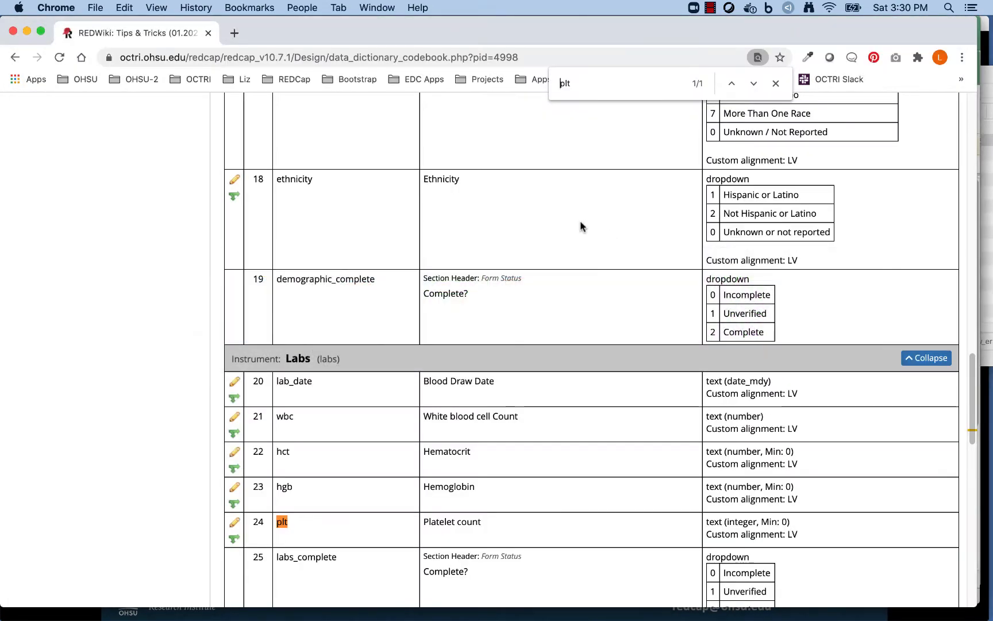
pyautogui.scroll(15, 598, 273)
pyautogui.click(57, 384)
pyautogui.scroll(-10, 605, 273)
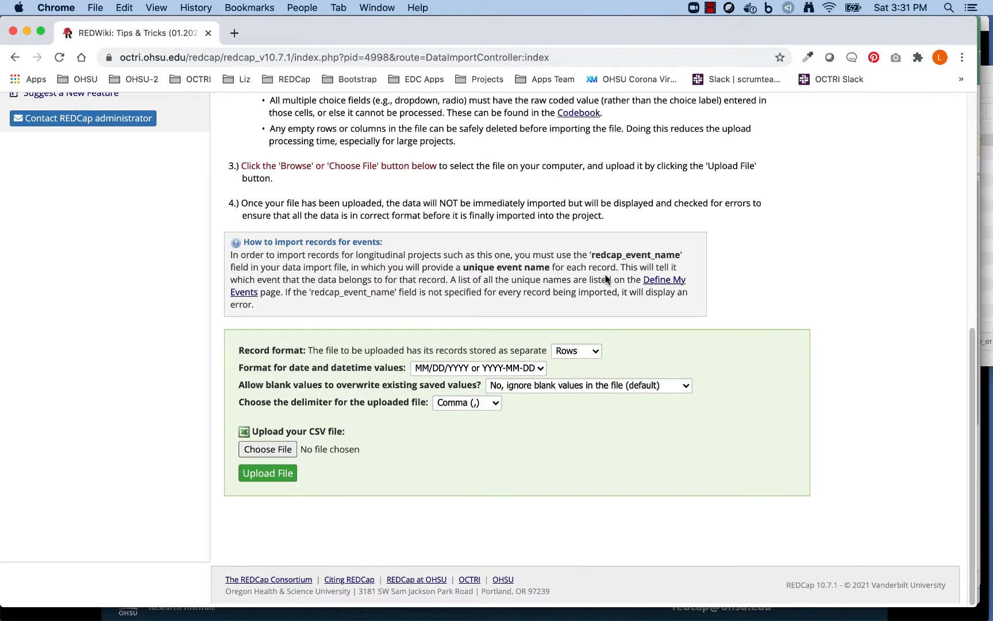
pyautogui.click(287, 455)
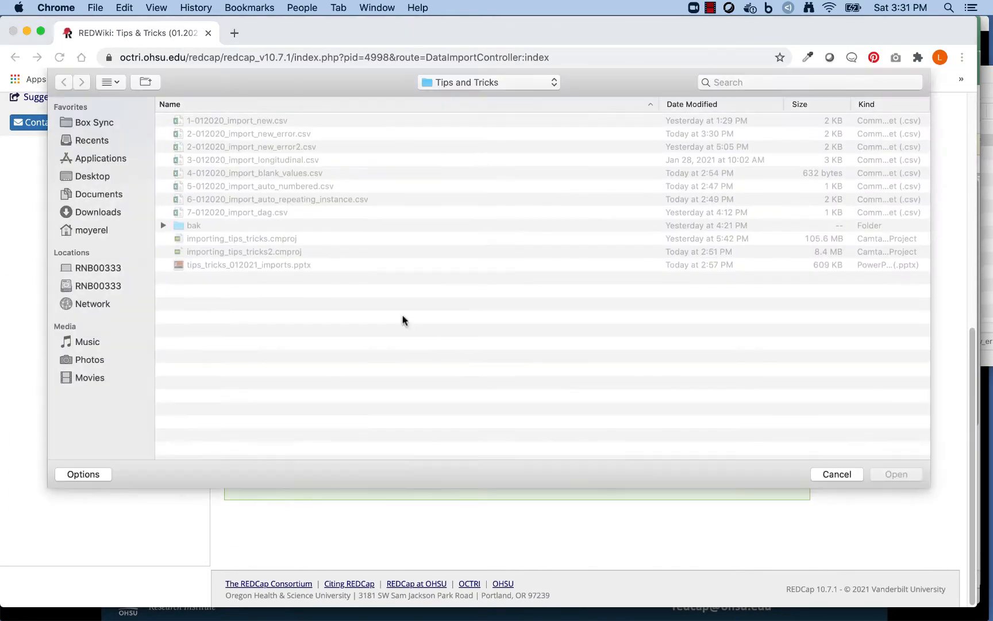
pyautogui.click(296, 134)
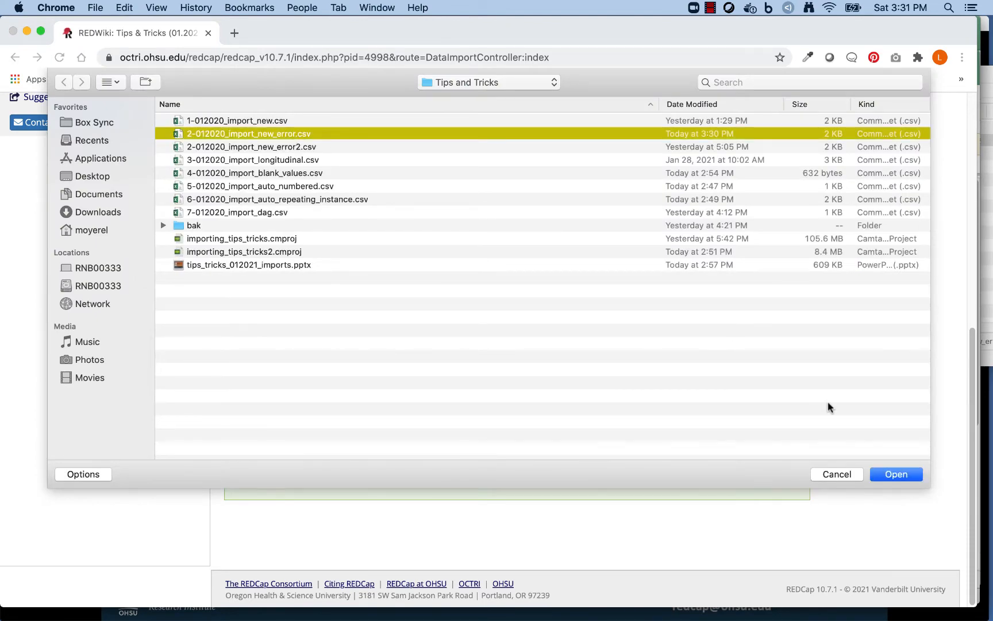
pyautogui.click(908, 478)
pyautogui.click(264, 480)
# Step: Review the warnings in the Error Display Table and the color key in the Instructions for Data Review
pyautogui.scroll(-5, 675, 365)
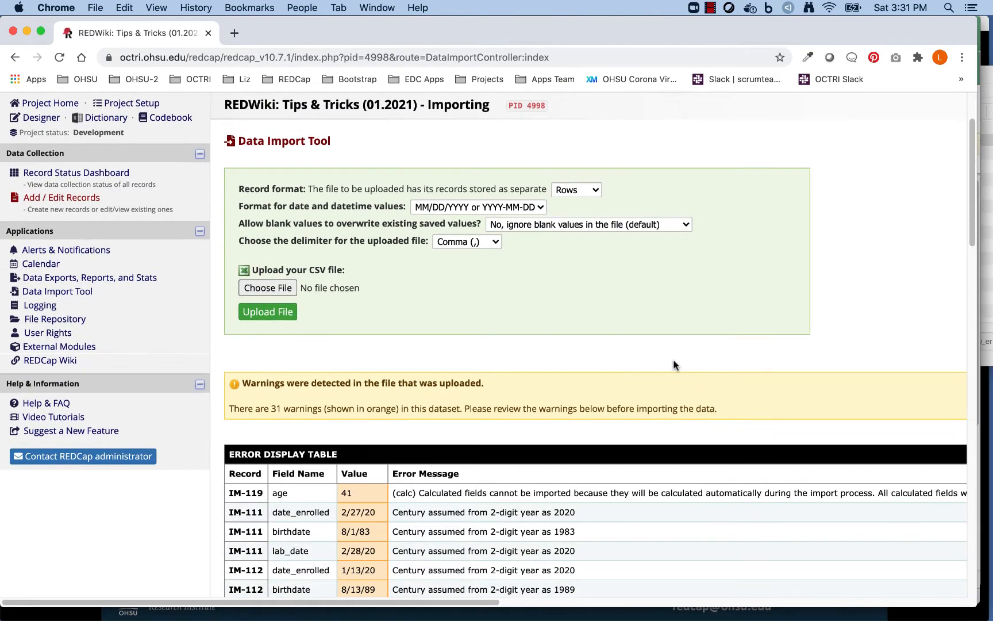
pyautogui.scroll(-2, 674, 363)
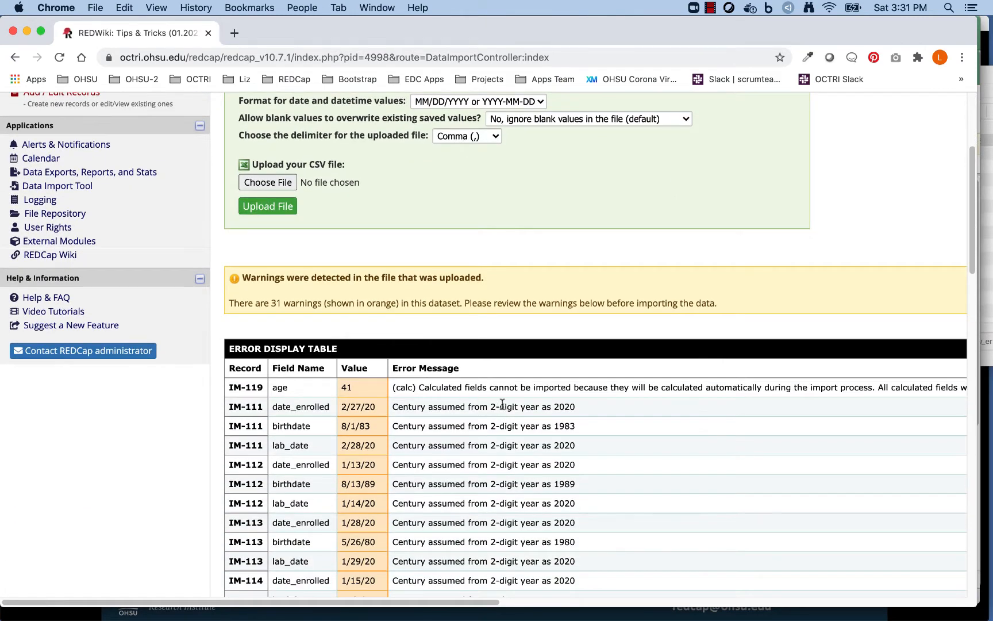
pyautogui.scroll(-3, 502, 404)
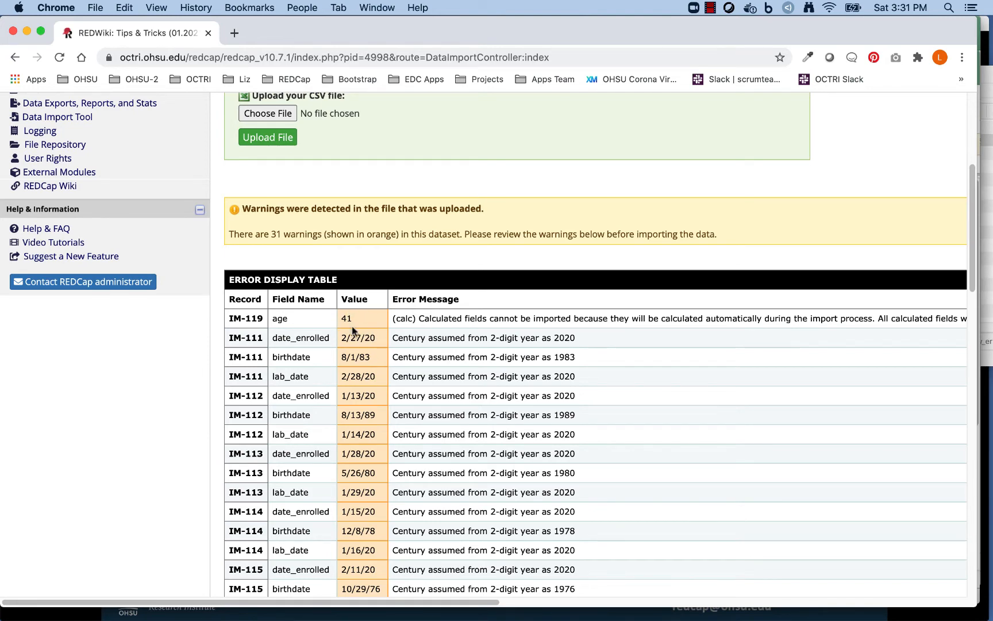
pyautogui.scroll(-10, 348, 320)
pyautogui.scroll(-5, 463, 391)
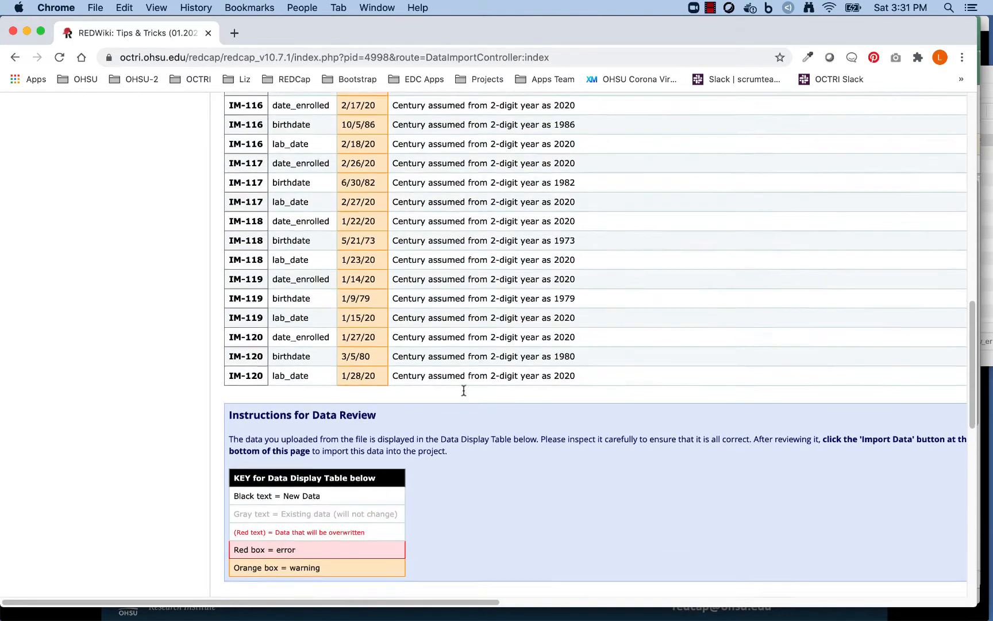
pyautogui.scroll(-4, 463, 391)
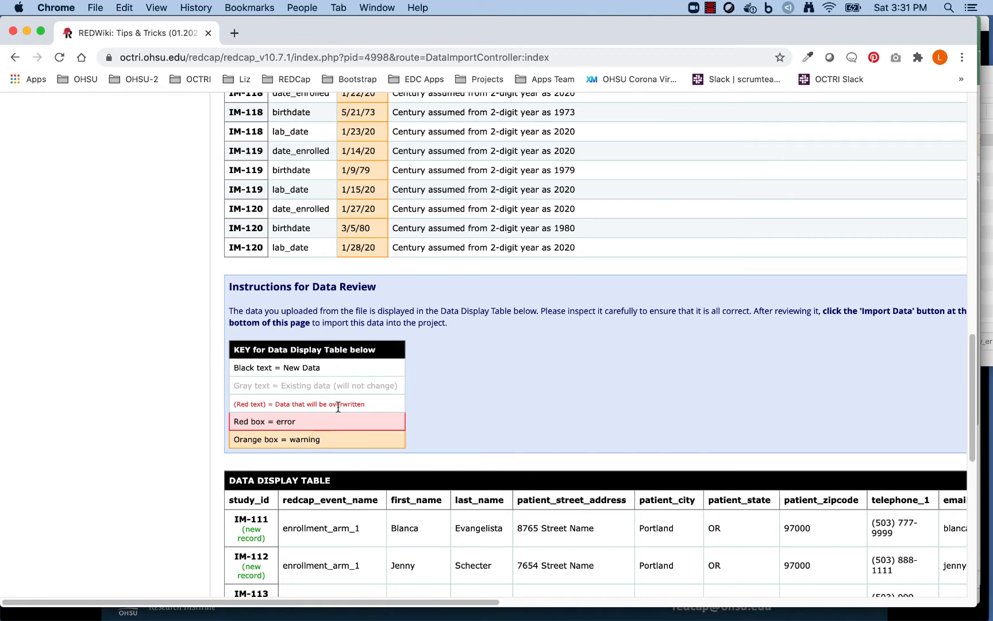
# Step: Review records IM-111 to IM-120 in the Data Display Table and import the data into the project
pyautogui.scroll(-3, 312, 407)
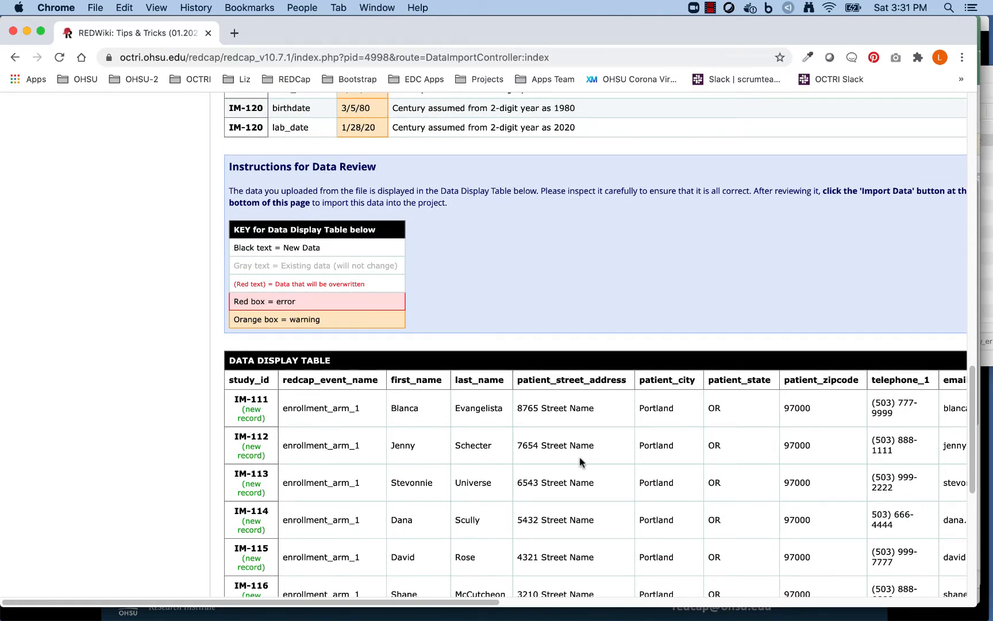
pyautogui.hscroll(3, 767, 448)
pyautogui.scroll(-6, 768, 447)
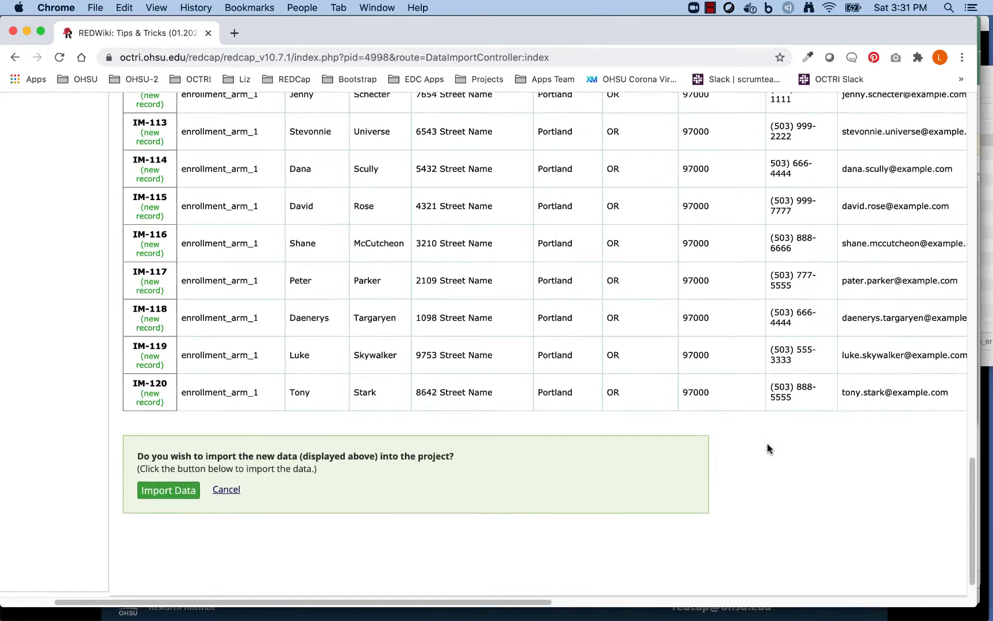
pyautogui.hscroll(7, 769, 449)
pyautogui.hscroll(4, 766, 448)
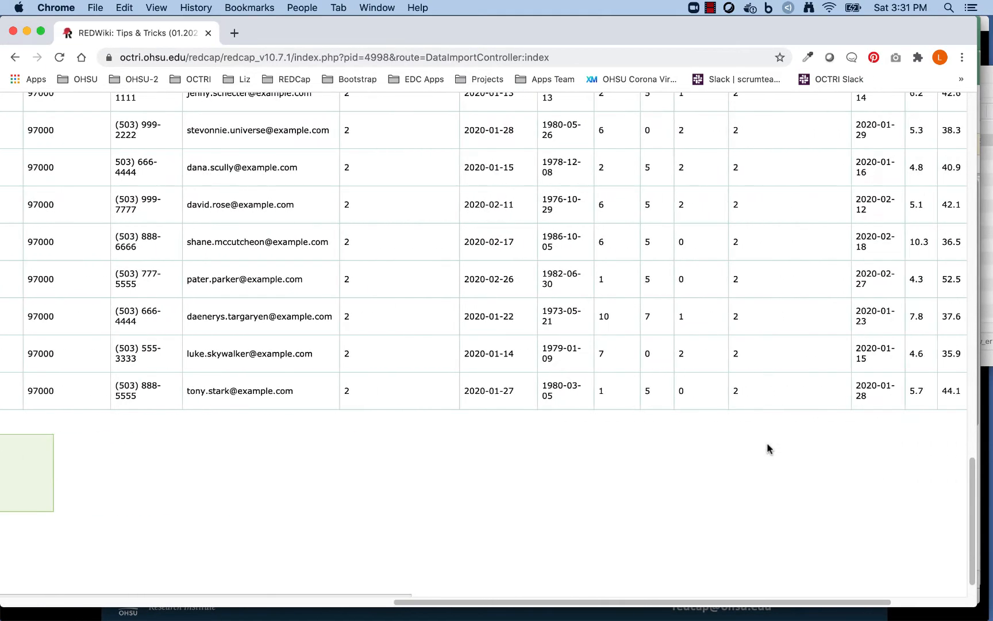
pyautogui.hscroll(-10, 767, 448)
pyautogui.click(248, 489)
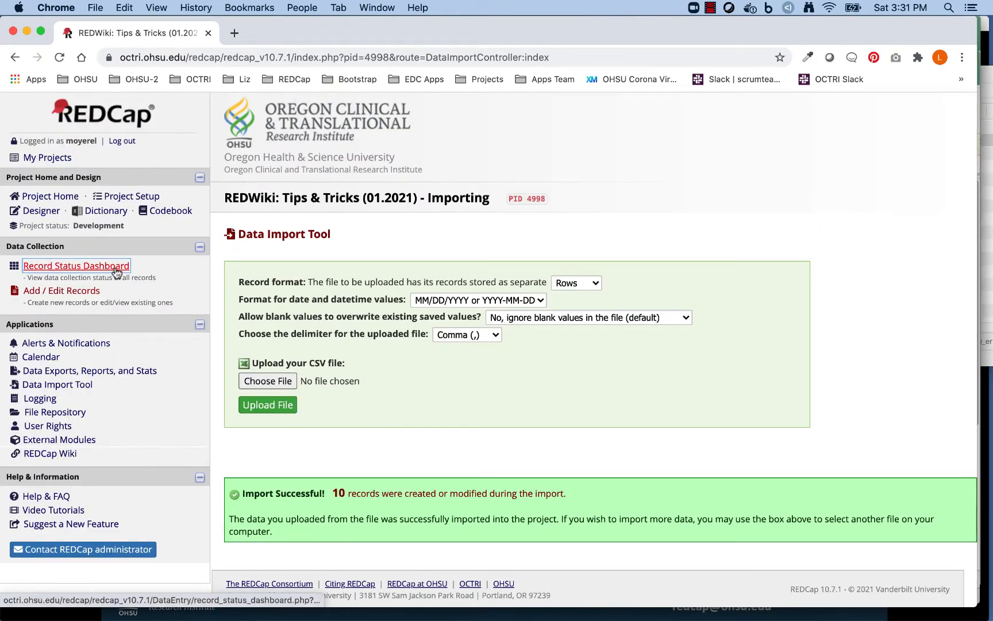
# Step: Check the Enrollment form statuses of records IM-111 to IM-120 on the Record Status Dashboard
pyautogui.click(116, 267)
pyautogui.scroll(-3, 574, 264)
pyautogui.scroll(-5, 573, 264)
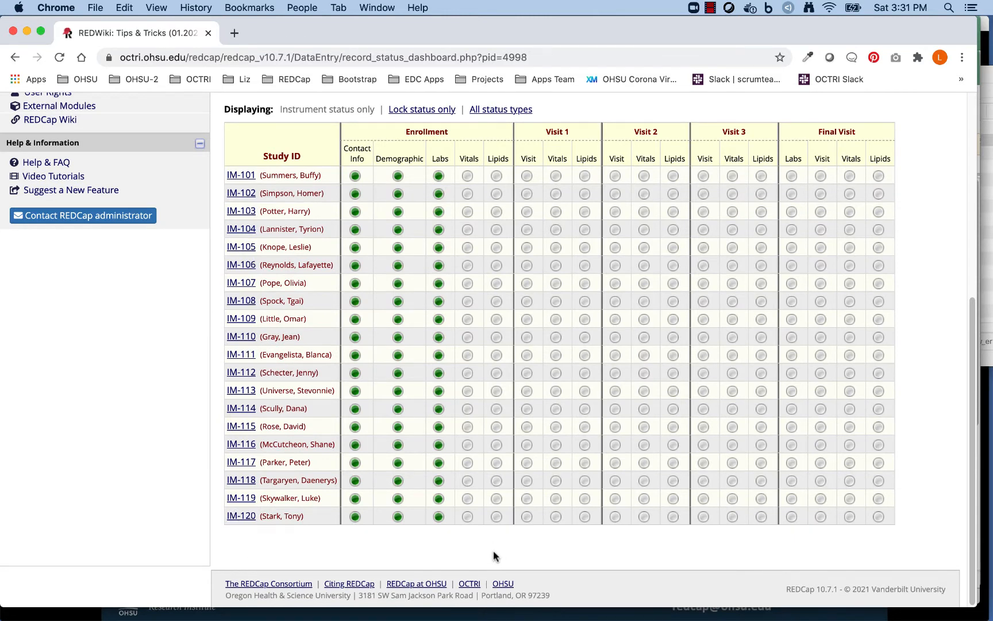
# Step: Switch to Excel and examine the date_enrolled and birthdate columns in the 2-012020_import_new_error sheet
pyautogui.press('super+Tab')
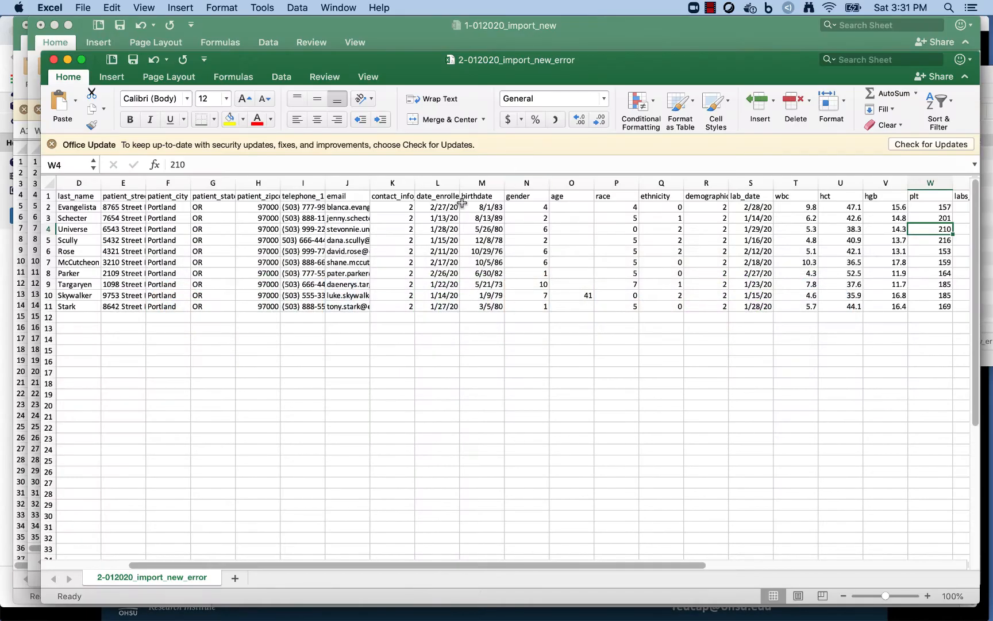
pyautogui.click(445, 185)
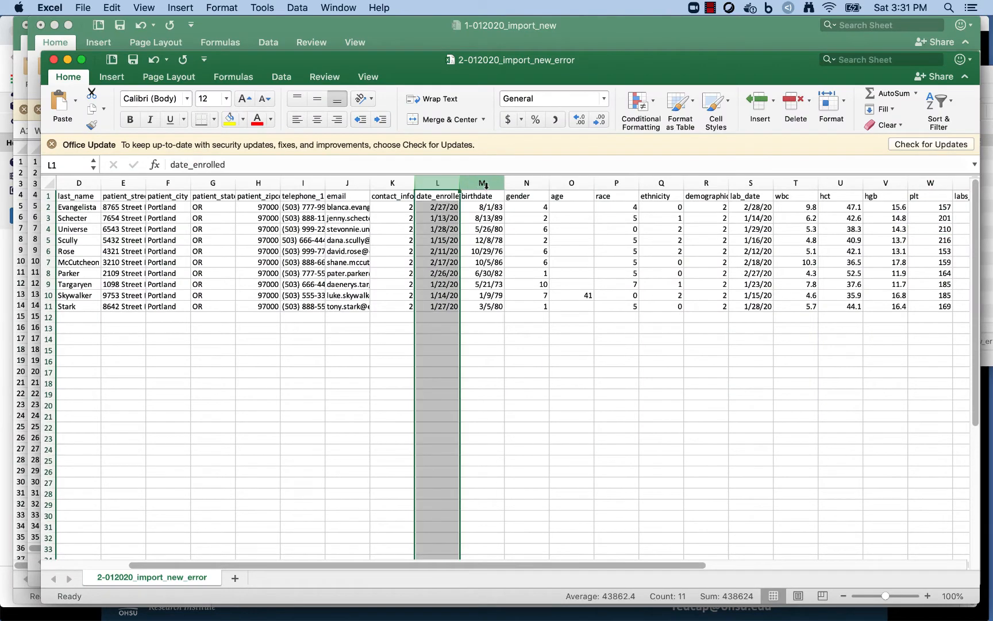
pyautogui.click(488, 184)
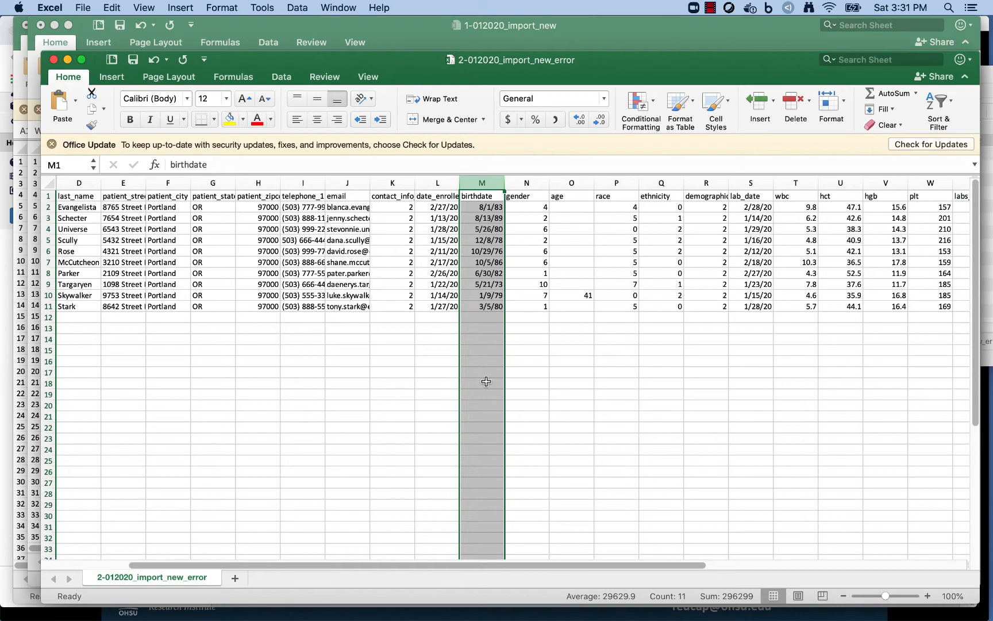
# Step: Switch back to Chrome, open record IM-102's Enrollment Demographic form and check its dates and calculated age
pyautogui.press('super+Tab')
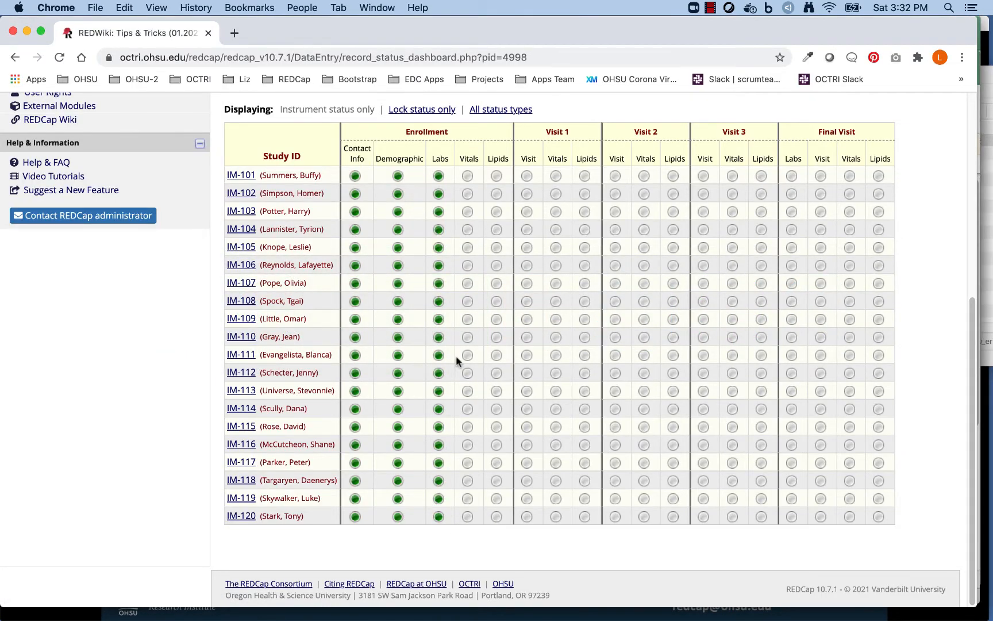
pyautogui.click(439, 196)
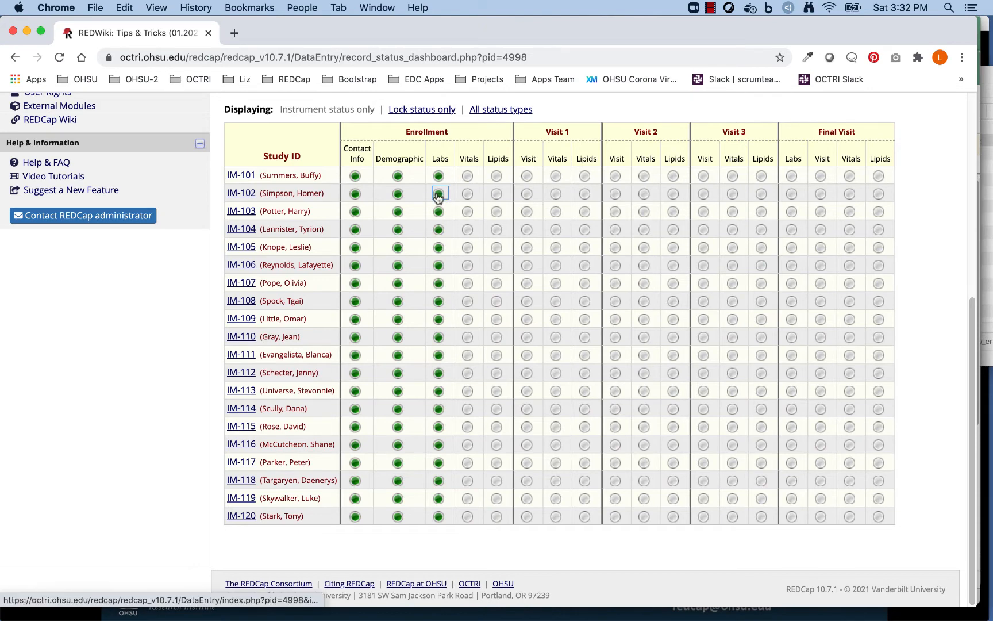
pyautogui.click(398, 195)
pyautogui.scroll(-3, 322, 305)
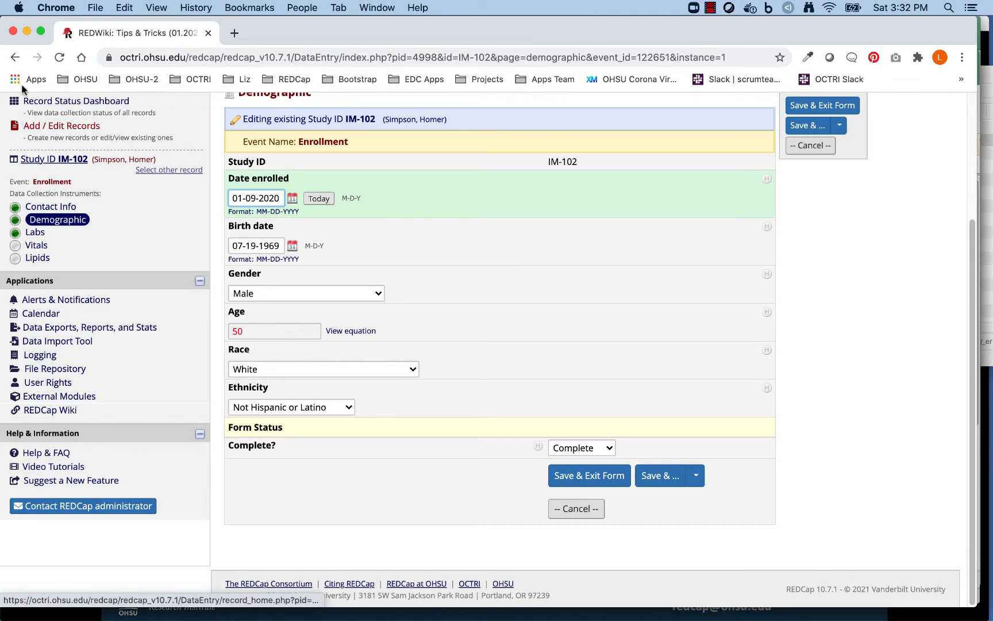
# Step: Open record IM-120's Enrollment Demographic form from the Record Status Dashboard and check its calculated age
pyautogui.click(101, 104)
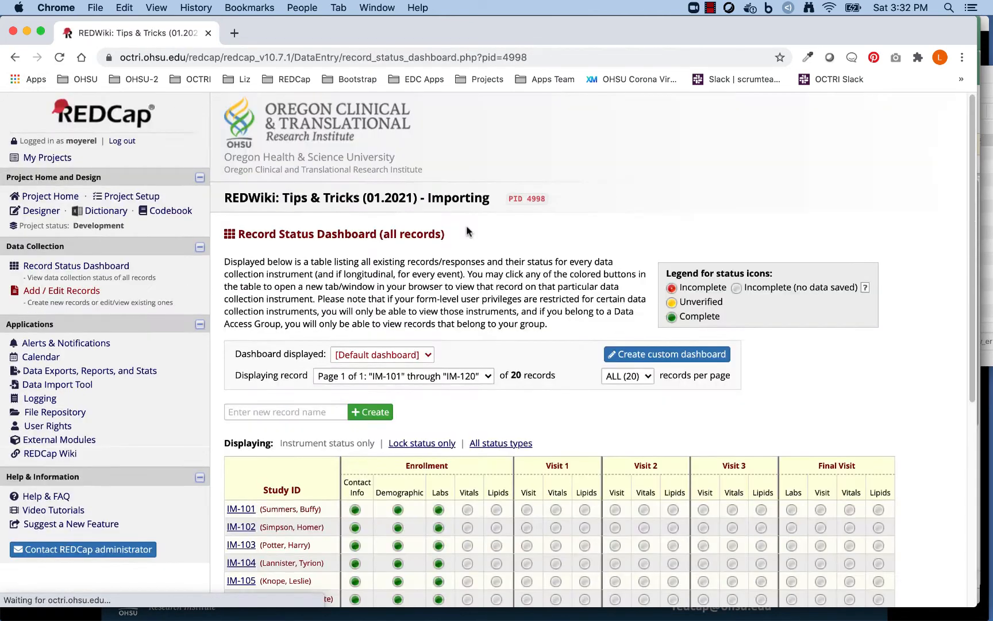
pyautogui.scroll(-5, 466, 229)
pyautogui.scroll(-2, 466, 230)
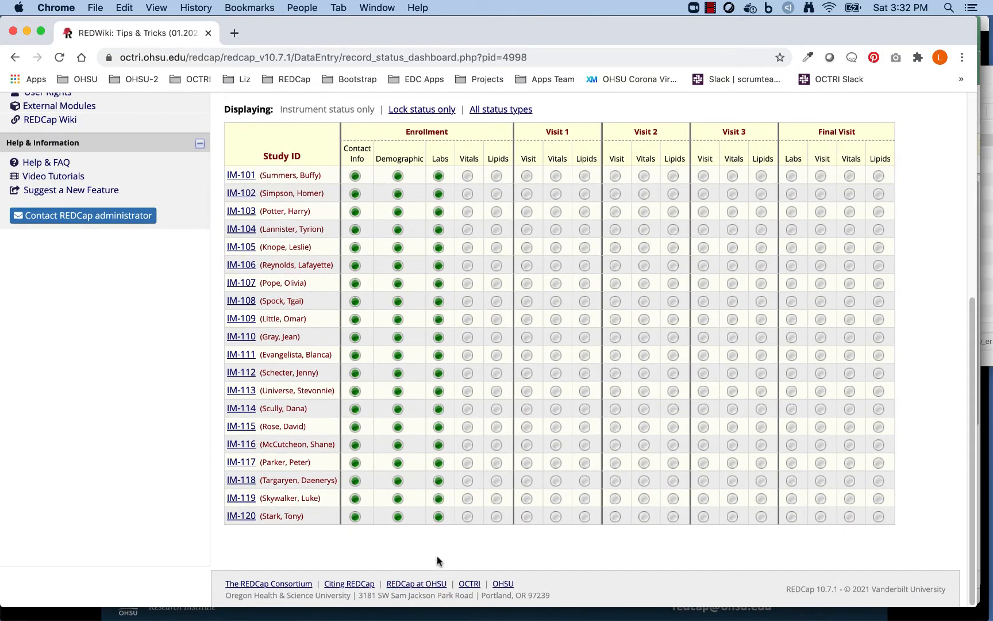
pyautogui.click(401, 519)
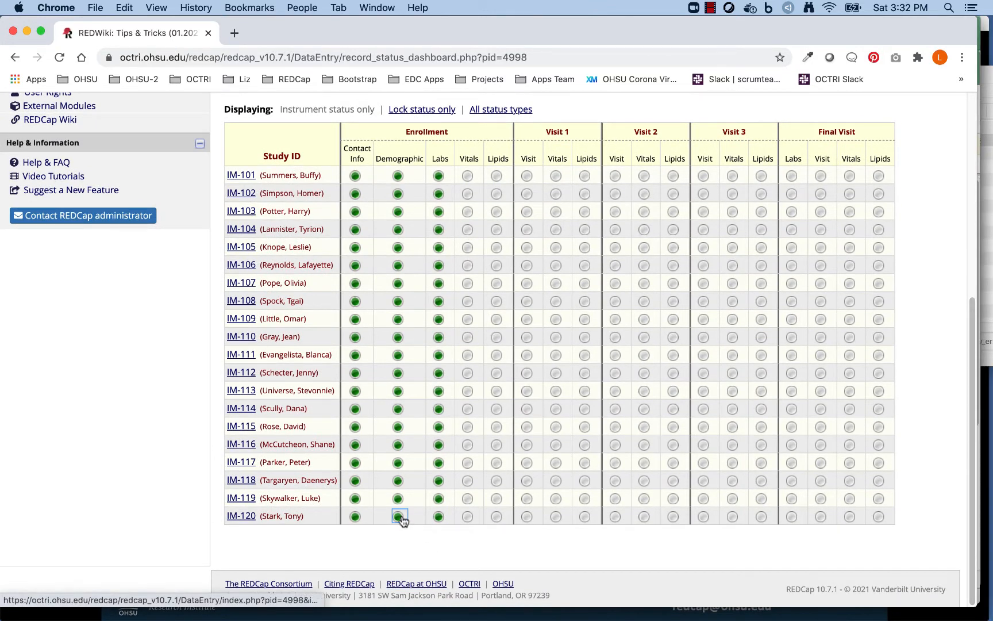
pyautogui.click(400, 519)
pyautogui.scroll(-3, 425, 418)
pyautogui.scroll(-1, 425, 419)
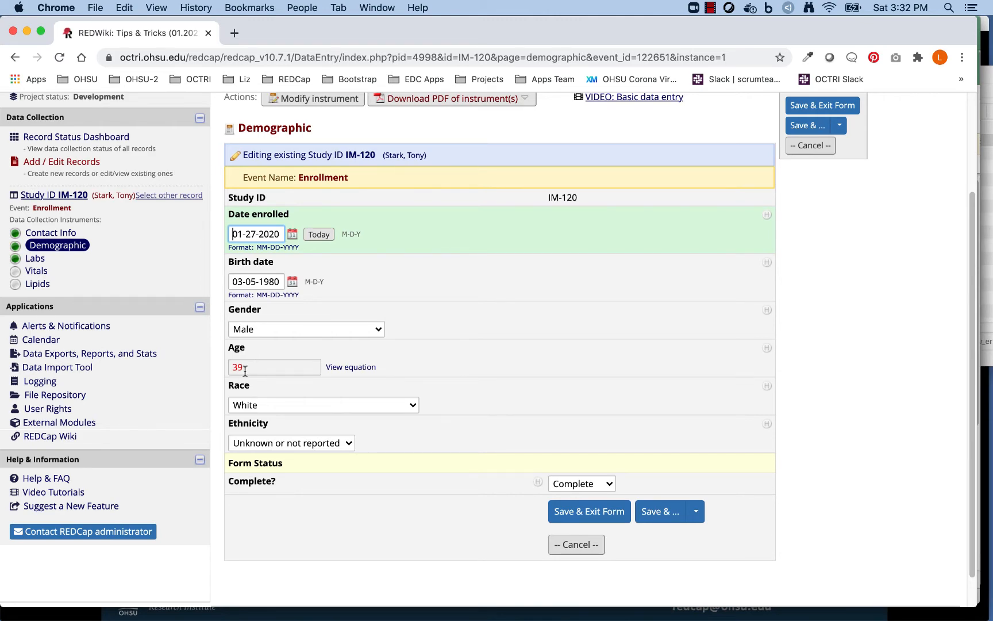
# Step: Leave the Demographic form and return to the project's Data Import Tool
pyautogui.scroll(3, 217, 317)
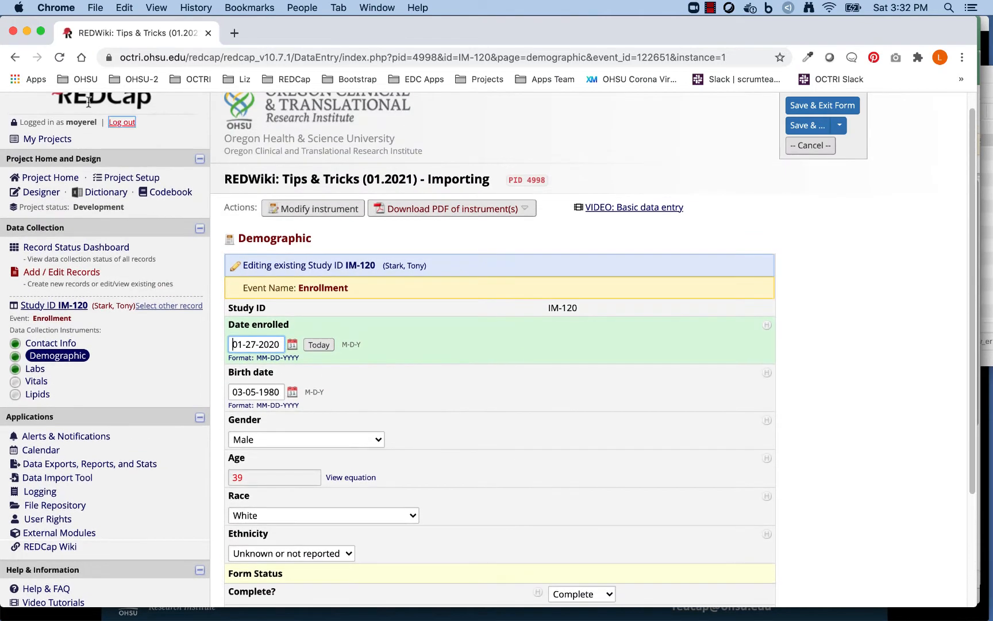
pyautogui.click(58, 478)
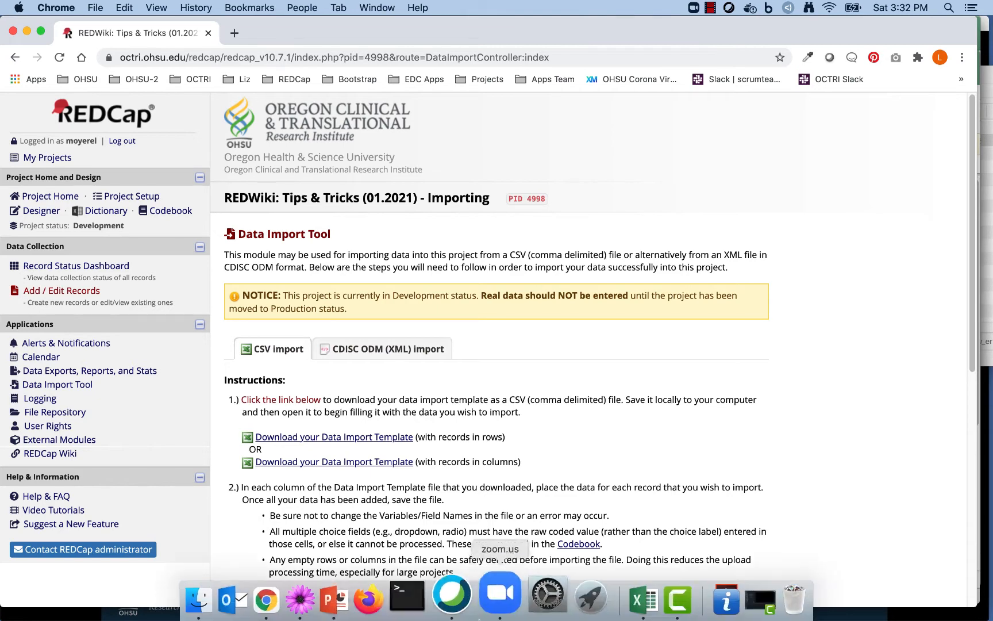
# Step: Switch to Finder and open 4-012020_import_blank_values.csv from the Tips and Tricks folder in Excel
pyautogui.scroll(-5, 275, 535)
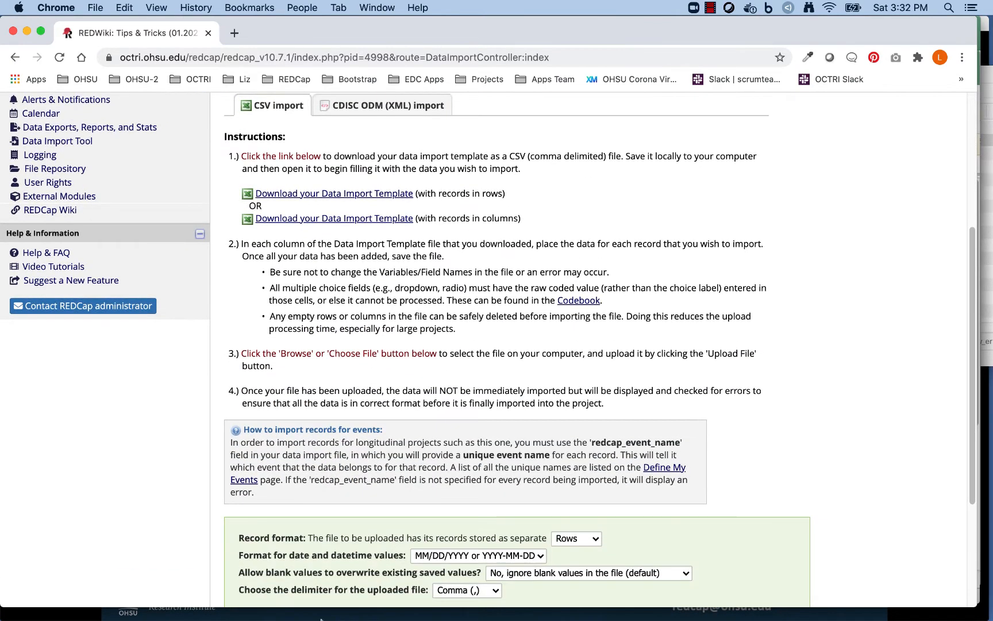
pyautogui.moveTo(323, 619)
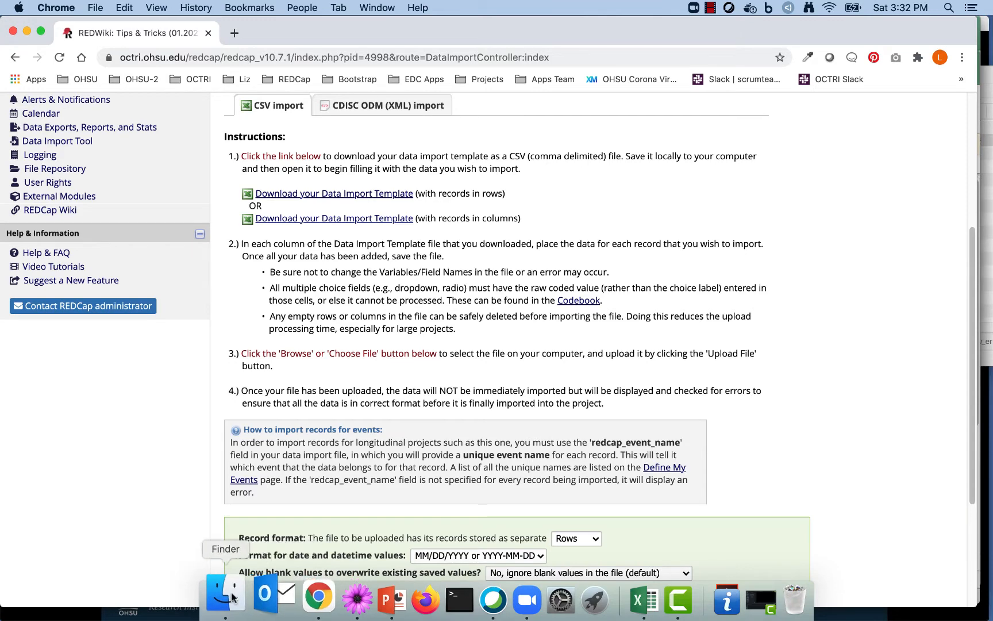
pyautogui.click(233, 598)
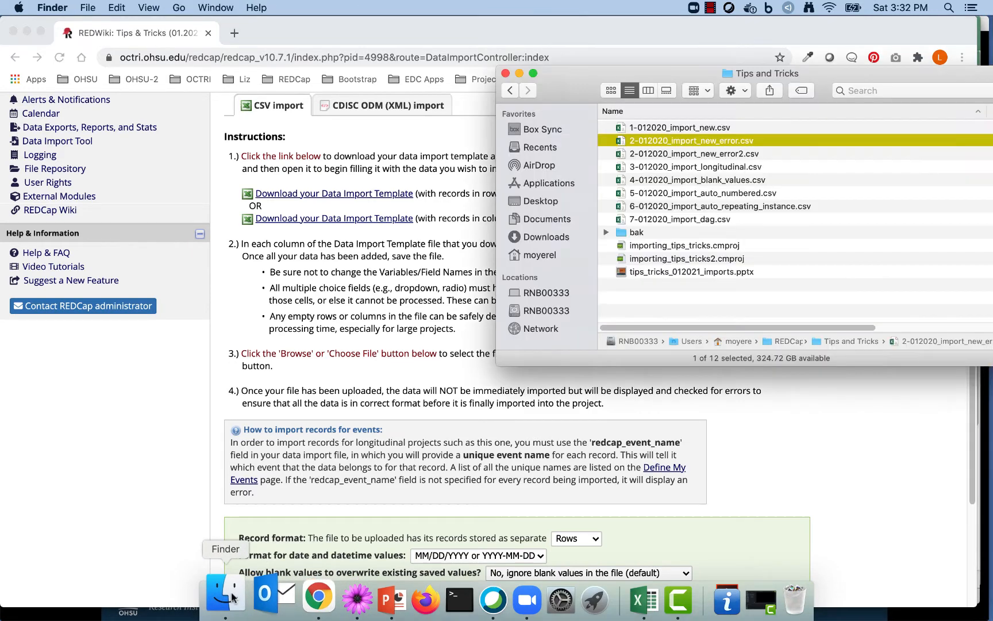
pyautogui.doubleClick(746, 180)
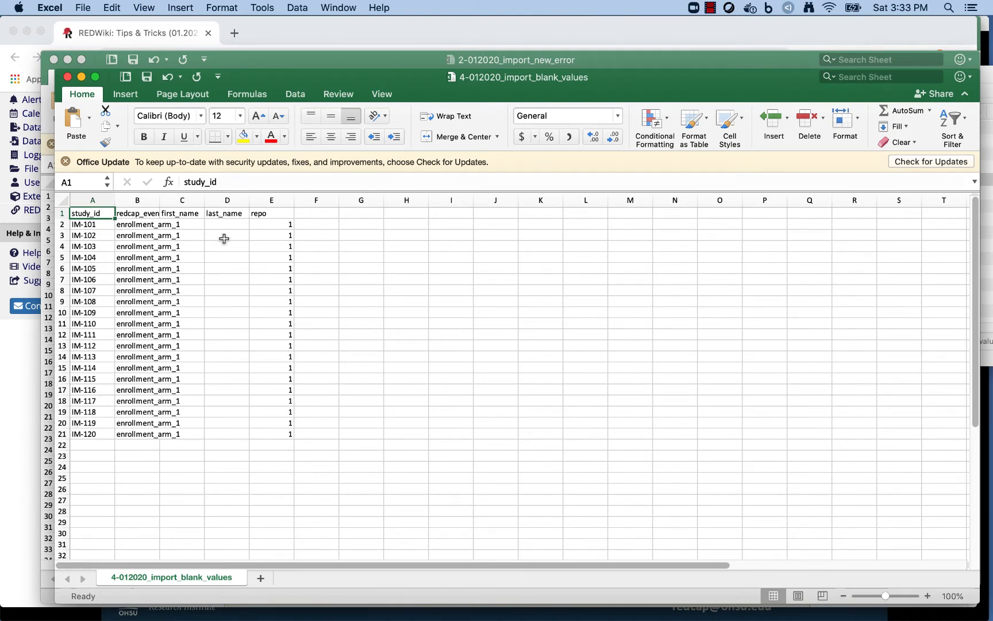
# Step: Examine the first_name, last_name and repo columns, closing the 2-012020_import_new_error workbook
pyautogui.click(194, 200)
pyautogui.click(214, 200)
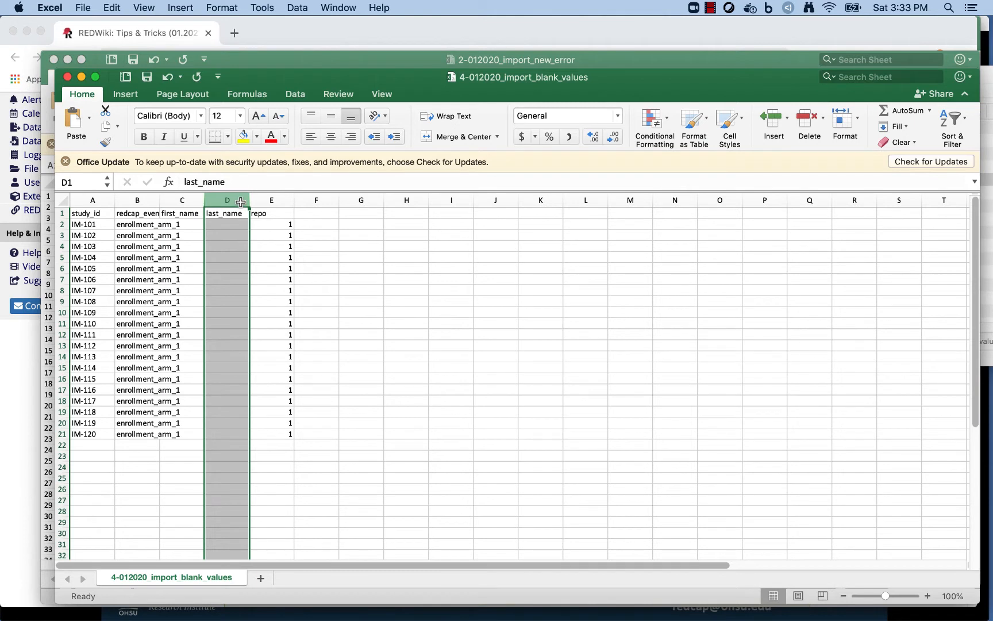
pyautogui.click(53, 59)
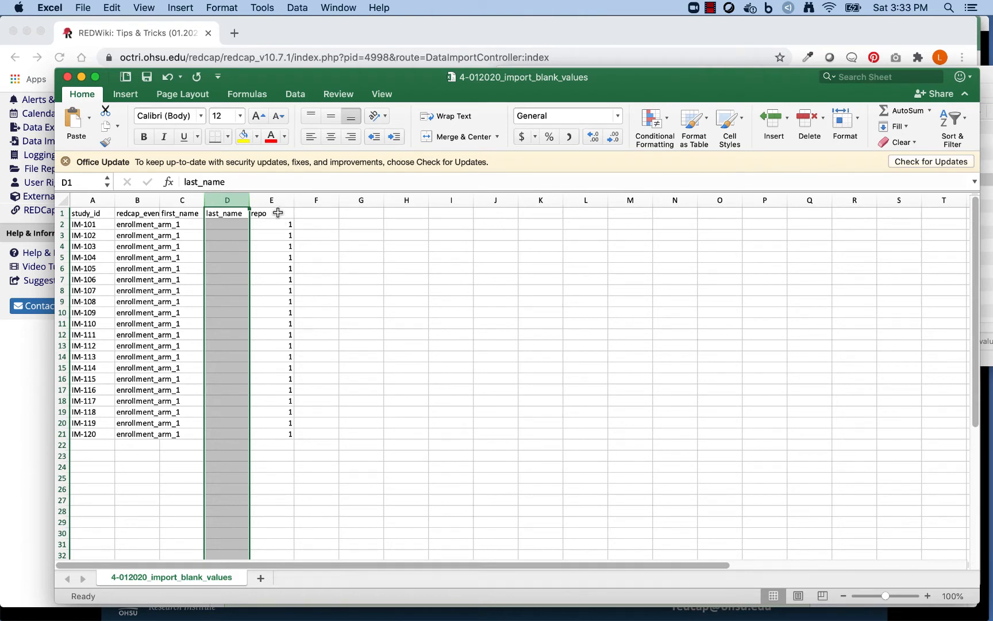
pyautogui.click(278, 213)
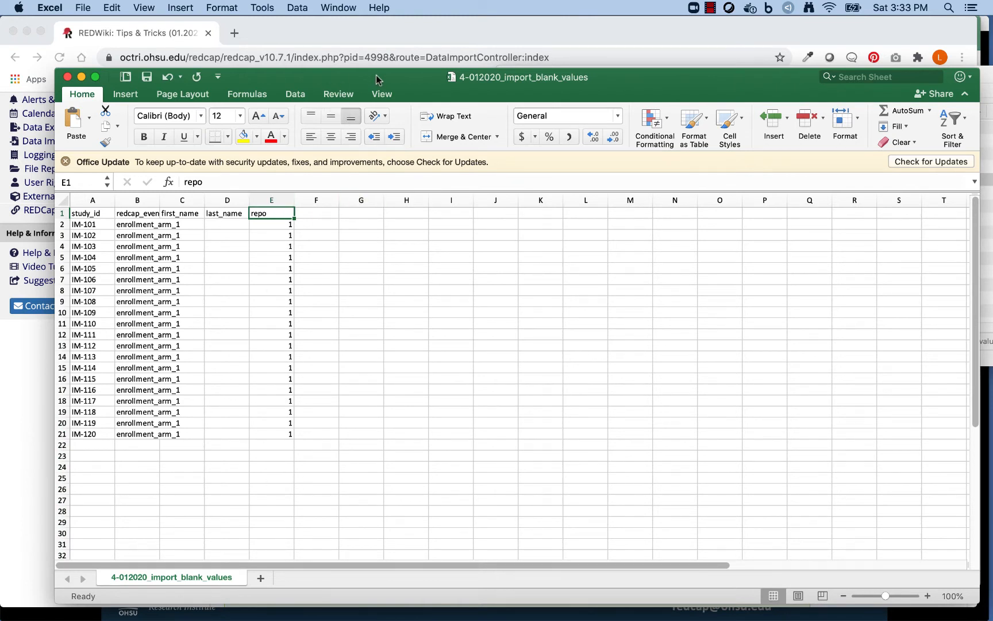
# Step: Switch to Chrome and upload 4-012020_import_blank_values.csv in the Data Import Tool, keeping the default option to ignore blank values
pyautogui.press('super+Tab')
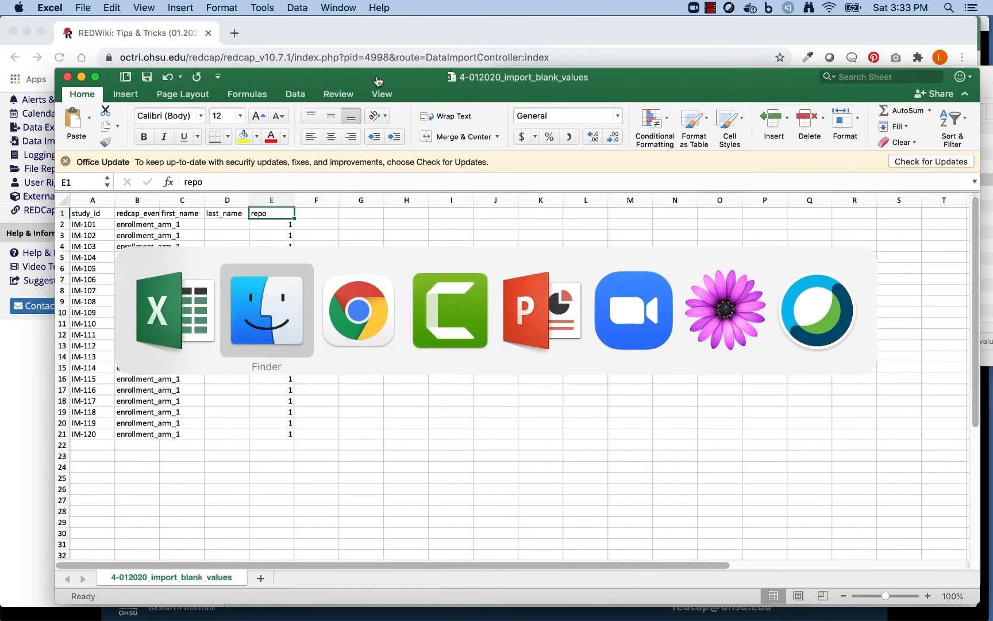
pyautogui.press('super+Tab')
pyautogui.scroll(-3, 594, 372)
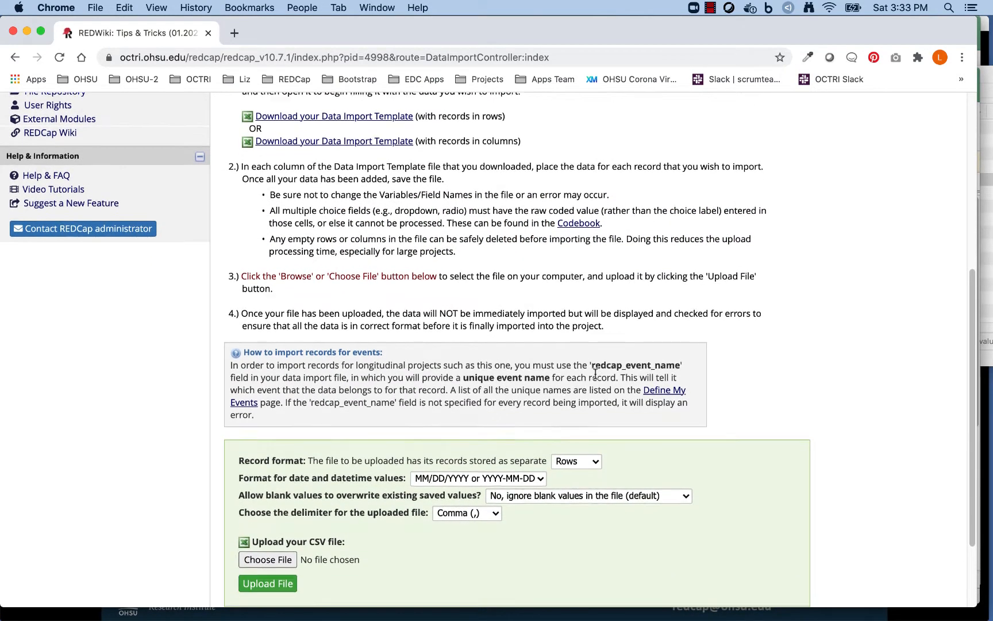
pyautogui.scroll(-2, 594, 372)
pyautogui.click(277, 500)
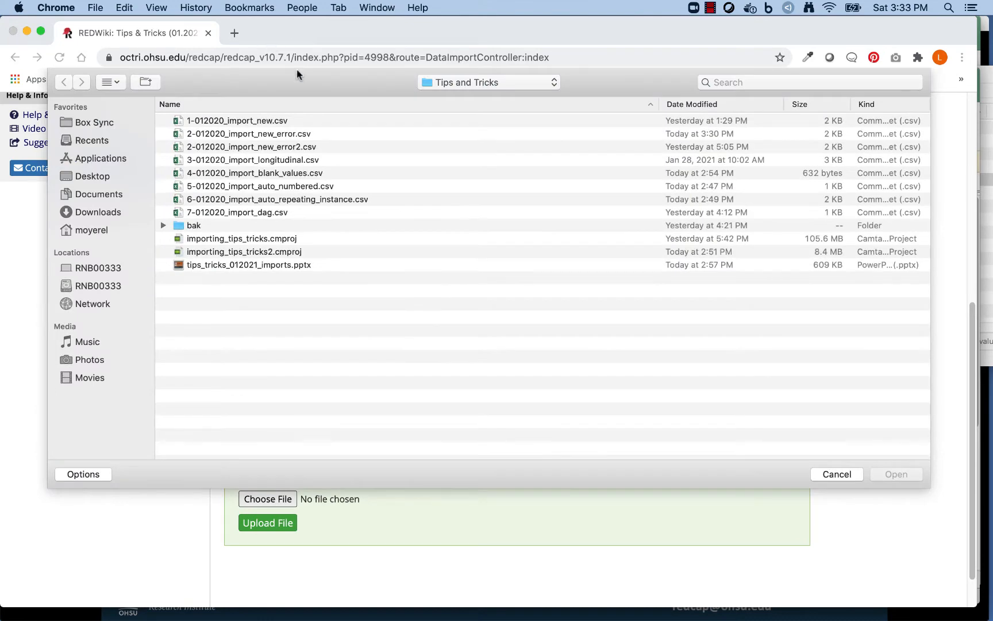
pyautogui.click(294, 173)
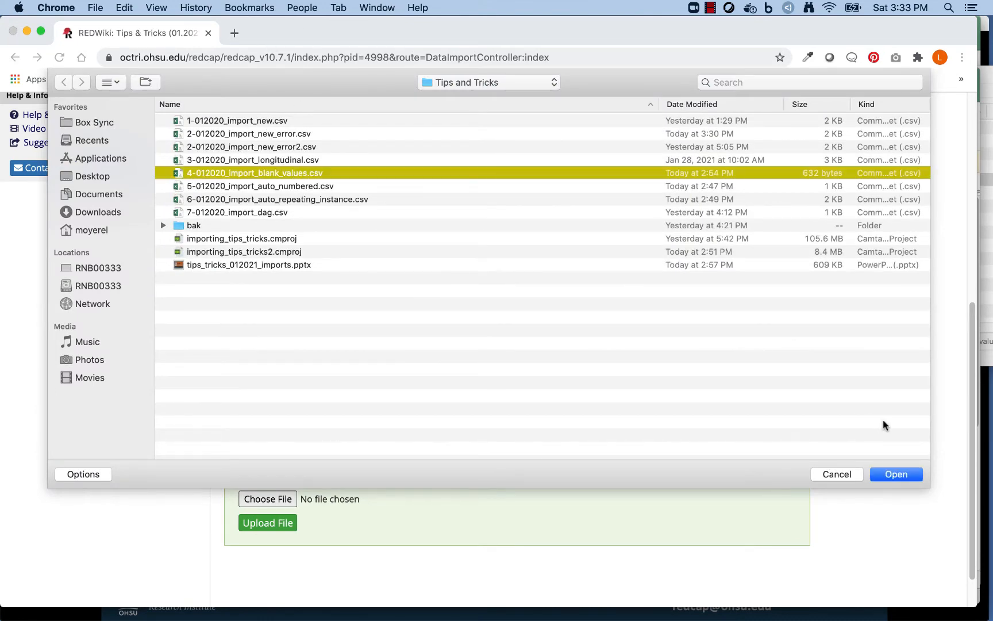
pyautogui.click(906, 476)
pyautogui.click(284, 528)
# Step: Review the names and repo values against the colour key in the Data Display Table and import the data
pyautogui.scroll(-5, 648, 249)
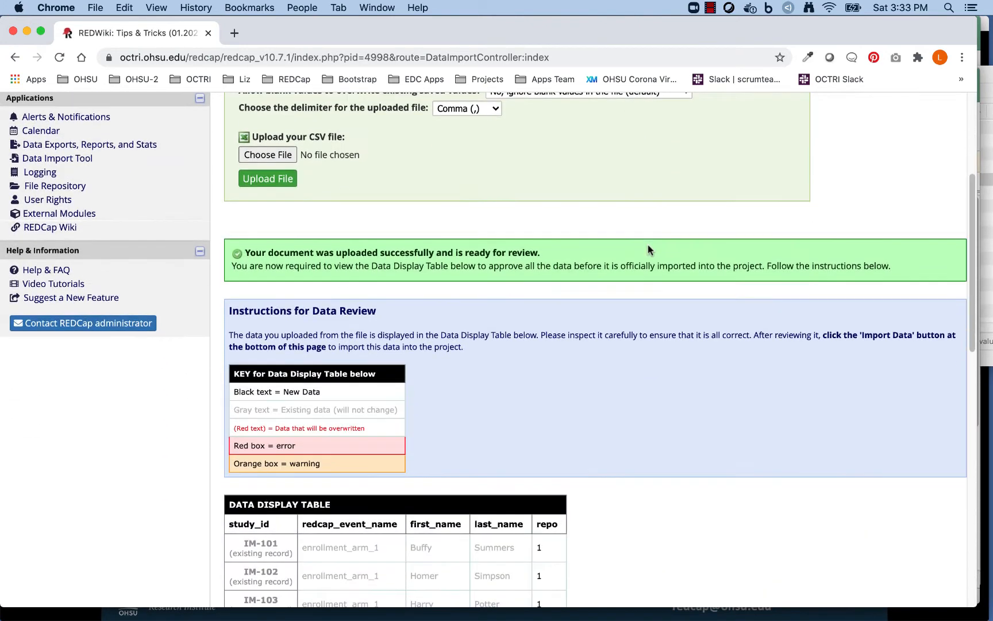
pyautogui.scroll(-3, 649, 249)
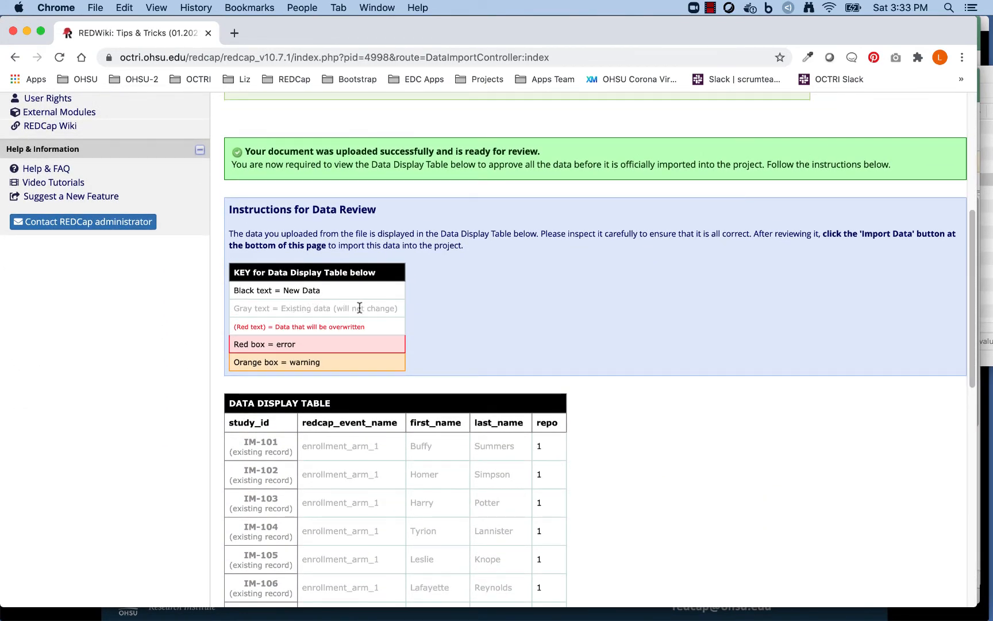
pyautogui.scroll(-2, 362, 306)
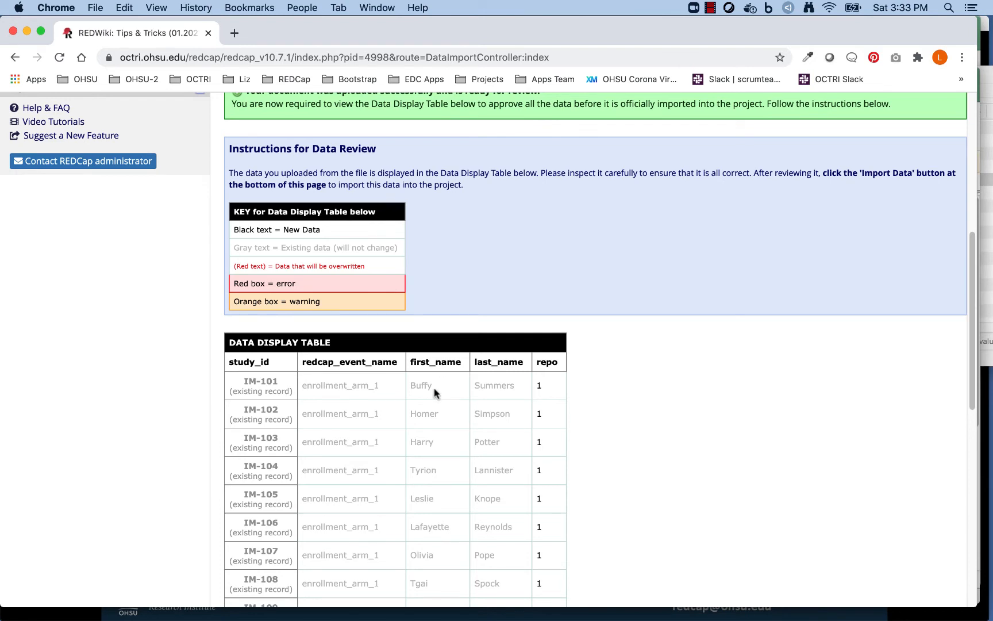
pyautogui.scroll(-2, 494, 396)
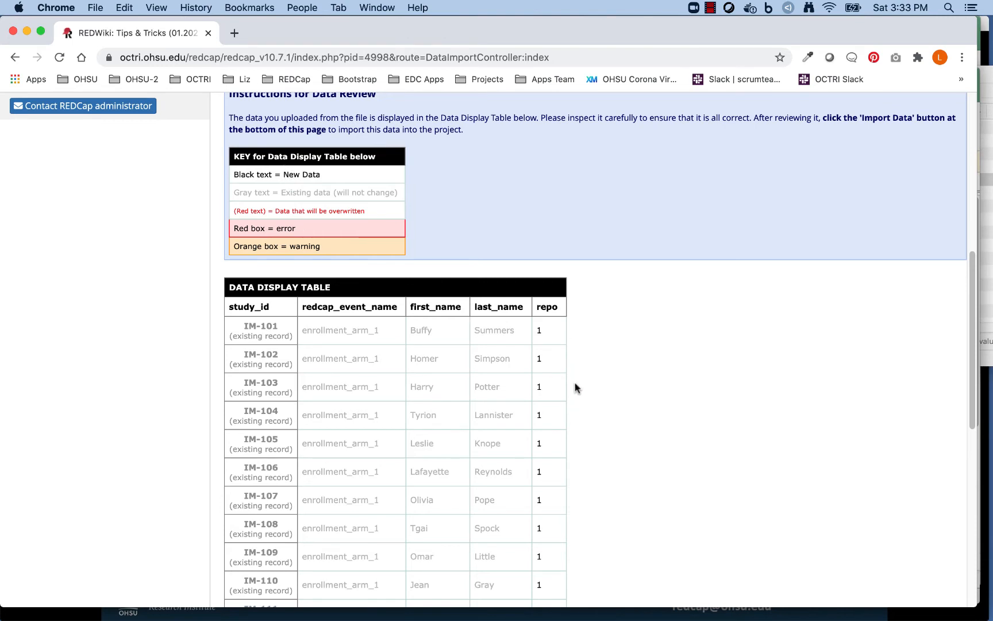
pyautogui.scroll(-7, 546, 342)
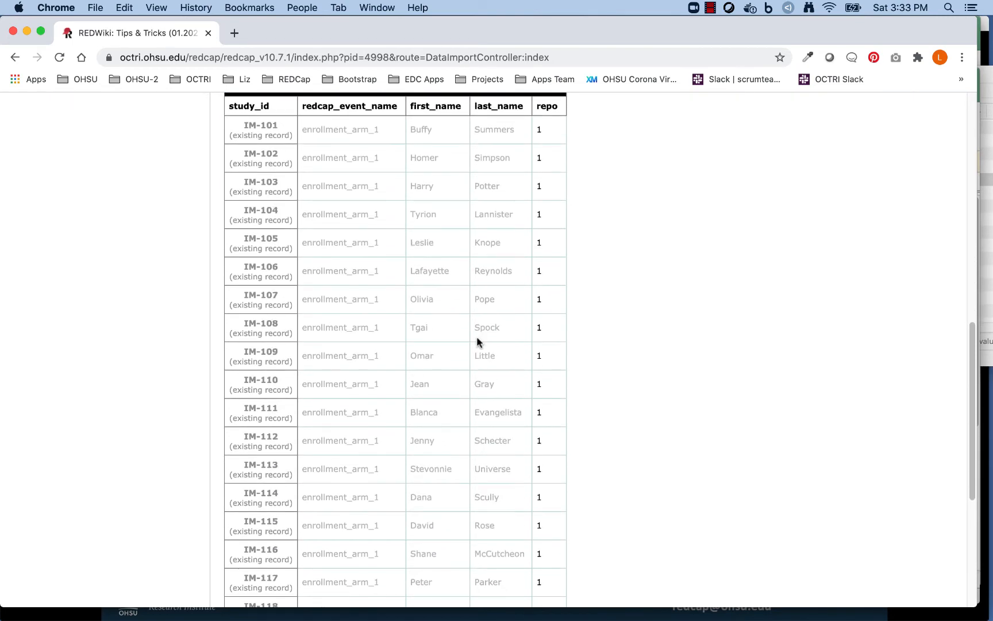
pyautogui.scroll(-10, 284, 215)
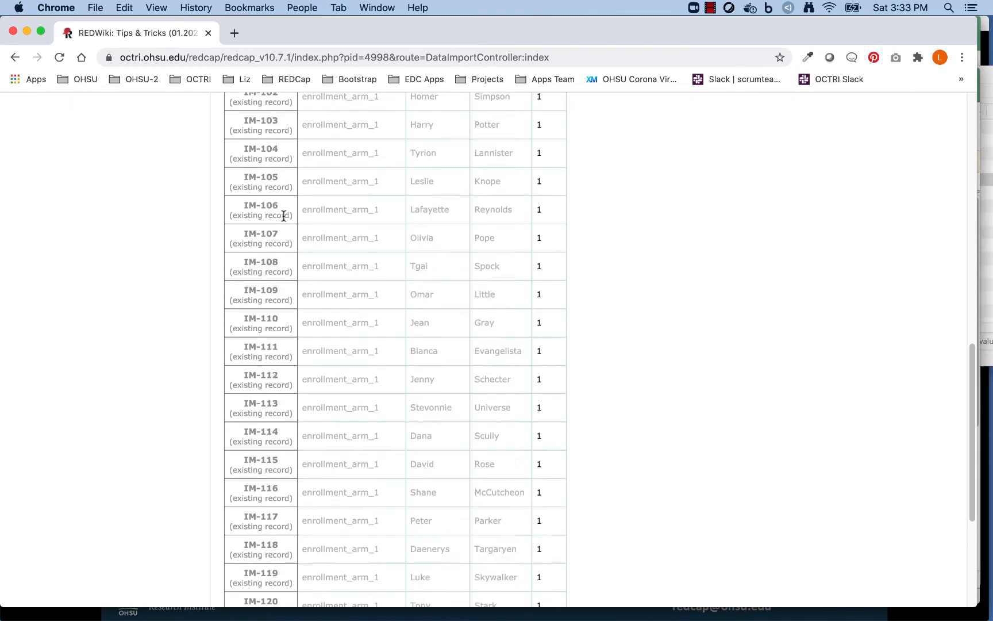
pyautogui.click(283, 470)
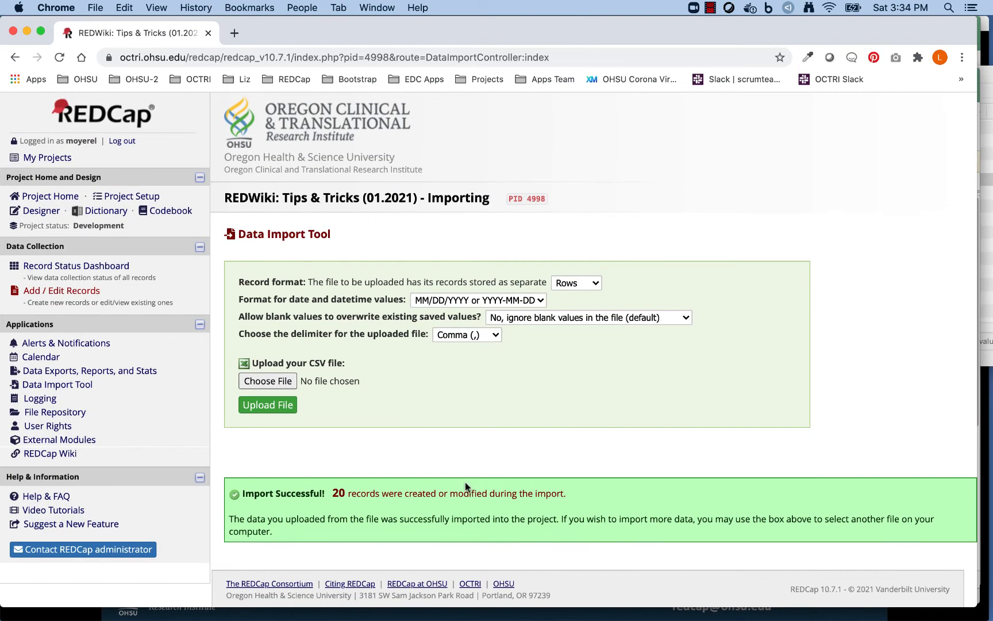
# Step: Open record IM-101's Enrollment Contact Info form from the Record Status Dashboard and check its name and Save data to repository fields
pyautogui.click(81, 269)
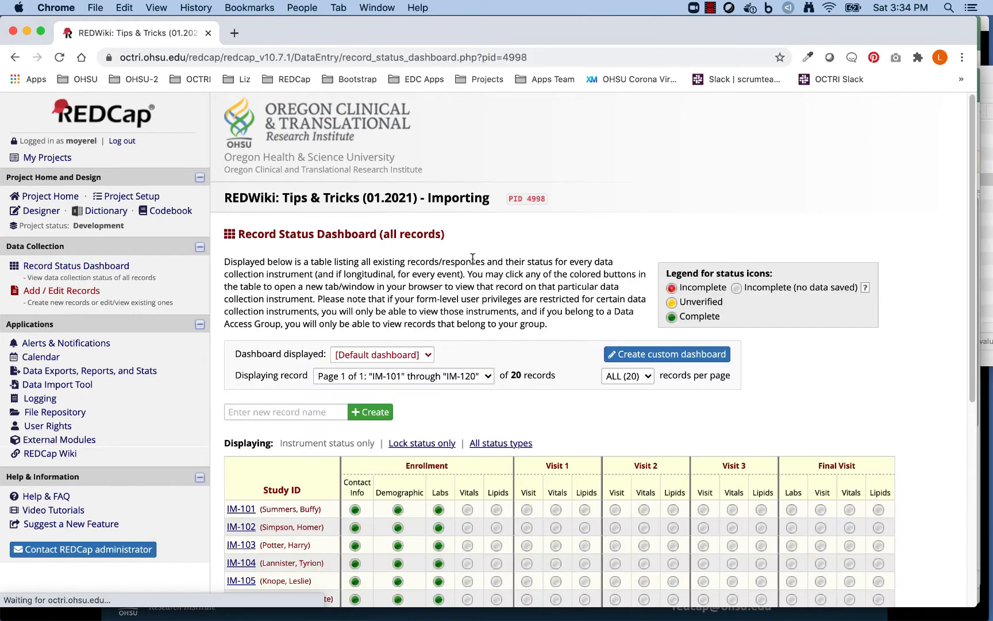
pyautogui.scroll(-5, 403, 259)
pyautogui.click(355, 351)
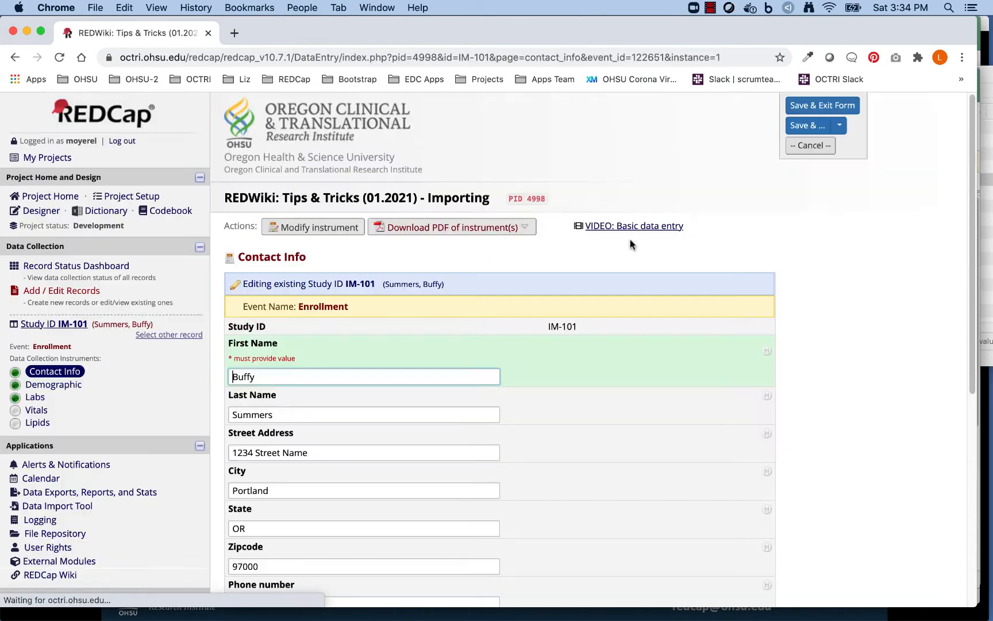
pyautogui.scroll(-10, 630, 241)
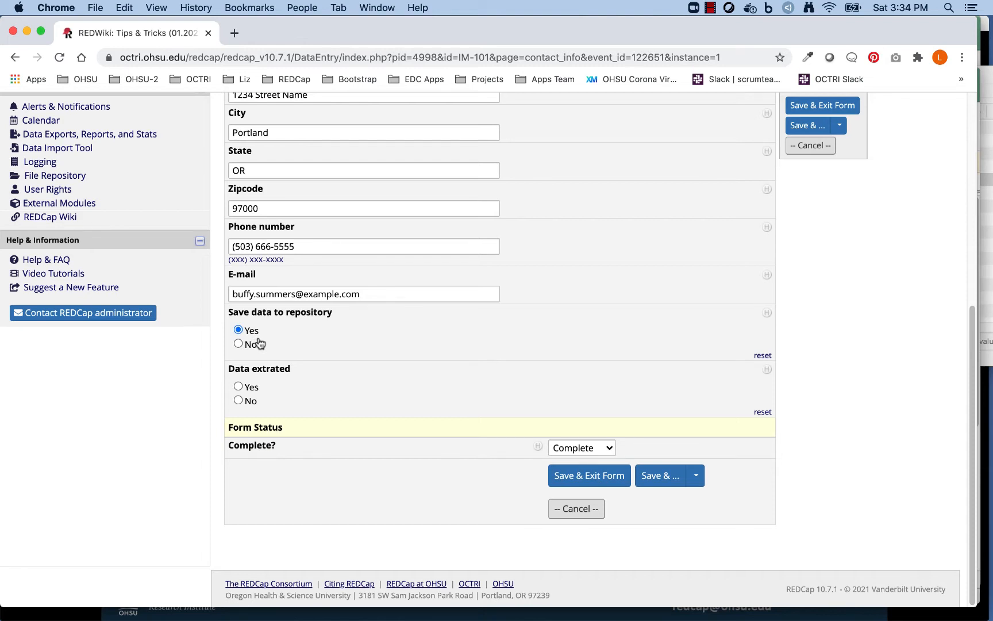
# Step: Switch to Excel and delete the first_name and last_name columns from the 4-012020_import_blank_values sheet
pyautogui.press('super+Tab')
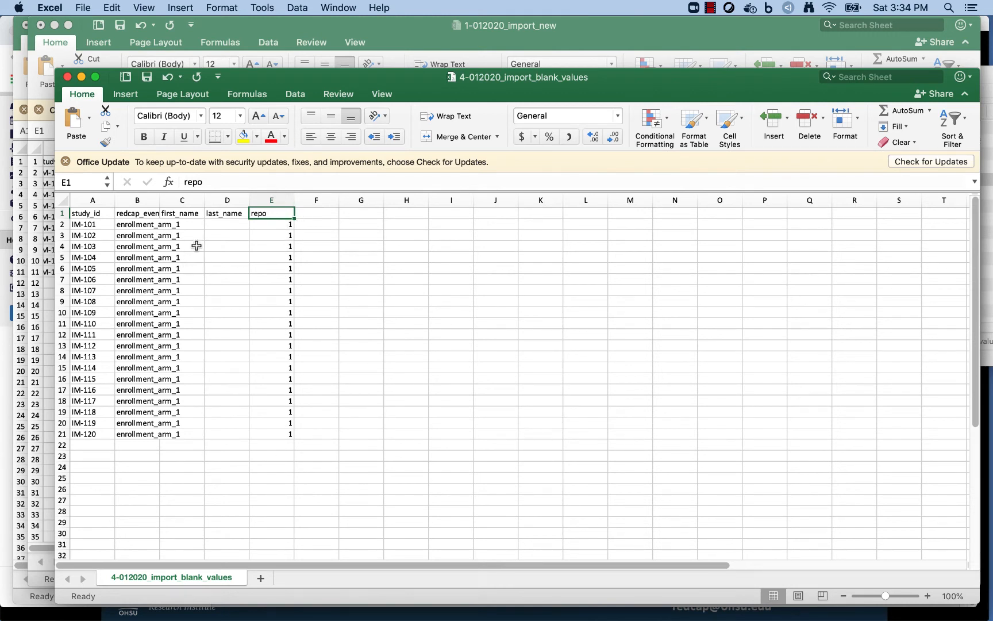
pyautogui.click(185, 197)
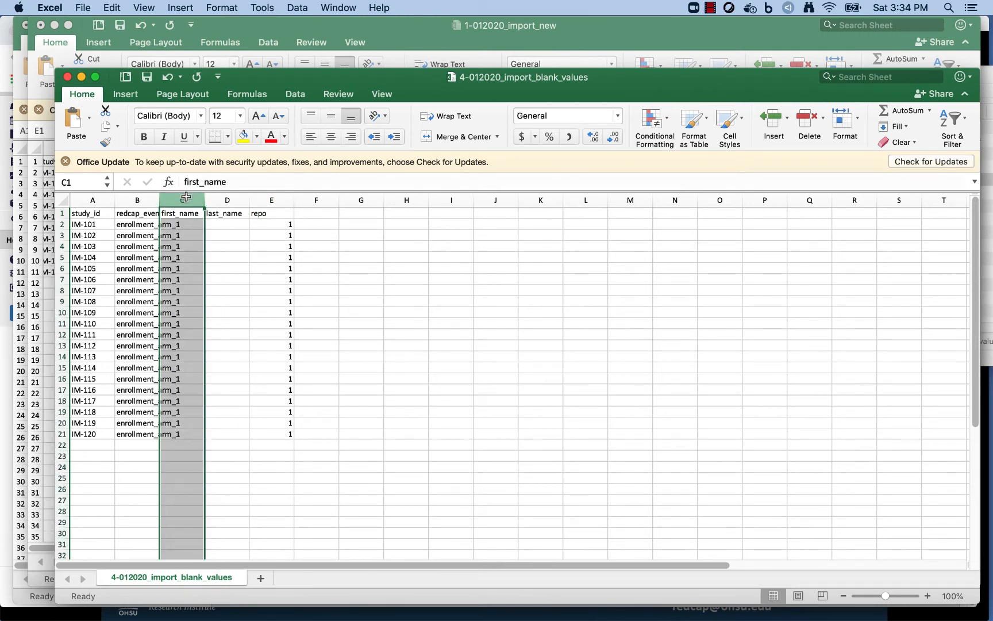
pyautogui.hotkey('shift', 'Right')
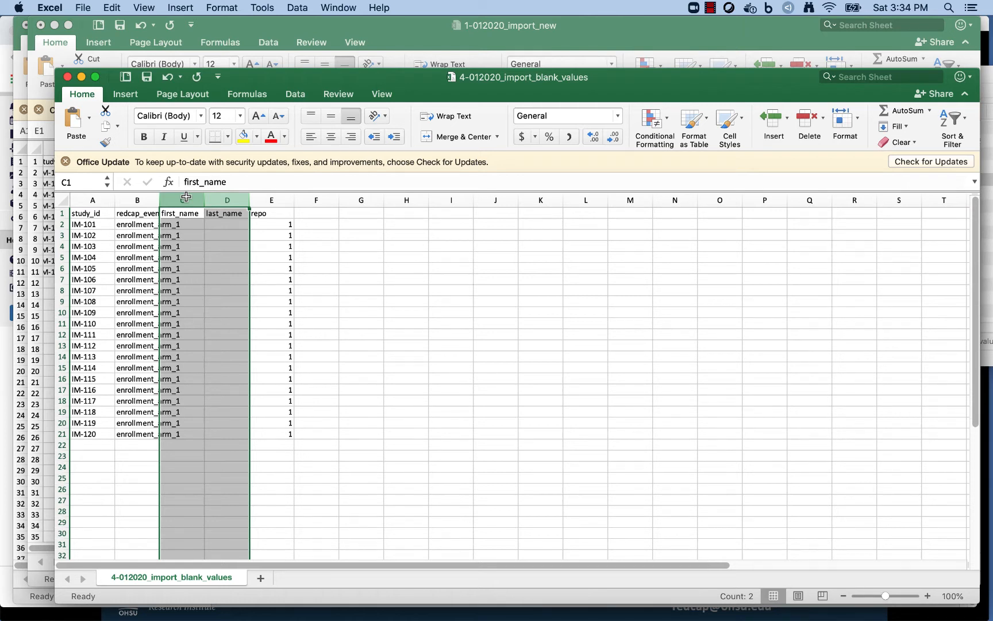
pyautogui.rightClick(186, 197)
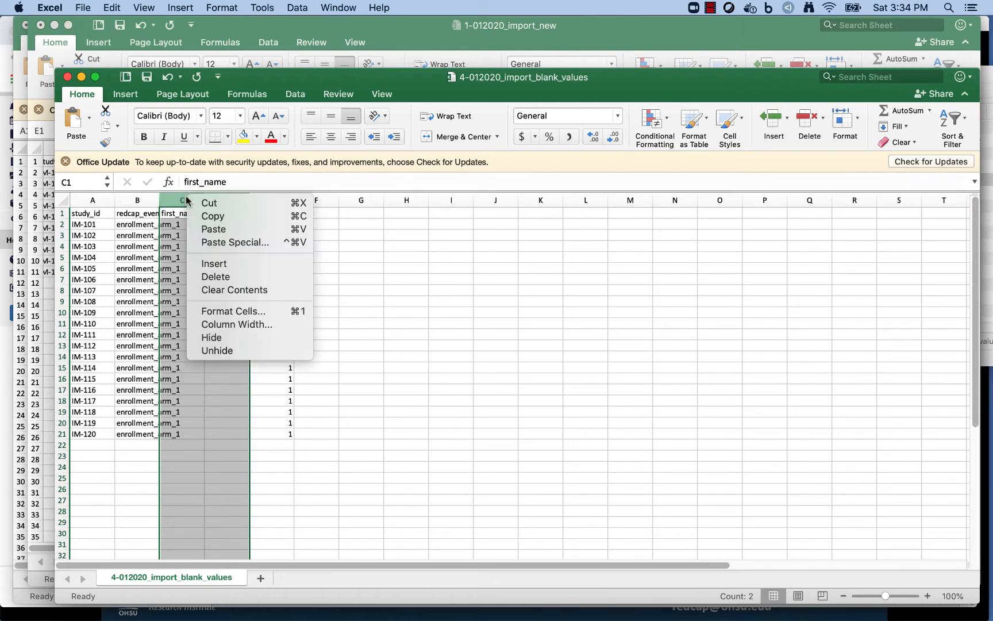
pyautogui.click(240, 278)
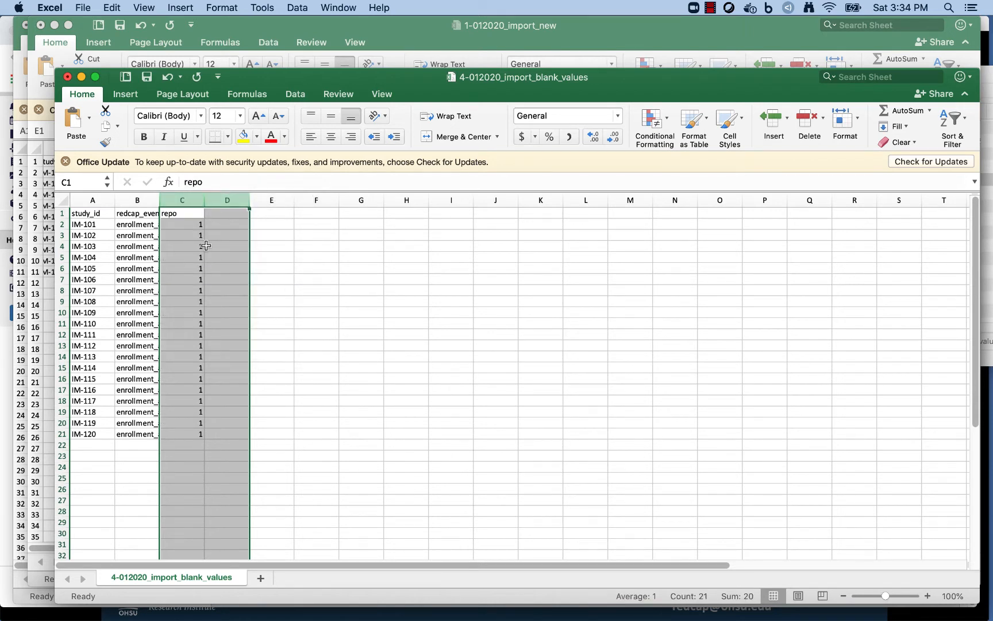
# Step: Clear the repo values for records IM-101 to IM-120 in cells C2:C21, keeping the column header
pyautogui.click(186, 222)
pyautogui.hotkey('shift', 'Down')
pyautogui.hotkey('shift', 'Down')
pyautogui.hotkey('shift', 'Down')
pyautogui.hotkey('shift', 'Down')
pyautogui.hotkey('shift', 'Down')
pyautogui.hotkey('shift', 'Down')
pyautogui.hotkey('shift', 'Down')
pyautogui.hotkey('shift', 'Down')
pyautogui.hotkey('shift', 'Down')
pyautogui.hotkey('shift', 'Down')
pyautogui.hotkey('shift', 'Down')
pyautogui.hotkey('shift', 'Down')
pyautogui.hotkey('shift', 'Down')
pyautogui.hotkey('shift', 'Down')
pyautogui.hotkey('shift', 'Down')
pyautogui.hotkey('shift', 'Down')
pyautogui.hotkey('shift', 'Down')
pyautogui.hotkey('shift', 'Down')
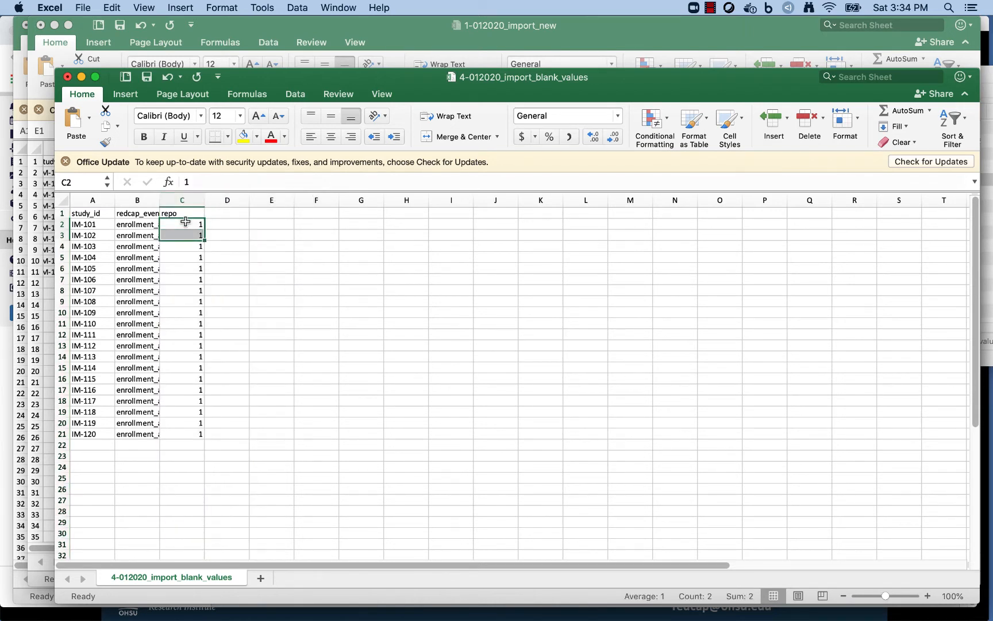
pyautogui.hotkey('shift', 'Down')
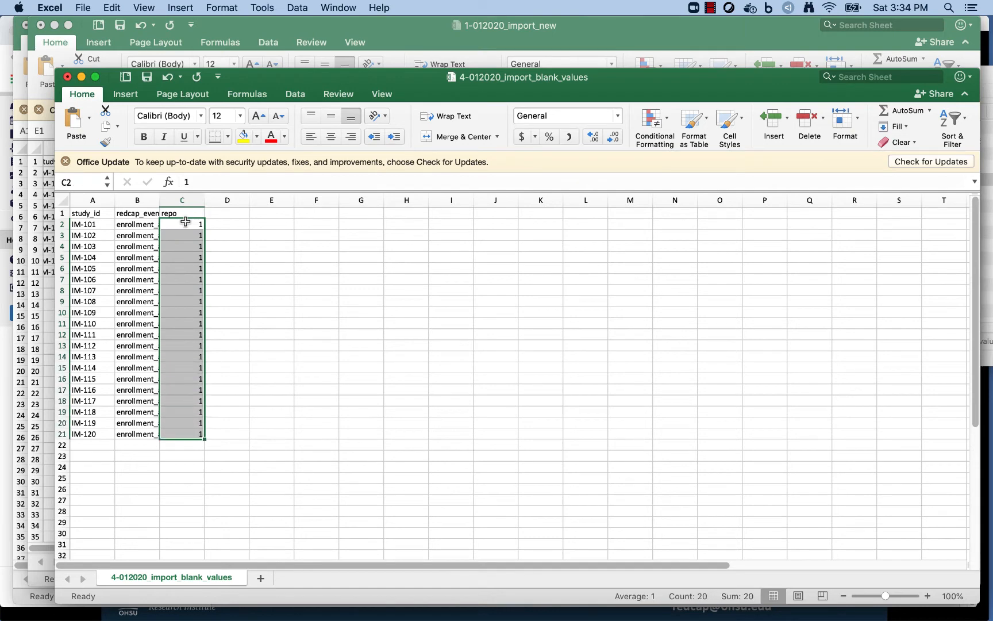
pyautogui.rightClick(186, 222)
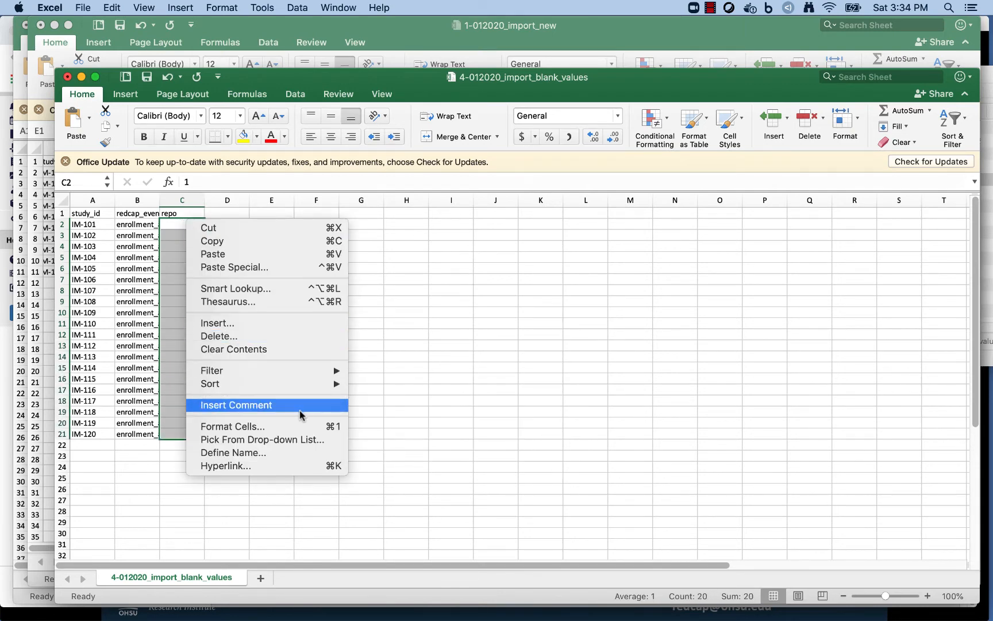
pyautogui.click(307, 350)
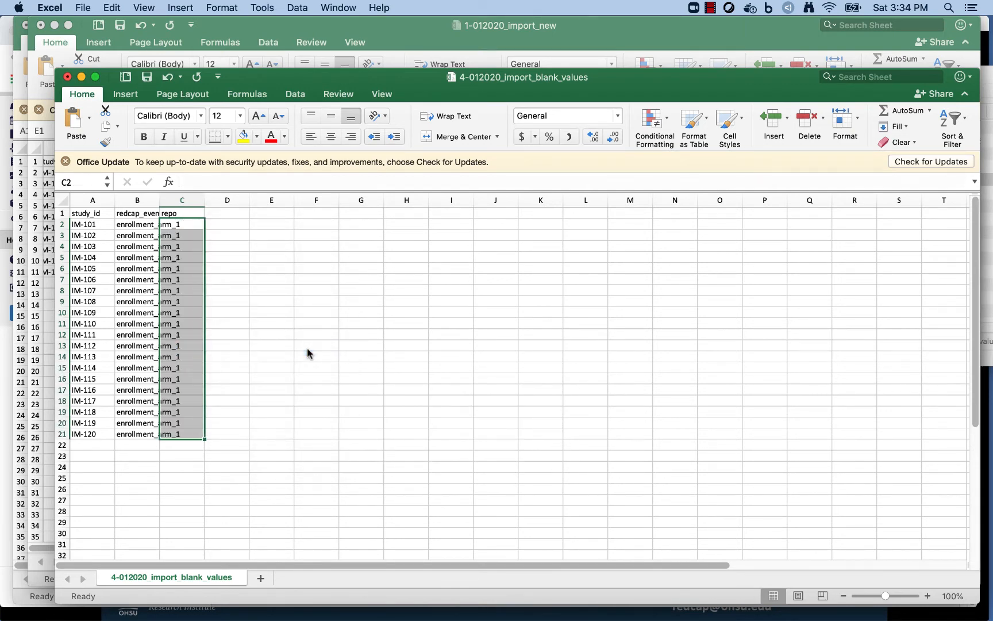
# Step: Save the sheet as a new CSV file named 4-012020_import_blank_values_overwrite.csv and switch back to Chrome
pyautogui.press('super+shift+s')
pyautogui.press('Right')
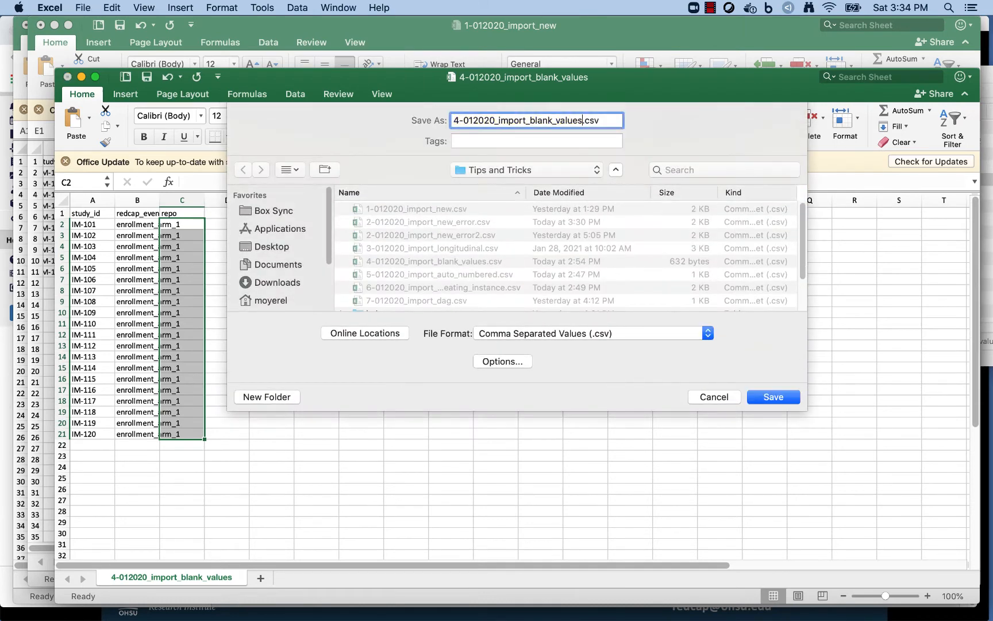
pyautogui.write('_overwrite')
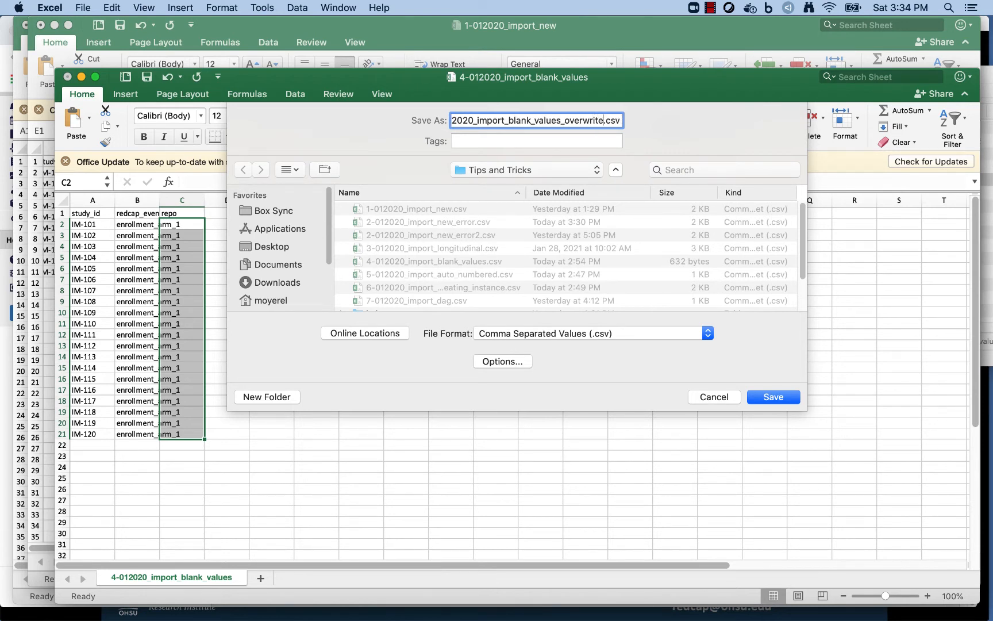
pyautogui.click(784, 402)
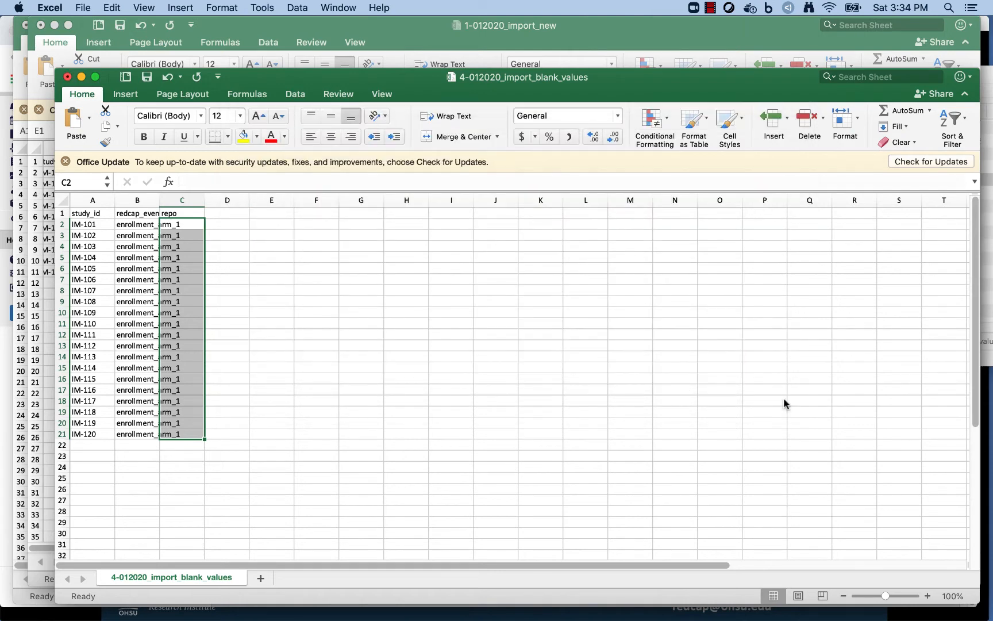
pyautogui.click(601, 238)
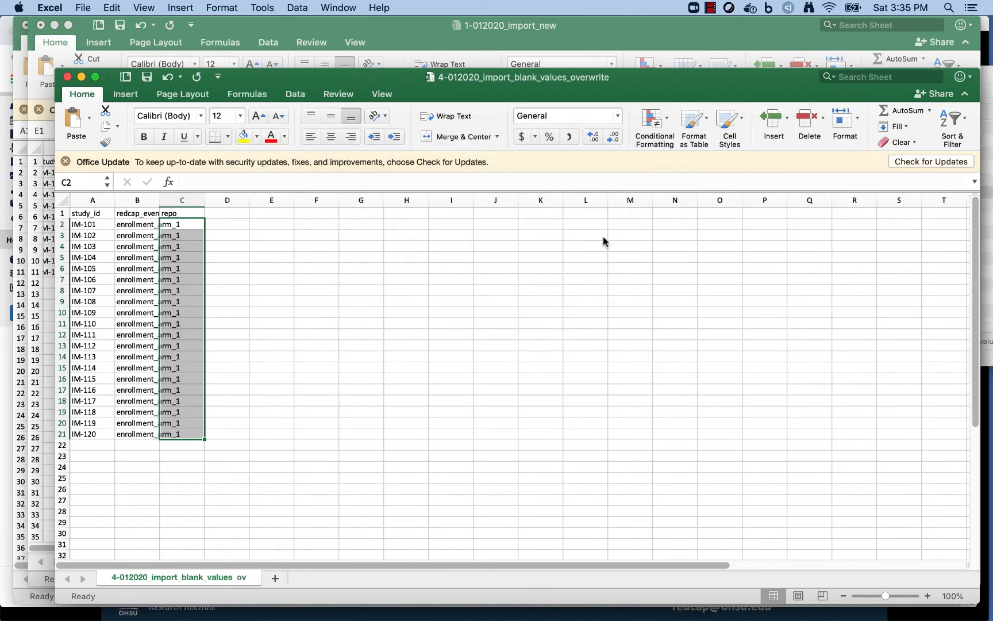
pyautogui.press('super+Tab')
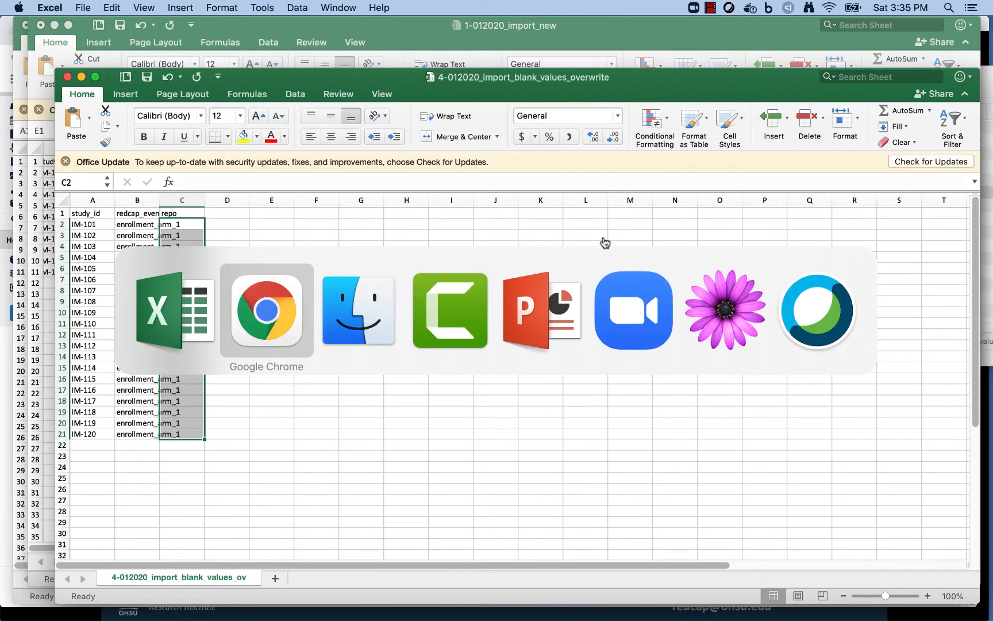
# Step: Open the Data Import Tool, allow blank values in the file to overwrite existing values, and confirm that choice
pyautogui.scroll(10, 452, 336)
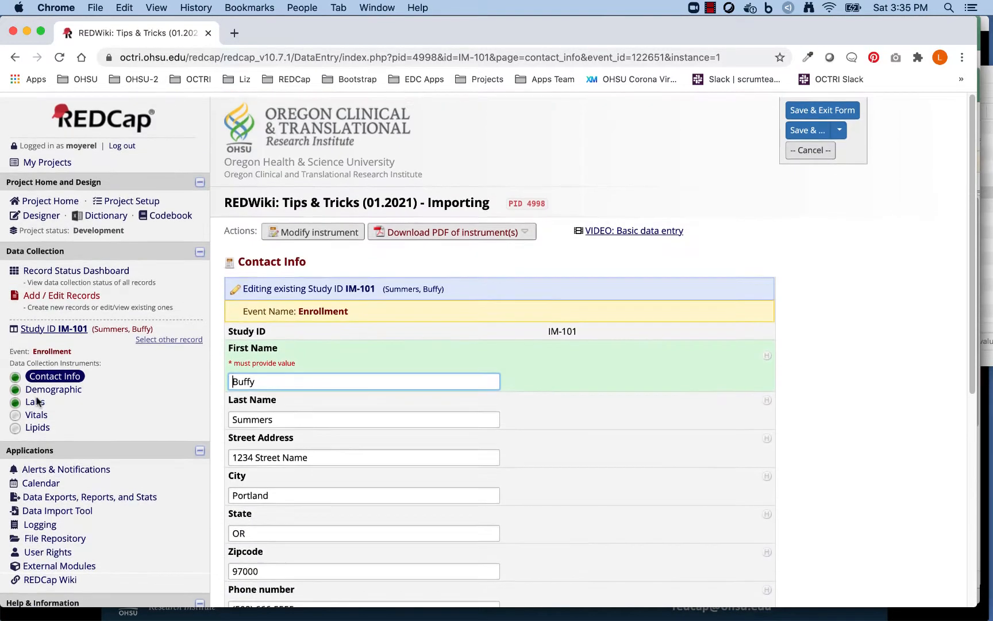
pyautogui.click(55, 507)
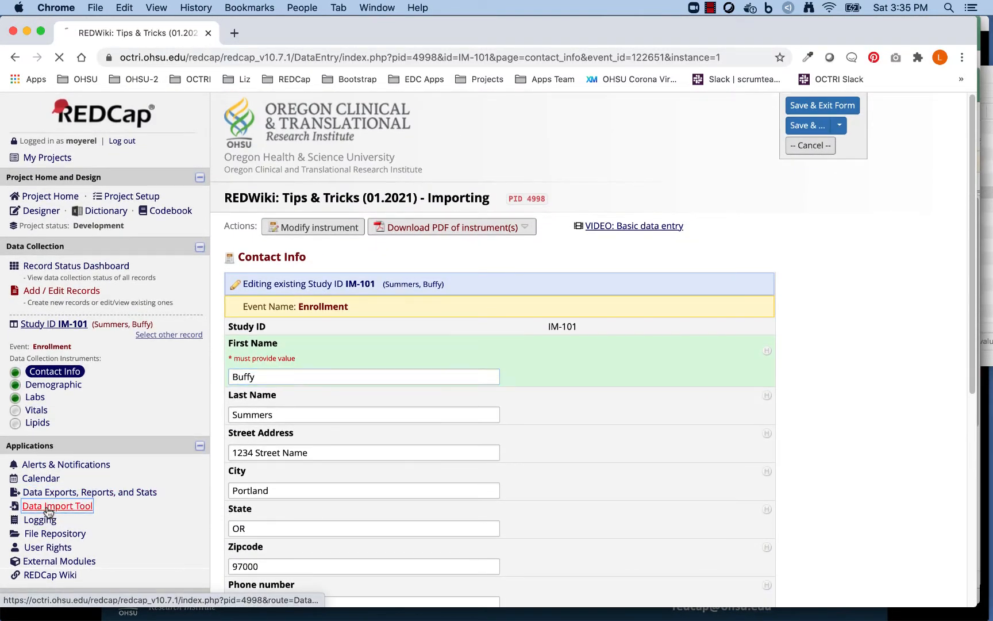
pyautogui.scroll(-5, 544, 373)
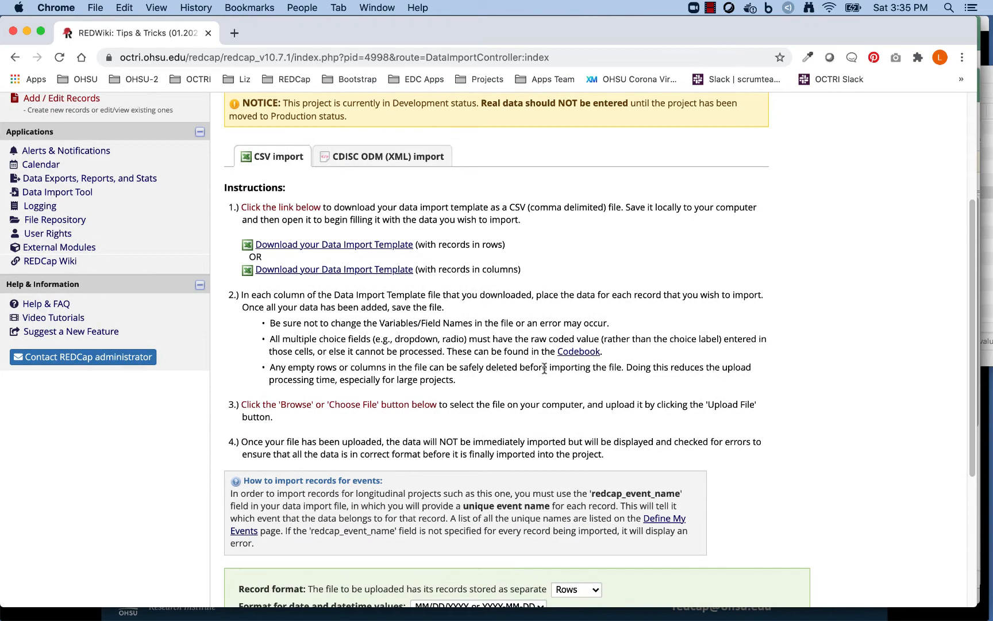
pyautogui.scroll(-4, 544, 368)
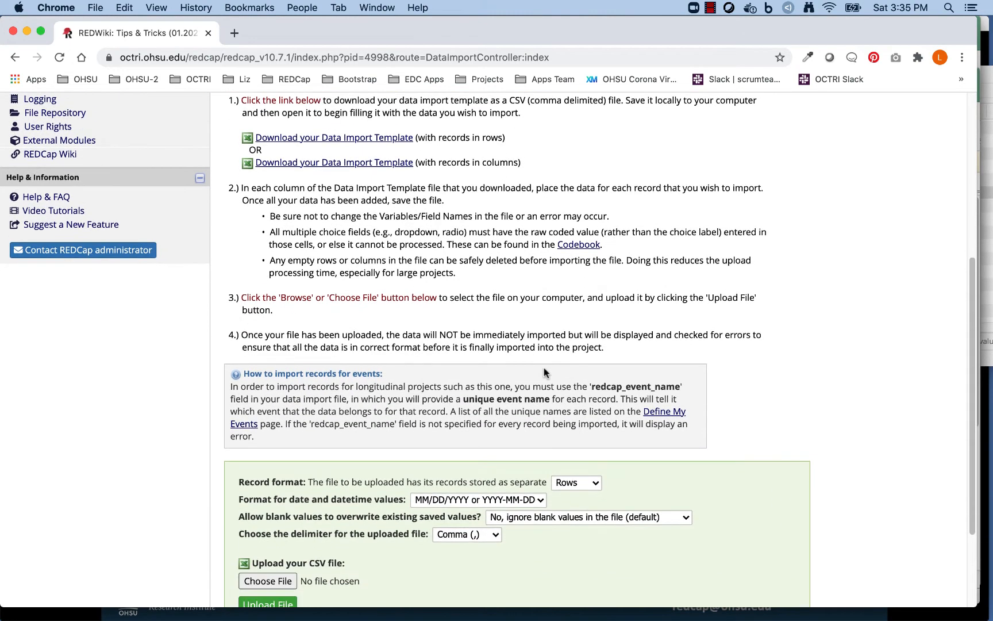
pyautogui.scroll(4, 544, 368)
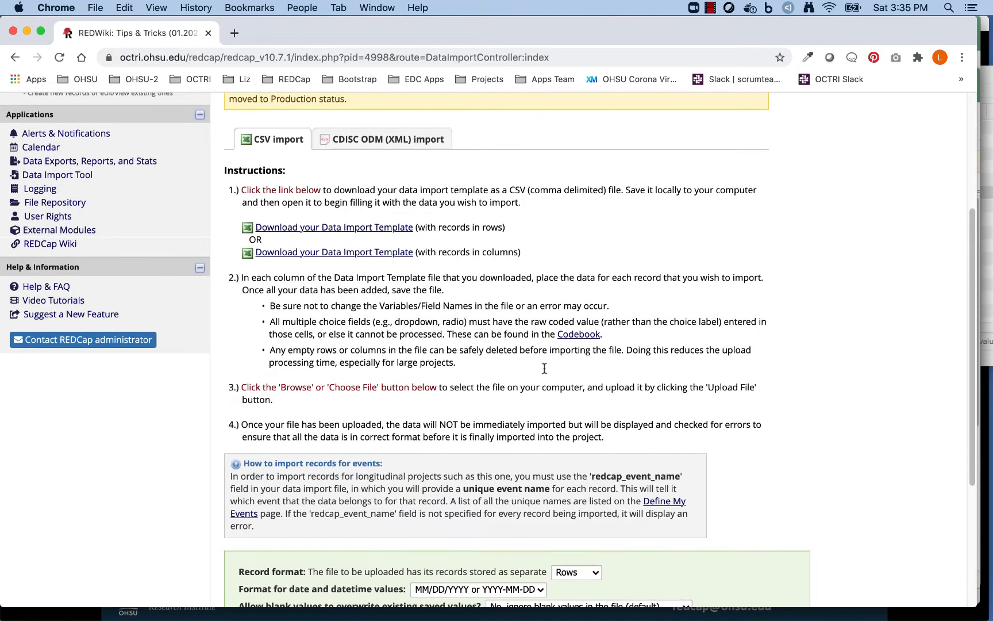
pyautogui.scroll(-1, 543, 367)
pyautogui.scroll(-3, 544, 367)
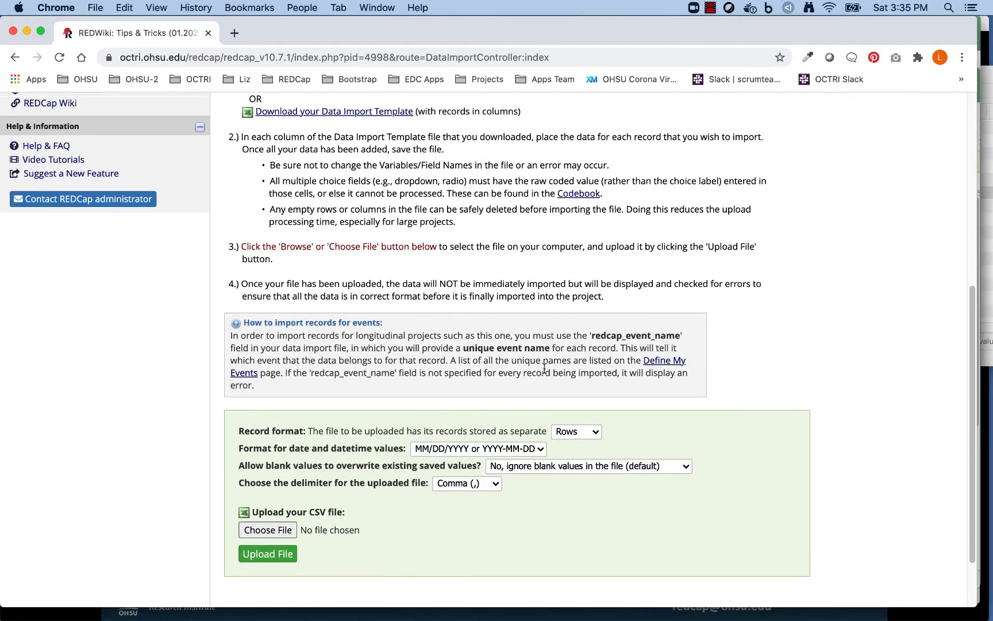
pyautogui.click(547, 467)
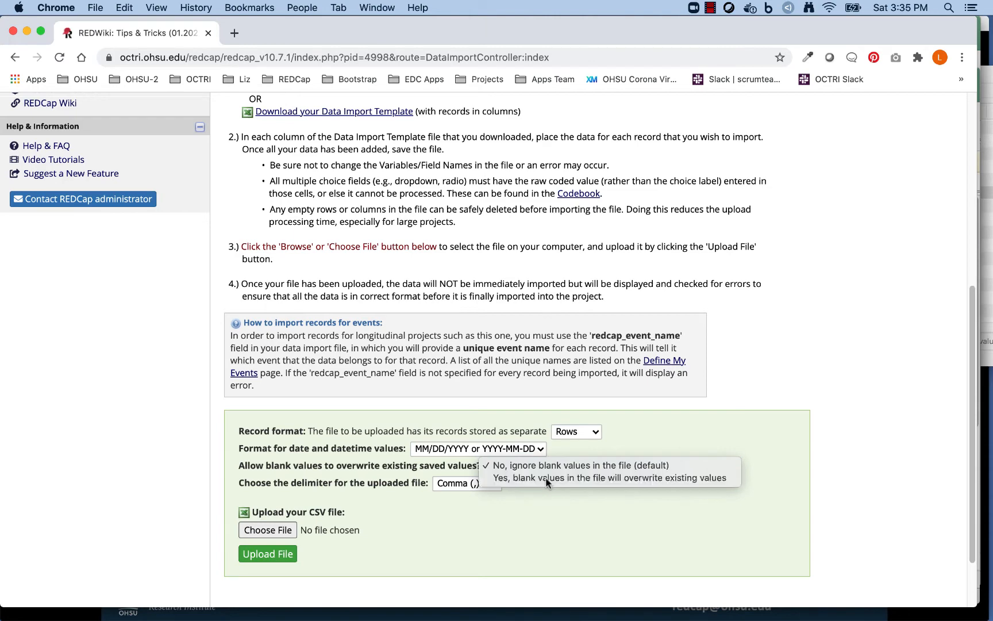
pyautogui.click(546, 478)
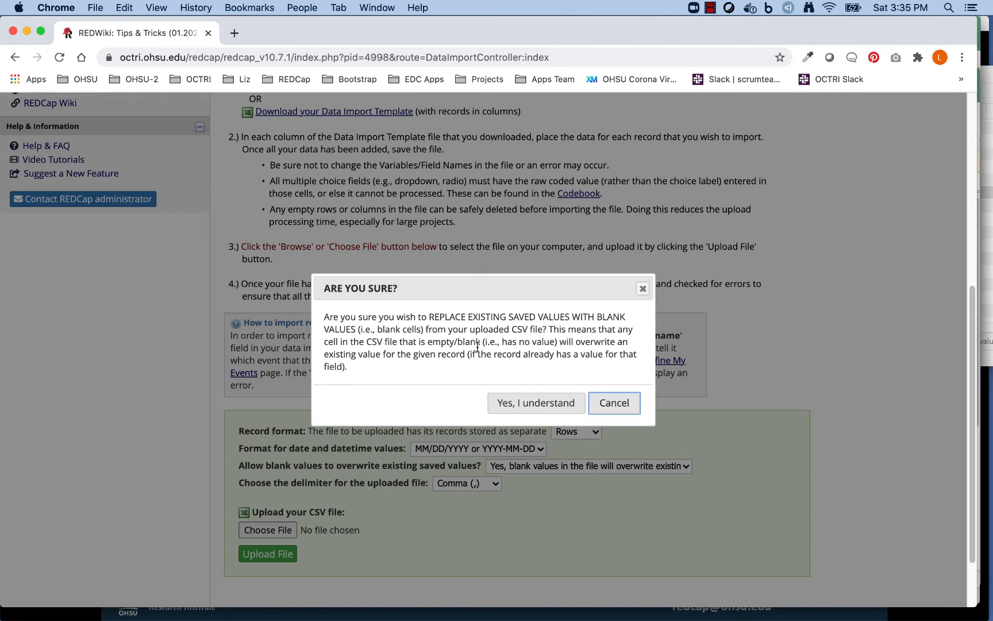
pyautogui.click(555, 404)
# Step: Choose 4-012020_import_blank_values_overwrite.csv from the Tips and Tricks folder and upload it for review
pyautogui.scroll(-3, 655, 363)
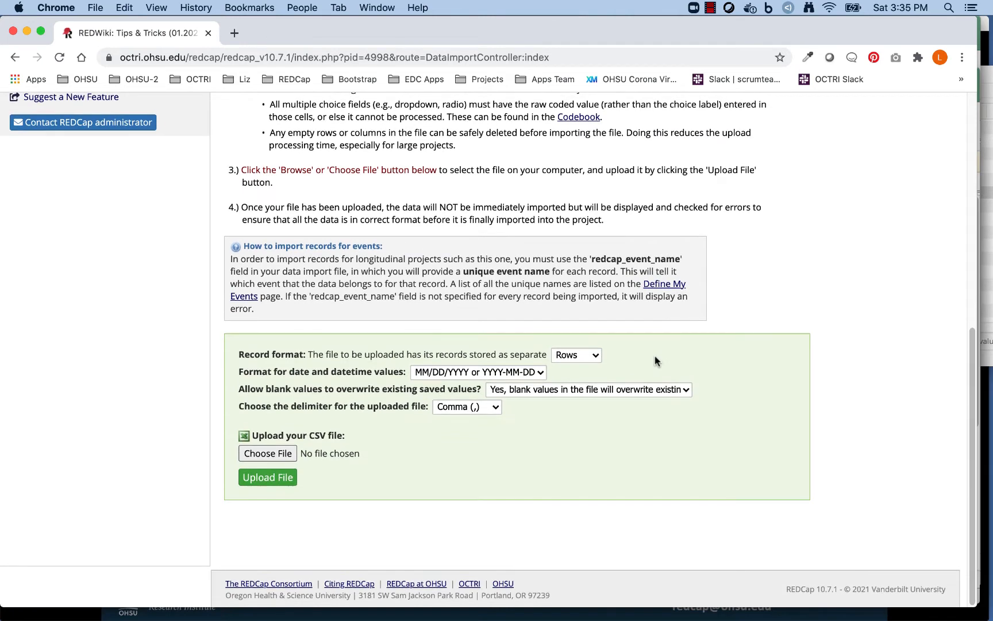
pyautogui.click(284, 453)
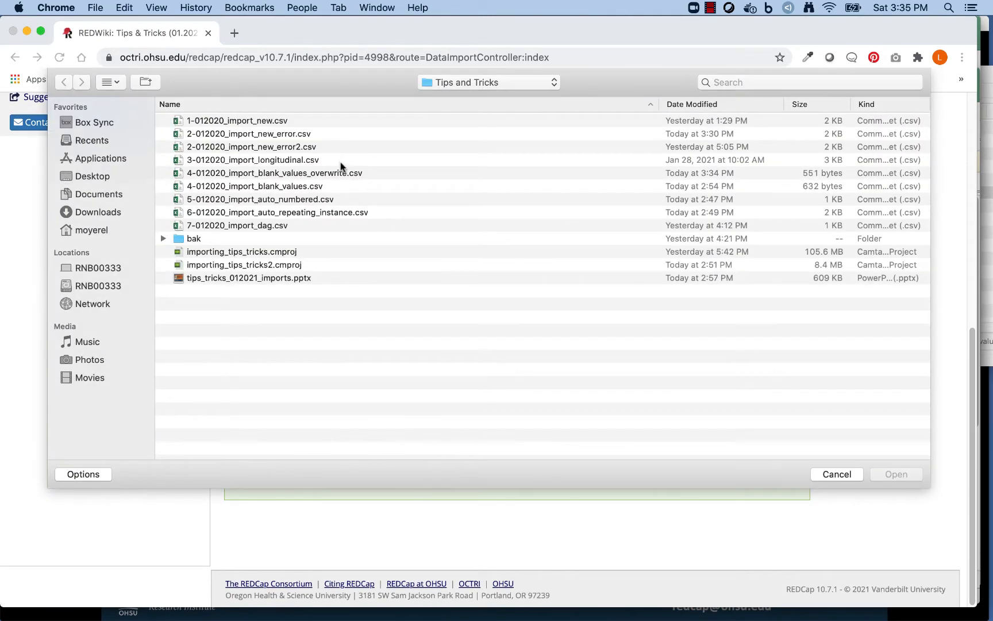
pyautogui.click(341, 168)
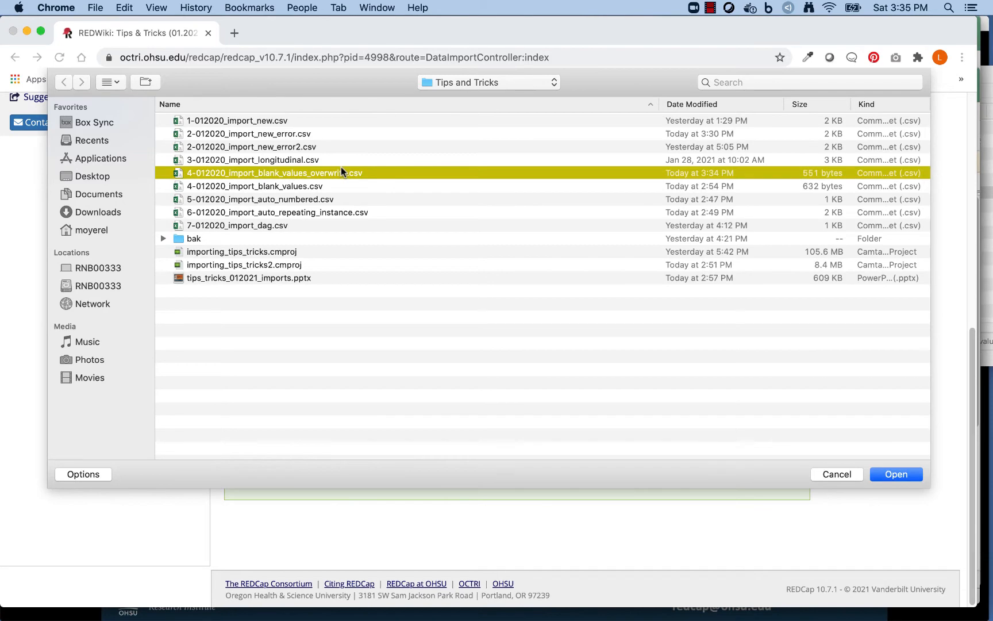
pyautogui.click(905, 475)
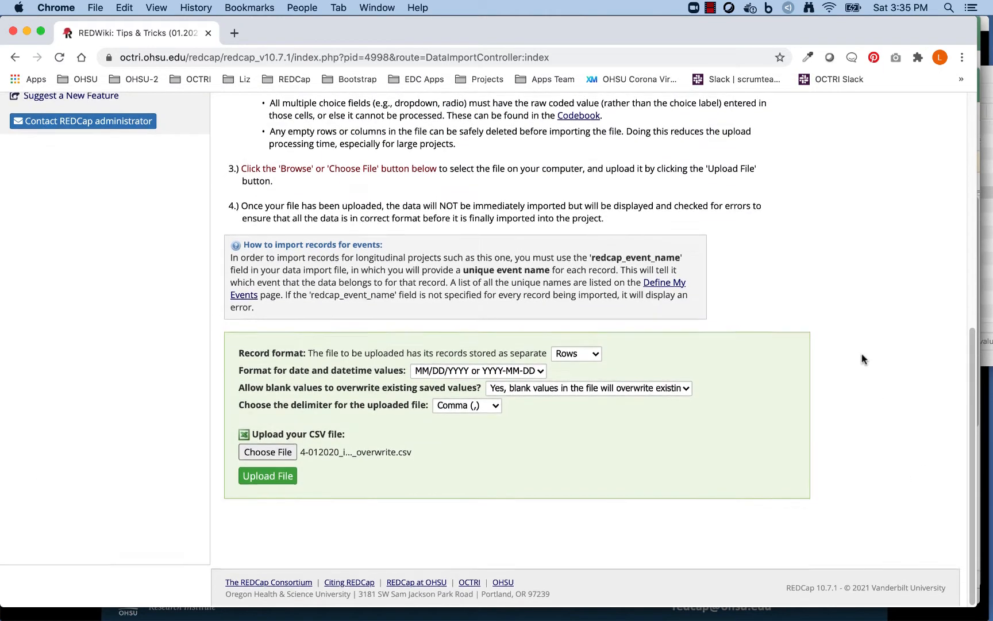
pyautogui.click(289, 482)
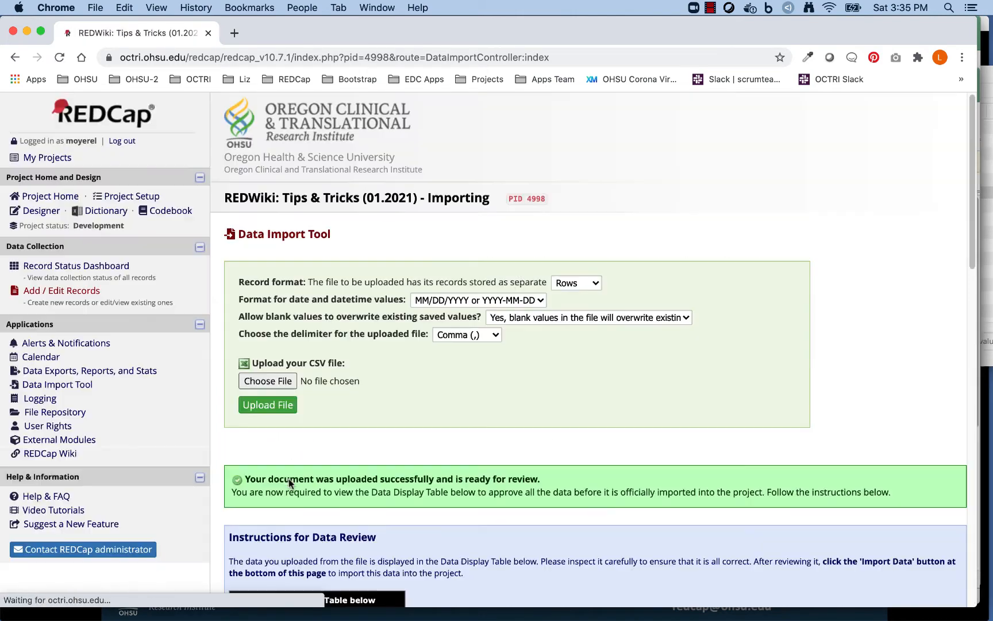
# Step: Review the repo values marked for overwriting in the Data Display Table and import the data into the project
pyautogui.scroll(-3, 520, 277)
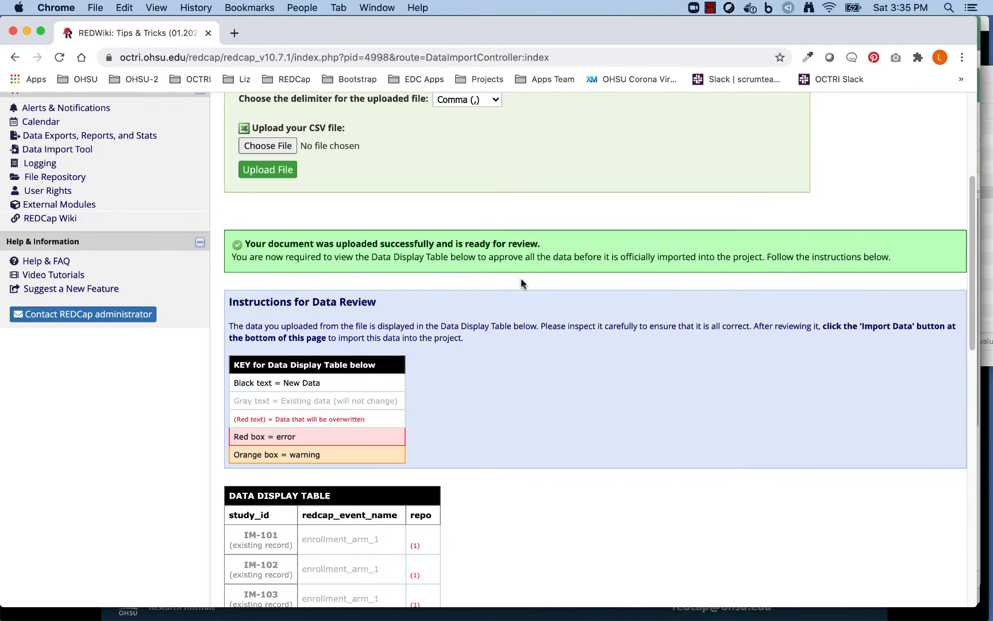
pyautogui.scroll(-2, 521, 277)
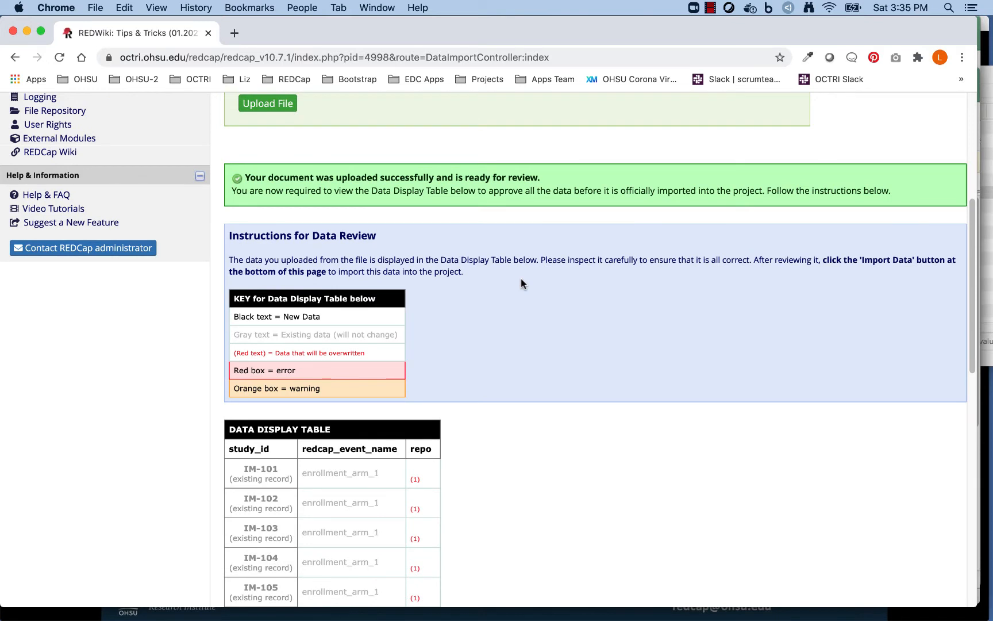
pyautogui.scroll(-2, 317, 354)
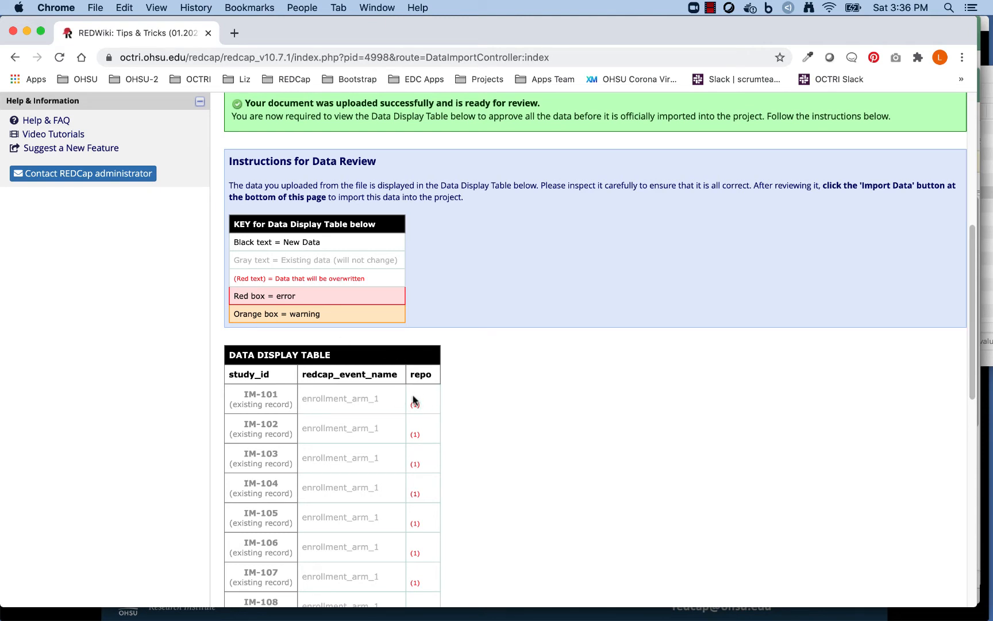
pyautogui.scroll(-10, 414, 401)
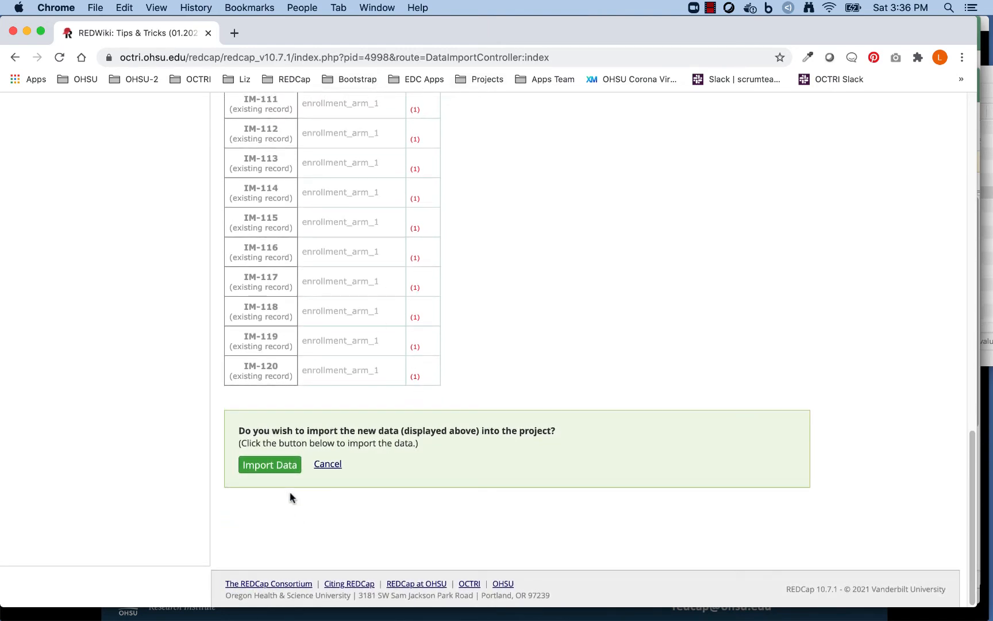
pyautogui.click(285, 471)
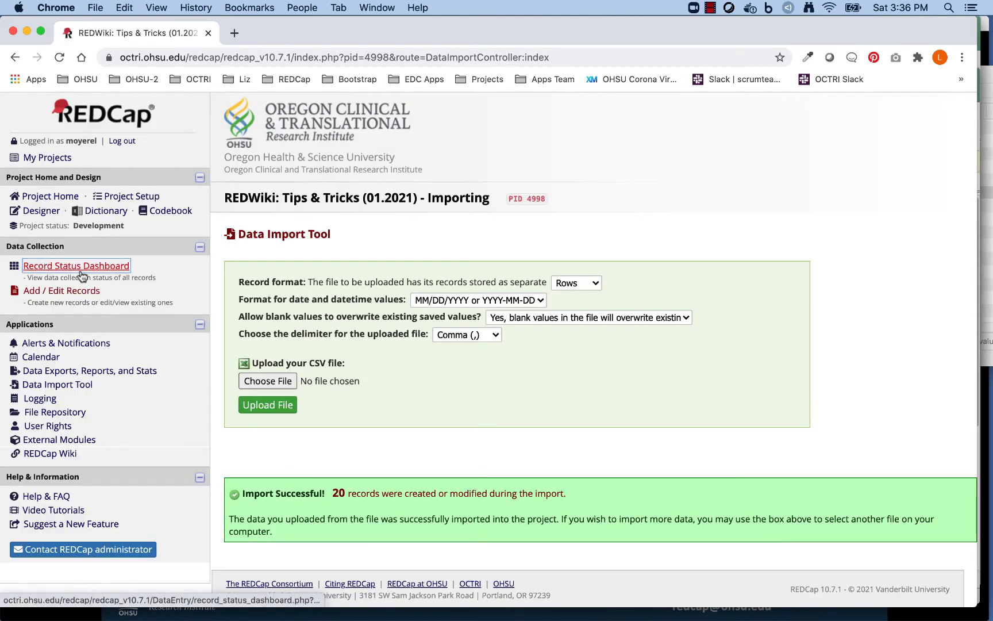
# Step: Open record IM-108's Enrollment Contact Info form from the Record Status Dashboard and check its Save data to repository field
pyautogui.click(81, 272)
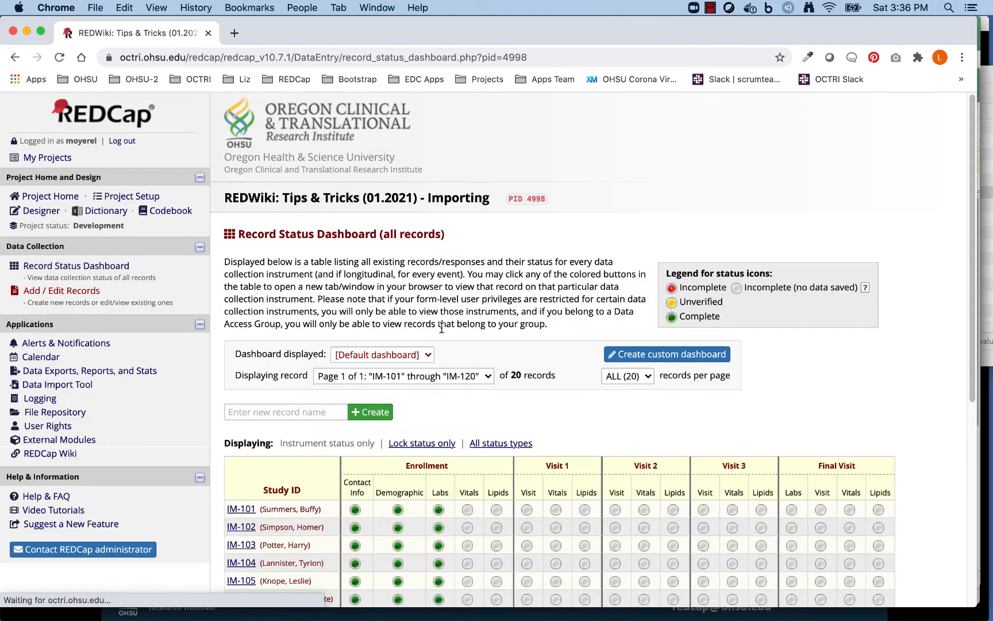
pyautogui.scroll(-5, 359, 437)
pyautogui.click(354, 455)
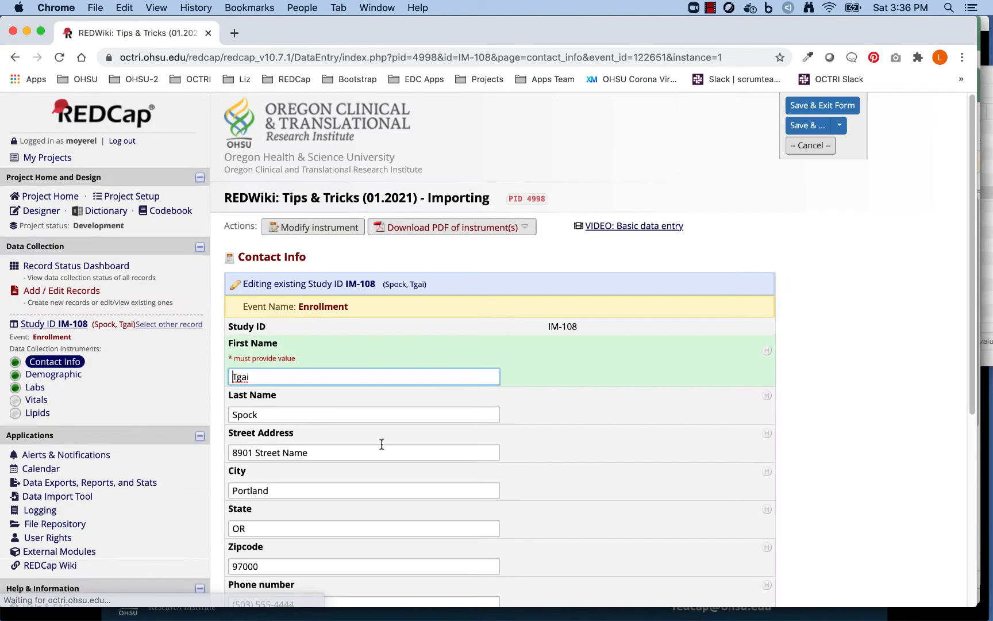
pyautogui.scroll(-6, 373, 453)
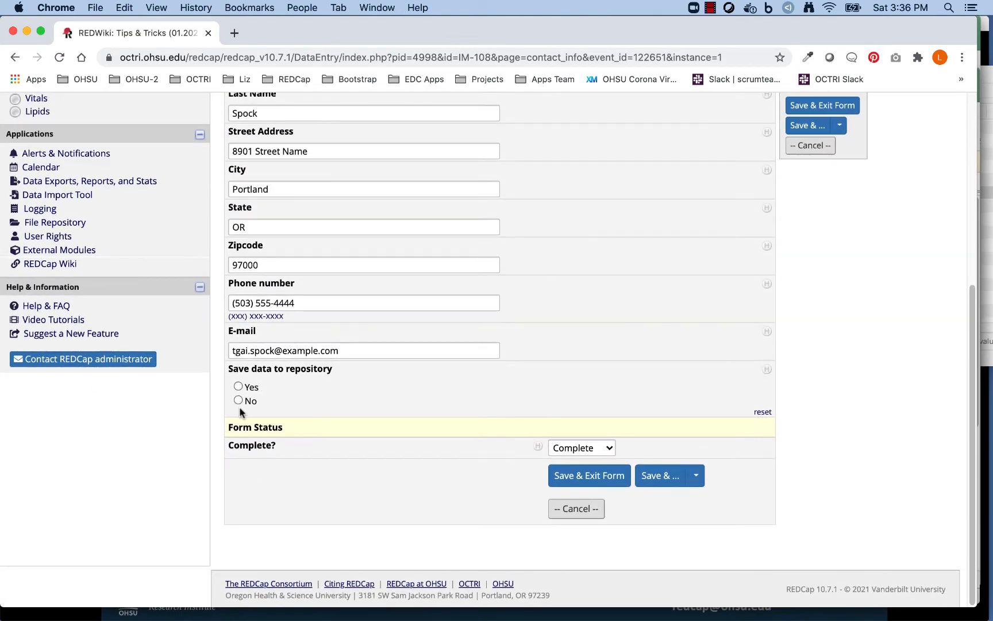
pyautogui.scroll(10, 373, 413)
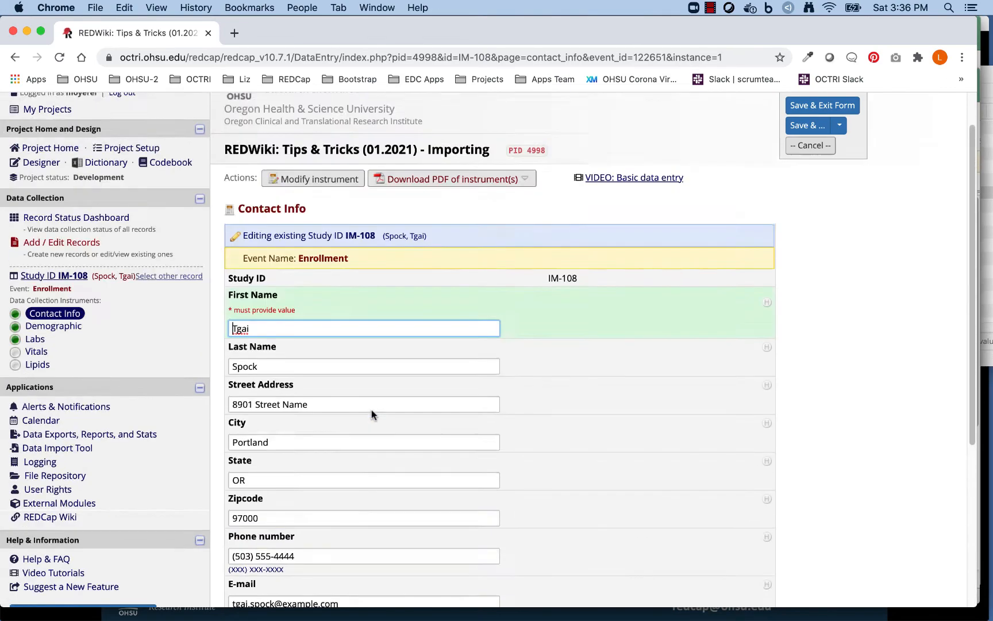
# Step: Return to the Record Status Dashboard and check the Save data to repository field in record IM-105's Enrollment Contact Info form
pyautogui.click(80, 266)
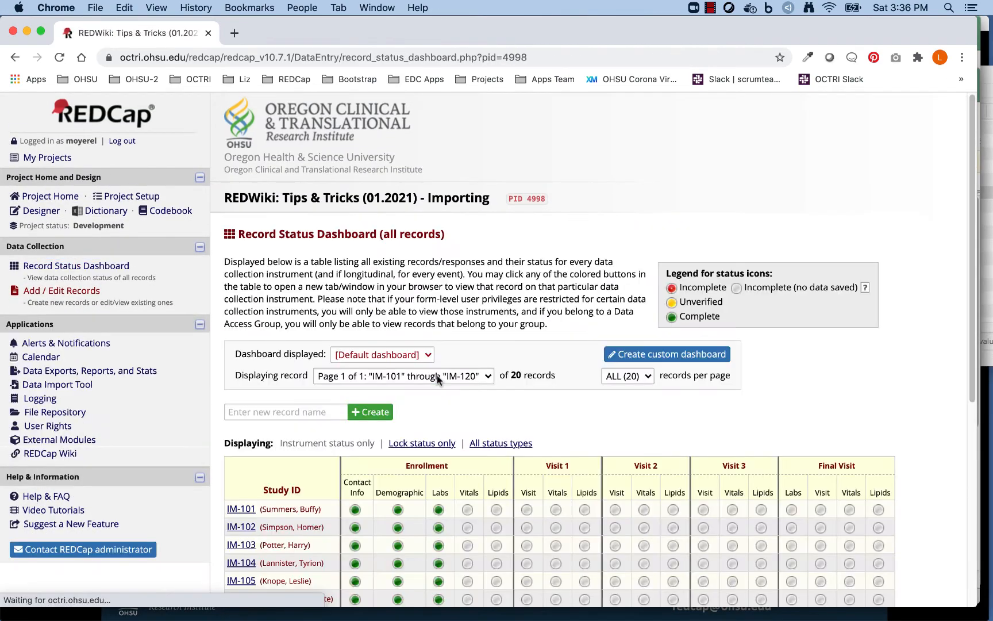
pyautogui.click(355, 581)
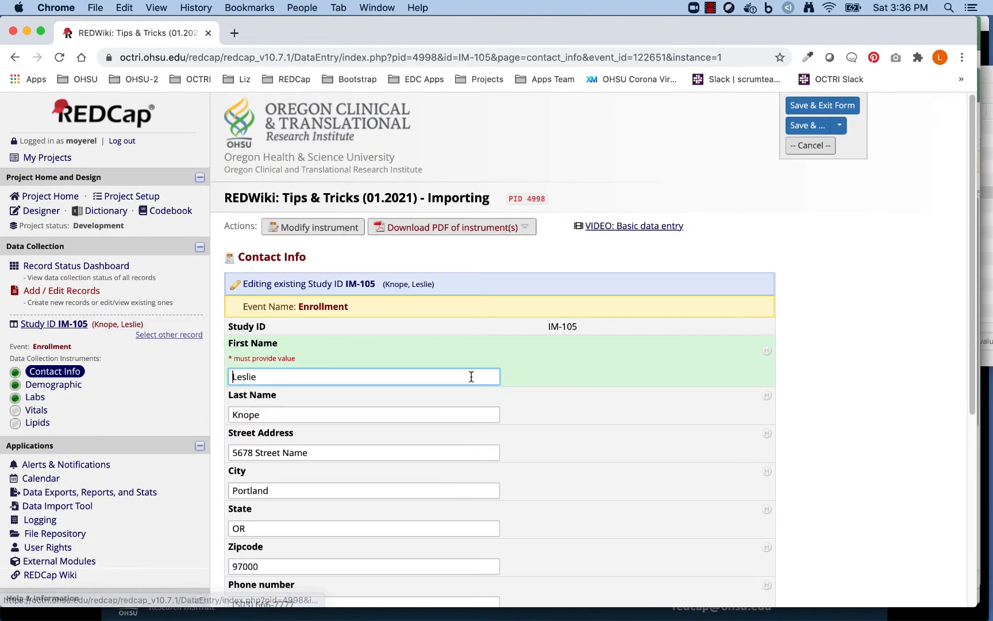
pyautogui.scroll(-10, 471, 377)
pyautogui.scroll(10, 306, 395)
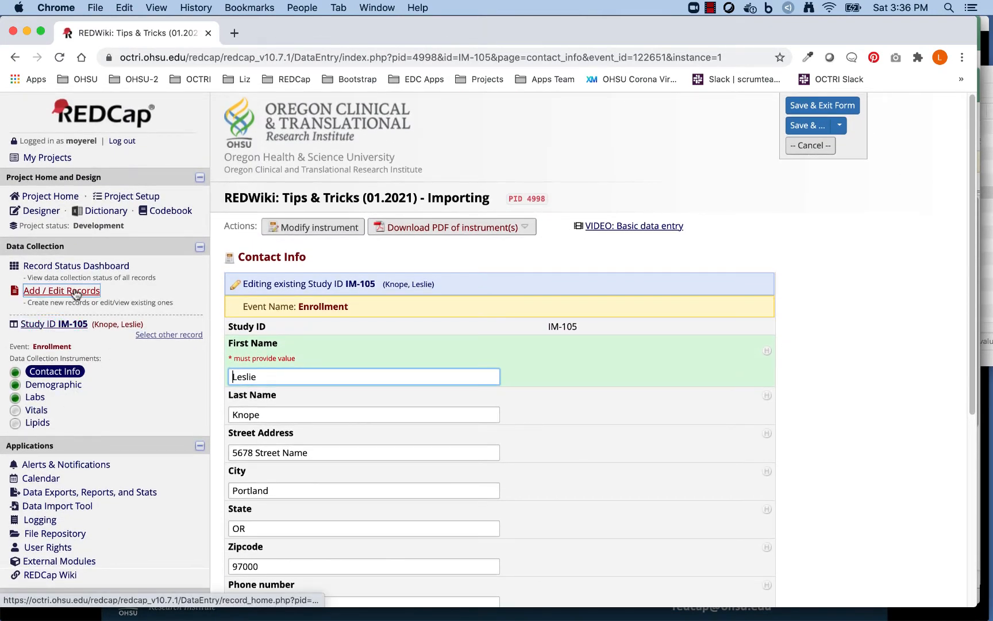
# Step: Open record IM-109's Enrollment Contact Info form from the dashboard and check its contact details and Save data to repository field
pyautogui.click(104, 267)
pyautogui.scroll(-8, 376, 480)
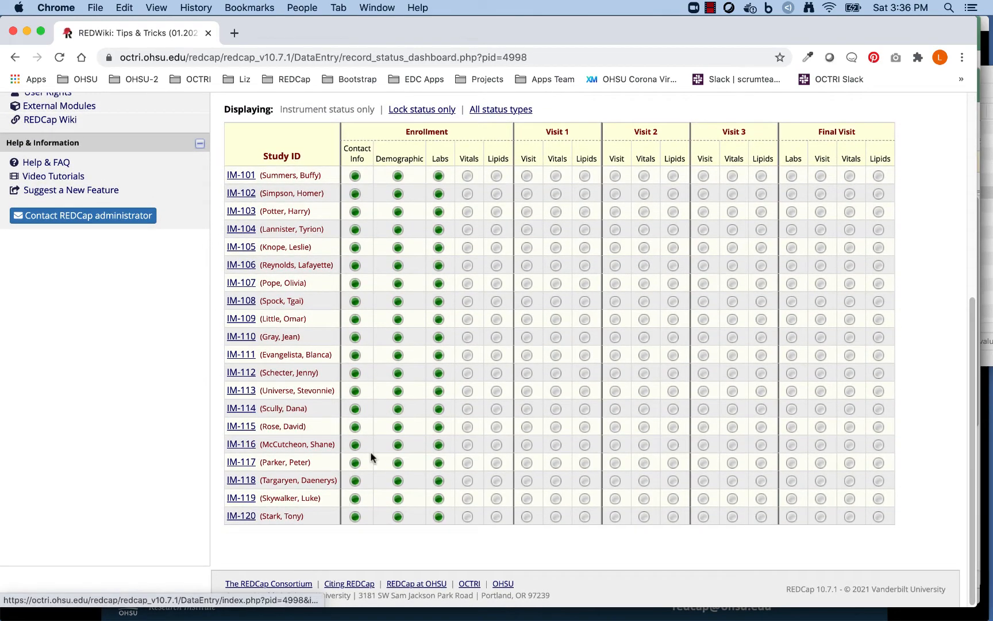
pyautogui.click(355, 319)
pyautogui.scroll(-5, 357, 321)
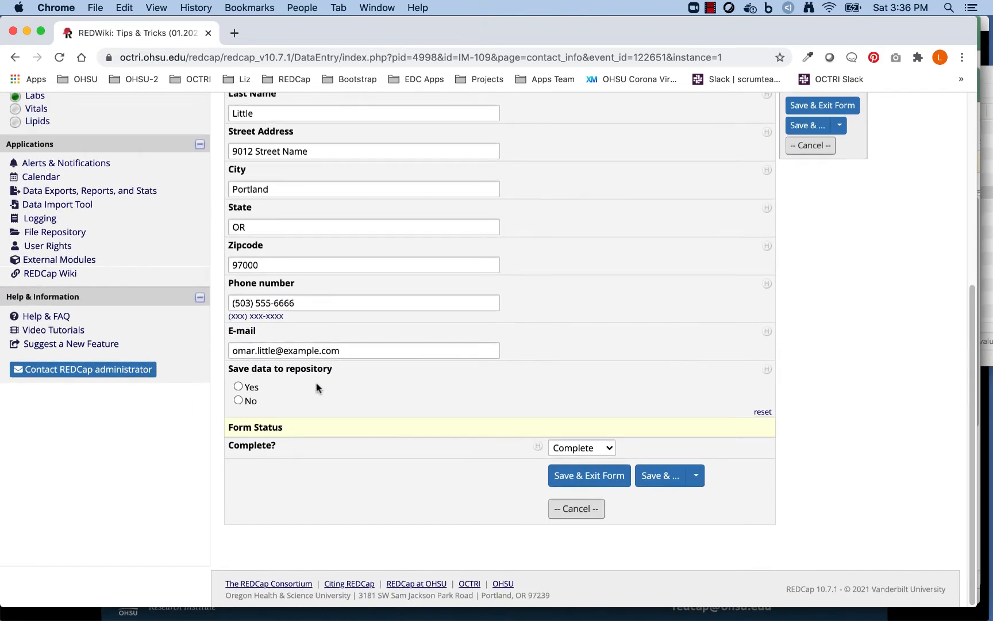
pyautogui.scroll(10, 289, 414)
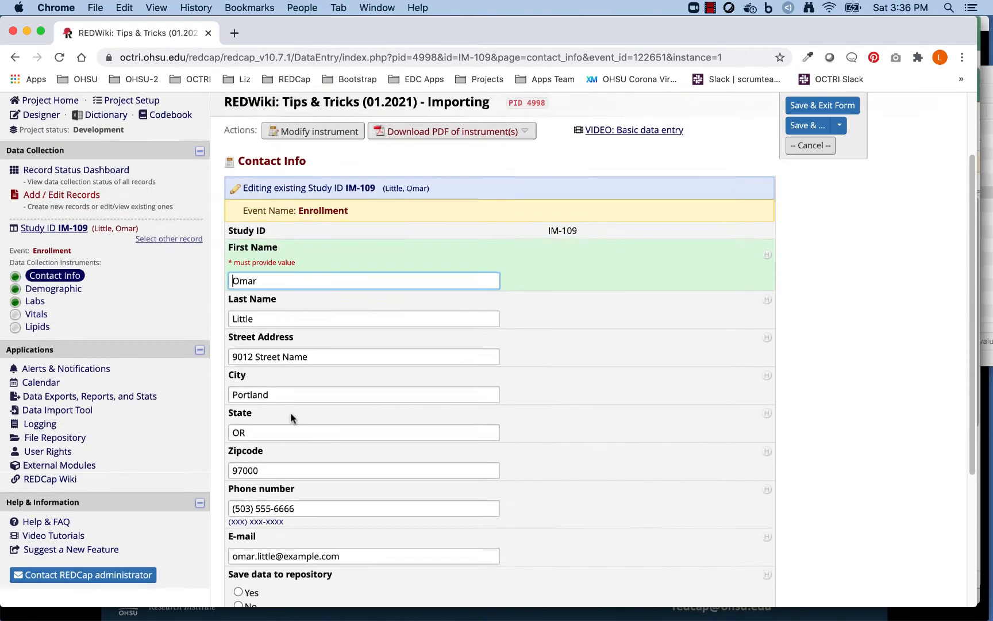
pyautogui.scroll(-10, 290, 414)
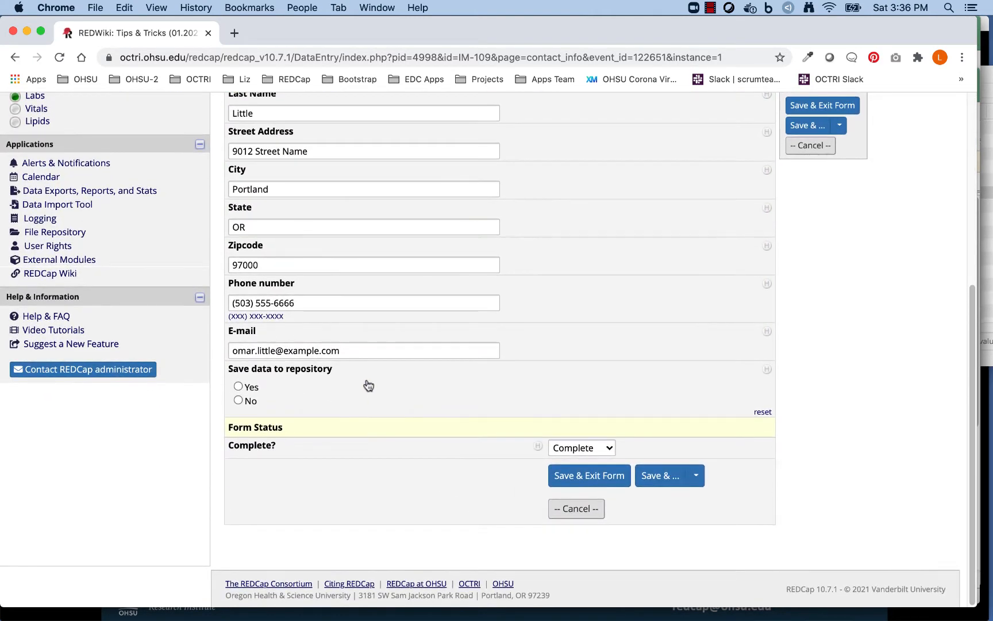
pyautogui.scroll(10, 232, 322)
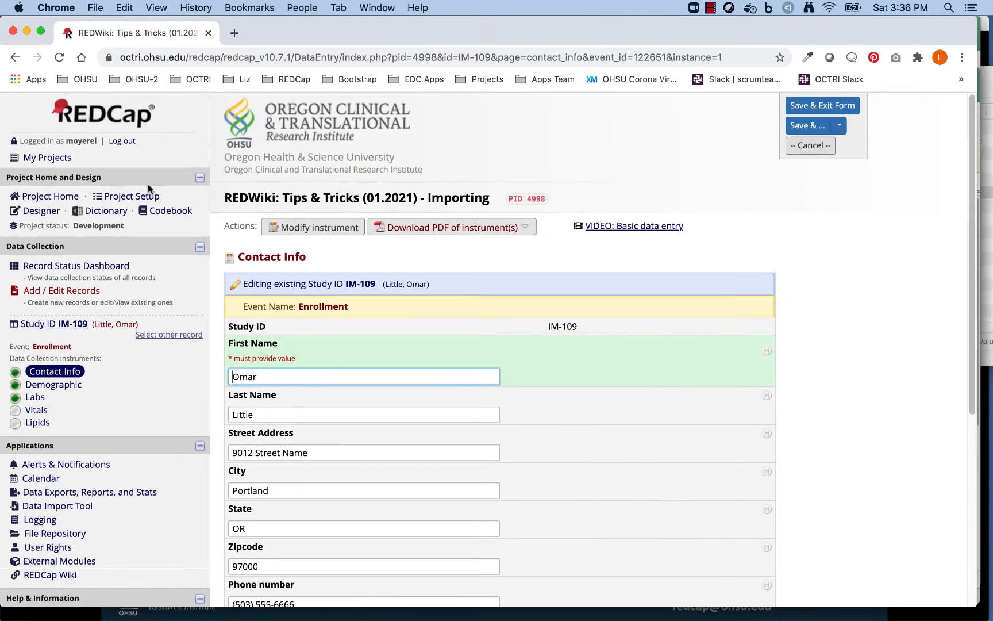
# Step: Switch to Finder, open 3-012020_import_longitudinal.csv in Excel, and move its window clear of the overwrite sheet's title bar
pyautogui.scroll(-3, 92, 322)
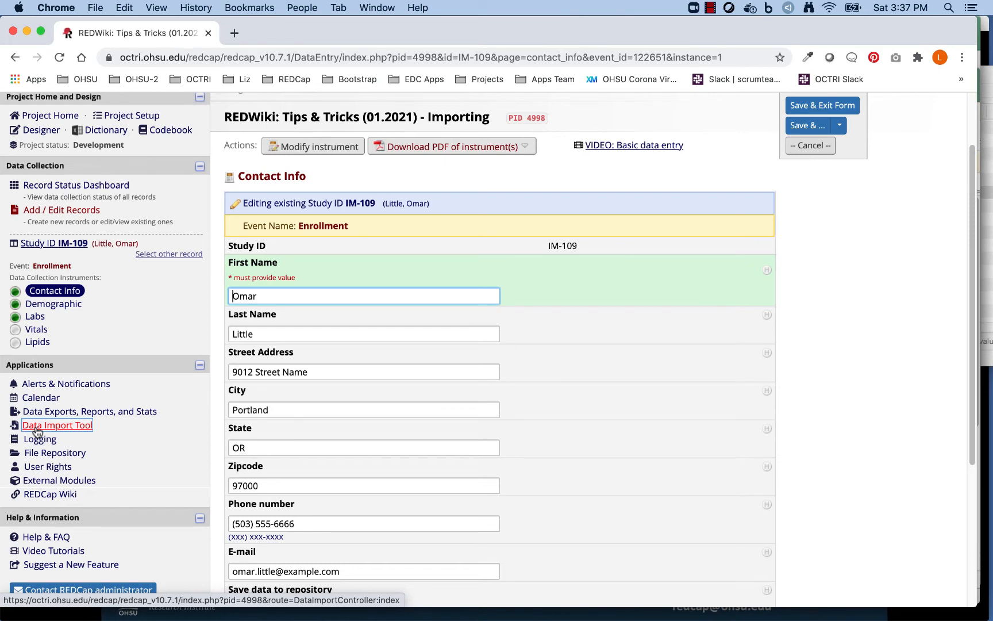
pyautogui.moveTo(236, 615)
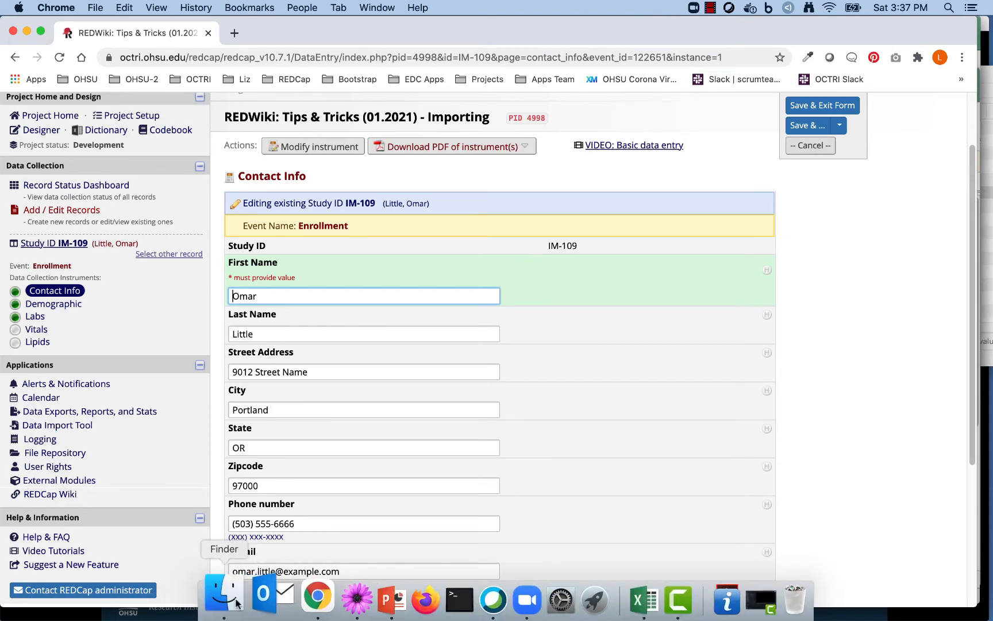
pyautogui.click(235, 602)
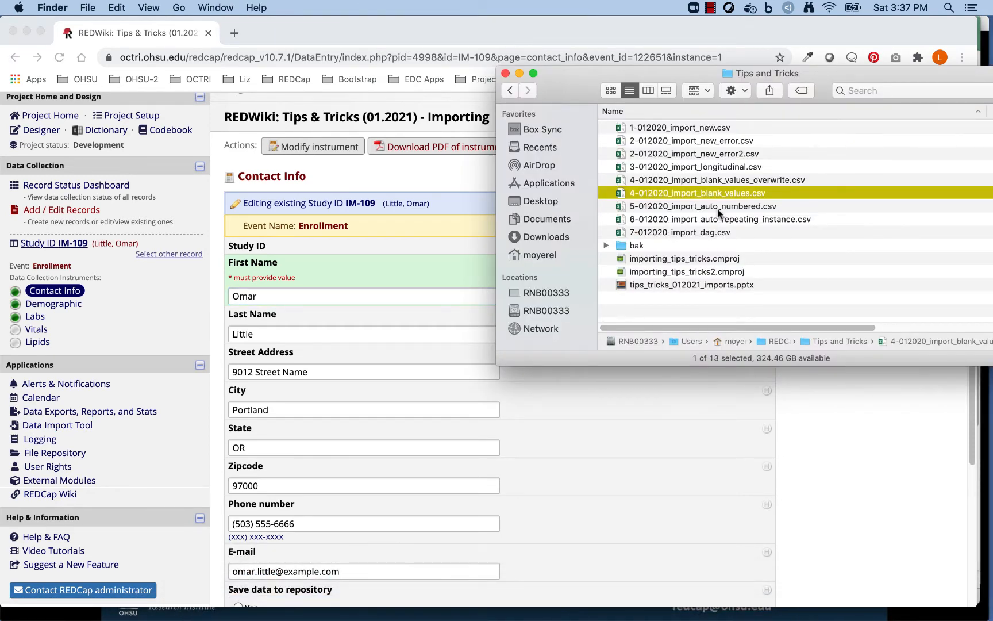
pyautogui.doubleClick(729, 168)
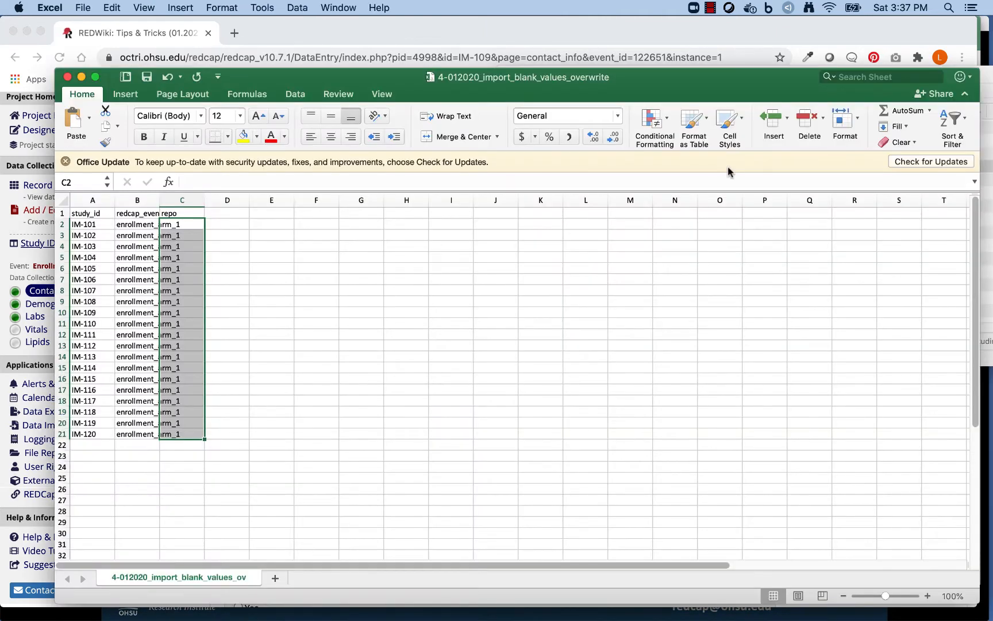
pyautogui.moveTo(452, 85); pyautogui.dragTo(427, 40)
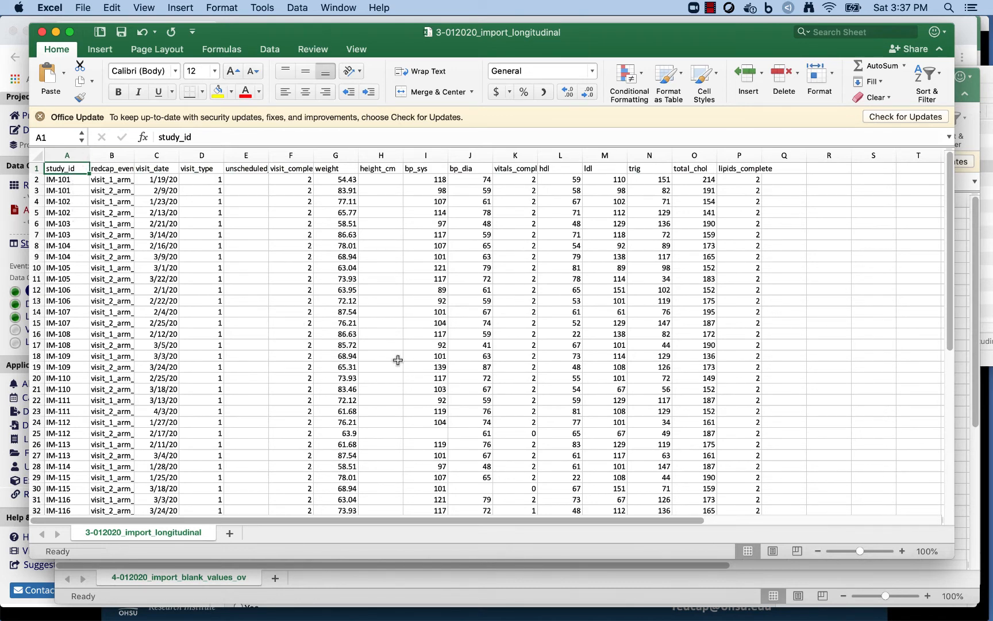
# Step: Enlarge the 3-012020_import_longitudinal window and widen the redcap_event_name column so its event names can be read
pyautogui.moveTo(955, 554); pyautogui.dragTo(970, 576)
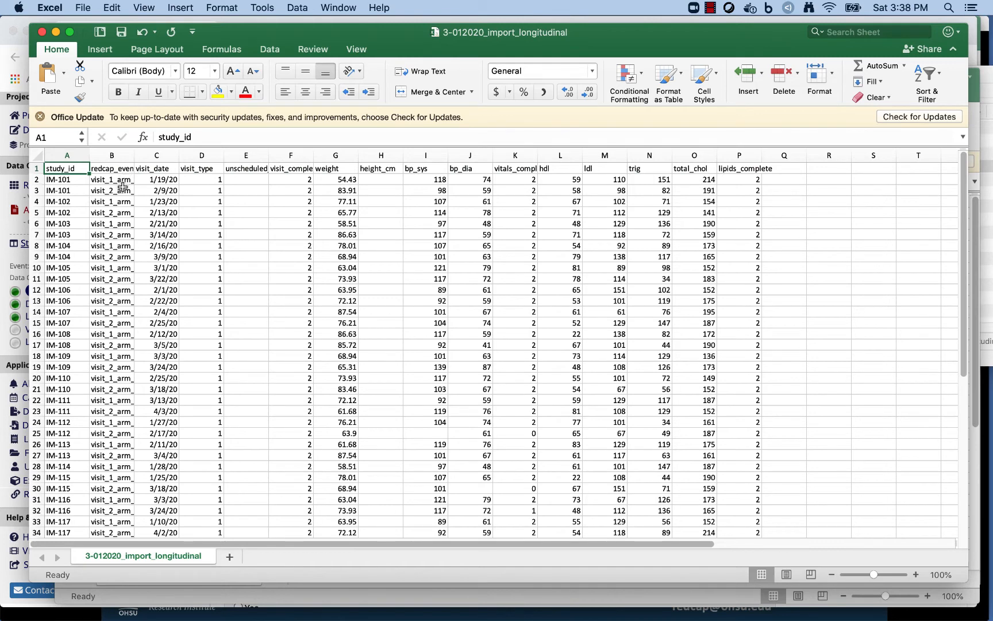
pyautogui.moveTo(134, 155); pyautogui.dragTo(150, 155)
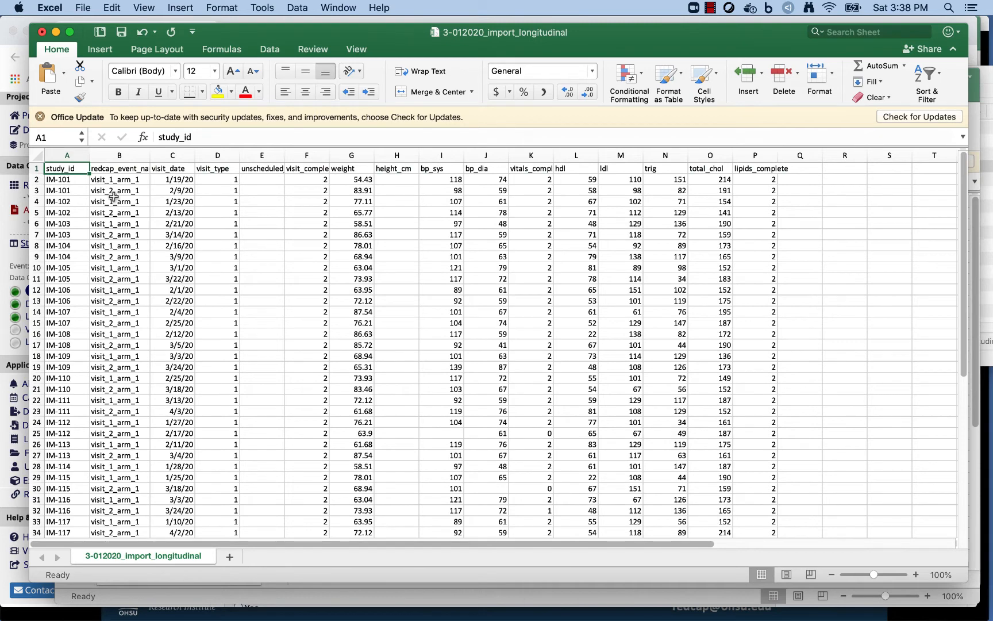
# Step: Switch to Chrome and upload 3-012020_import_longitudinal.csv in the Data Import Tool with the default import options
pyautogui.press('super+Tab')
pyautogui.press('super+Tab')
pyautogui.scroll(-2, 338, 248)
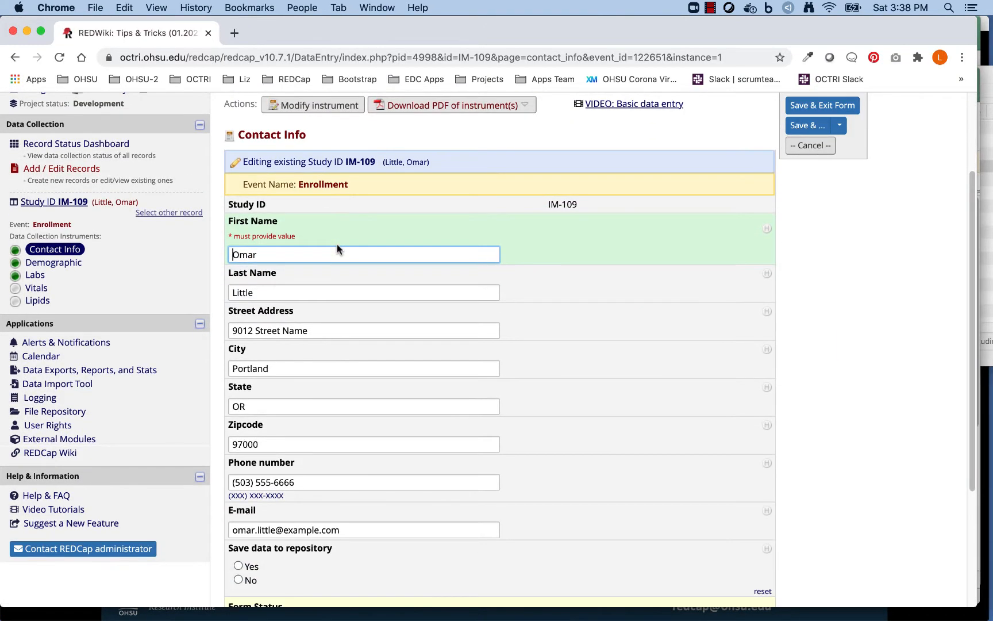
pyautogui.click(76, 384)
pyautogui.scroll(-5, 574, 359)
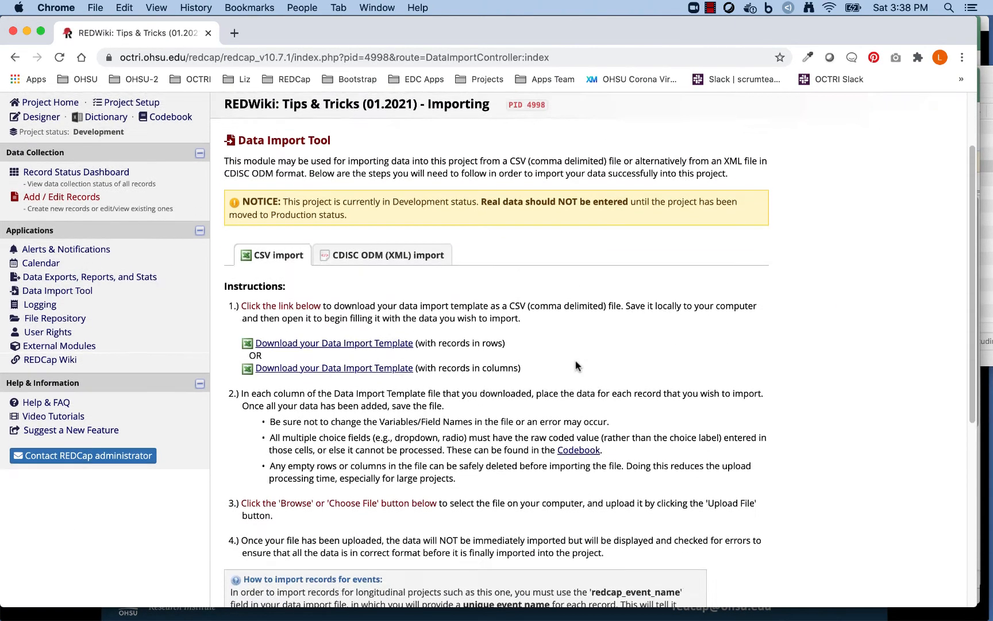
pyautogui.scroll(-5, 576, 361)
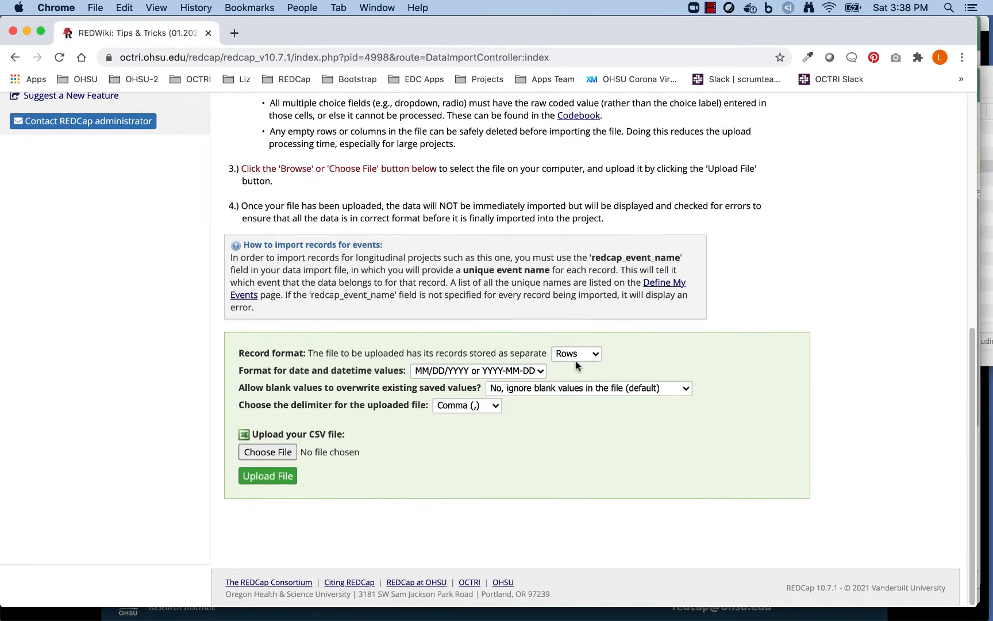
pyautogui.click(268, 454)
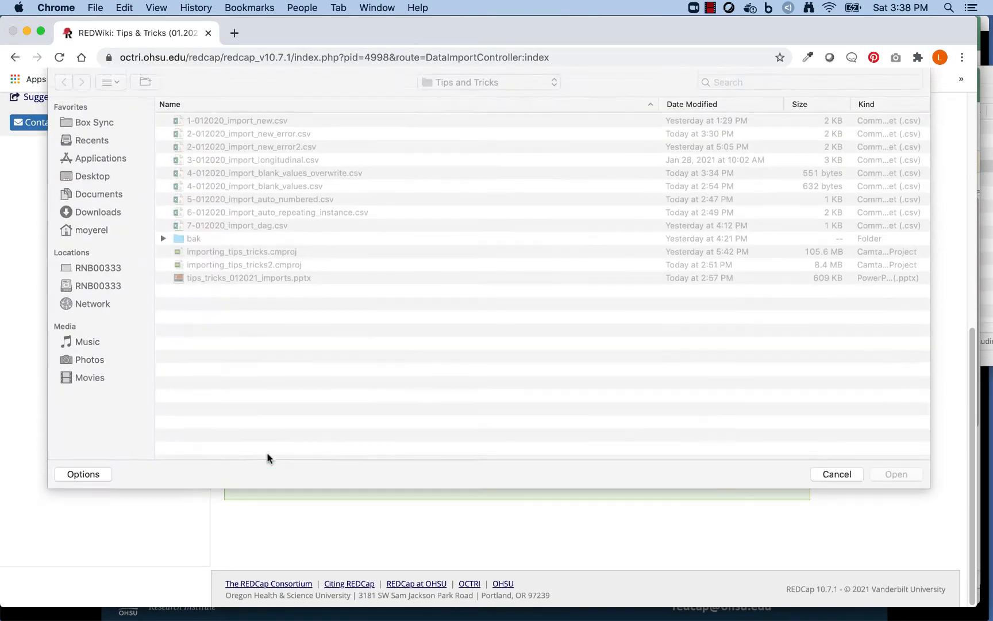
pyautogui.click(291, 160)
pyautogui.click(918, 479)
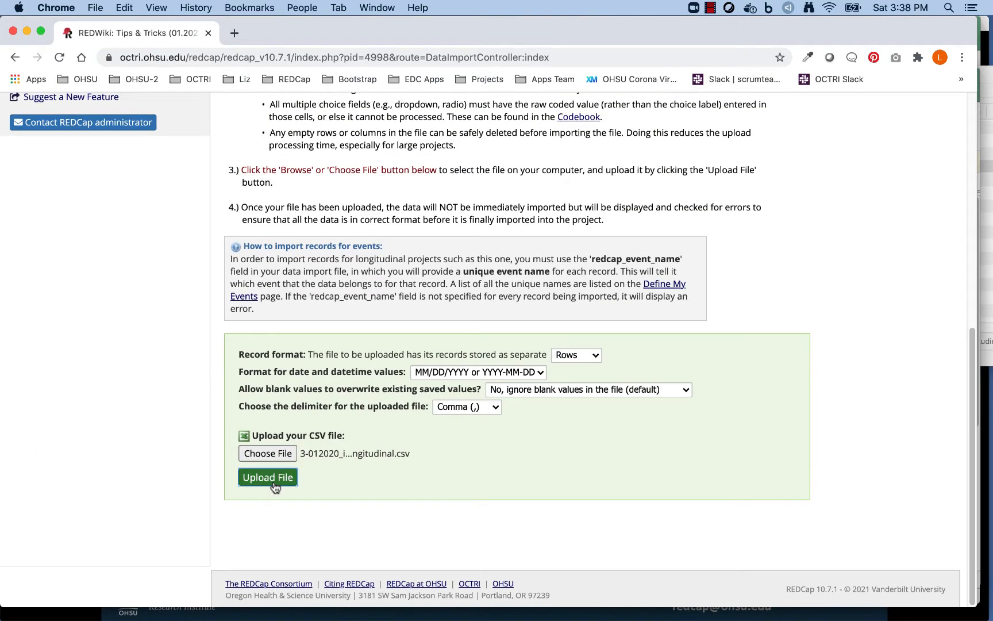
pyautogui.click(272, 478)
# Step: Review the visit_date warnings and the event names, visit, vitals and lipids columns in the Data Display Table
pyautogui.scroll(-5, 454, 314)
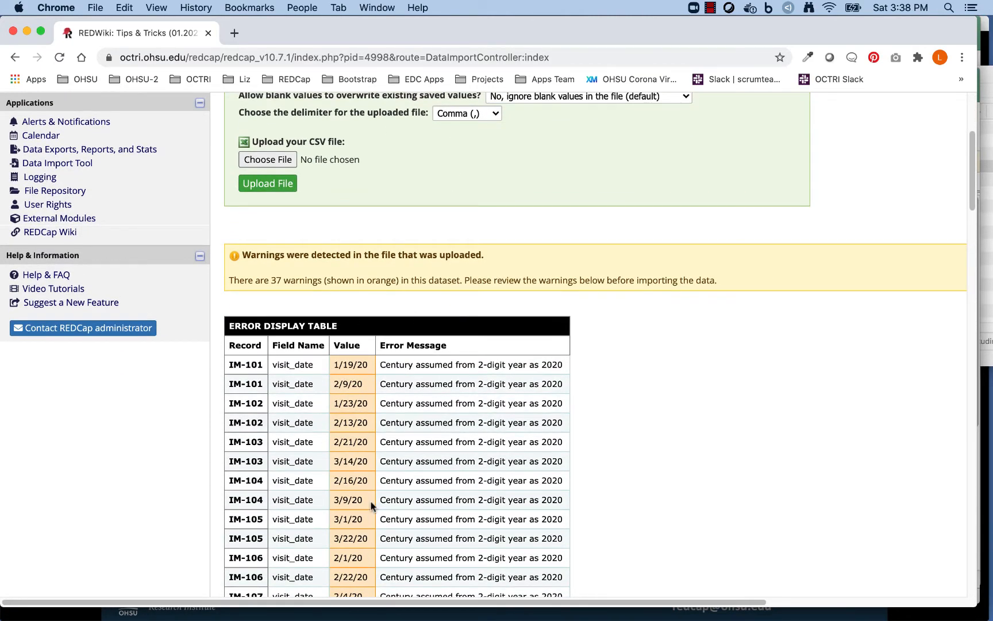
pyautogui.scroll(-14, 371, 505)
pyautogui.scroll(-20, 371, 506)
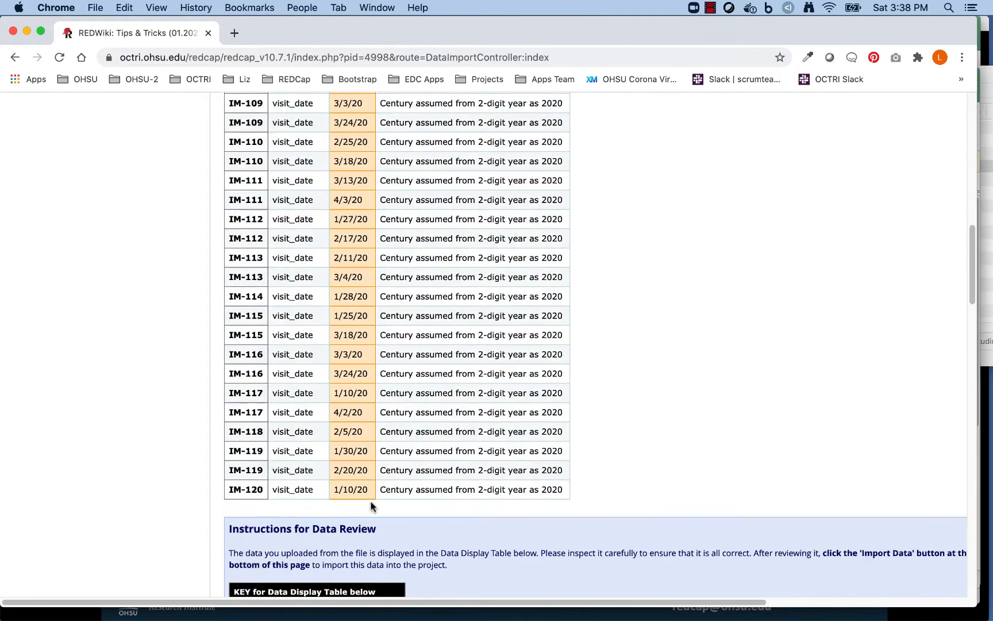
pyautogui.scroll(-5, 371, 506)
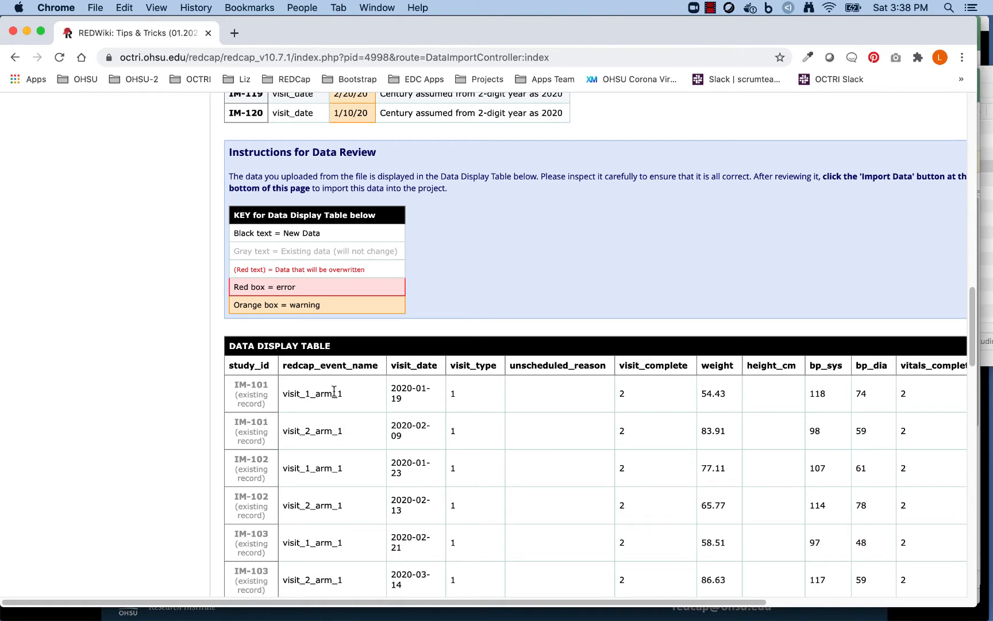
pyautogui.hscroll(1, 325, 431)
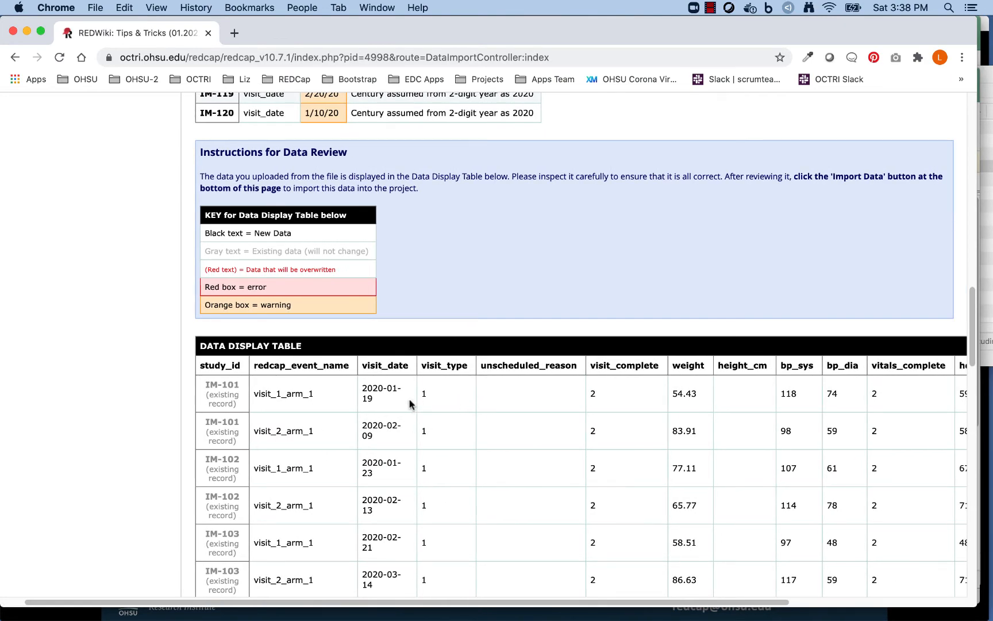
pyautogui.hscroll(5, 410, 404)
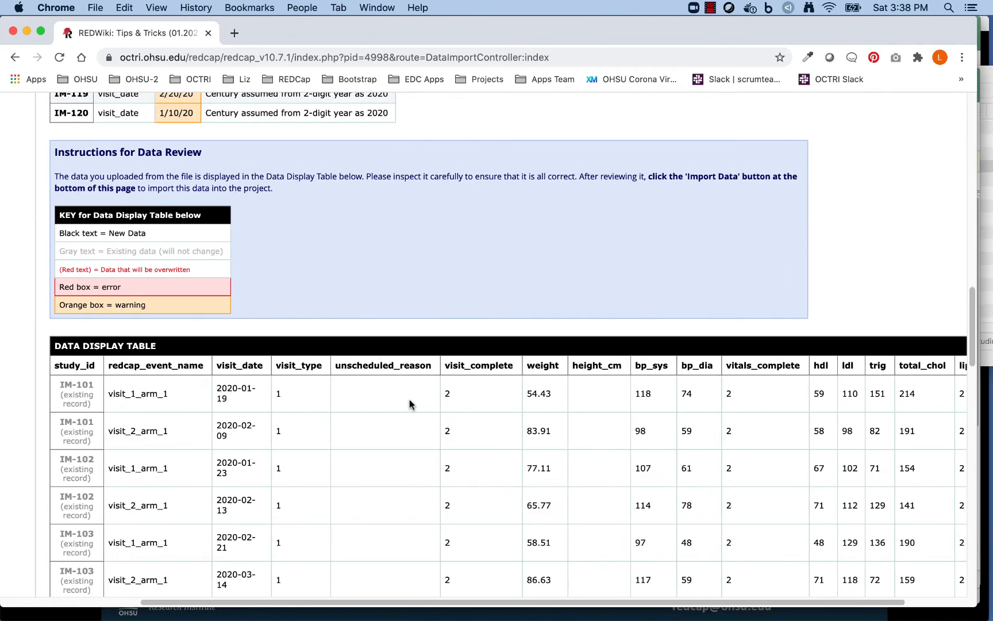
pyautogui.hscroll(3, 410, 404)
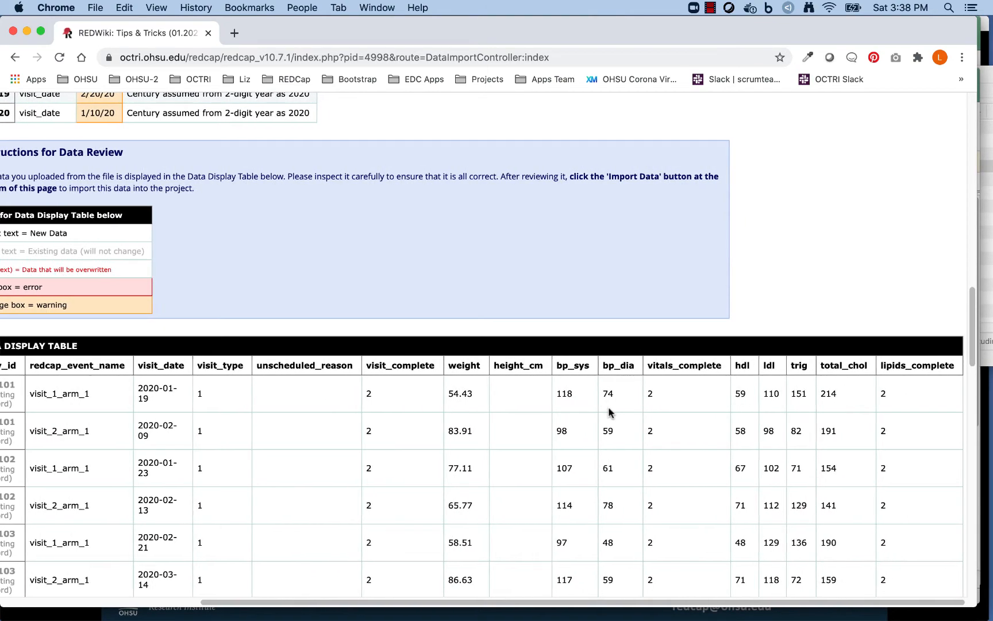
pyautogui.hscroll(-8, 811, 405)
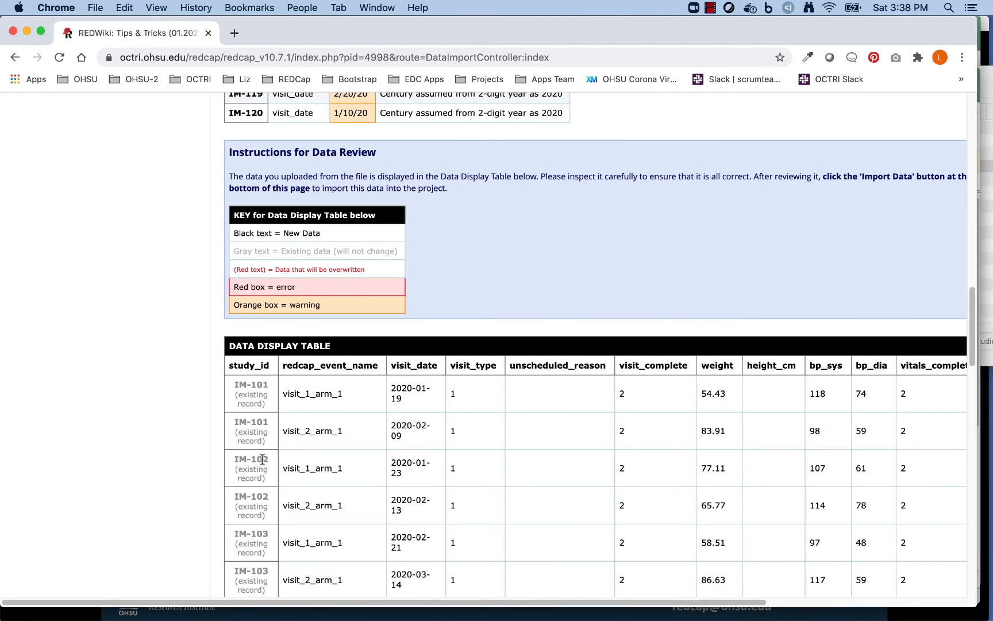
pyautogui.scroll(-3, 262, 459)
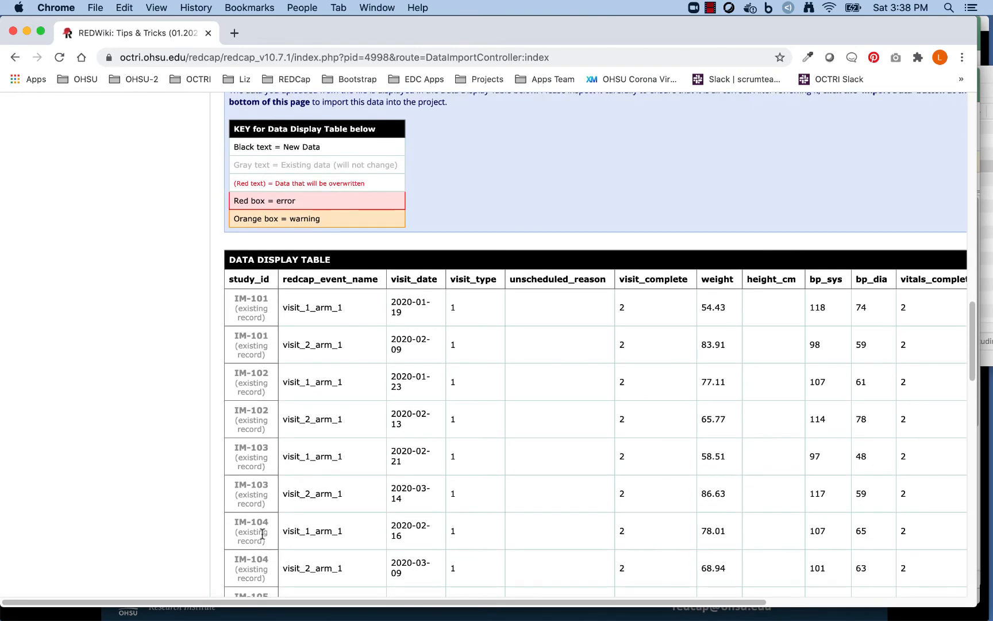
pyautogui.scroll(-1, 262, 534)
pyautogui.hscroll(3, 263, 533)
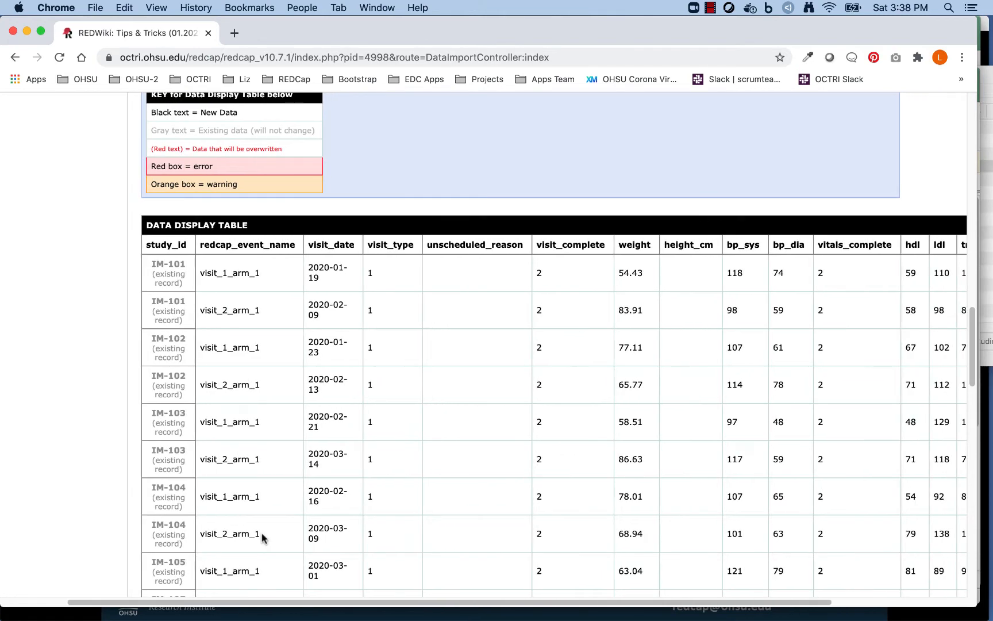
pyautogui.hscroll(1, 262, 538)
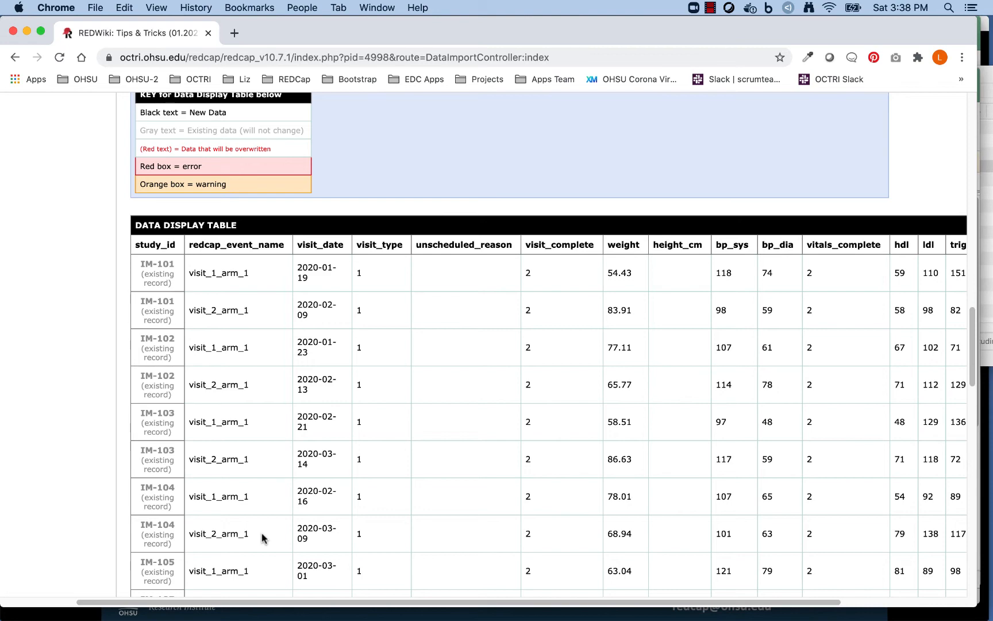
pyautogui.hscroll(-3, 262, 534)
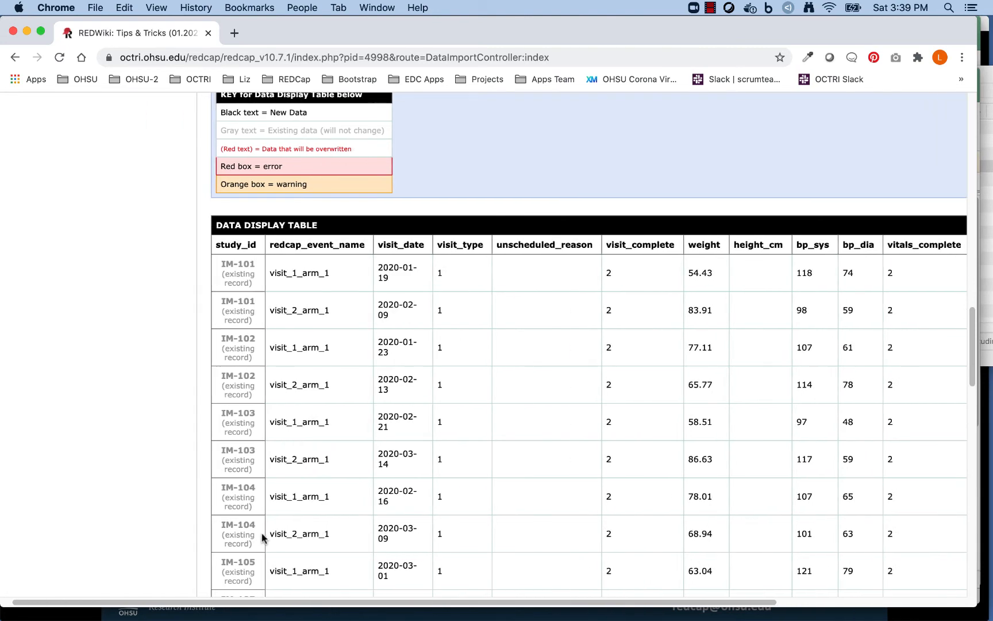
# Step: Recheck the uploaded file's warnings and display table, and import the longitudinal visit data into the project
pyautogui.scroll(15, 262, 535)
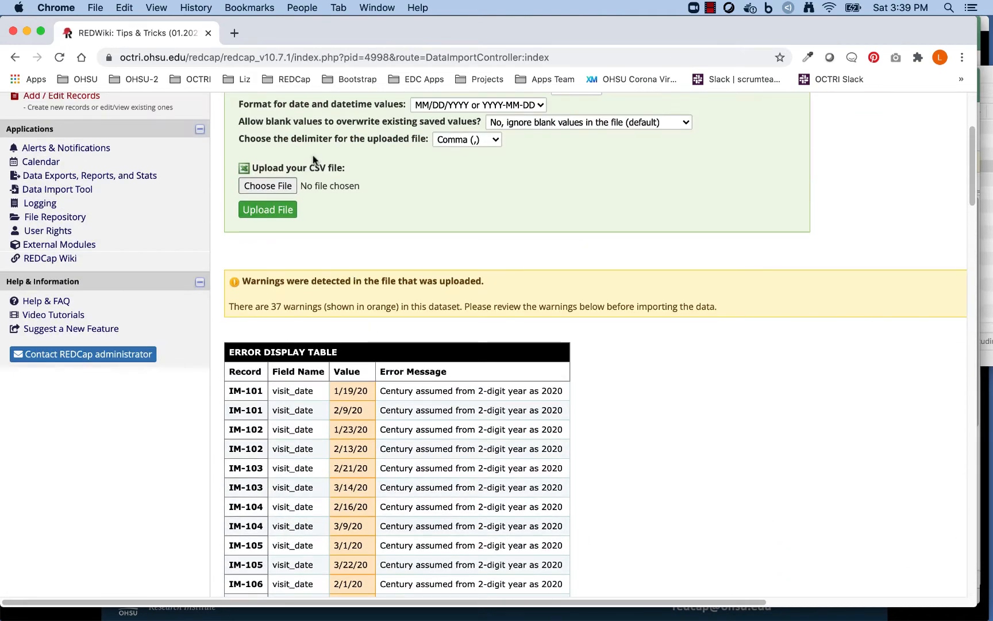
pyautogui.scroll(-15, 483, 243)
pyautogui.scroll(-15, 336, 435)
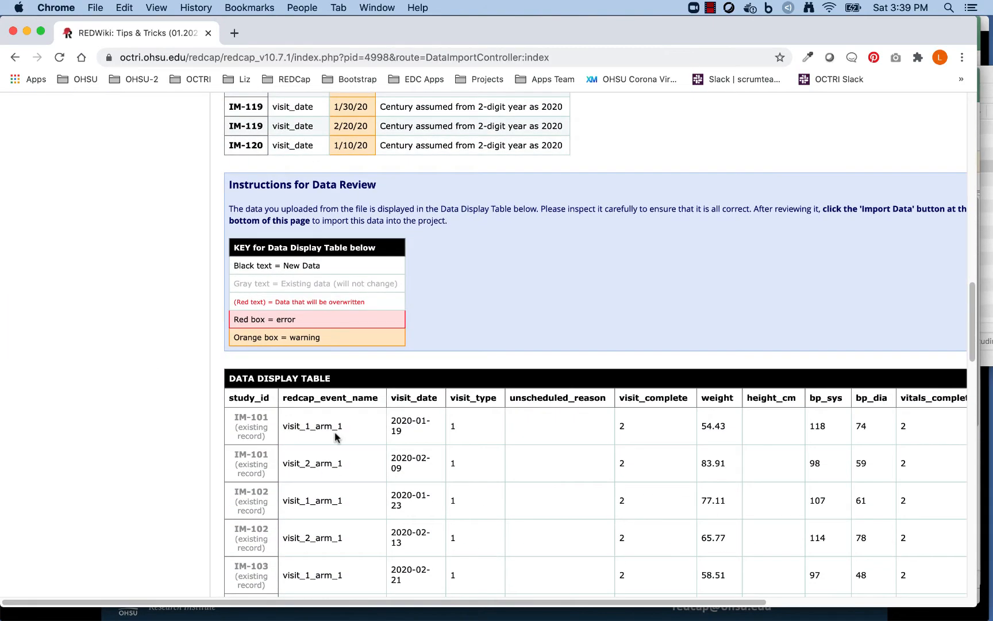
pyautogui.scroll(-10, 336, 433)
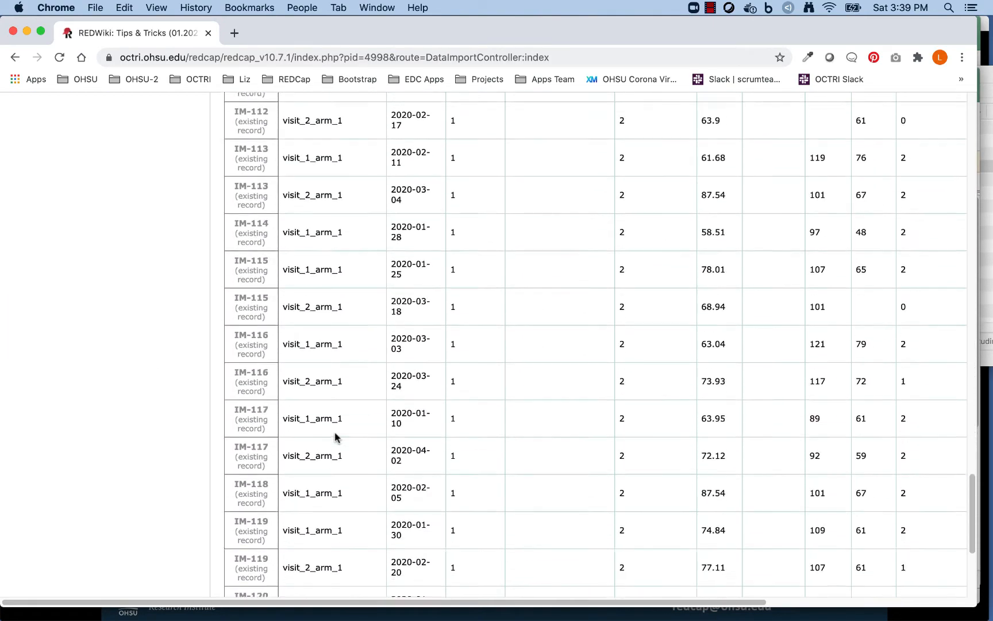
pyautogui.click(288, 456)
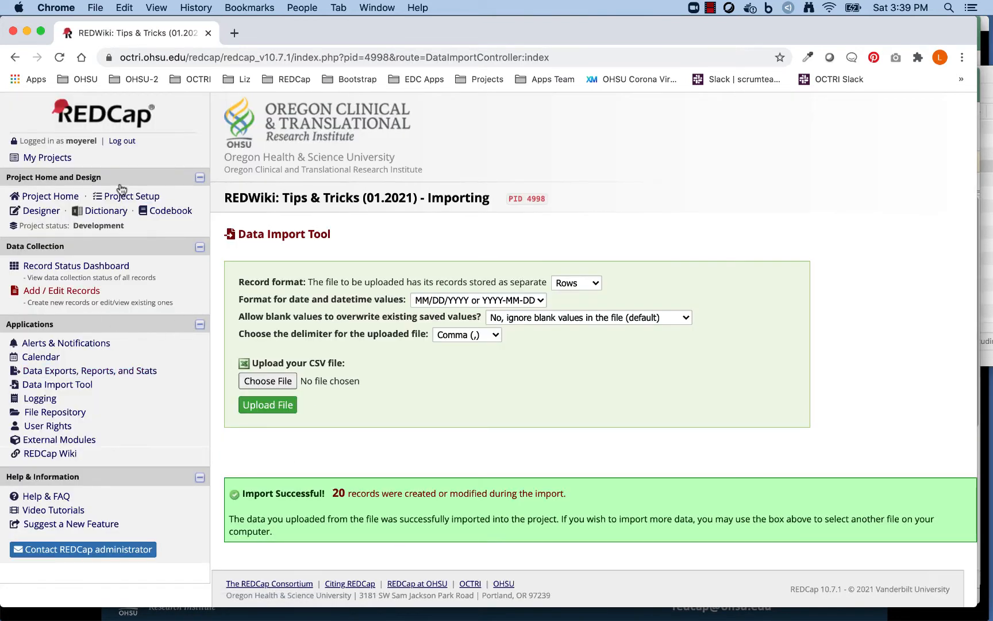
# Step: Check the Visit 1 and Visit 2 form statuses in the Record Status Dashboard and open record IM-102's home page
pyautogui.click(111, 268)
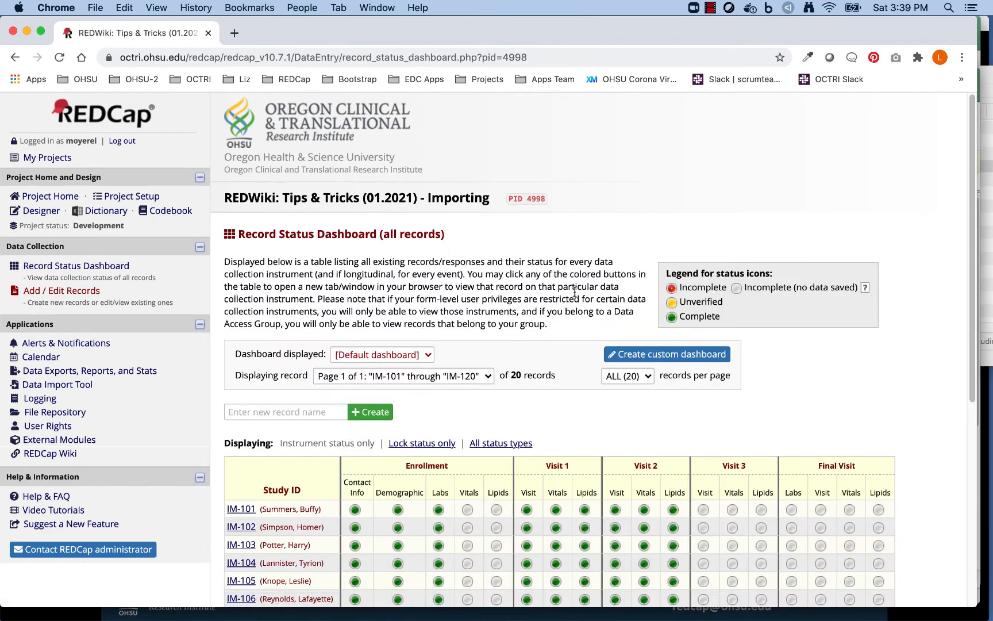
pyautogui.scroll(-5, 574, 295)
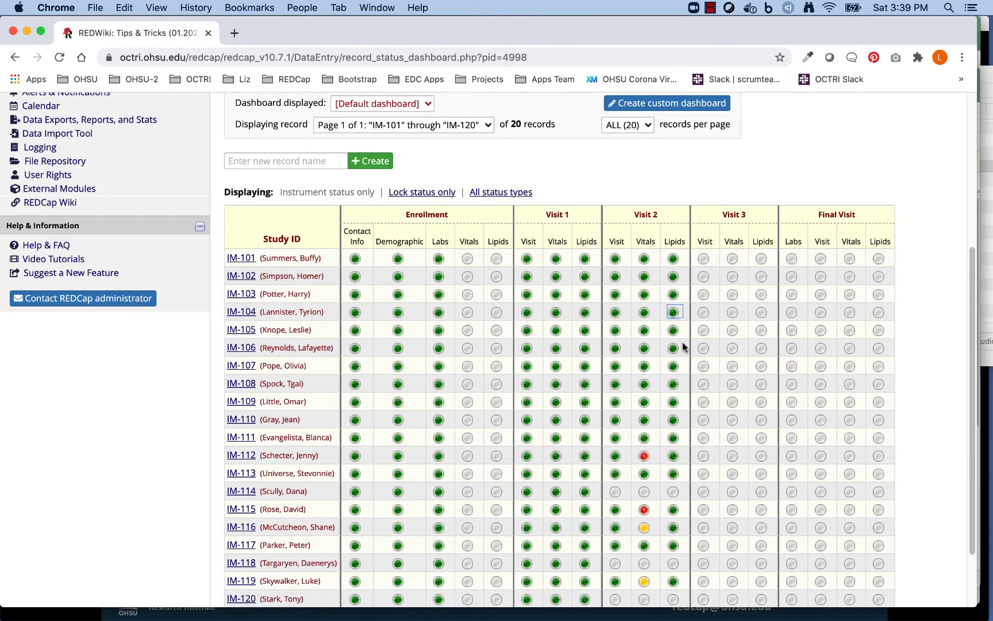
pyautogui.click(240, 276)
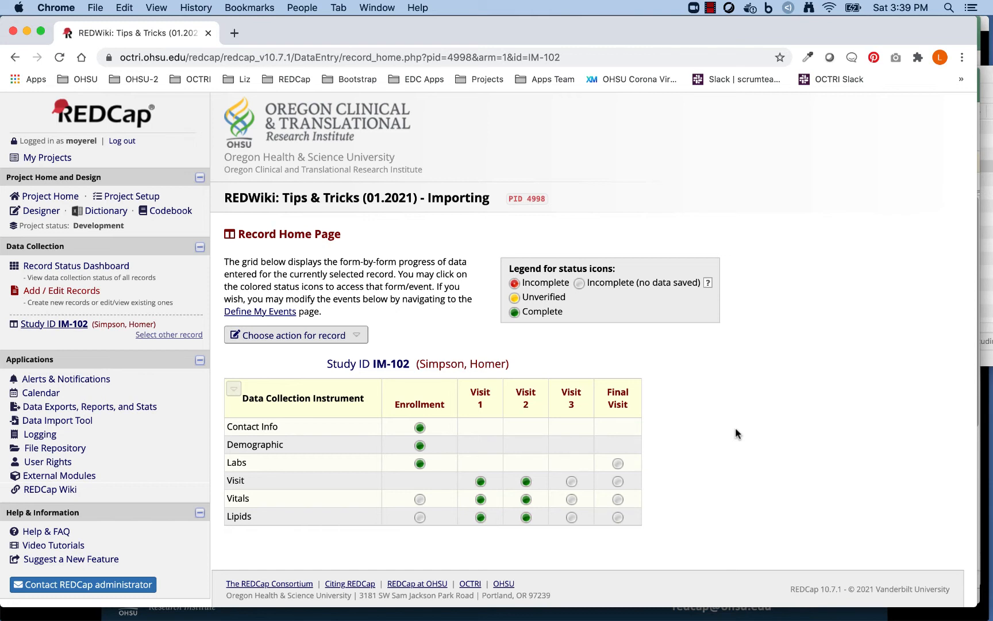
# Step: Return to the project list and open the "REDWiki: Tips & Tricks (01.2021) - Import with Auto Numbering" project
pyautogui.click(60, 161)
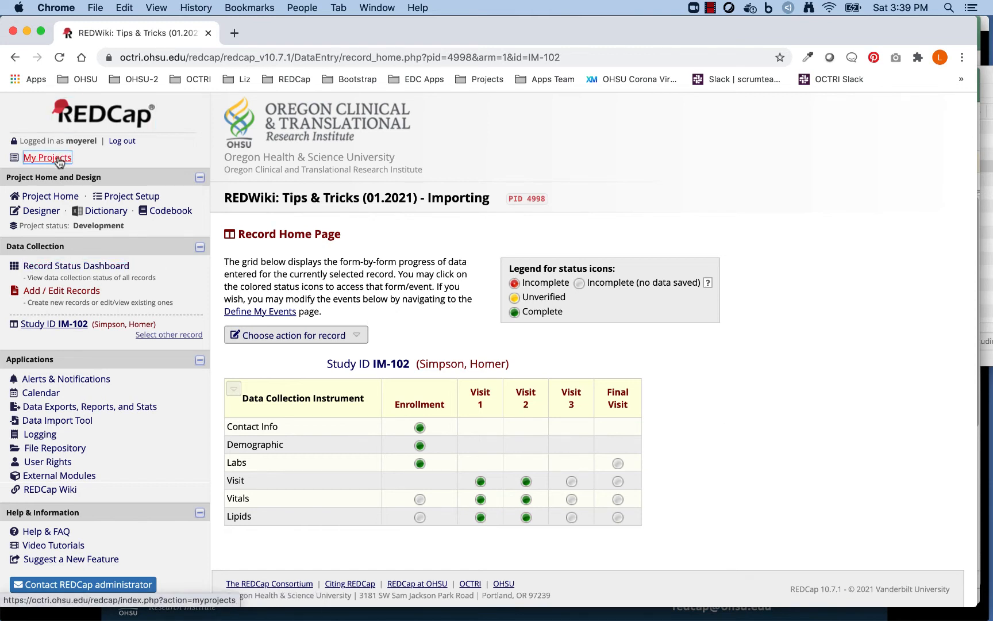
pyautogui.scroll(-2, 529, 189)
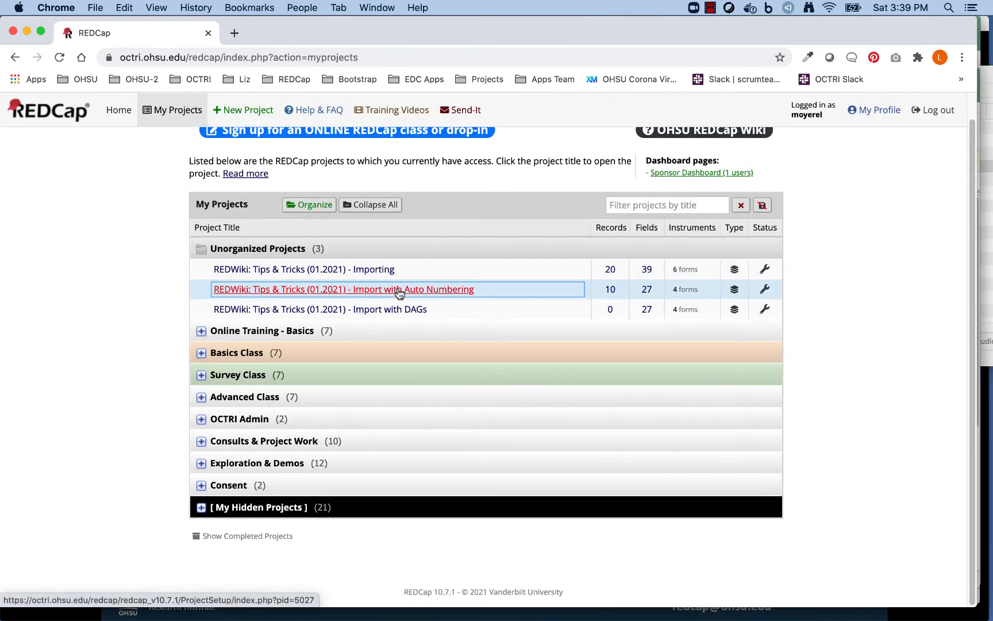
pyautogui.click(441, 292)
# Step: Examine the project's optional modules, view the repeatable instruments and events settings, and close them without changes
pyautogui.scroll(-3, 468, 244)
pyautogui.scroll(-3, 468, 246)
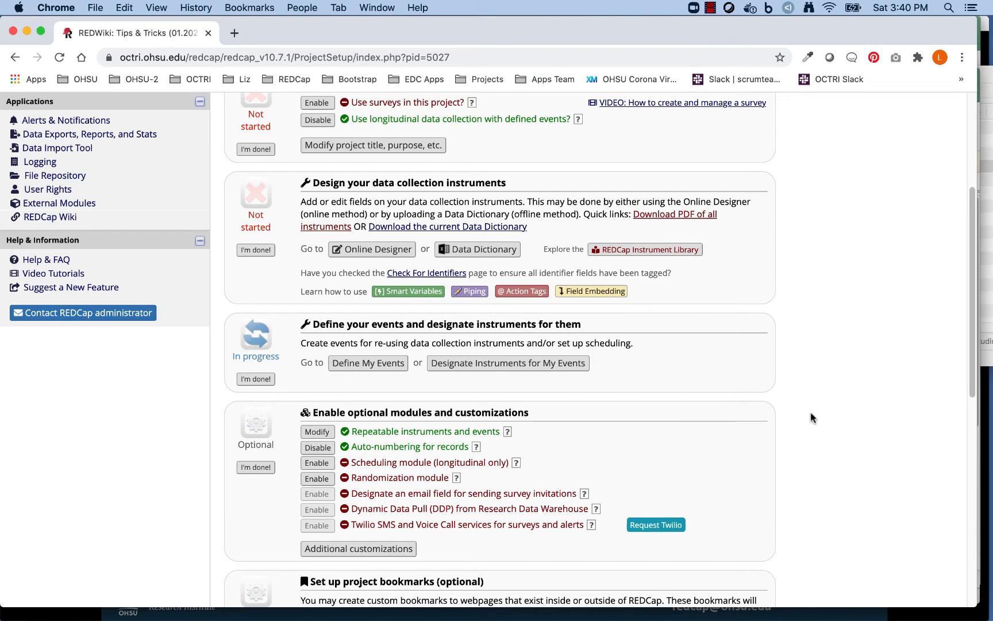
pyautogui.scroll(1, 810, 412)
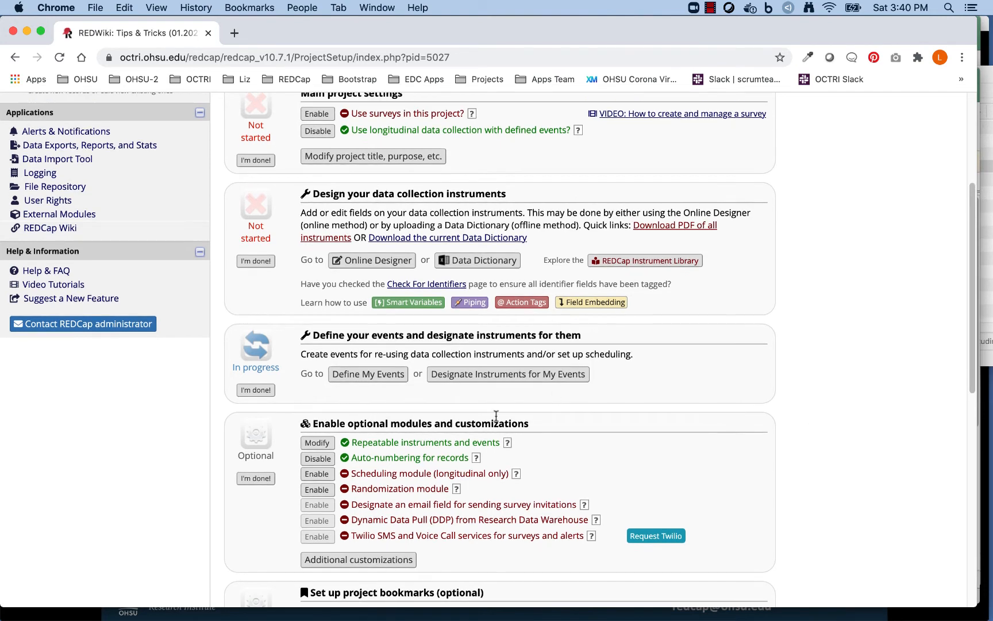
pyautogui.click(313, 443)
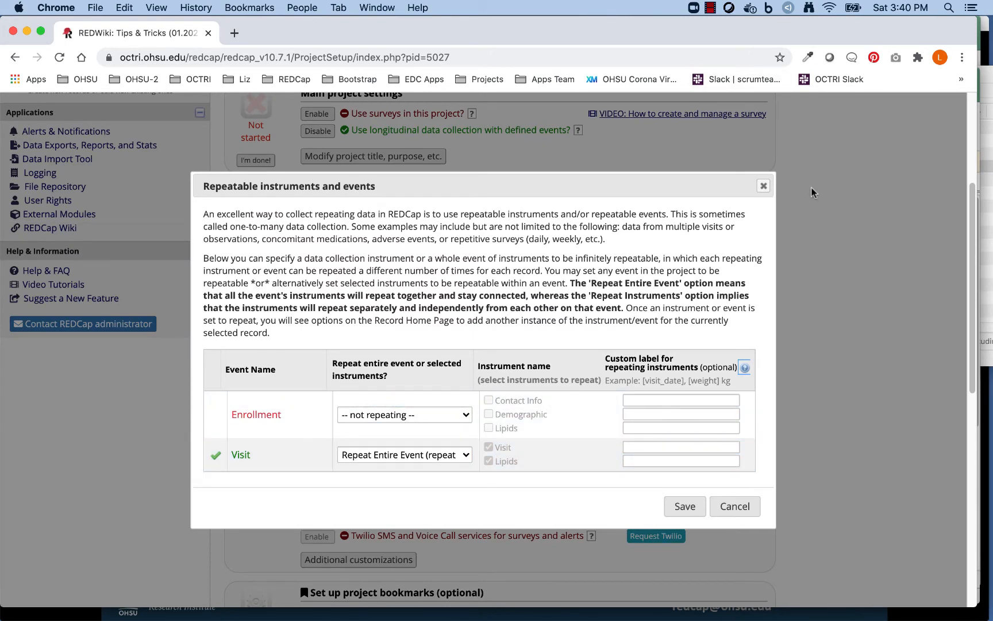
pyautogui.click(764, 187)
# Step: Open the Record Status Dashboard, check the form statuses, and open record 1's Visit form to view its fields
pyautogui.scroll(5, 580, 281)
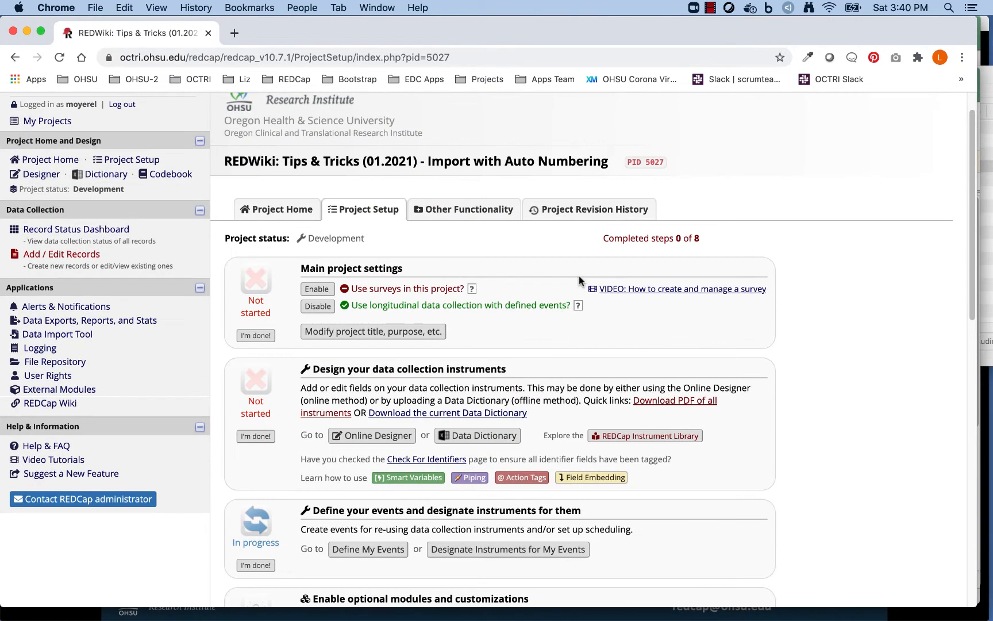
pyautogui.scroll(2, 579, 281)
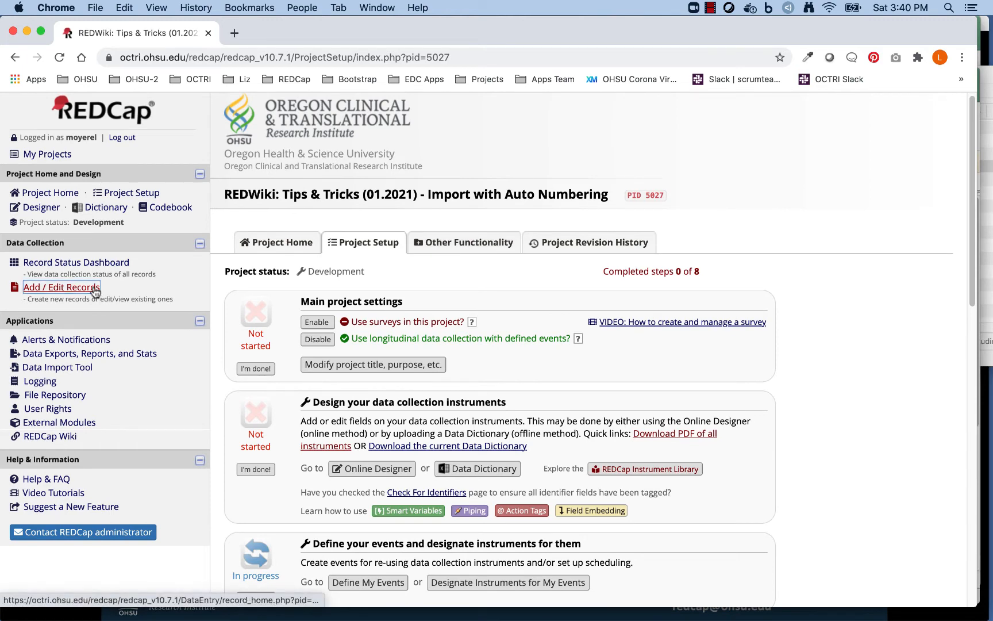
pyautogui.click(120, 263)
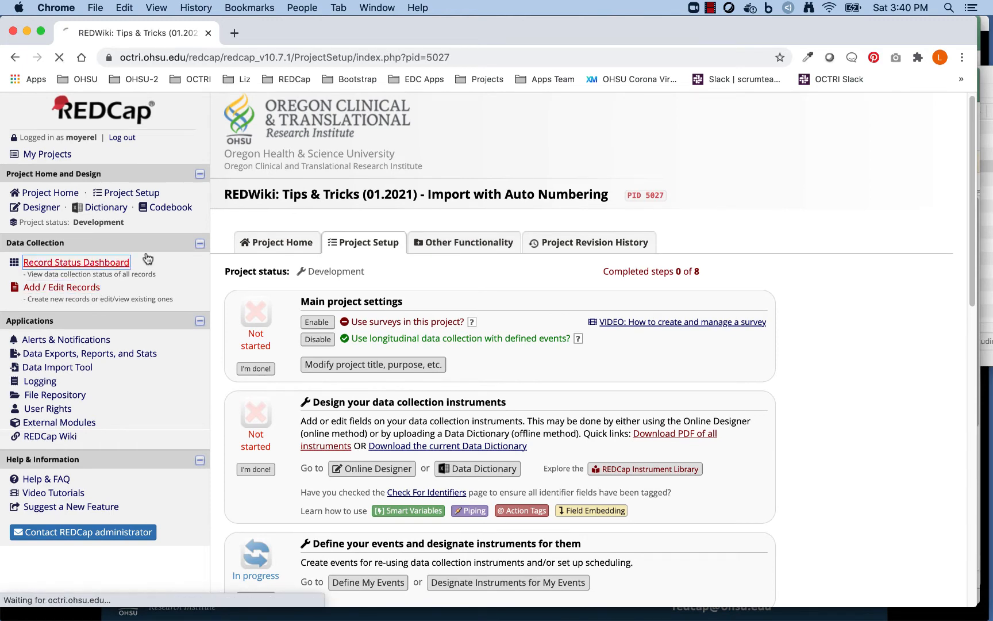
pyautogui.scroll(-5, 494, 287)
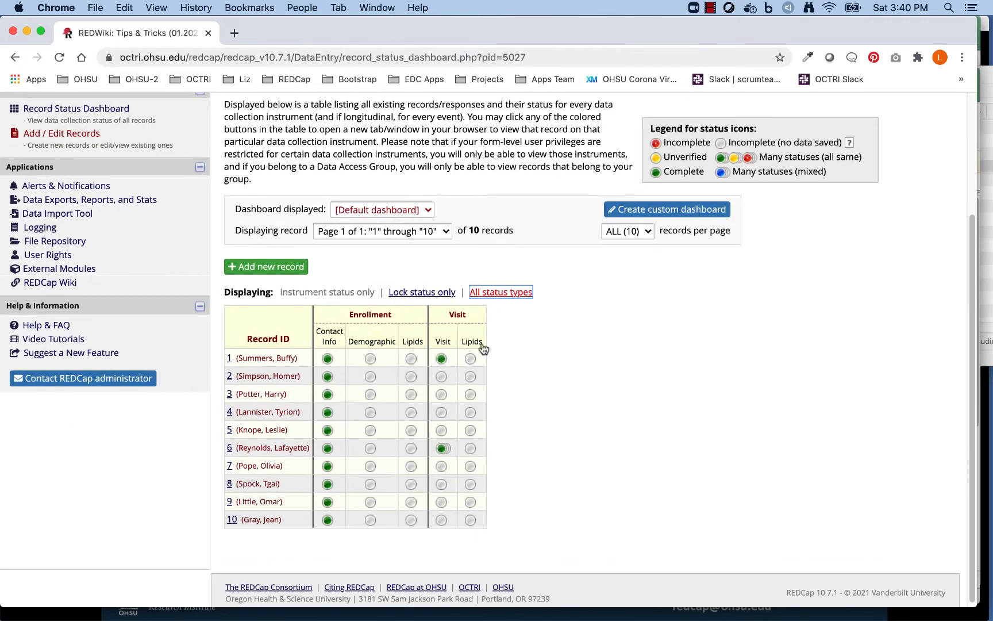
pyautogui.click(442, 360)
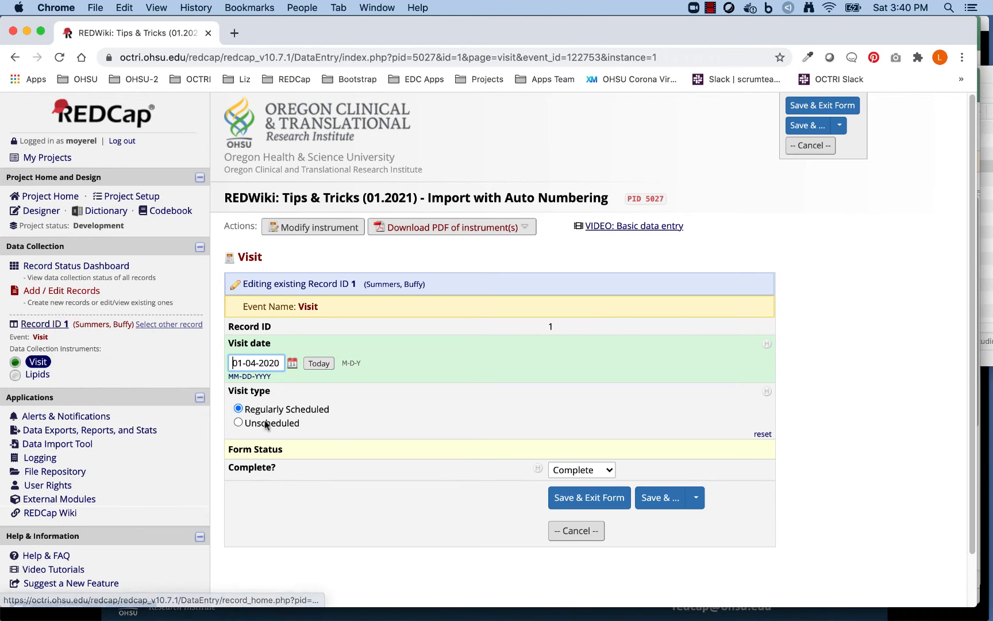
# Step: Return to record 1's home page, then open record 6's home page from the Record Status Dashboard to view its repeated visits
pyautogui.click(38, 323)
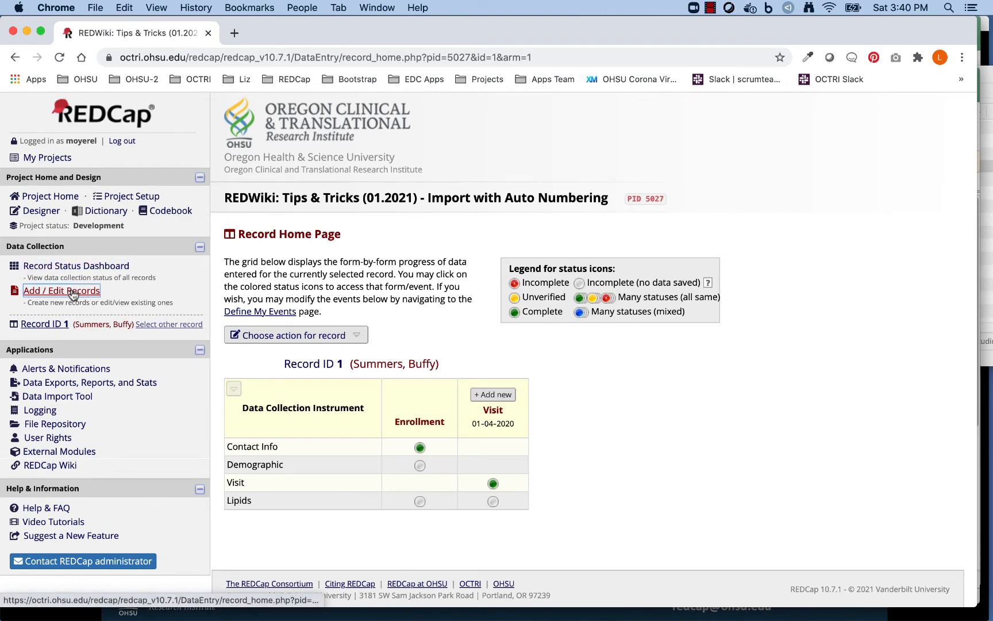
pyautogui.click(74, 266)
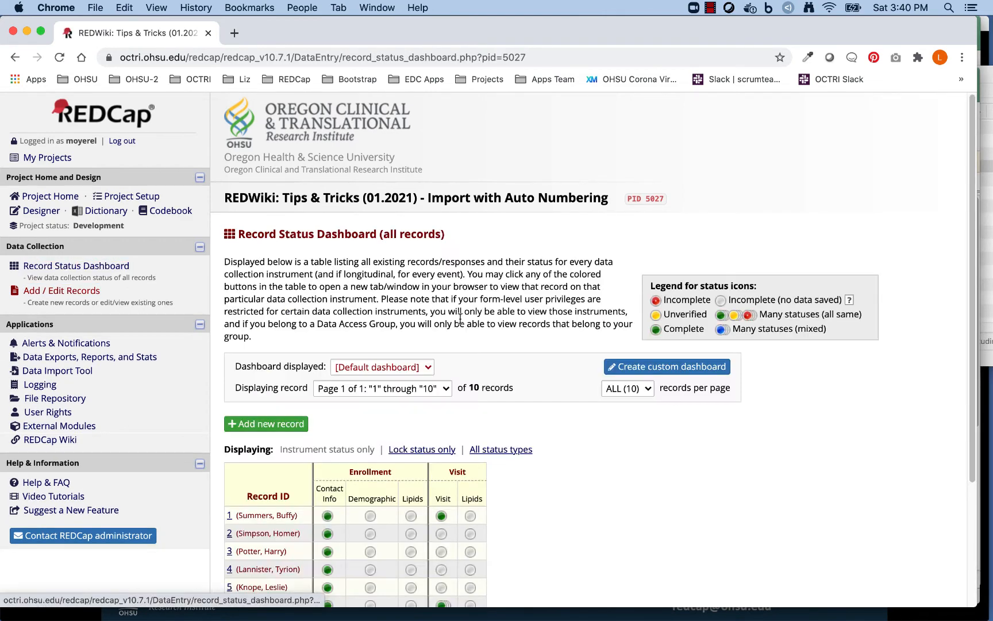
pyautogui.scroll(-5, 459, 322)
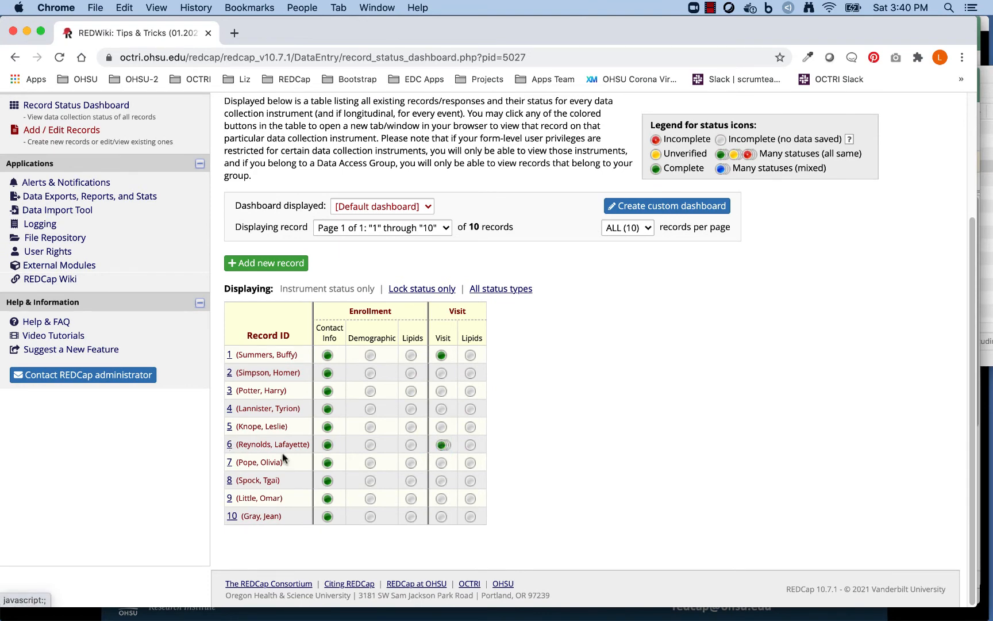
pyautogui.click(229, 444)
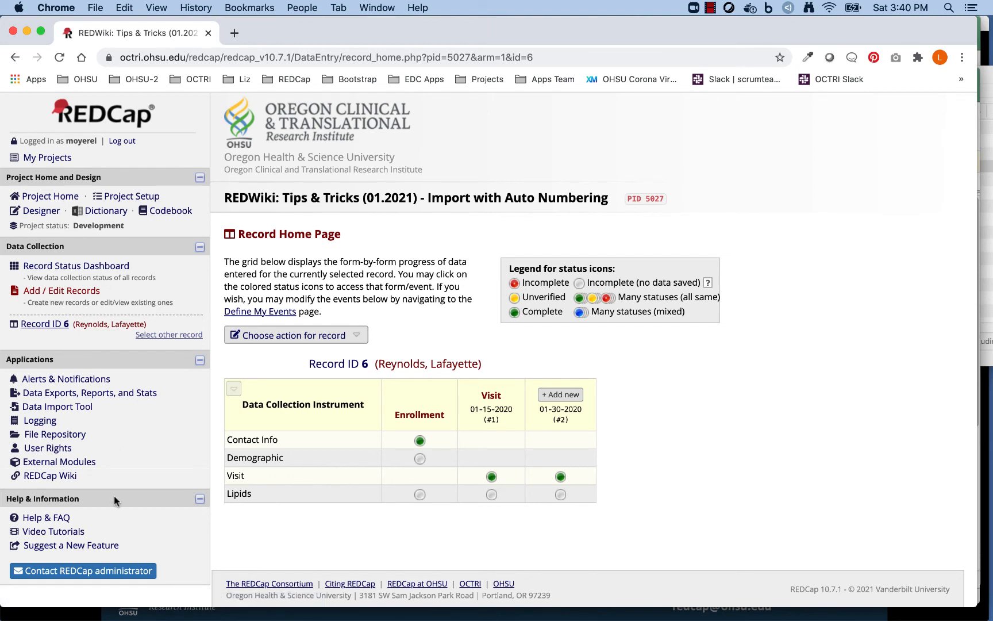
# Step: Open Add / Edit Records and examine the list of existing record IDs without selecting one
pyautogui.moveTo(224, 618)
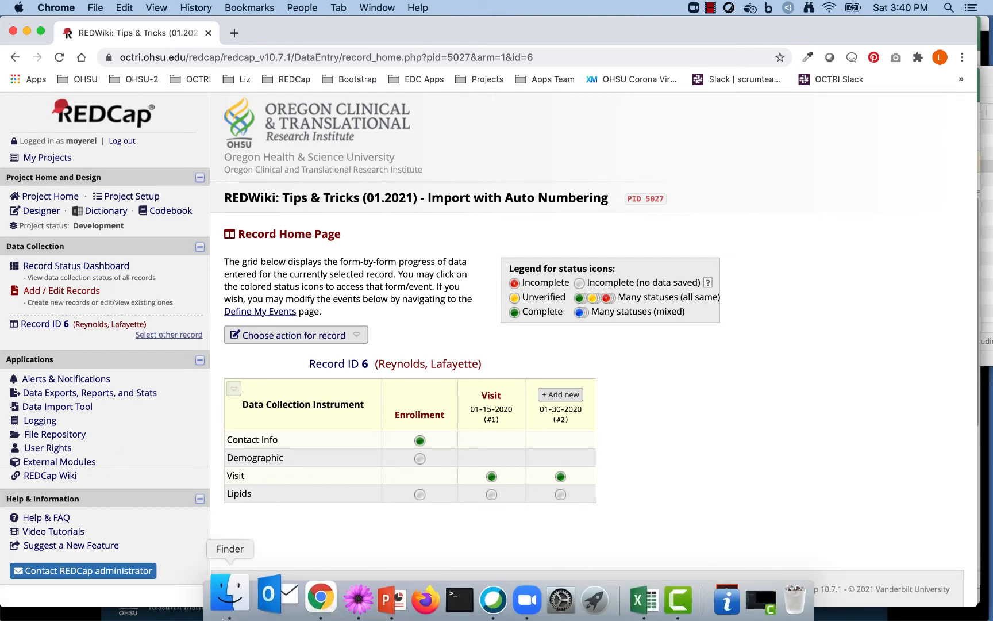
pyautogui.click(67, 292)
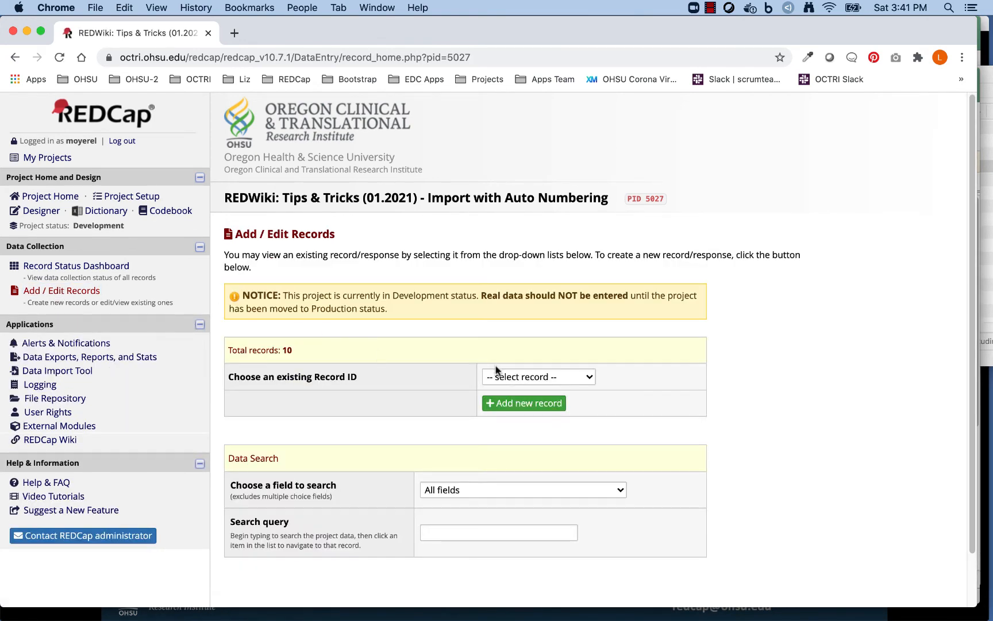
pyautogui.click(498, 378)
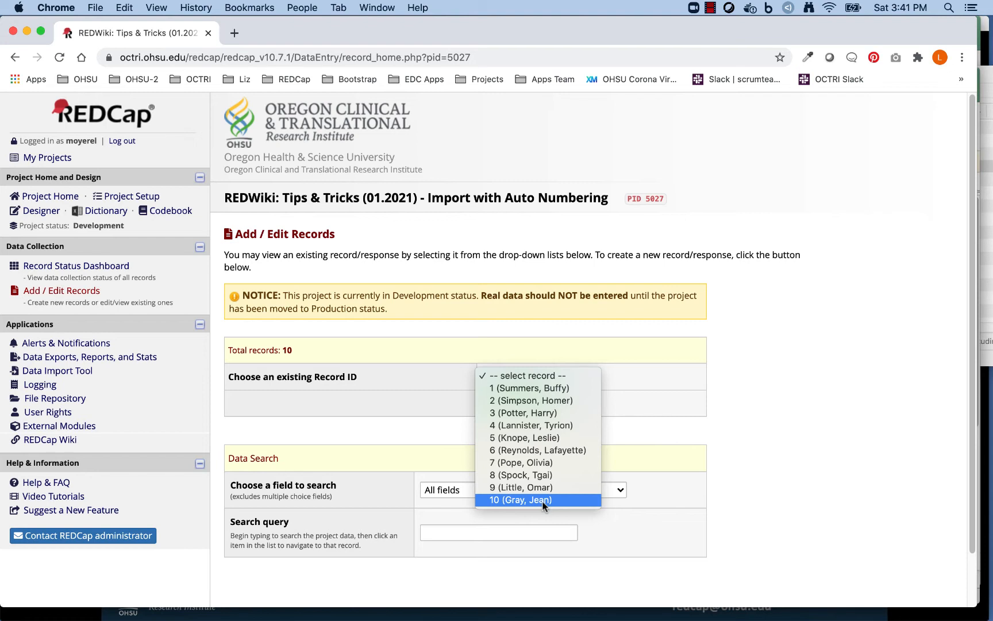
pyautogui.click(838, 474)
pyautogui.moveTo(503, 598)
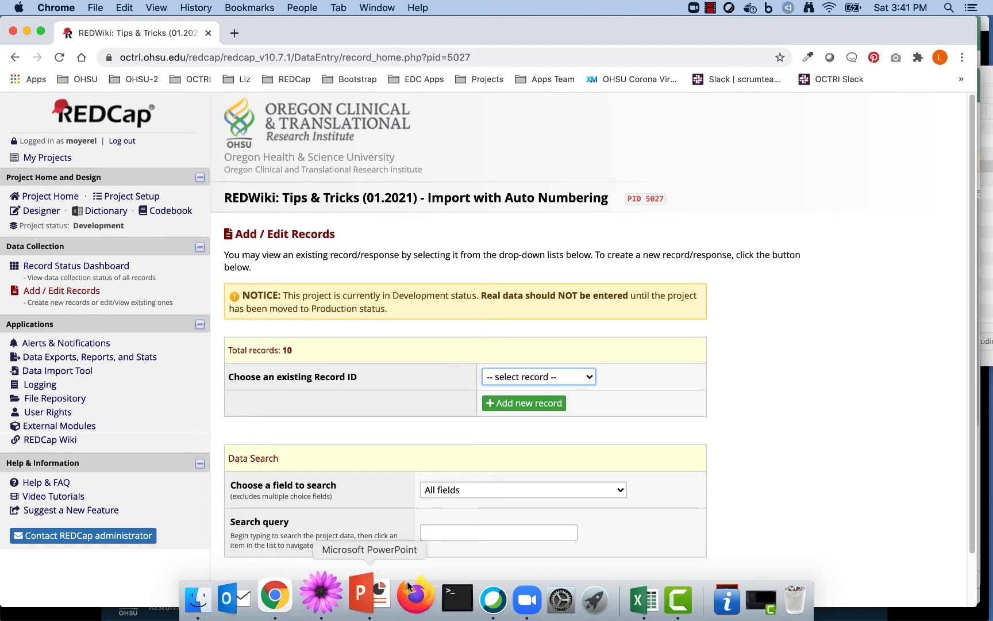
pyautogui.click(575, 378)
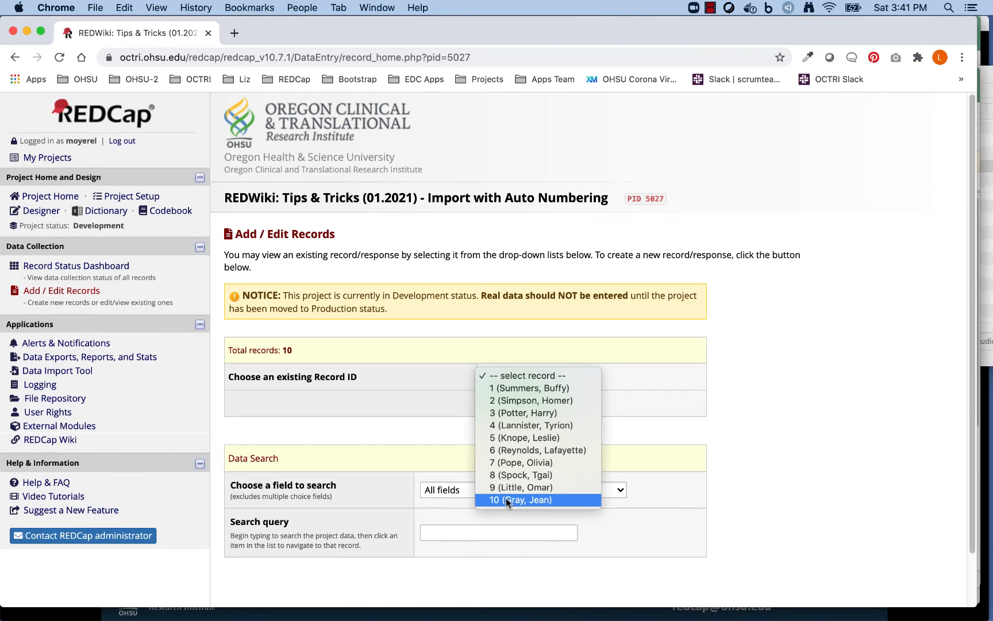
pyautogui.click(735, 495)
pyautogui.scroll(-2, 490, 546)
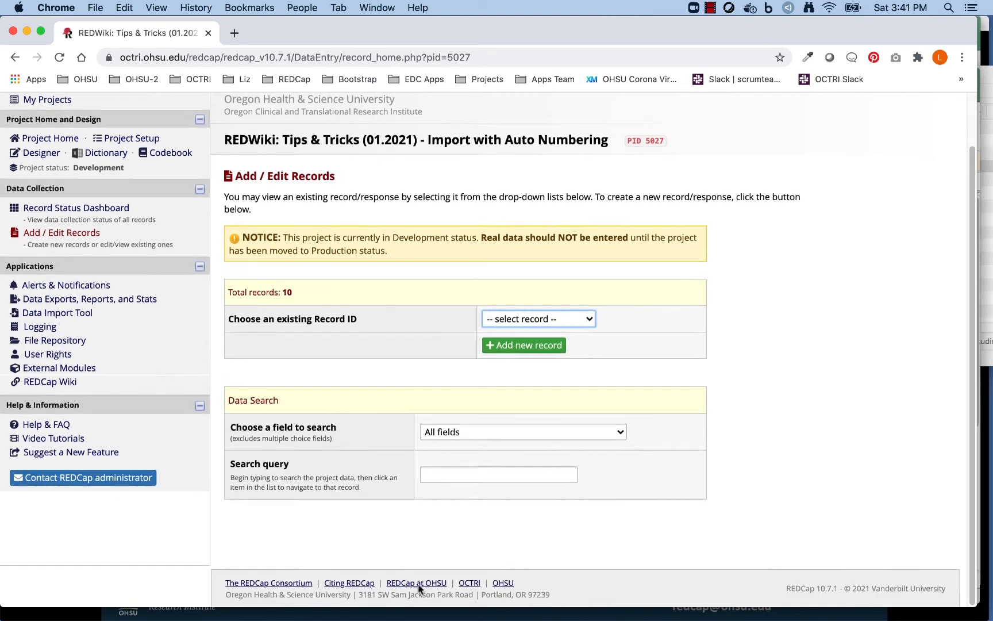
# Step: Switch to Finder and open 5-012020_import_auto_numbered.csv in Excel to view its record IDs
pyautogui.moveTo(250, 604)
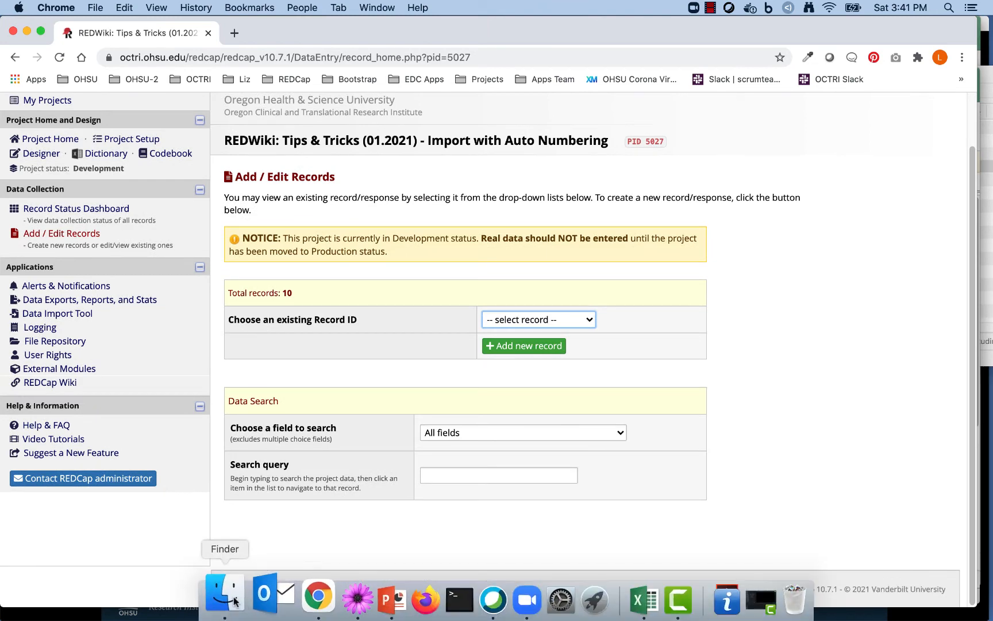
pyautogui.click(234, 601)
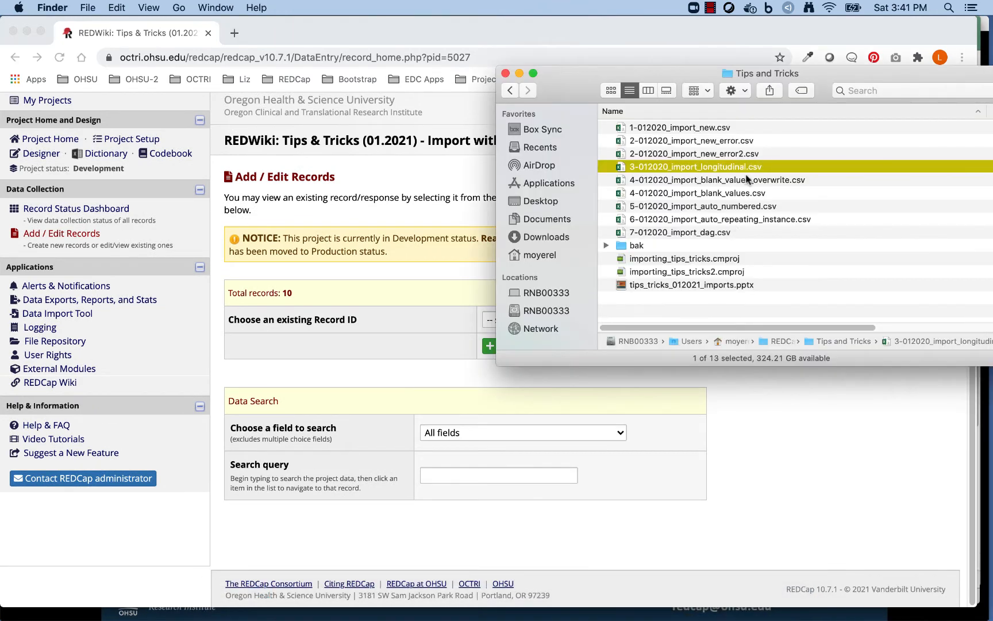
pyautogui.press('super+o')
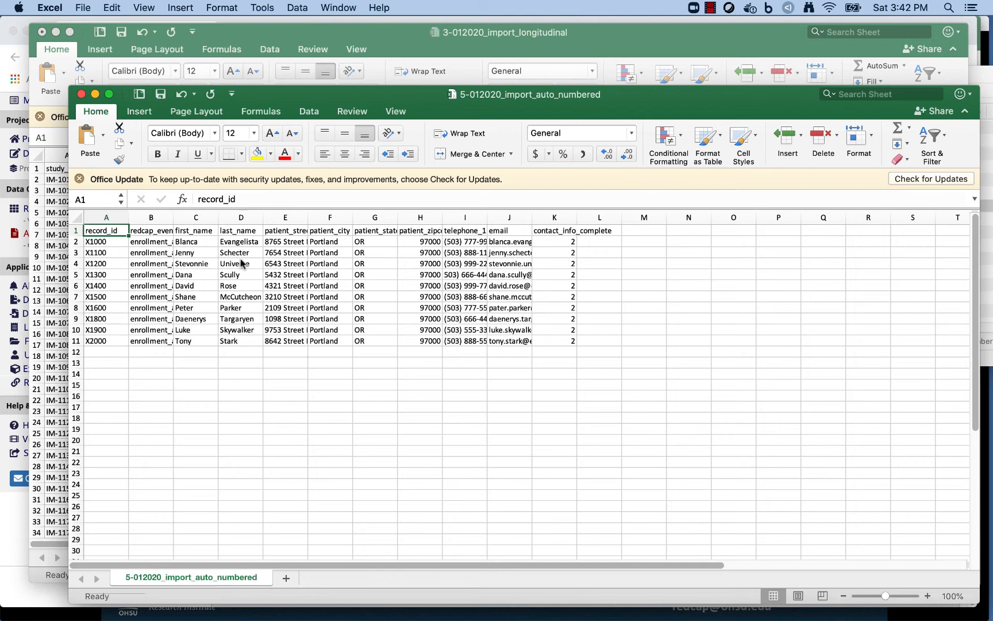
# Step: Switch back to Chrome, open the Data Import Tool, and set automatic record naming to "Yes, rename all record names in uploaded file"
pyautogui.press('super+Tab')
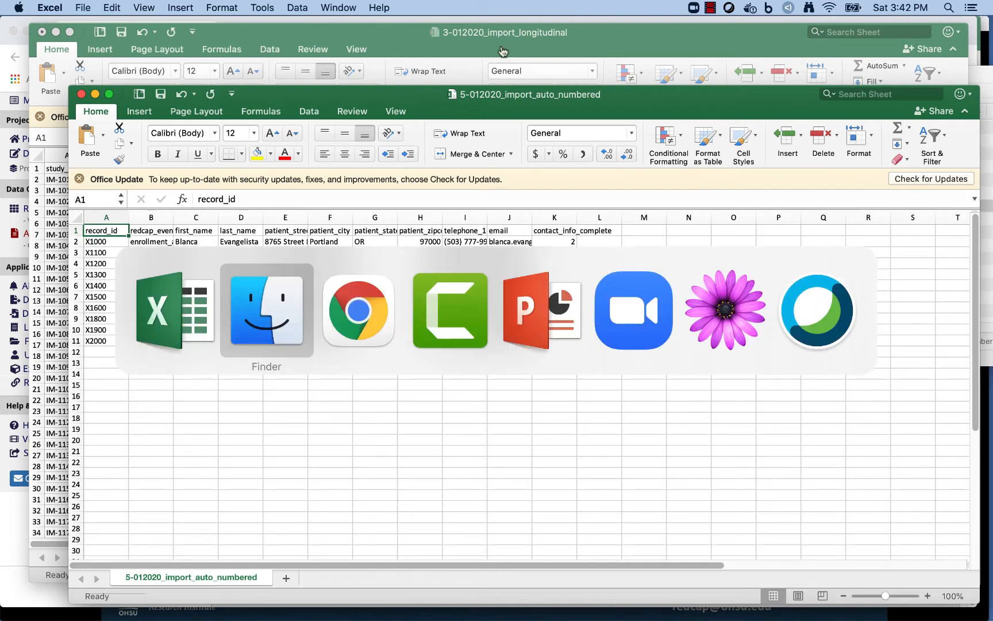
pyautogui.press('super+Tab')
pyautogui.click(56, 314)
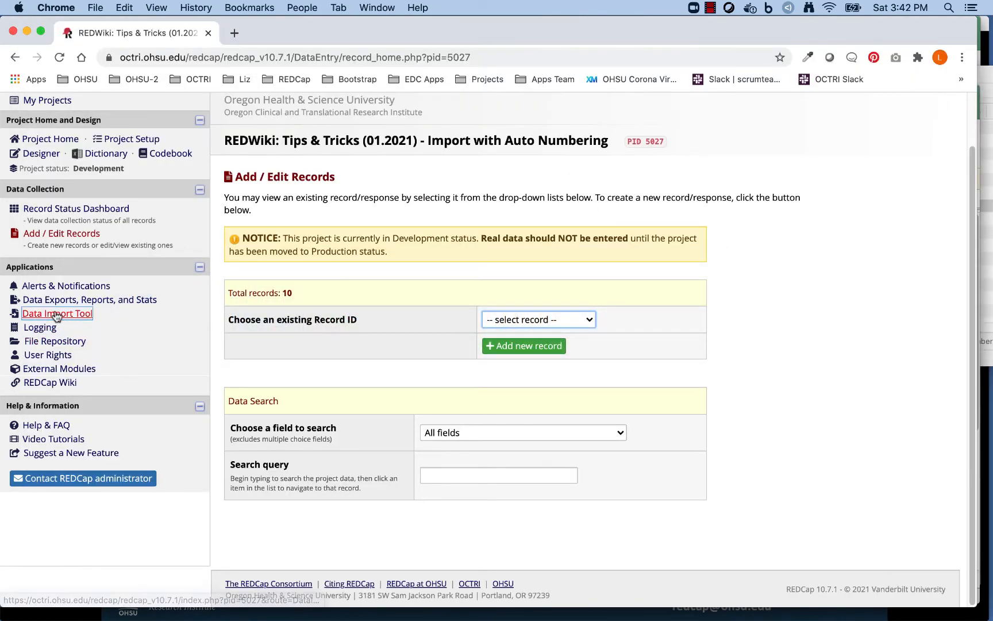
pyautogui.scroll(-2, 683, 329)
pyautogui.scroll(-6, 683, 330)
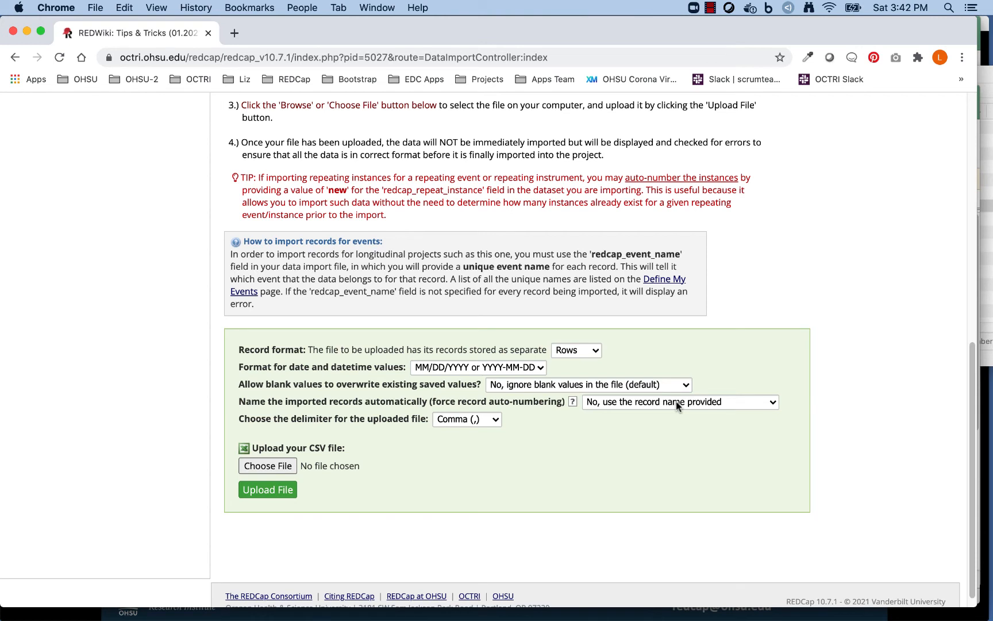
pyautogui.click(711, 406)
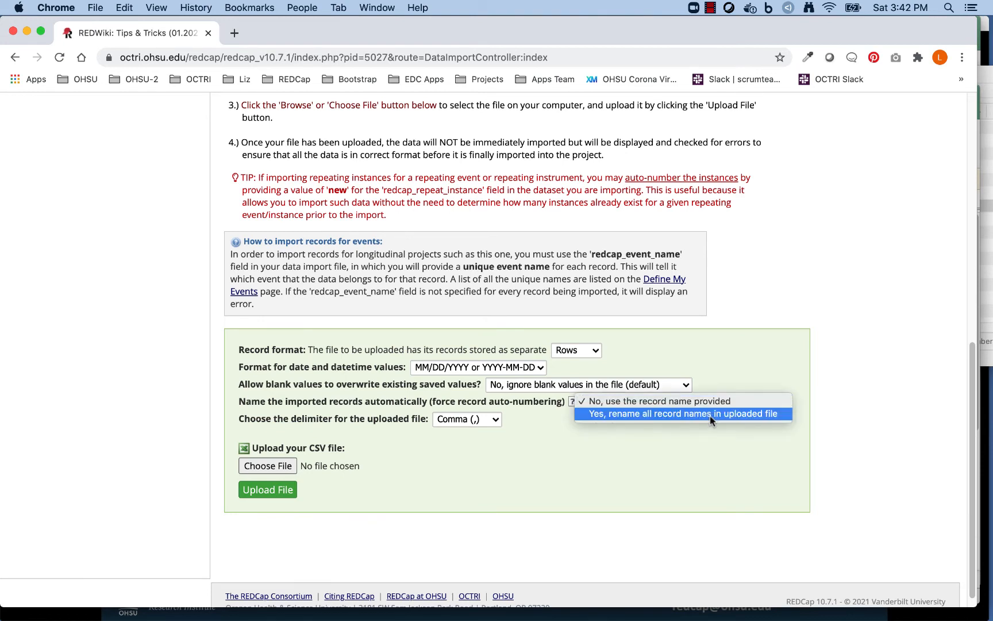
pyautogui.click(709, 413)
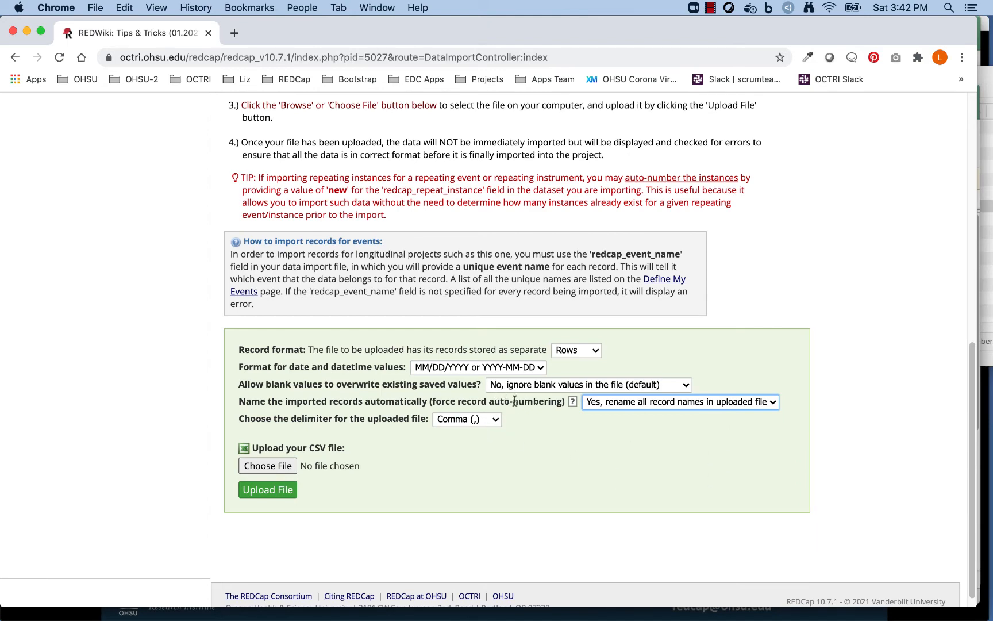
# Step: Choose 5-012020_import_auto_numbered.csv as the import file and upload it for review
pyautogui.scroll(-1, 514, 429)
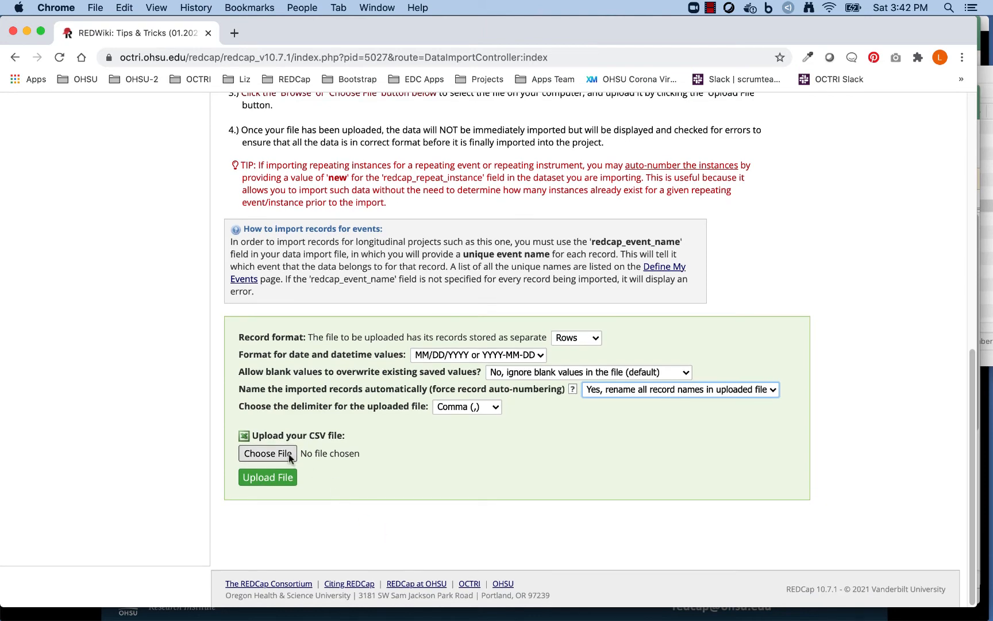
pyautogui.click(267, 453)
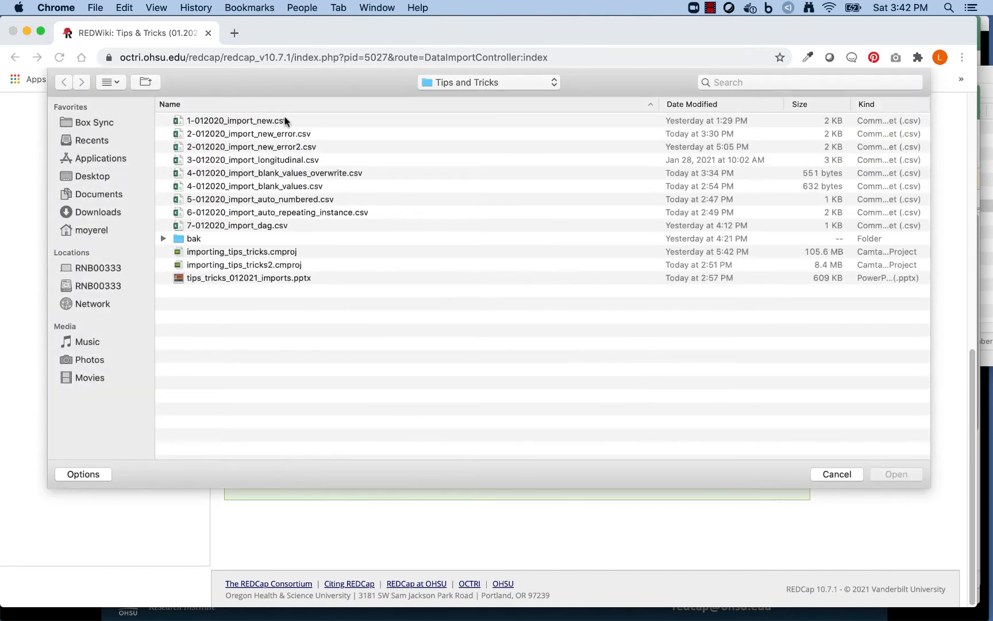
pyautogui.click(297, 200)
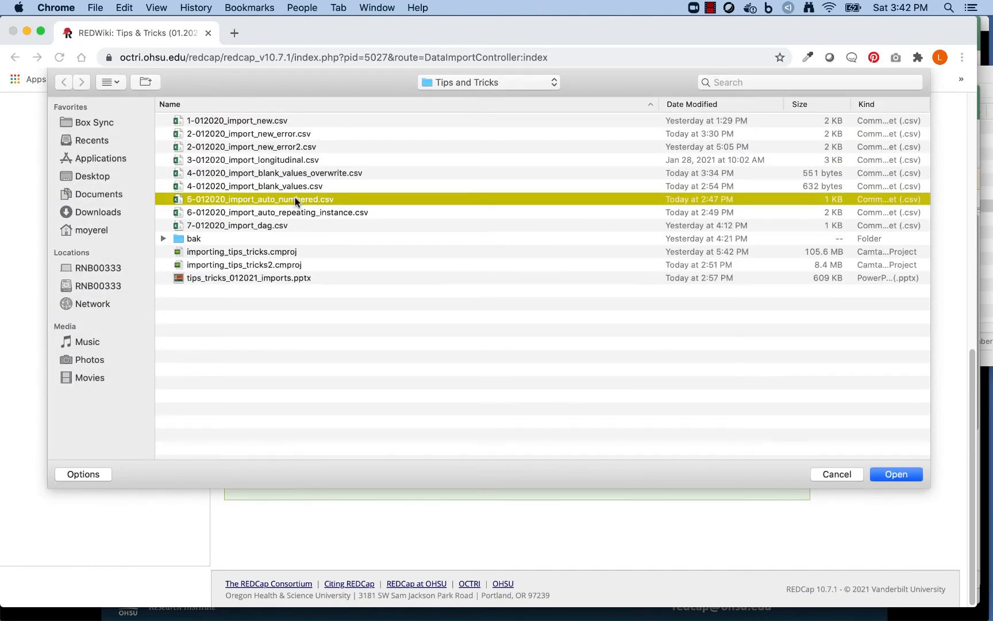
pyautogui.click(906, 477)
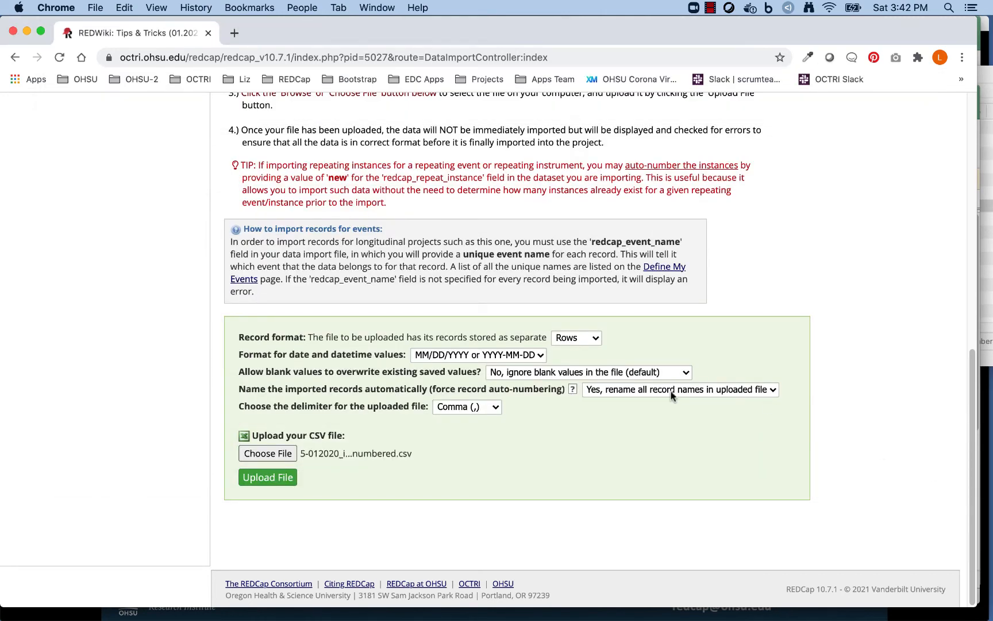
pyautogui.click(268, 479)
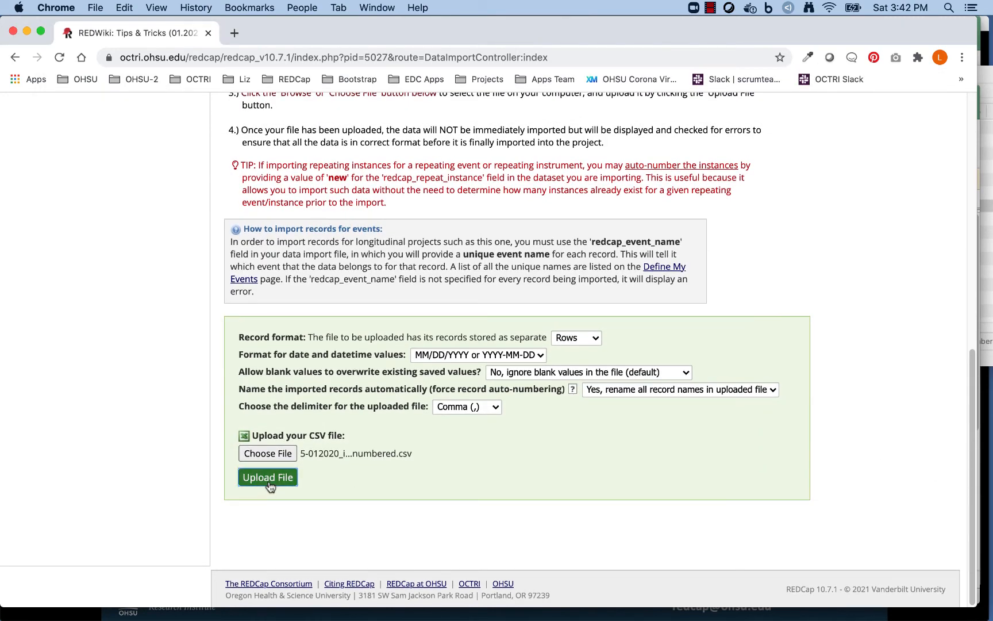
# Step: Compare the tentative record IDs in the Data Display Table with the record_id column of the CSV in Excel
pyautogui.scroll(-5, 480, 319)
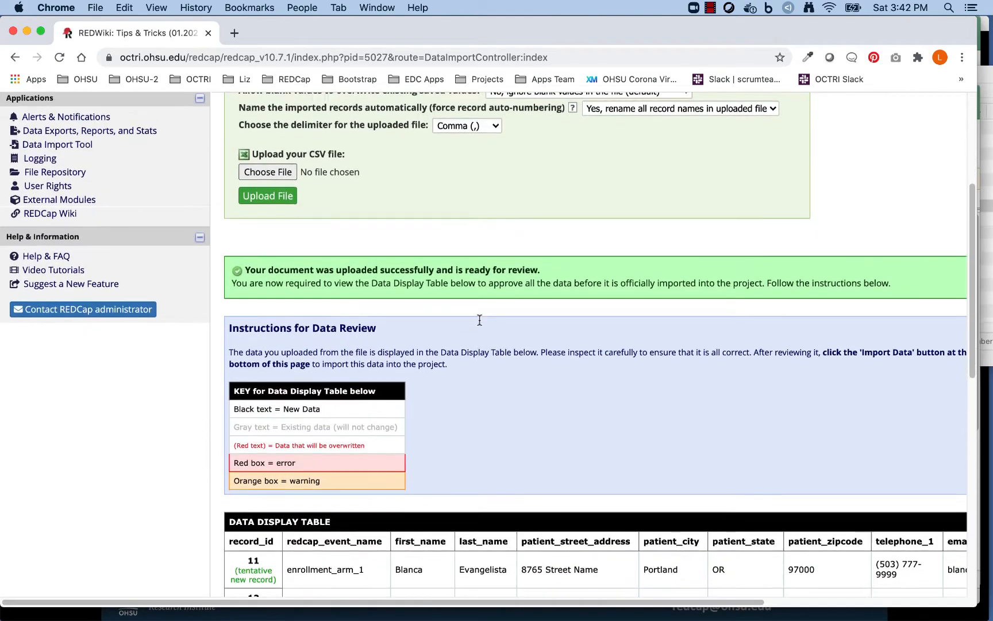
pyautogui.scroll(-3, 479, 320)
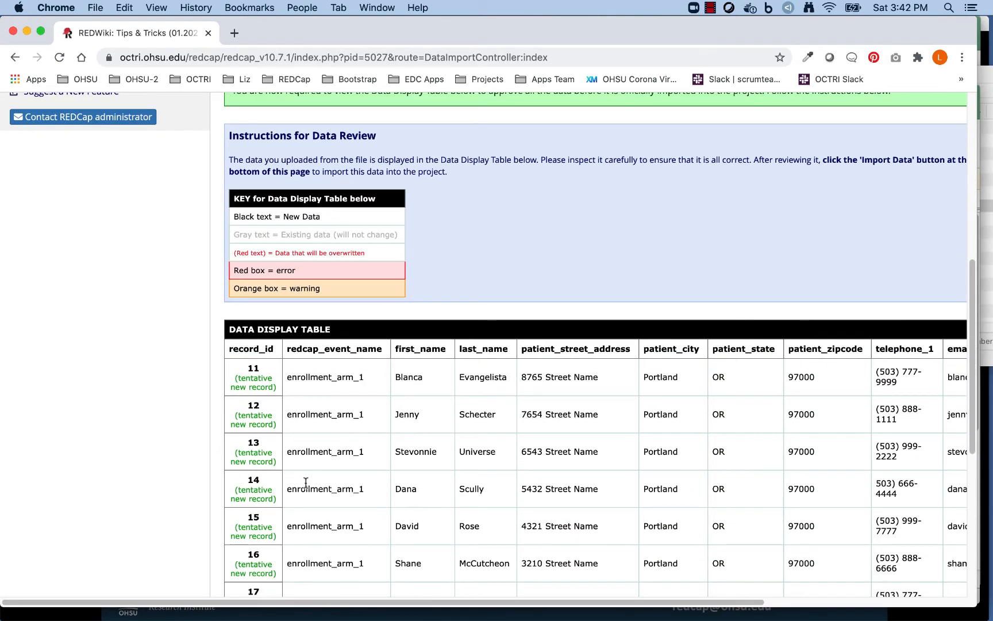
pyautogui.press('super+Tab')
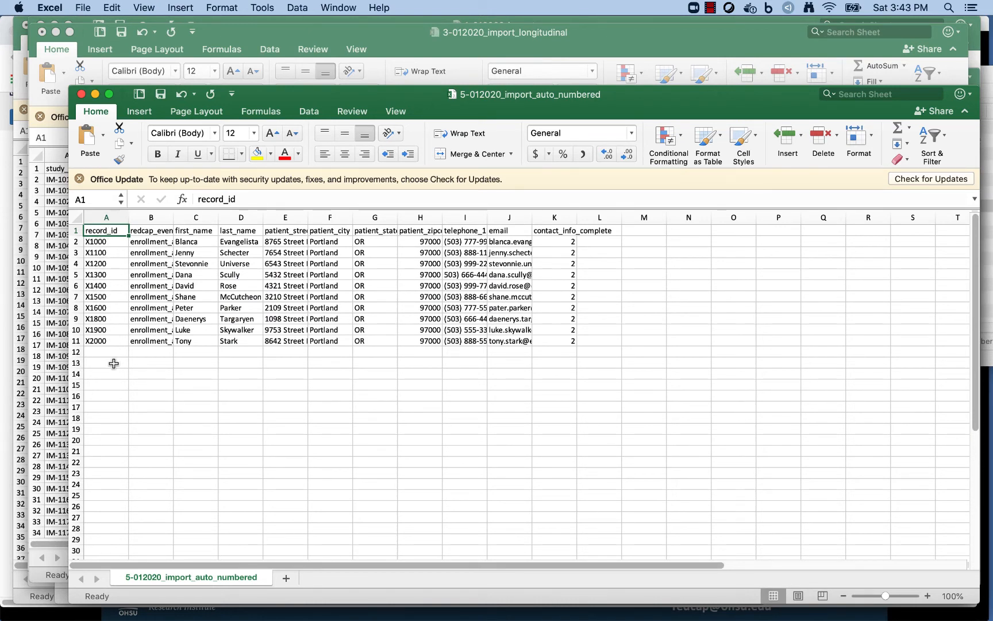
pyautogui.press('super+Tab')
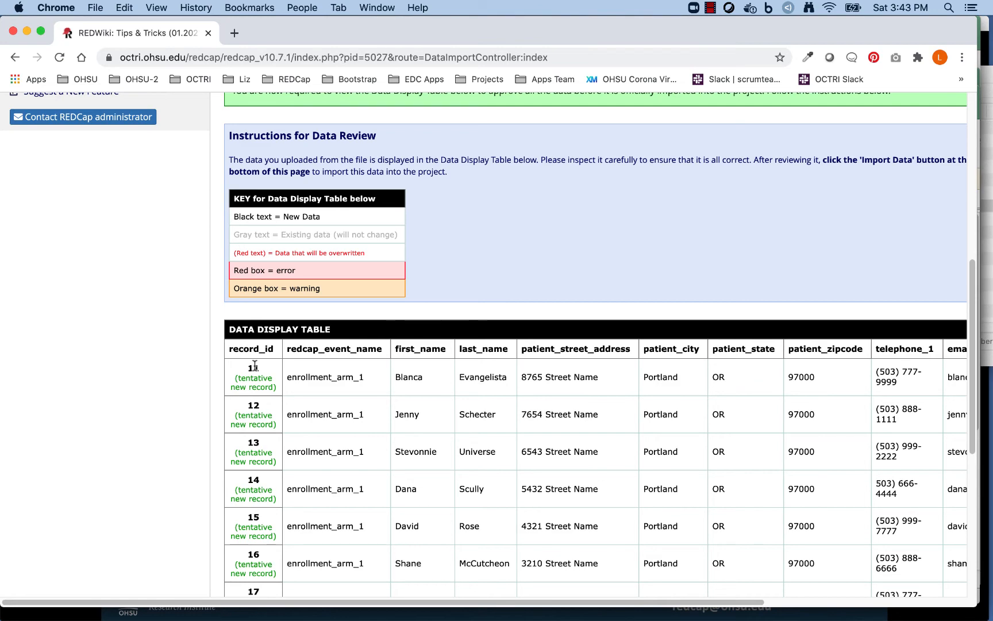
# Step: Import the reviewed data into the project and view the table matching uploaded record names to saved record names
pyautogui.scroll(-3, 252, 418)
pyautogui.scroll(-6, 252, 418)
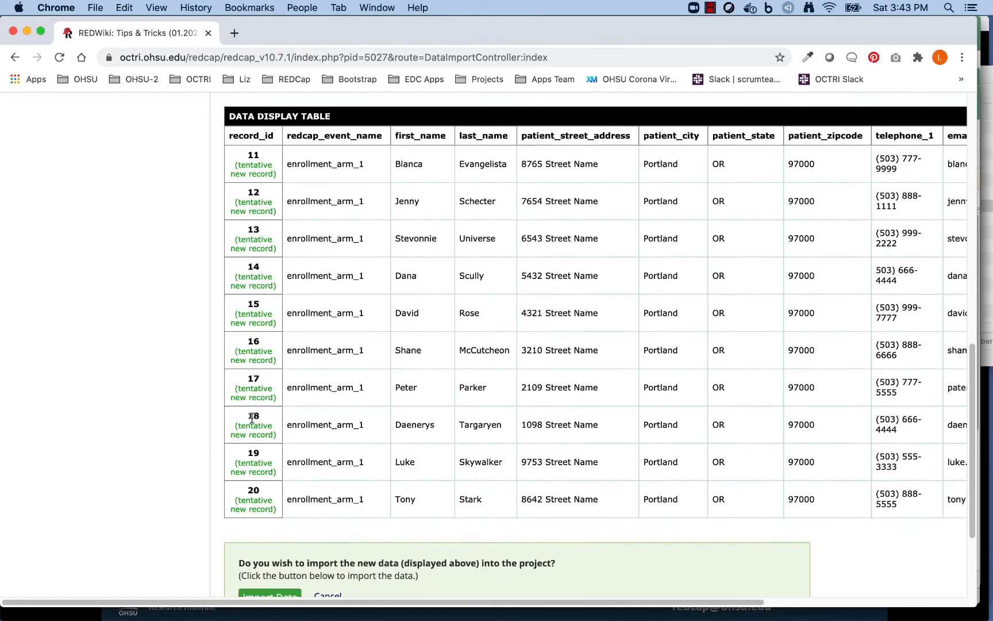
pyautogui.click(273, 492)
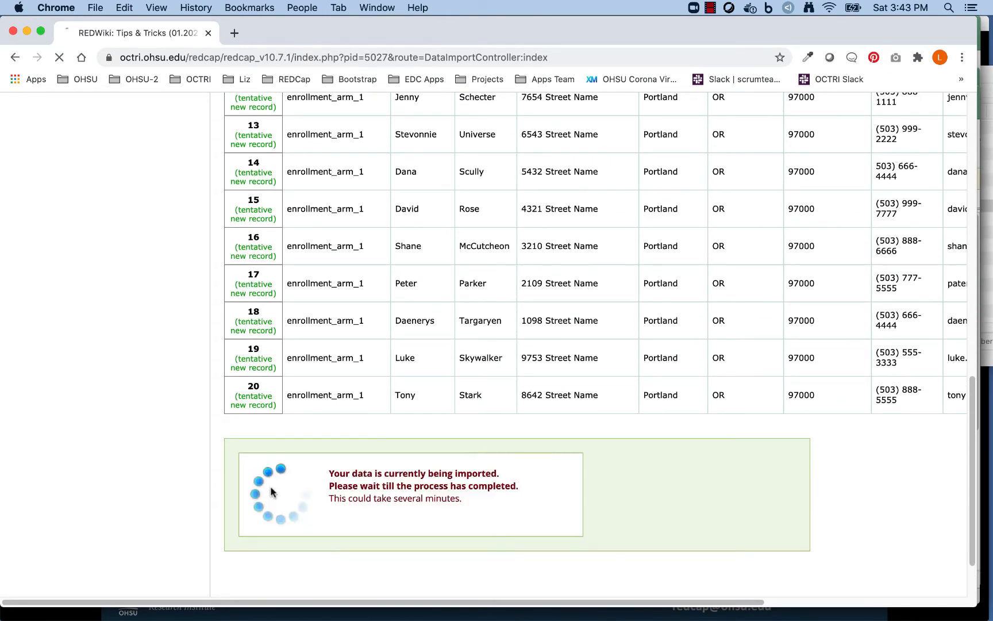
pyautogui.scroll(-5, 485, 363)
pyautogui.scroll(-6, 485, 364)
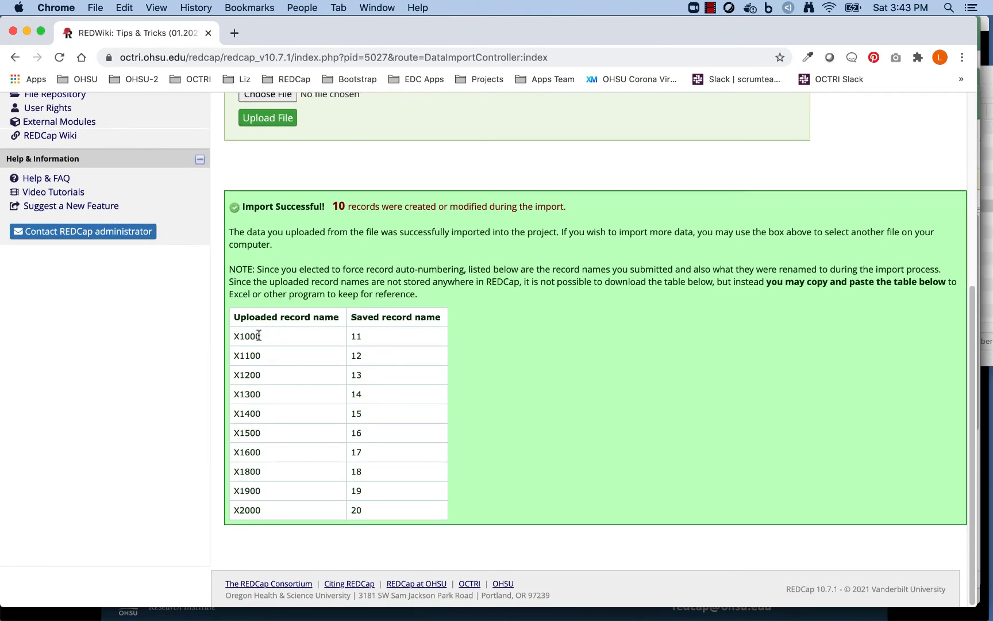
# Step: Open the Record Status Dashboard and check the newly imported records and their form statuses
pyautogui.scroll(11, 388, 457)
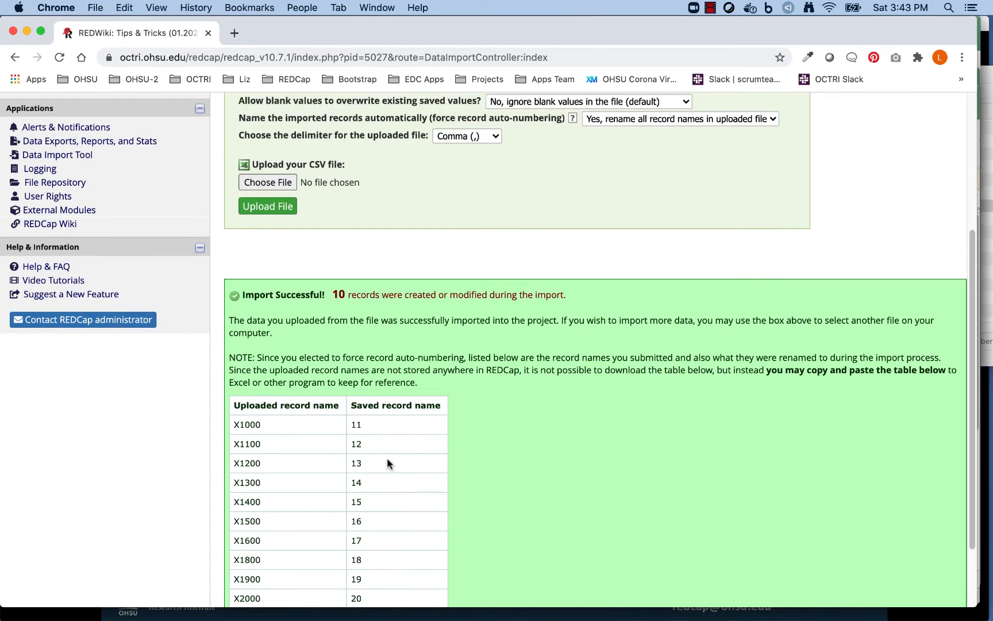
pyautogui.click(99, 266)
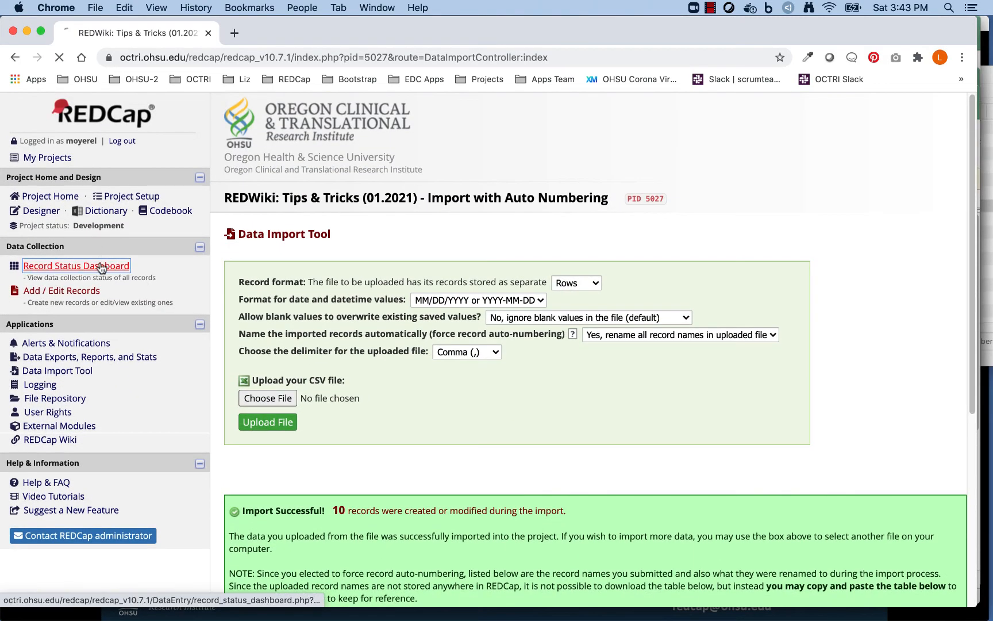
pyautogui.scroll(-5, 620, 357)
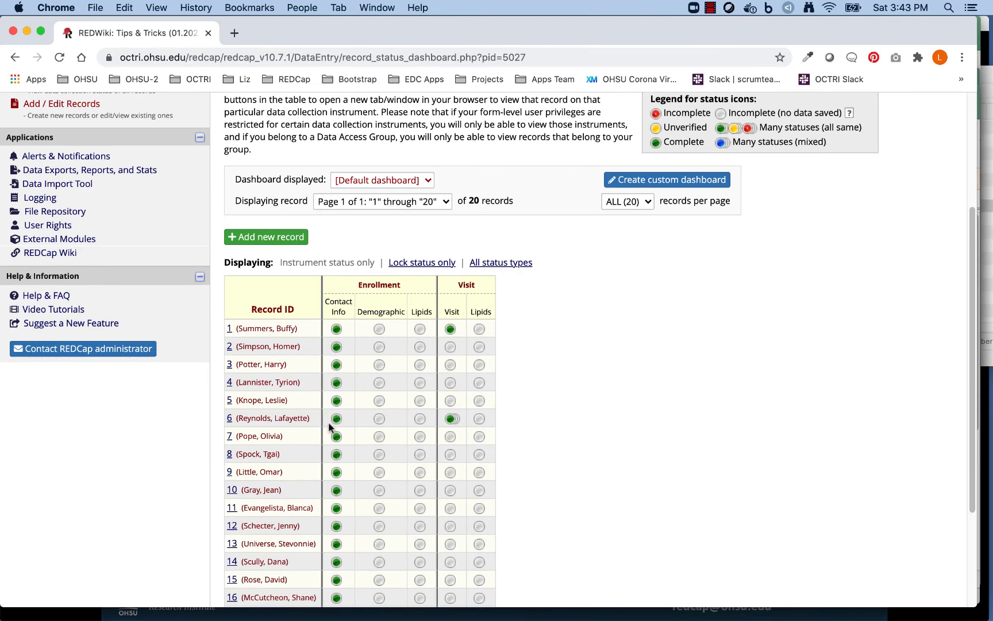
pyautogui.scroll(-3, 337, 423)
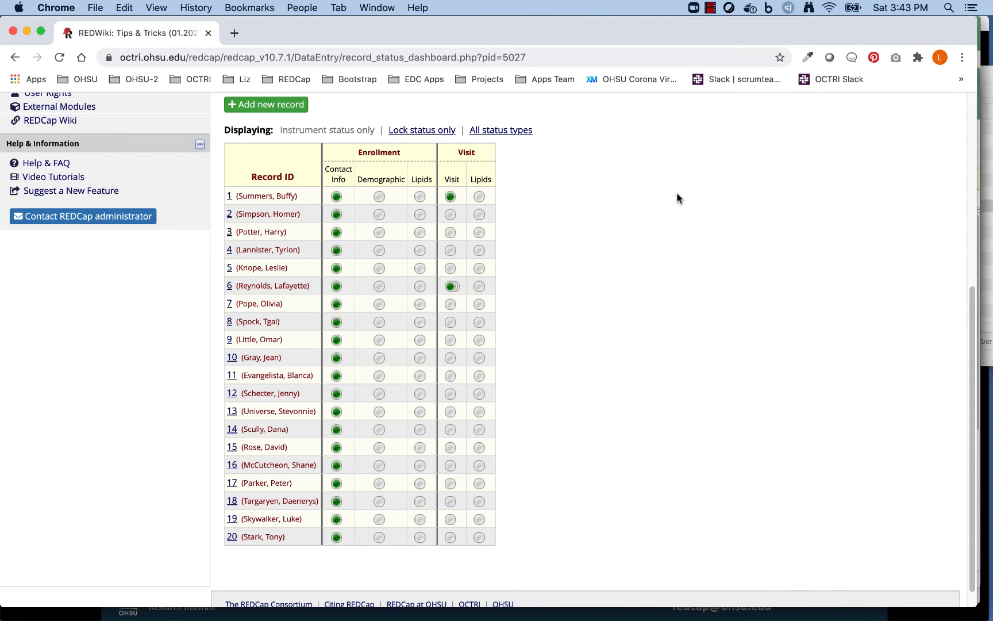
pyautogui.scroll(6, 677, 198)
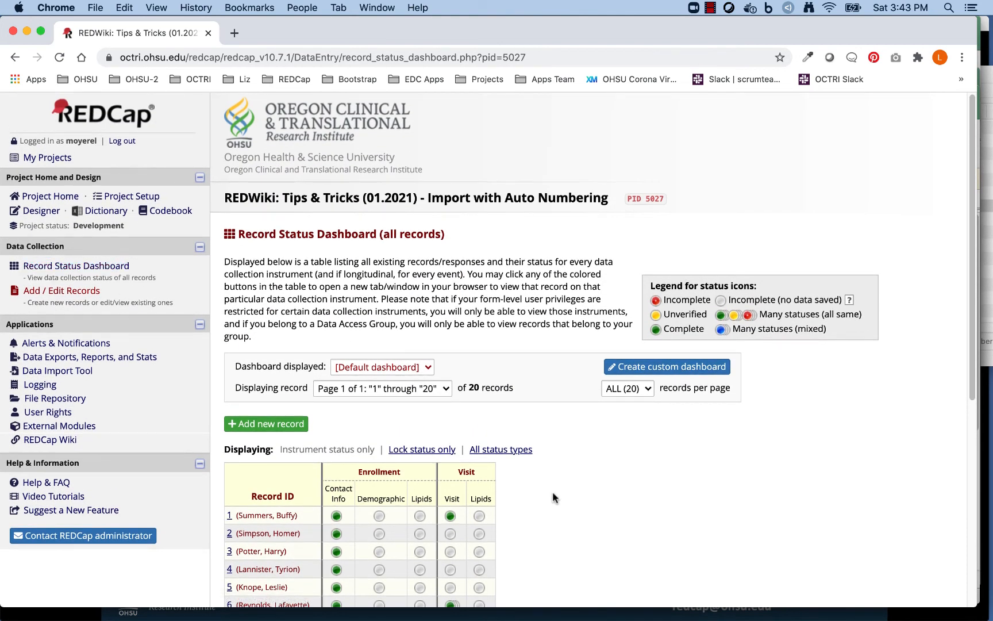
# Step: In record 2, save a Visit form with visit date 01-30-2021, and add a second Visit instance on its home page
pyautogui.click(229, 534)
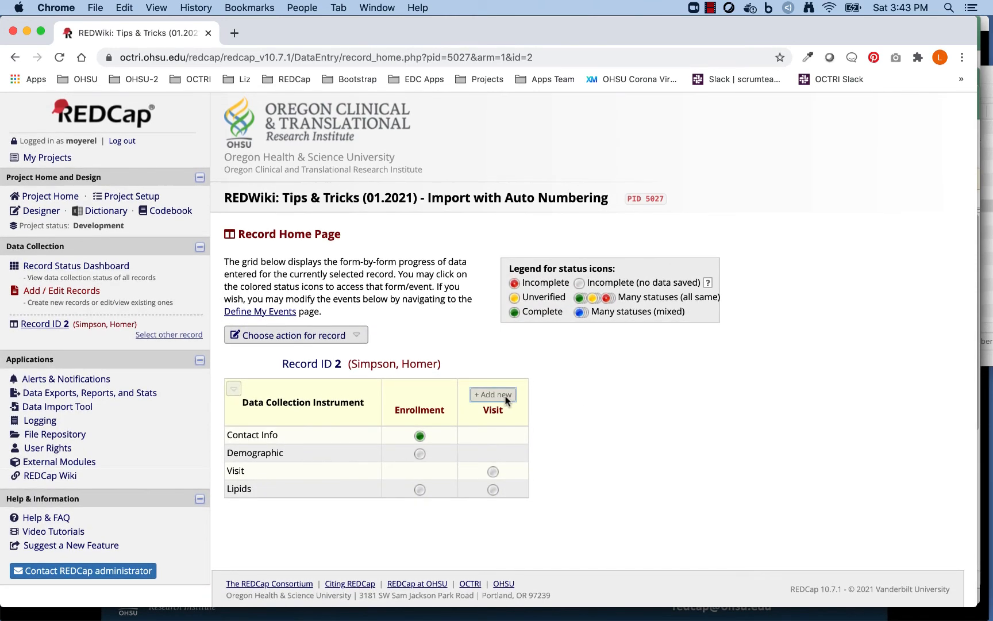
pyautogui.click(493, 474)
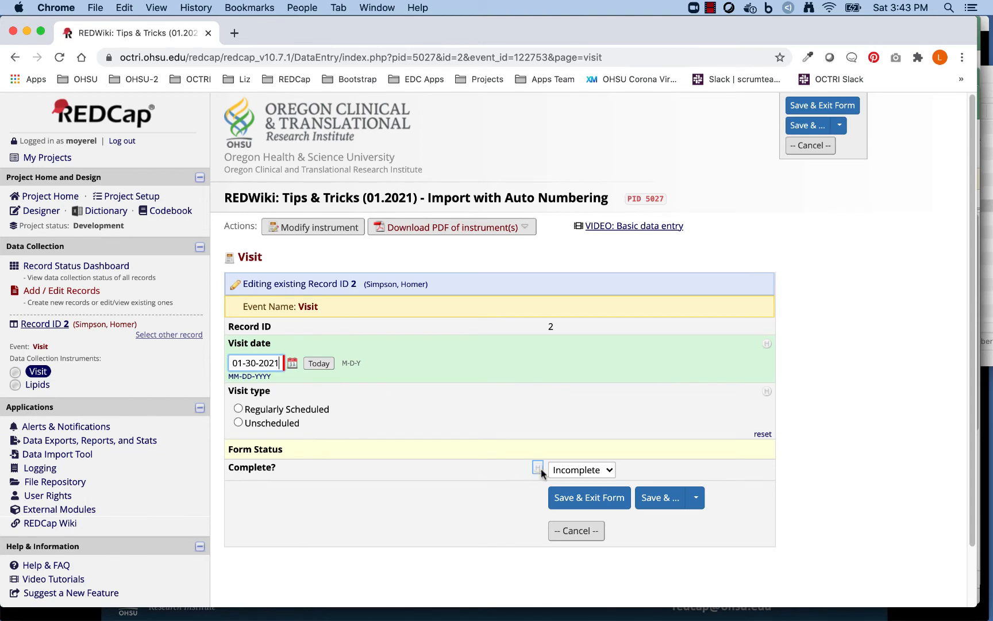
pyautogui.click(595, 500)
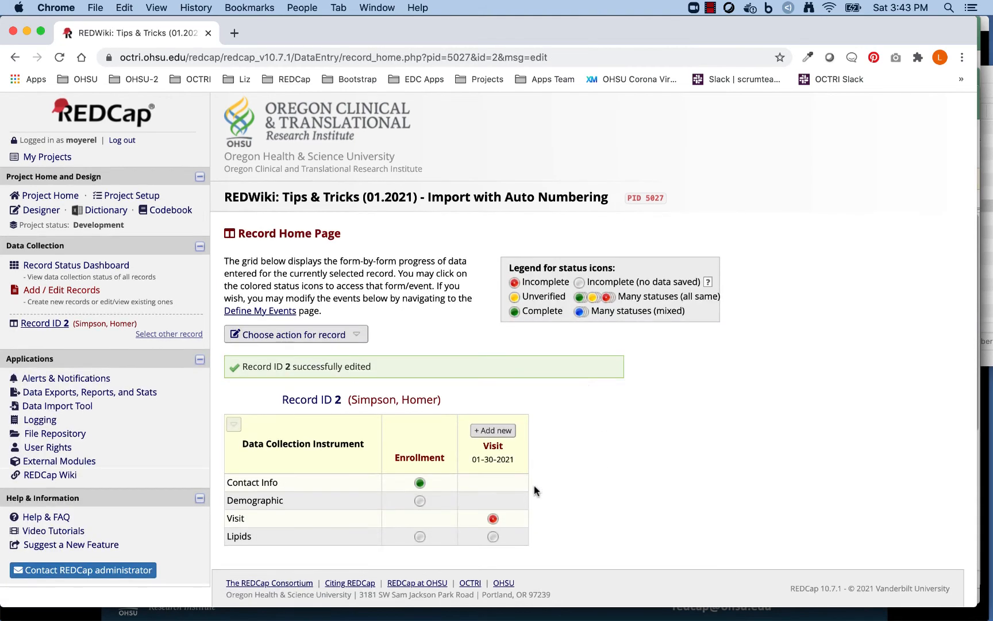
pyautogui.click(493, 431)
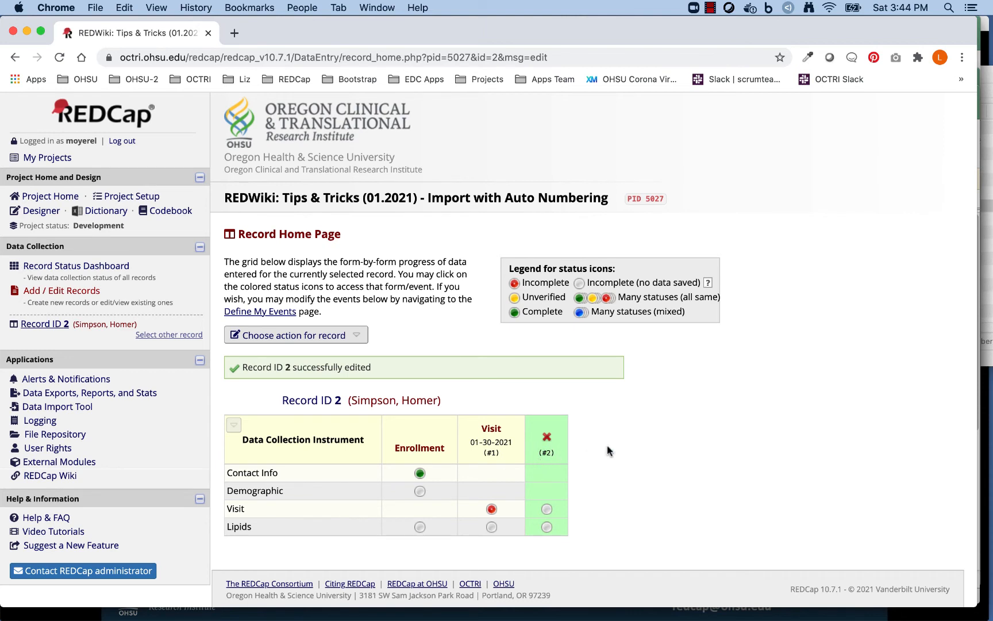
pyautogui.click(85, 267)
# Step: Switch to Excel, close the 5-012020_import_auto_numbered file, and open 6-012020_import_auto_repeating_instance.csv from the Tips and Tricks folder
pyautogui.press('super+Tab')
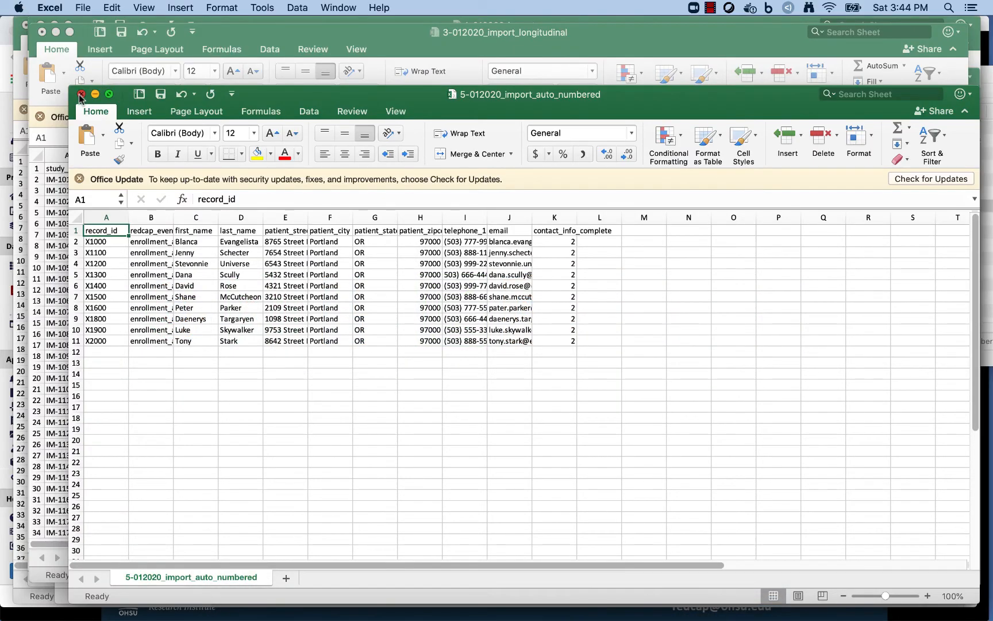
pyautogui.click(80, 95)
pyautogui.click(227, 600)
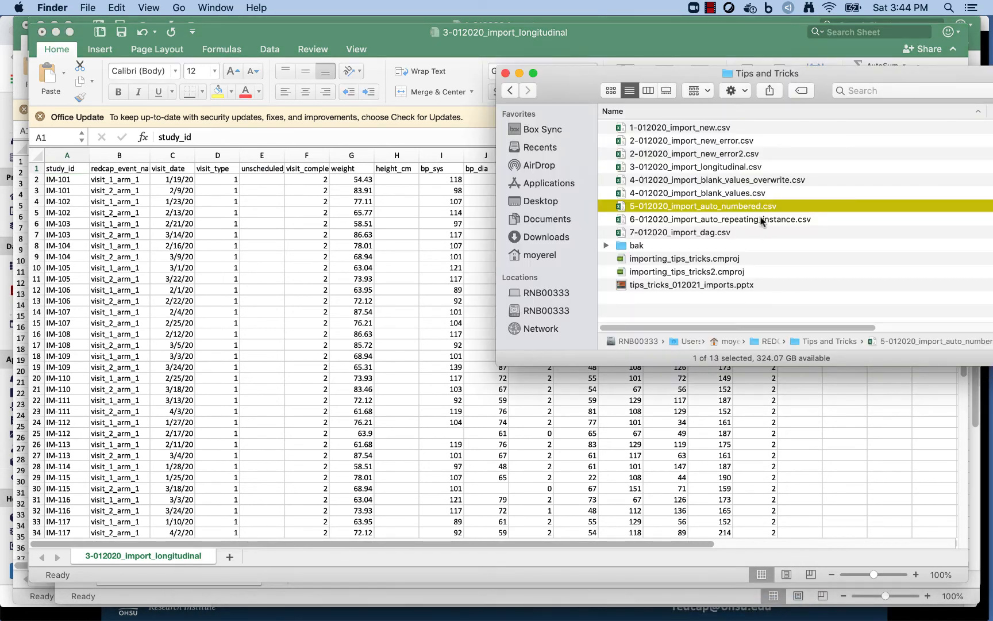
pyautogui.doubleClick(759, 220)
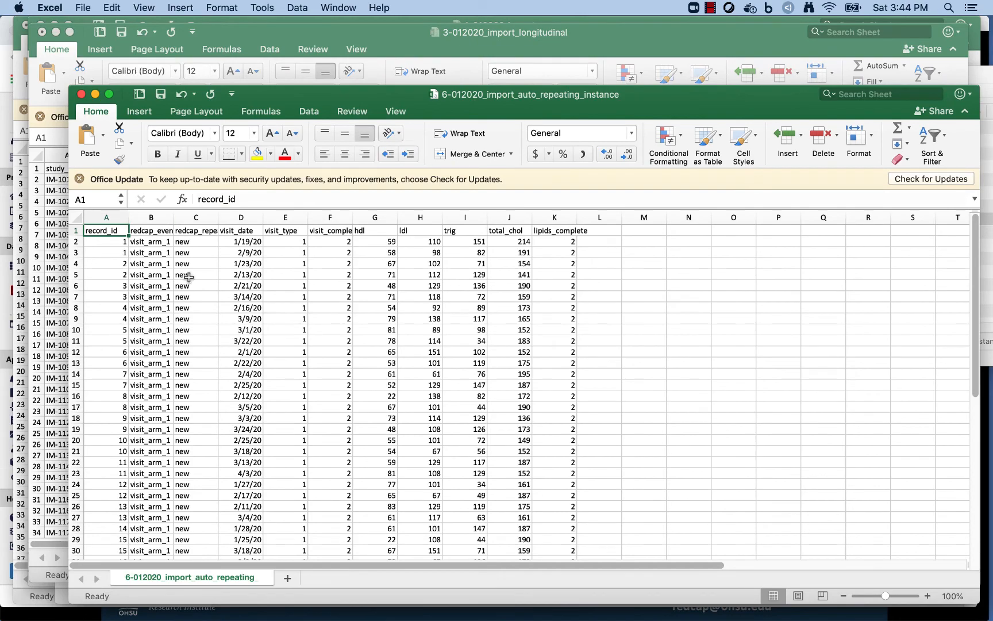
# Step: Enlarge the workbook window and widen columns B and C to fit the redcap_event_name and redcap_repeat_instance headers
pyautogui.moveTo(374, 100); pyautogui.dragTo(323, 40)
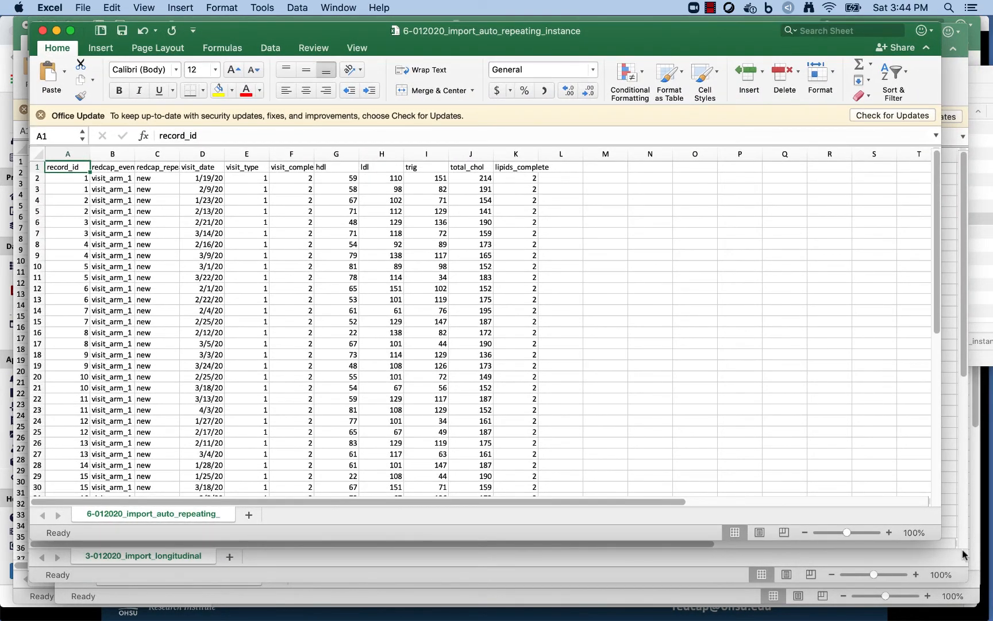
pyautogui.moveTo(941, 538); pyautogui.dragTo(988, 584)
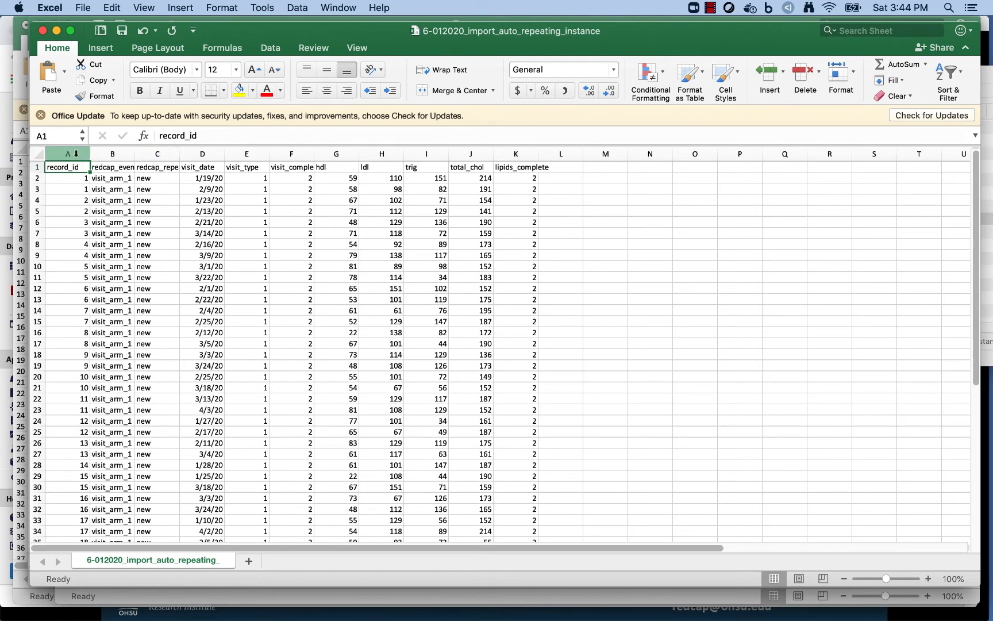
pyautogui.moveTo(135, 154); pyautogui.dragTo(266, 160)
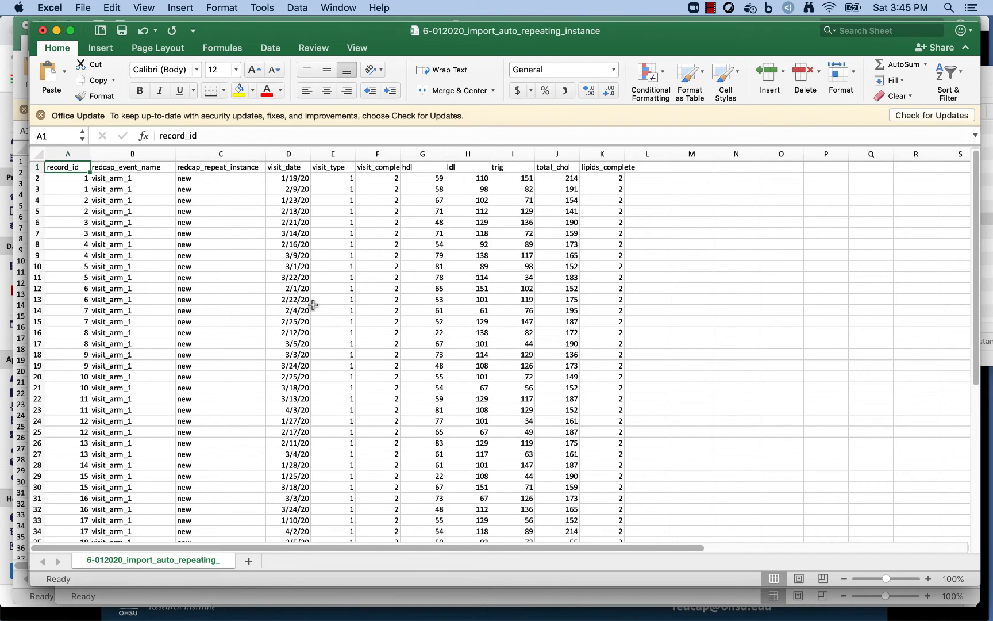
# Step: Number the redcap_repeat_instance cells C2 to C5 manually as 1, 2, 1, 2 for records 1 and 2
pyautogui.click(216, 180)
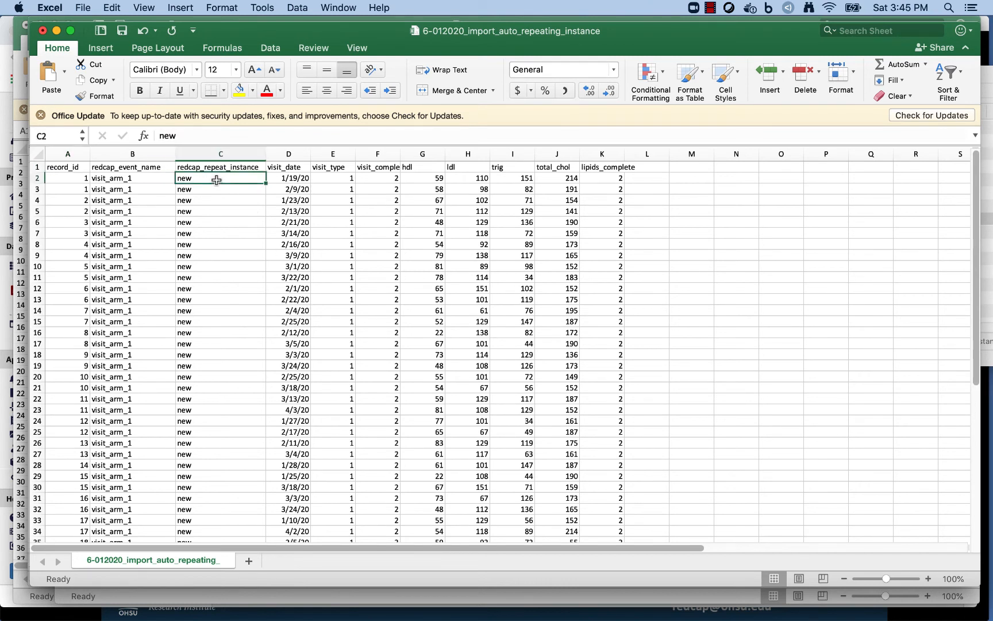
pyautogui.write('1')
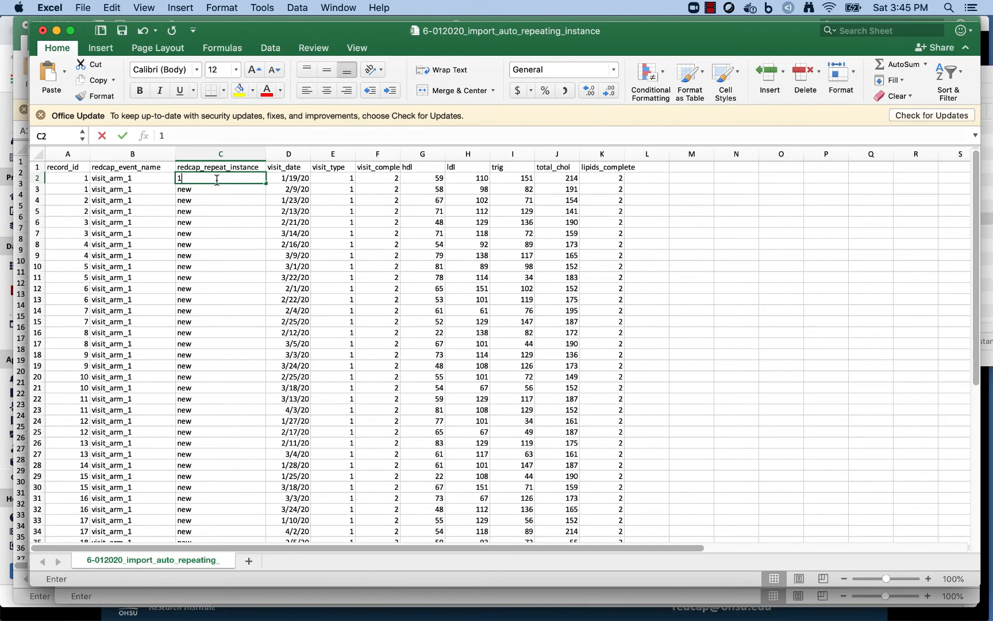
pyautogui.press('Return')
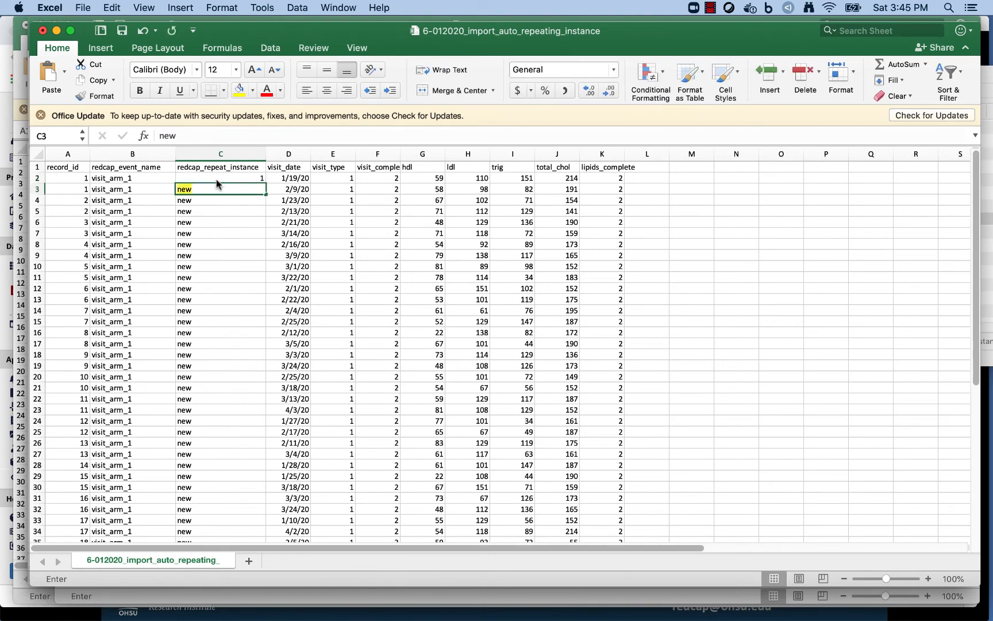
pyautogui.write('2')
pyautogui.press('Return')
pyautogui.write('1')
pyautogui.press('Return')
pyautogui.write('2')
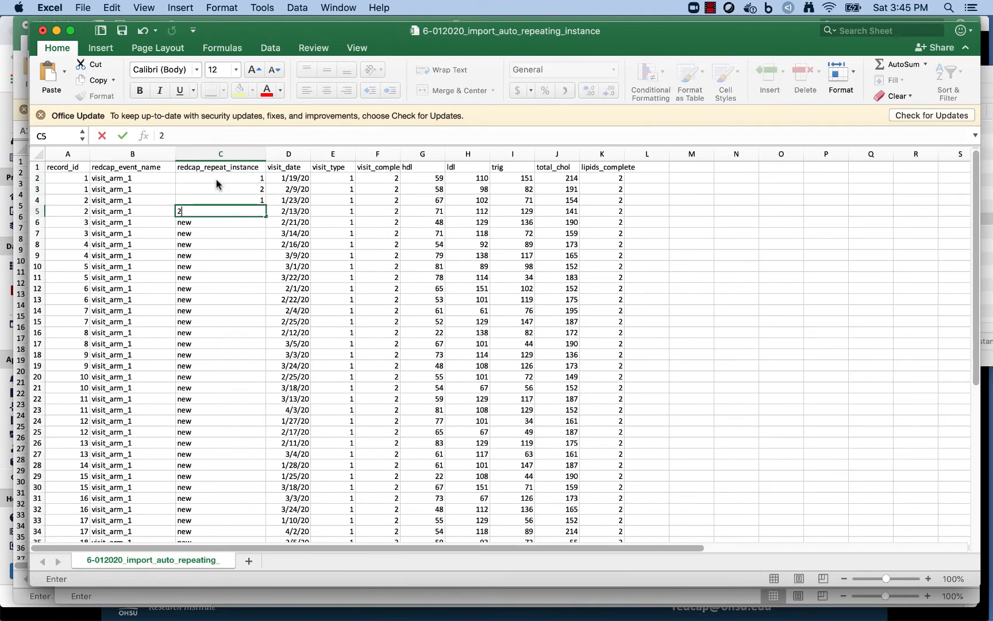
pyautogui.press('Return')
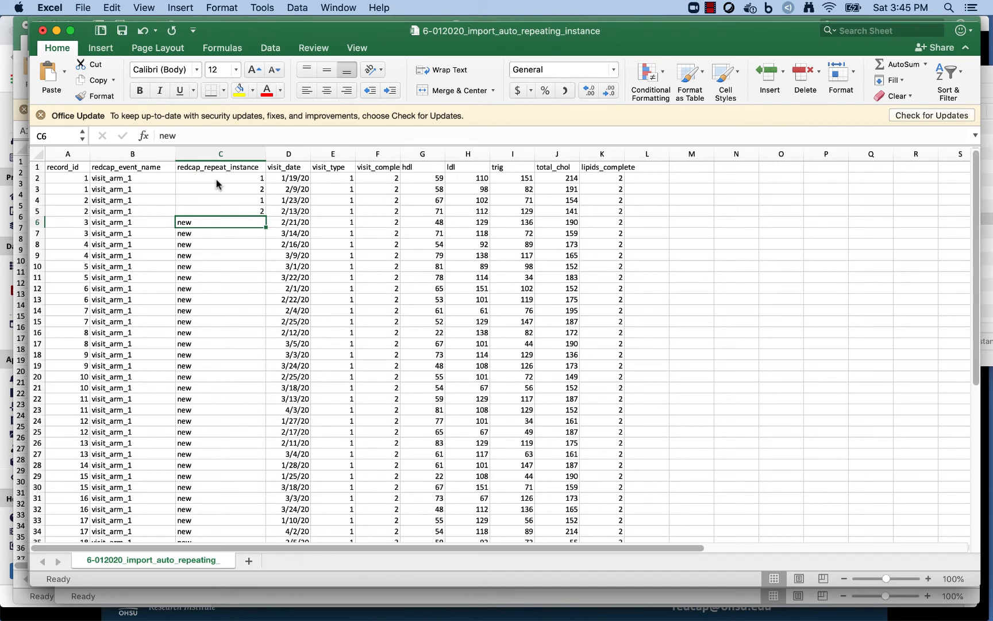
# Step: Set the redcap_repeat_instance cells C5 up to C2 back to new
pyautogui.press('Up')
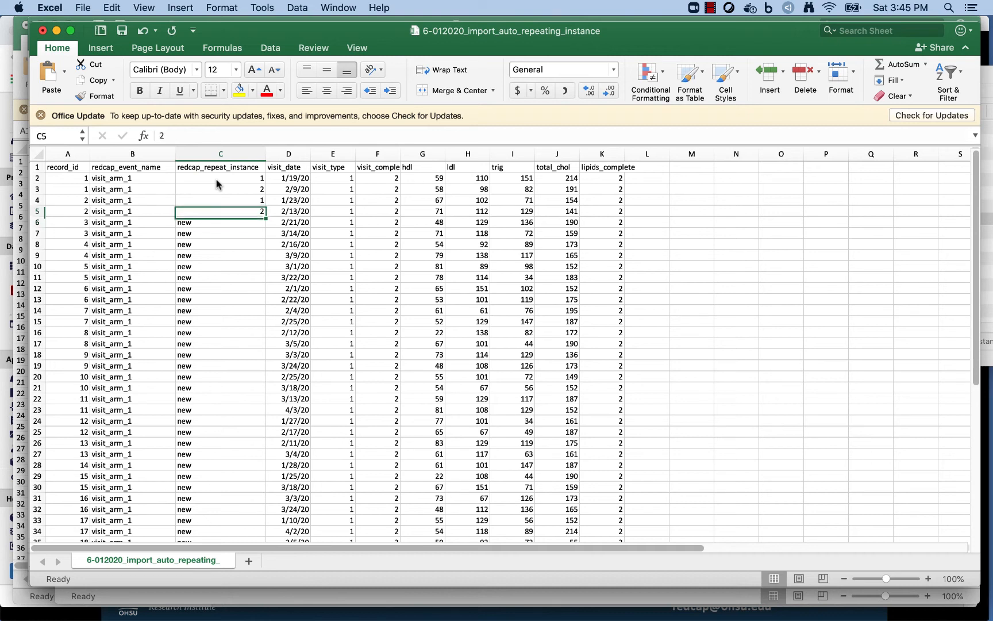
pyautogui.write('new')
pyautogui.press('Up')
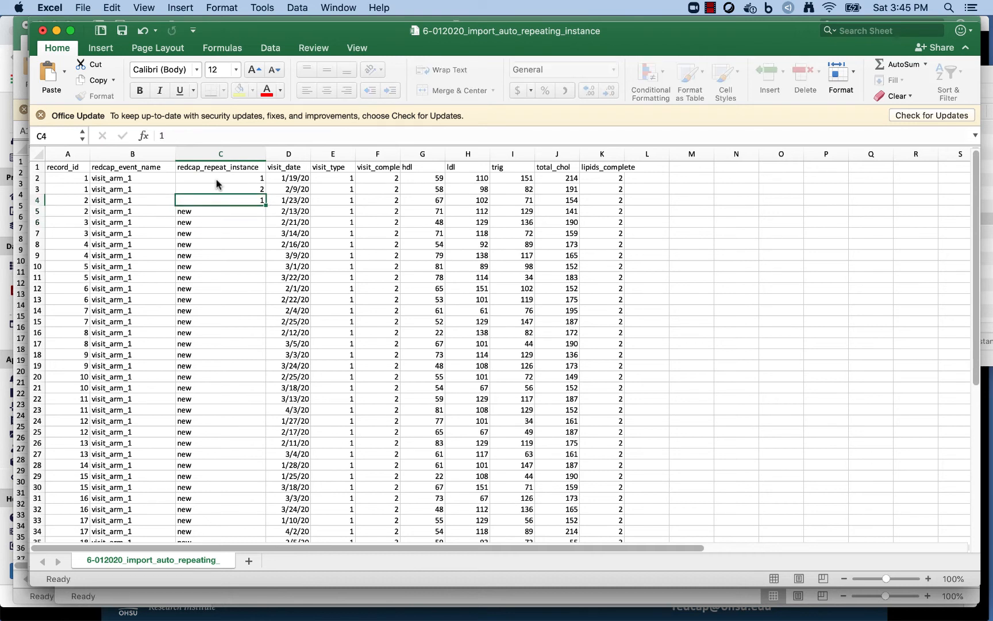
pyautogui.write('new')
pyautogui.press('Up')
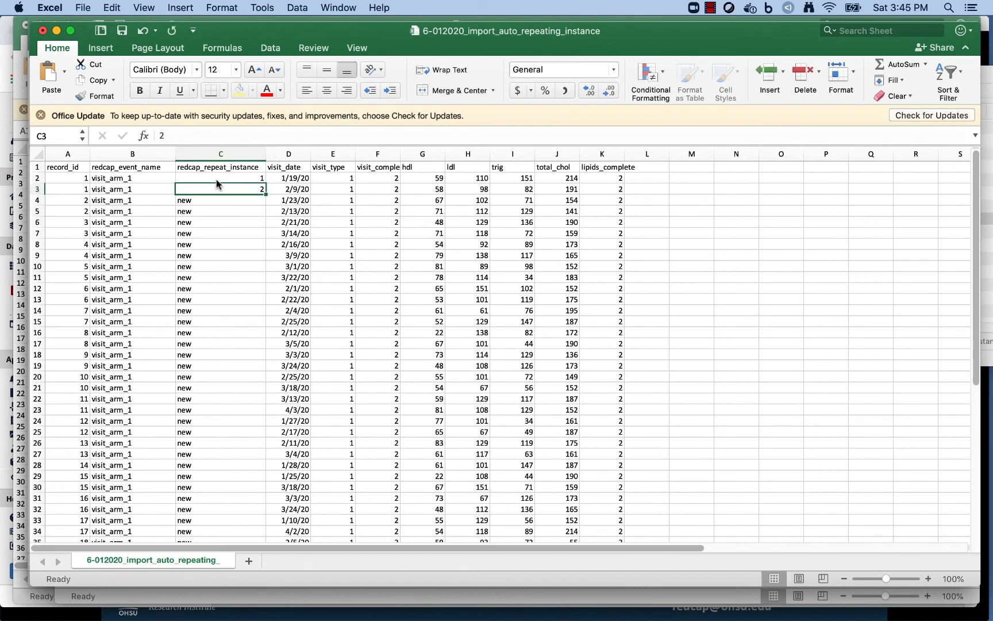
pyautogui.write('new')
pyautogui.press('Up')
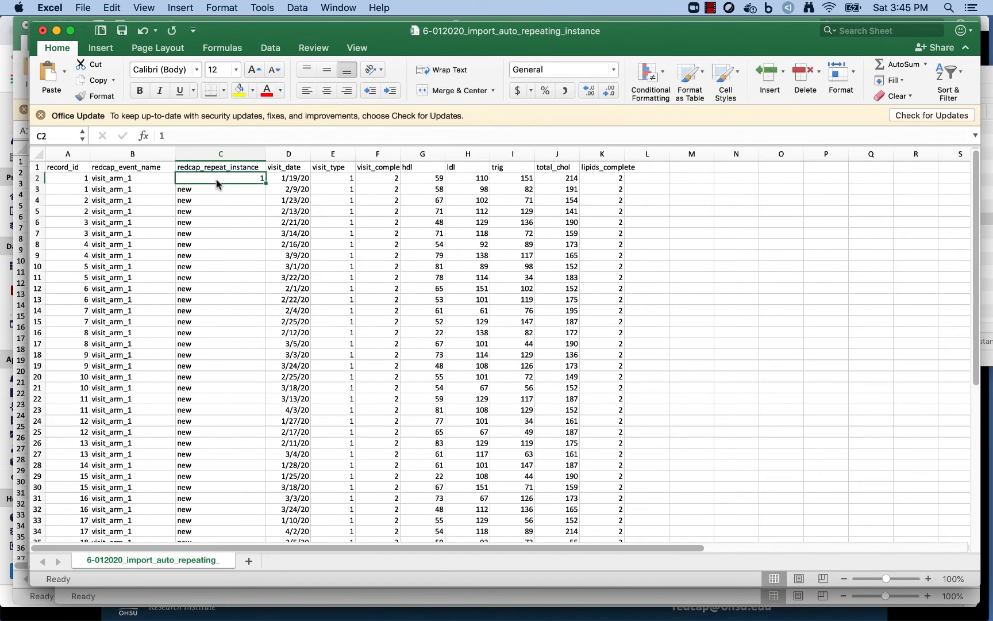
pyautogui.write('new')
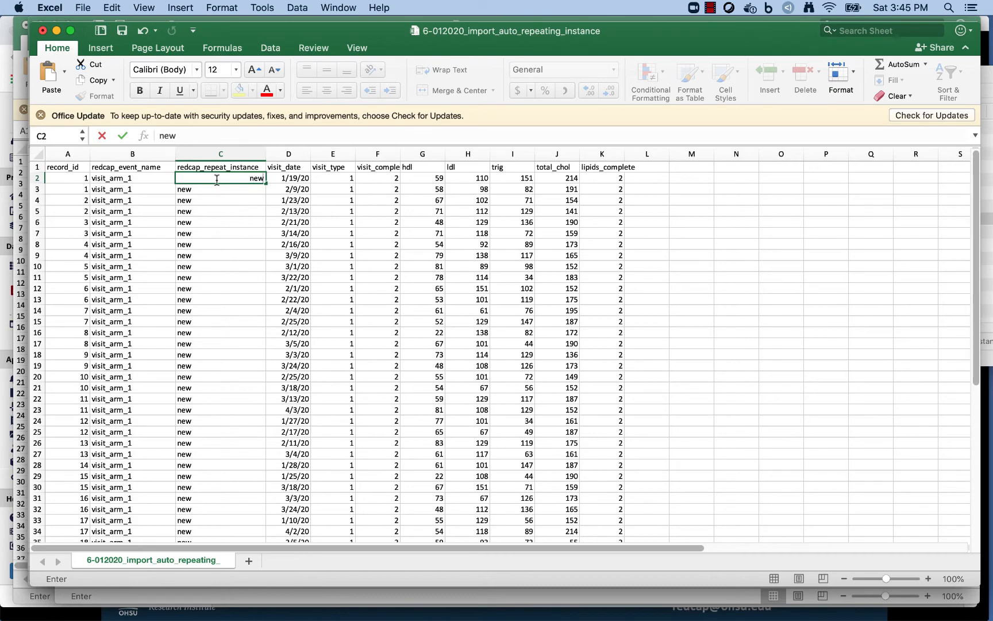
# Step: Save the file, keeping the CSV format, and look through its rows down to the last record
pyautogui.press('super+s')
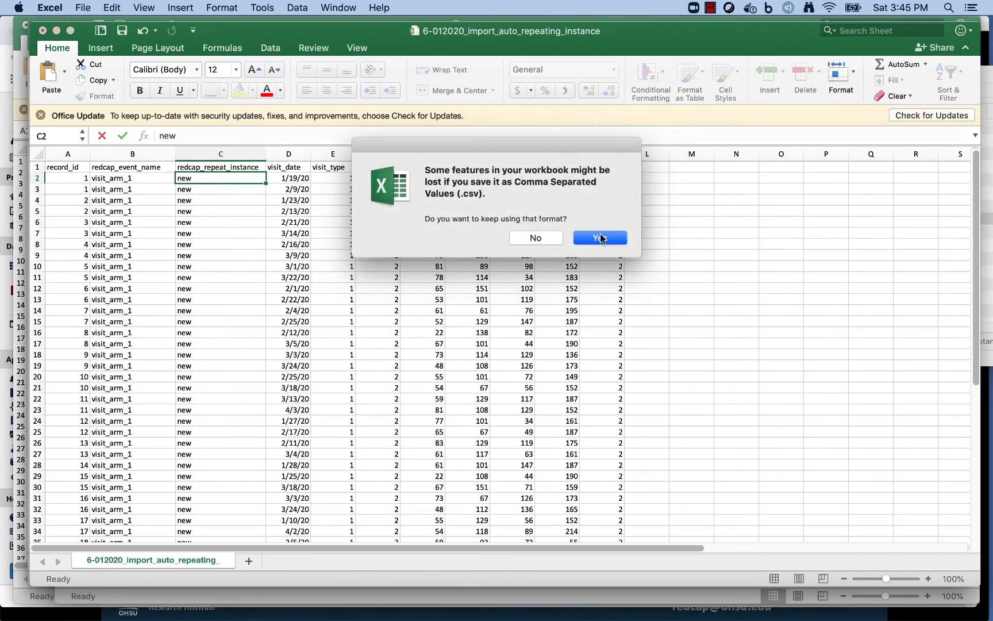
pyautogui.click(601, 238)
pyautogui.scroll(-15, 229, 204)
pyautogui.scroll(10, 231, 206)
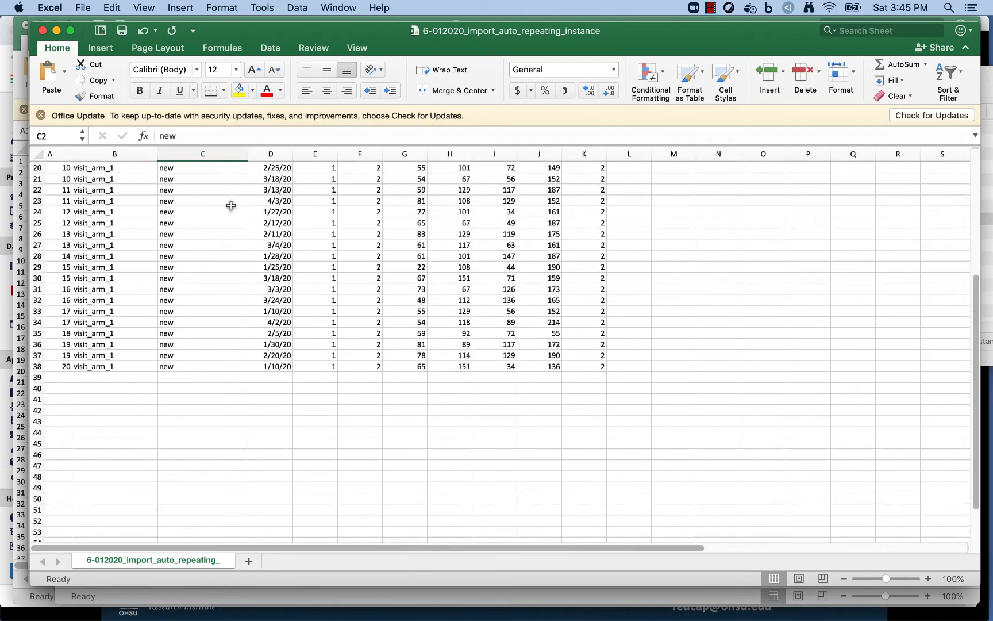
pyautogui.scroll(10, 231, 205)
# Step: Switch back to REDCap in Chrome and open the project's Data Import Tool at its upload settings
pyautogui.press('super+Tab')
pyautogui.press('super+Tab')
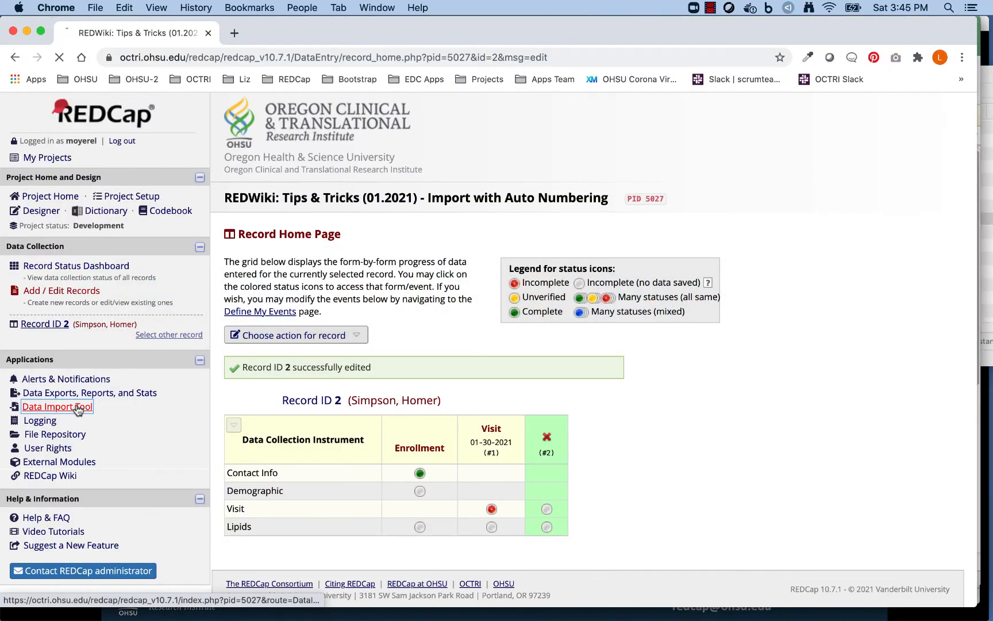
pyautogui.click(75, 407)
pyautogui.scroll(-2, 540, 453)
pyautogui.scroll(-10, 540, 452)
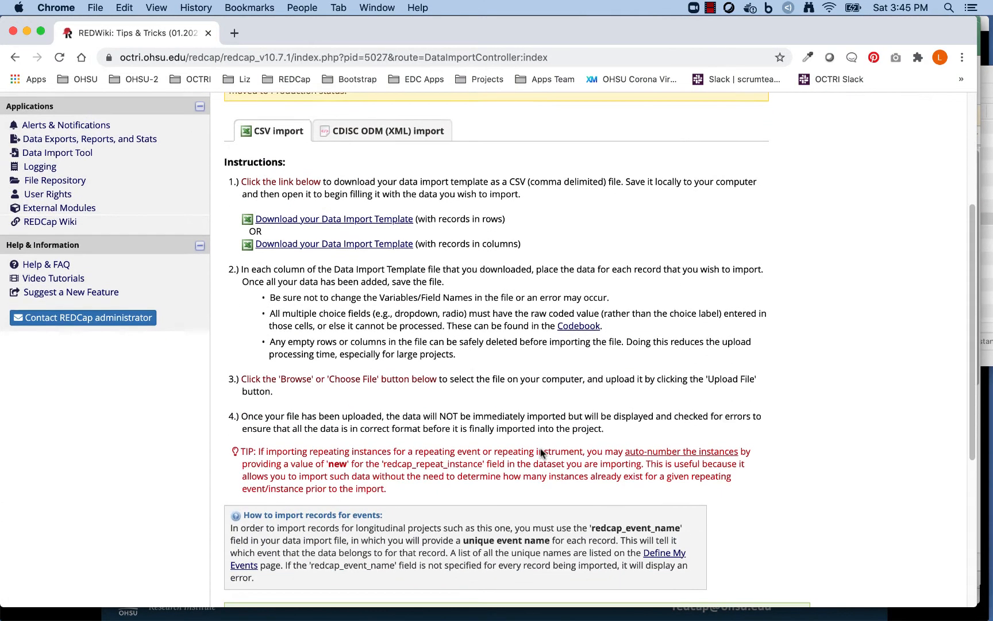
pyautogui.scroll(-3, 540, 452)
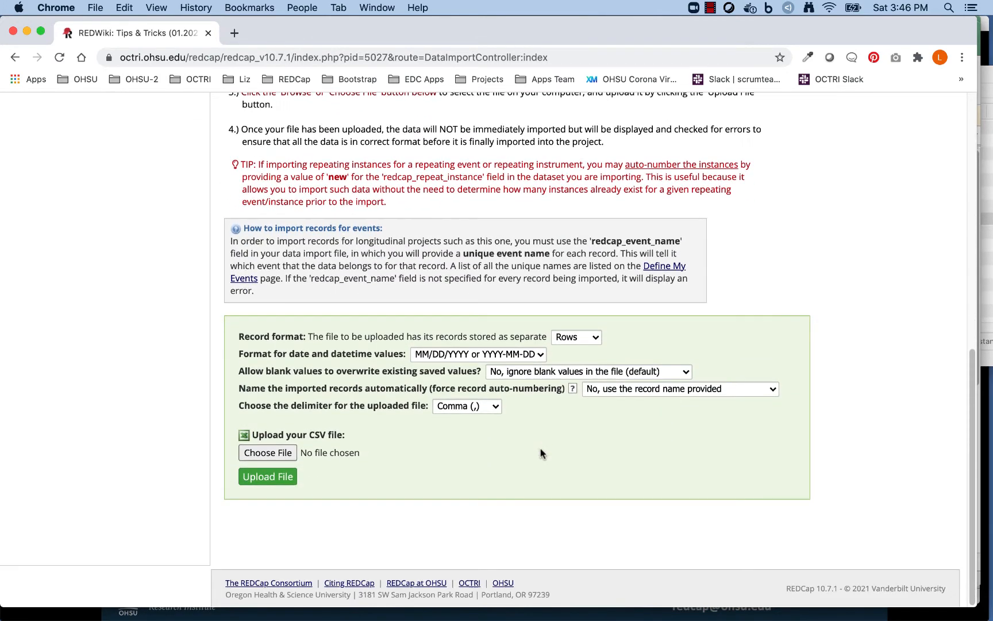
# Step: Dismiss the file chooser and highlight the tip about auto-numbering repeating instances in the import instructions
pyautogui.click(280, 454)
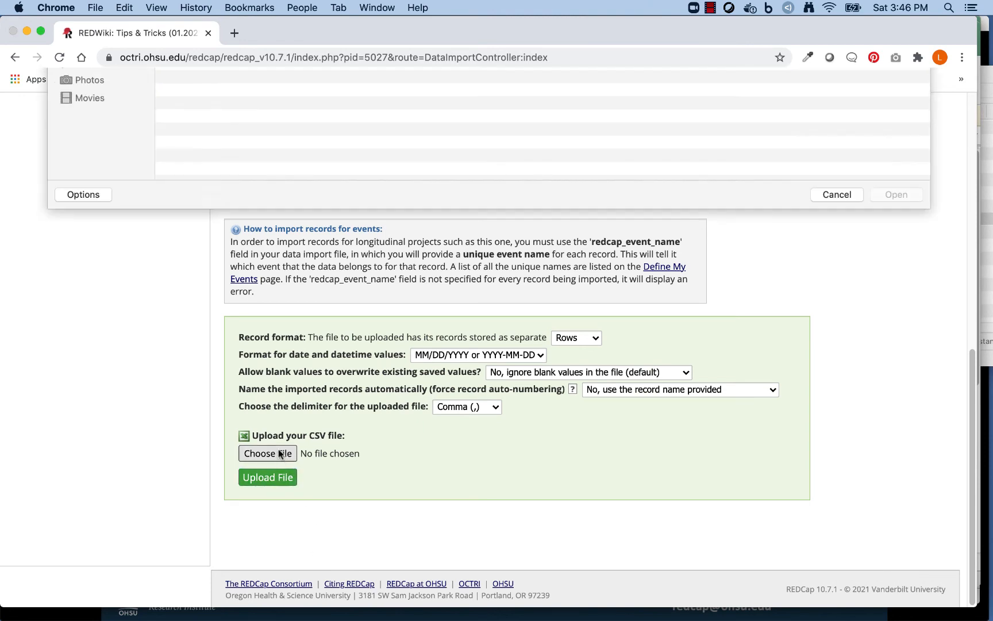
pyautogui.click(837, 474)
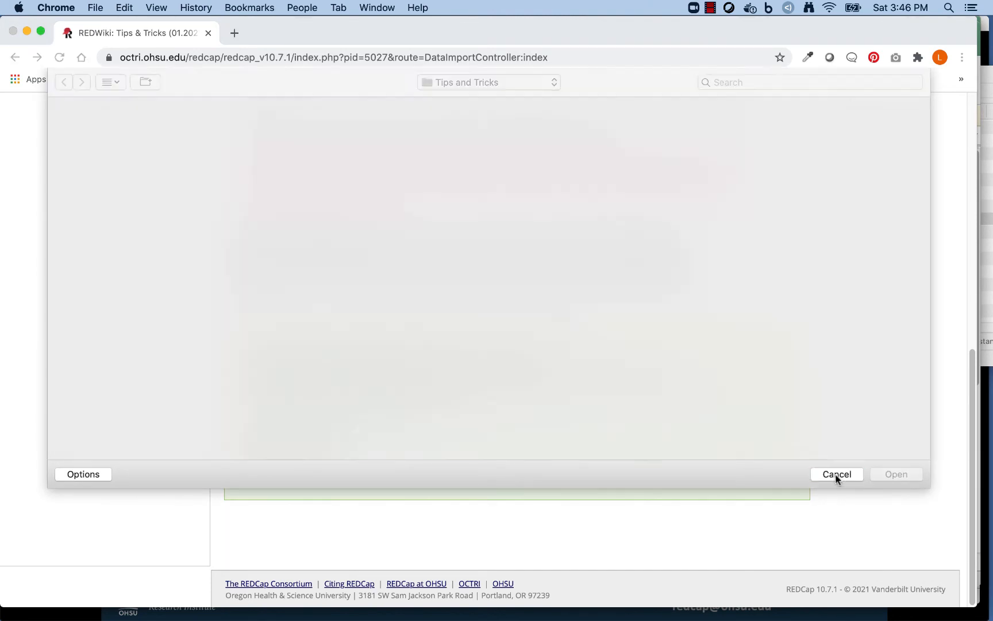
pyautogui.scroll(5, 385, 270)
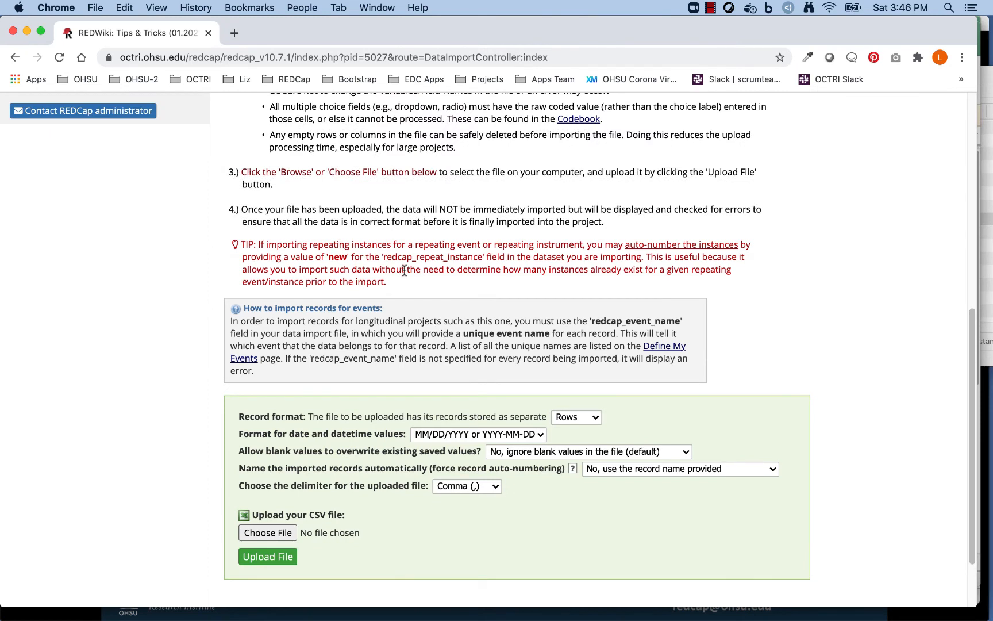
pyautogui.moveTo(403, 285); pyautogui.dragTo(236, 247)
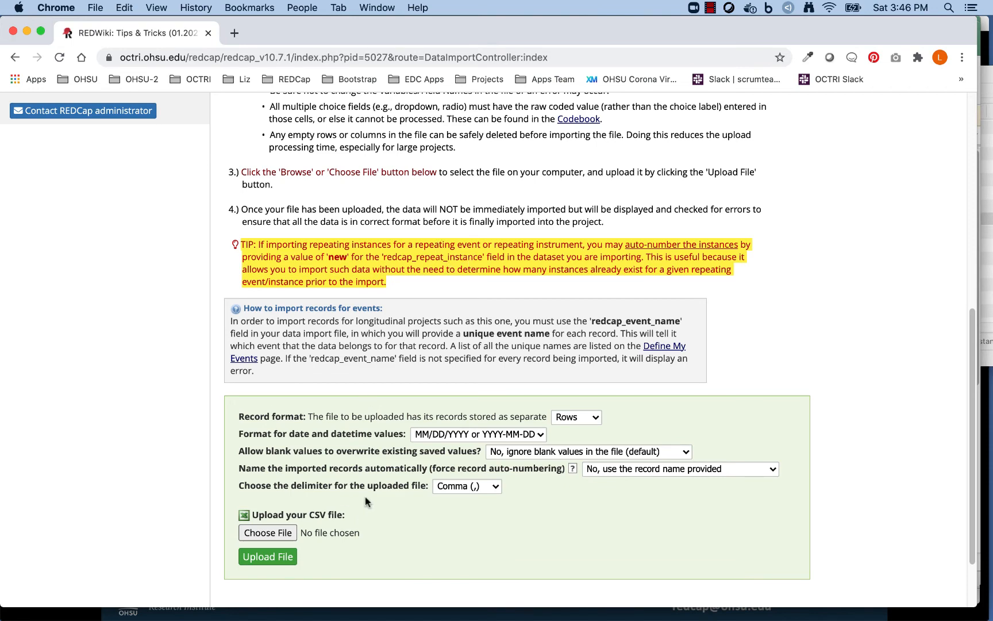
# Step: Choose 6-012020_import_auto_repeating_instance.csv as the import file and upload it for review, keeping the provided record names
pyautogui.scroll(-2, 375, 542)
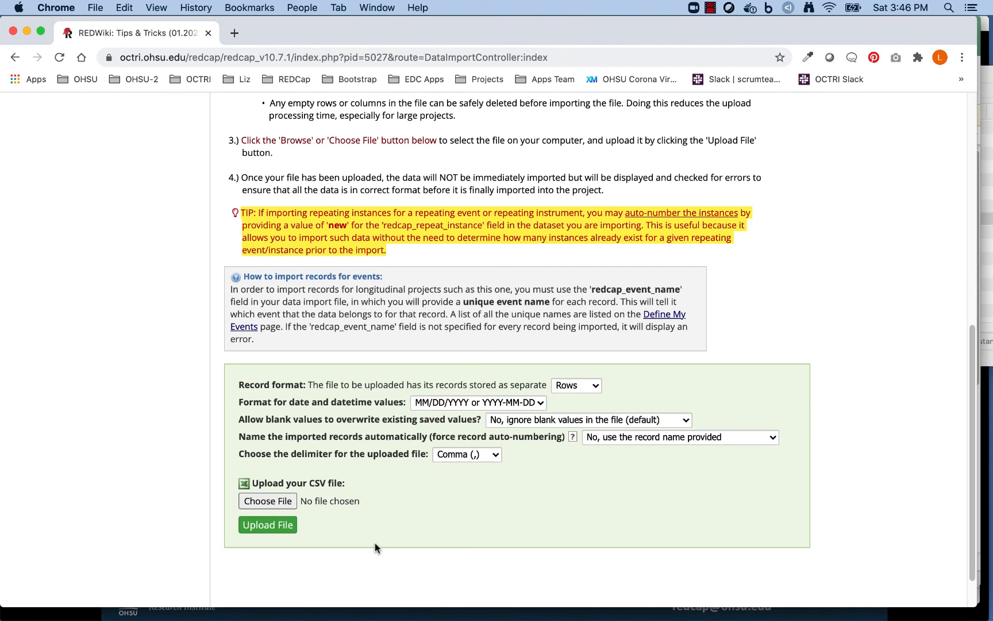
pyautogui.click(274, 500)
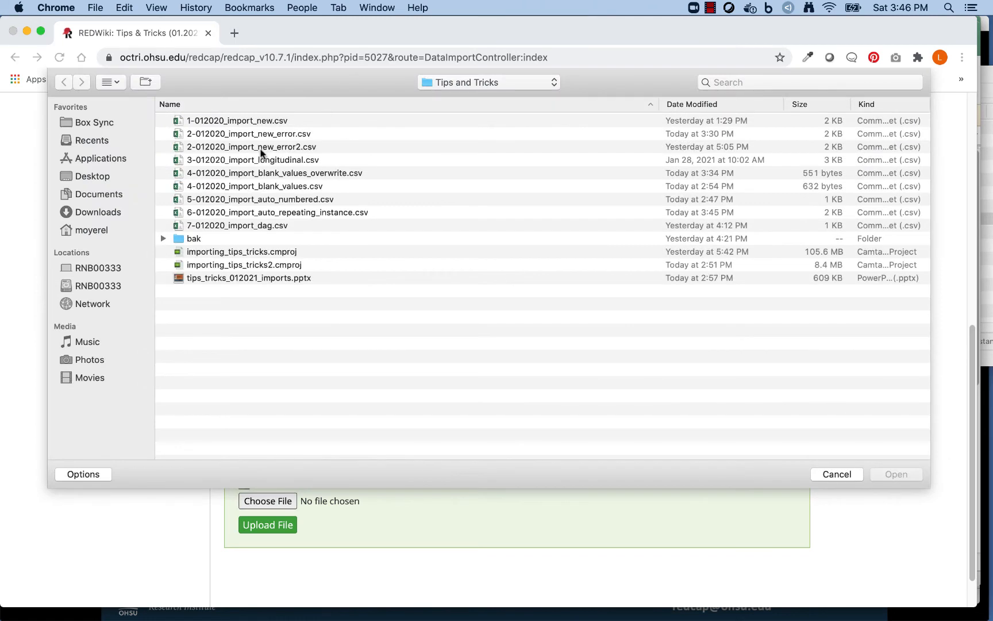
pyautogui.click(292, 213)
pyautogui.click(918, 474)
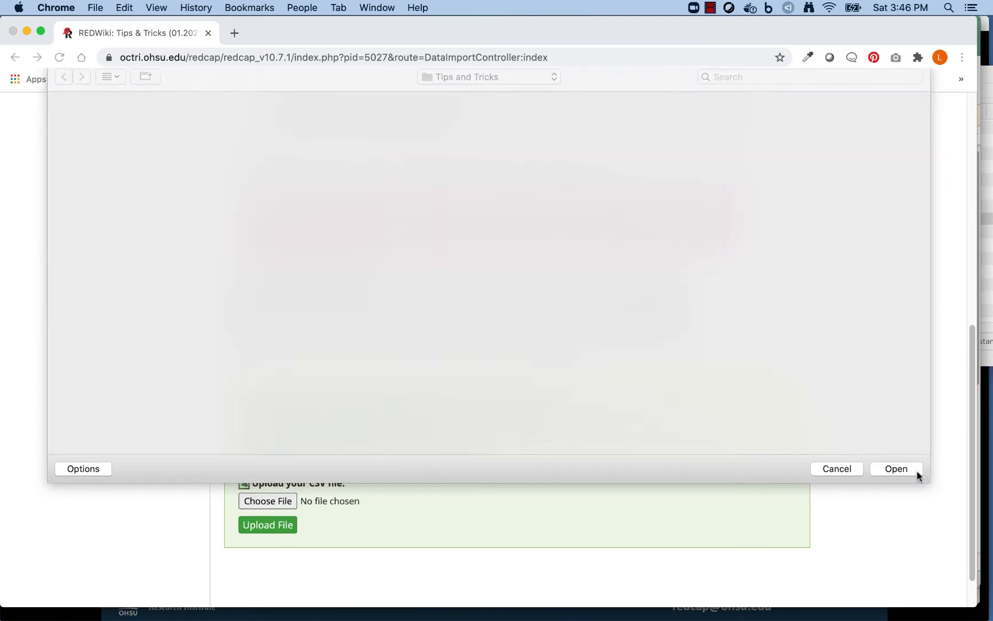
pyautogui.click(269, 528)
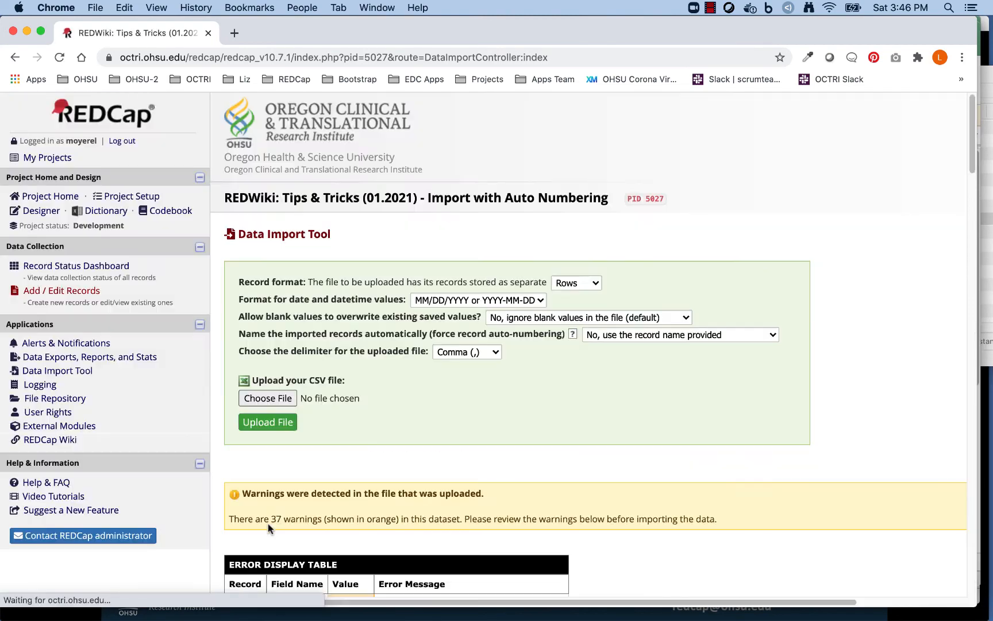
# Step: Review the warnings in the Error Display Table and the redcap_repeat_instance values in the Data Display Table
pyautogui.scroll(-5, 418, 321)
pyautogui.scroll(-10, 418, 320)
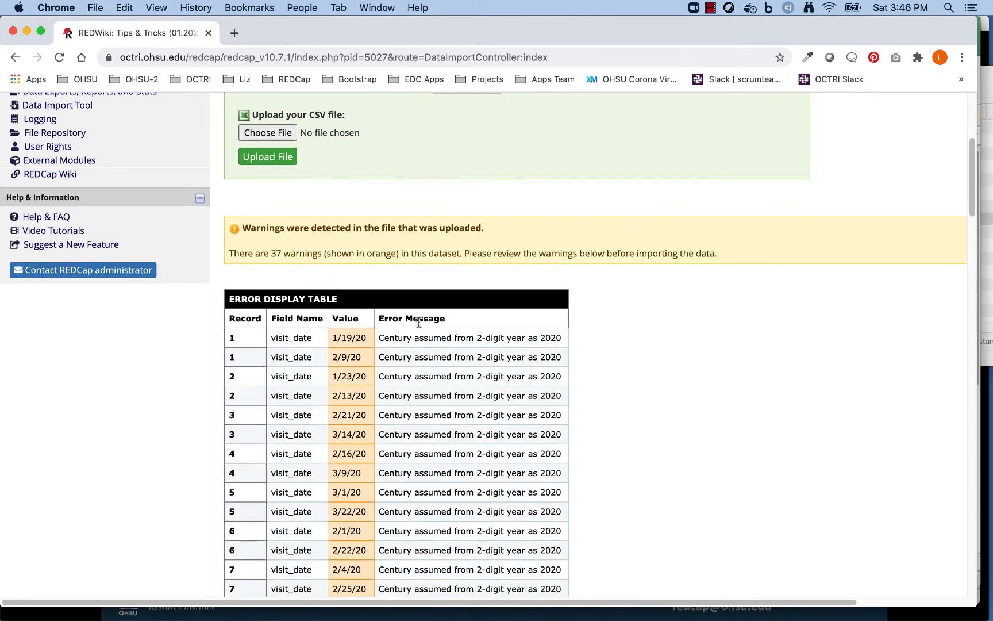
pyautogui.scroll(-12, 418, 322)
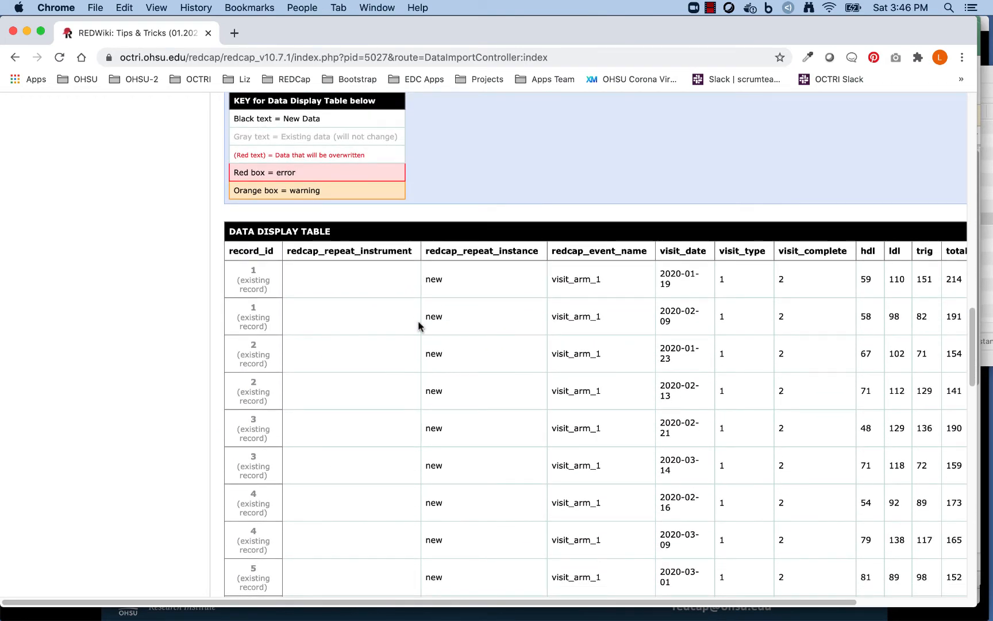
# Step: Review the remaining rows of the Data Display Table and import the new data into the project
pyautogui.scroll(-1, 419, 326)
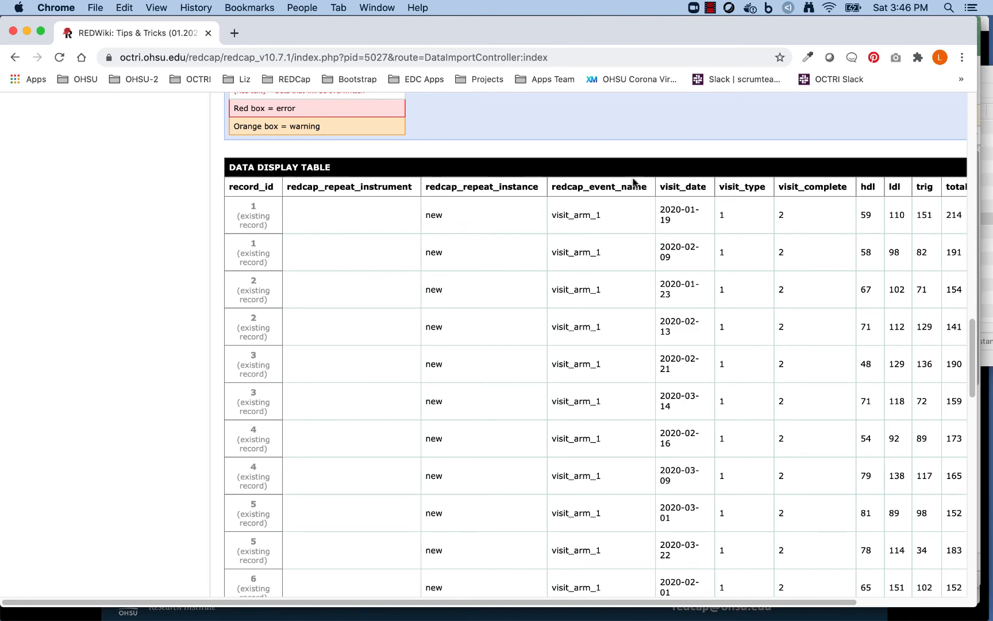
pyautogui.scroll(-10, 613, 230)
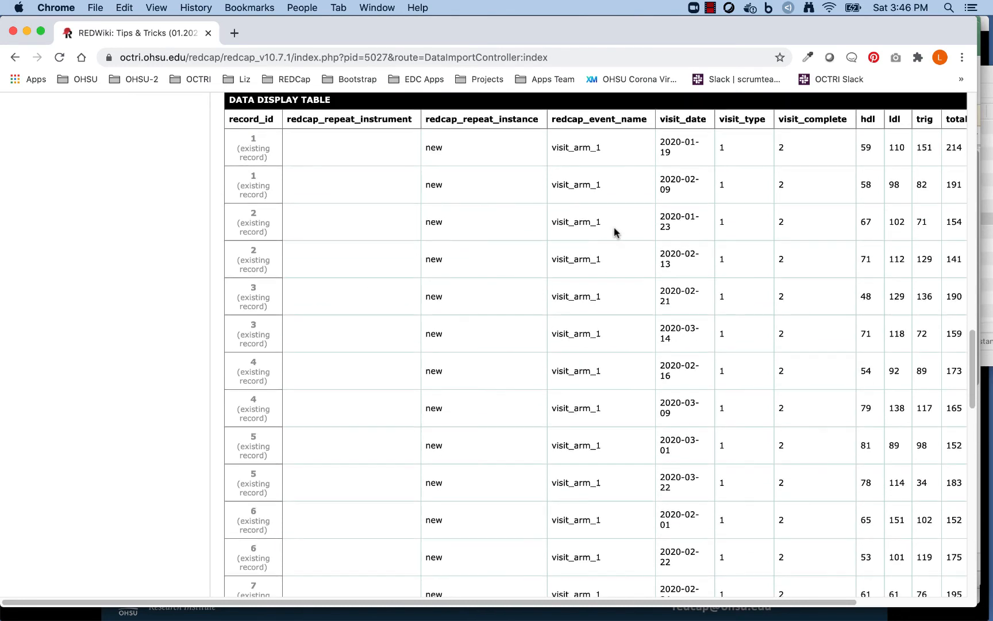
pyautogui.scroll(-20, 614, 232)
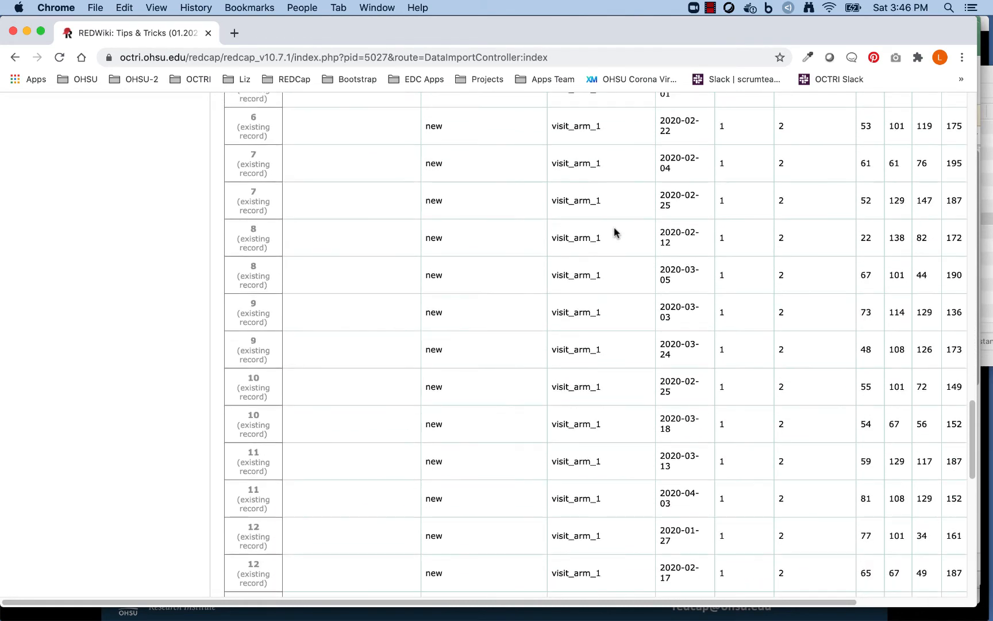
pyautogui.scroll(-2, 614, 228)
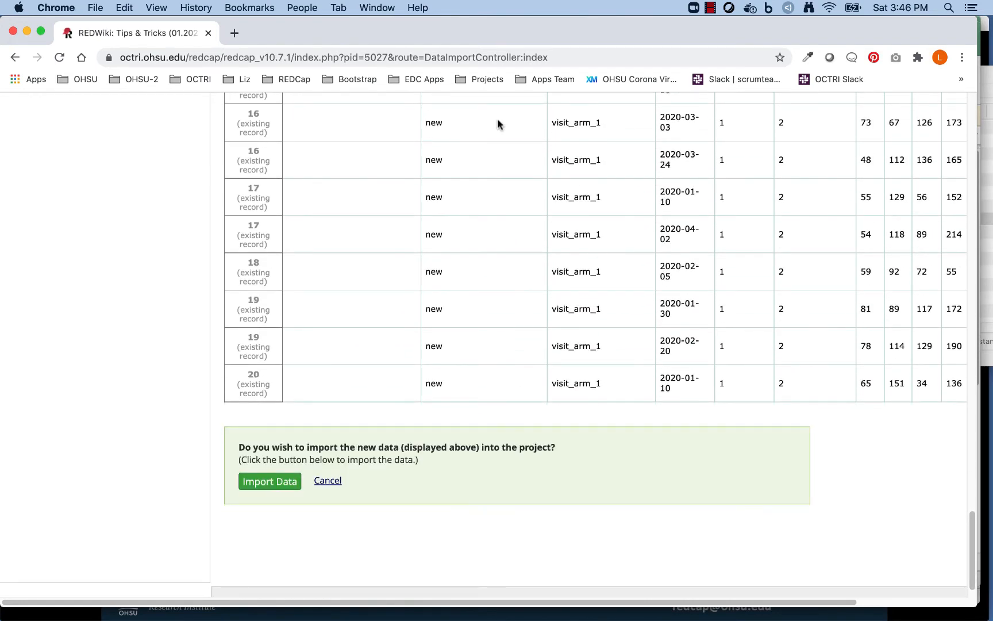
pyautogui.click(269, 482)
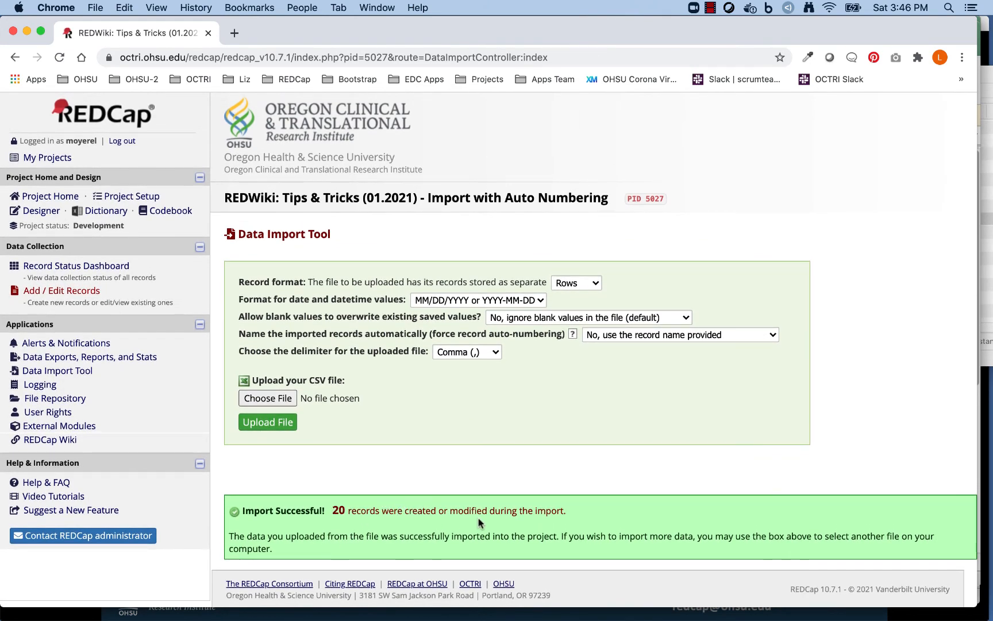
# Step: Check record 1's repeating Visit instances from the Record Status Dashboard and on its Record Home Page
pyautogui.click(86, 266)
pyautogui.scroll(-4, 518, 260)
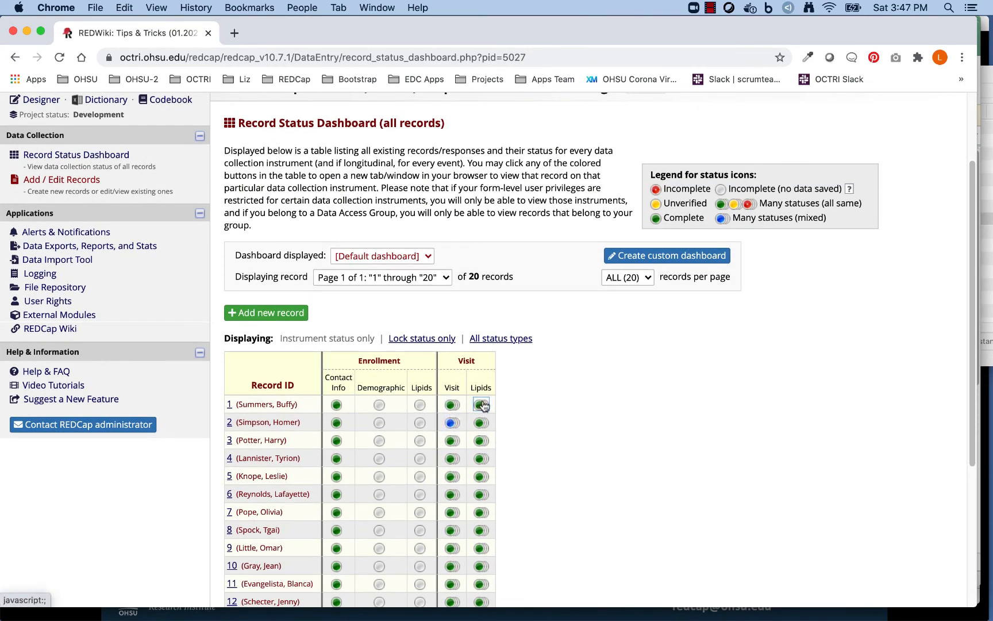
pyautogui.click(453, 405)
pyautogui.scroll(-4, 453, 404)
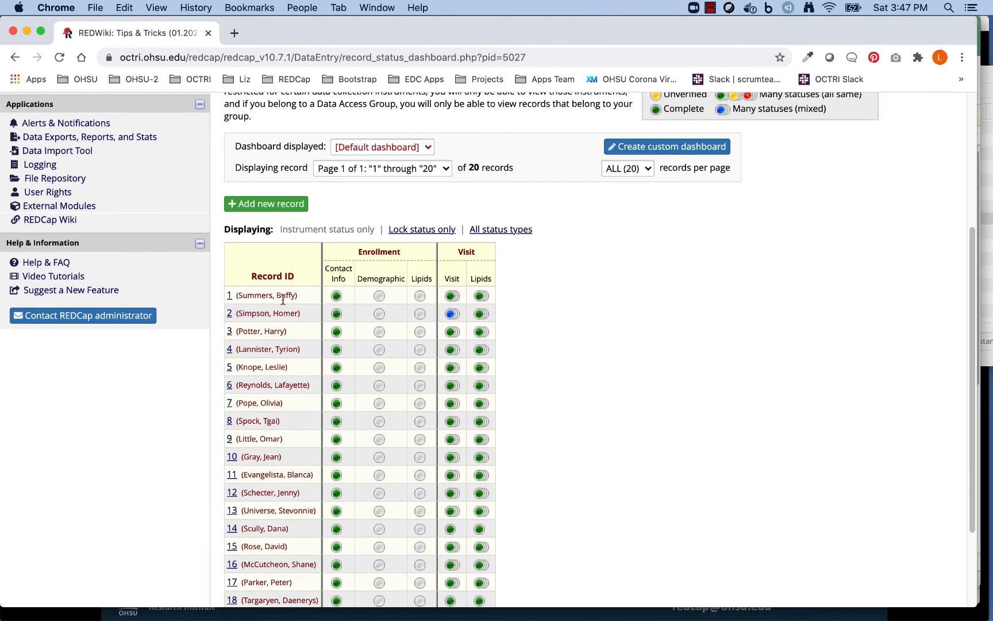
pyautogui.click(230, 295)
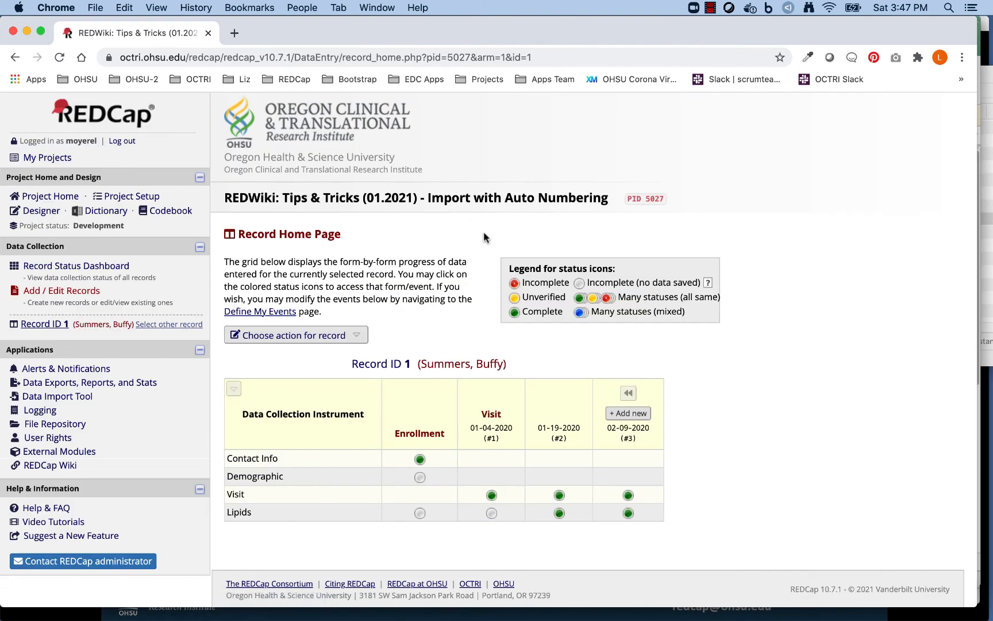
pyautogui.scroll(1, 485, 239)
# Step: Return to the Record Status Dashboard and inspect the Visit instances of record 19 and the Visit form of record 14
pyautogui.click(96, 265)
pyautogui.scroll(-10, 640, 246)
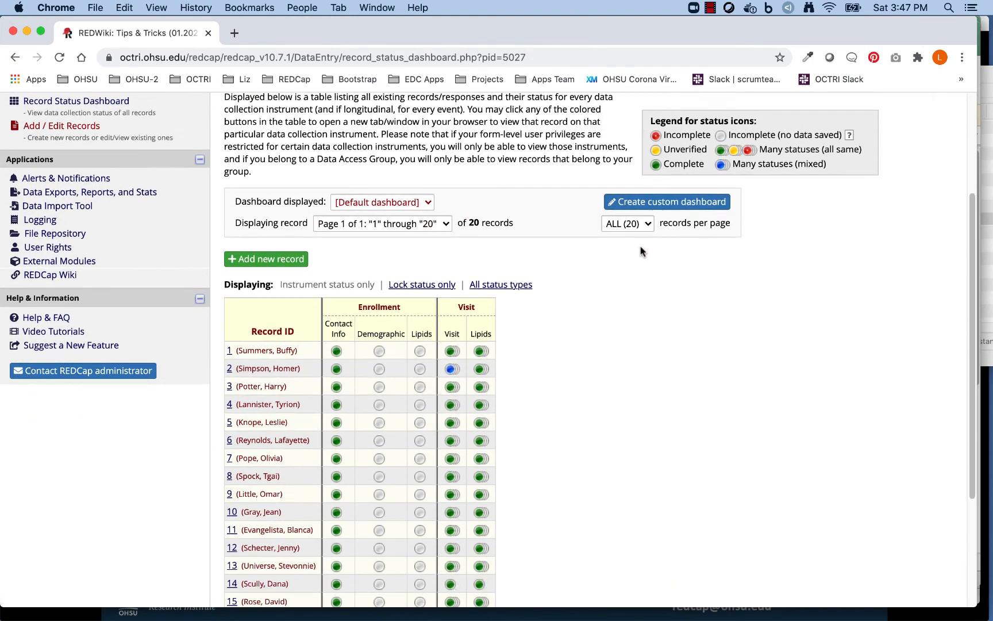
pyautogui.click(451, 510)
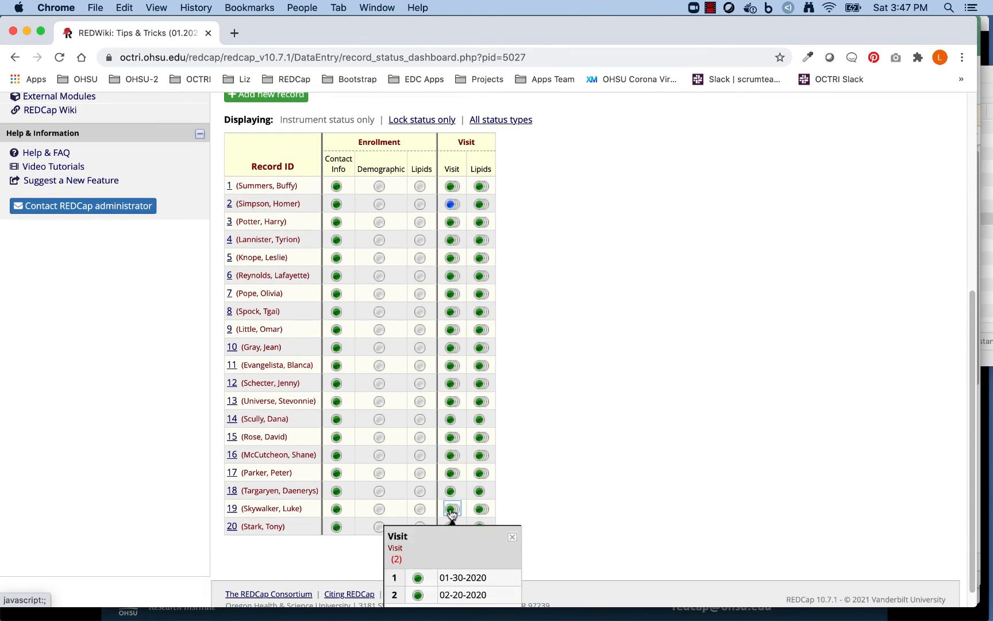
pyautogui.scroll(-1, 451, 513)
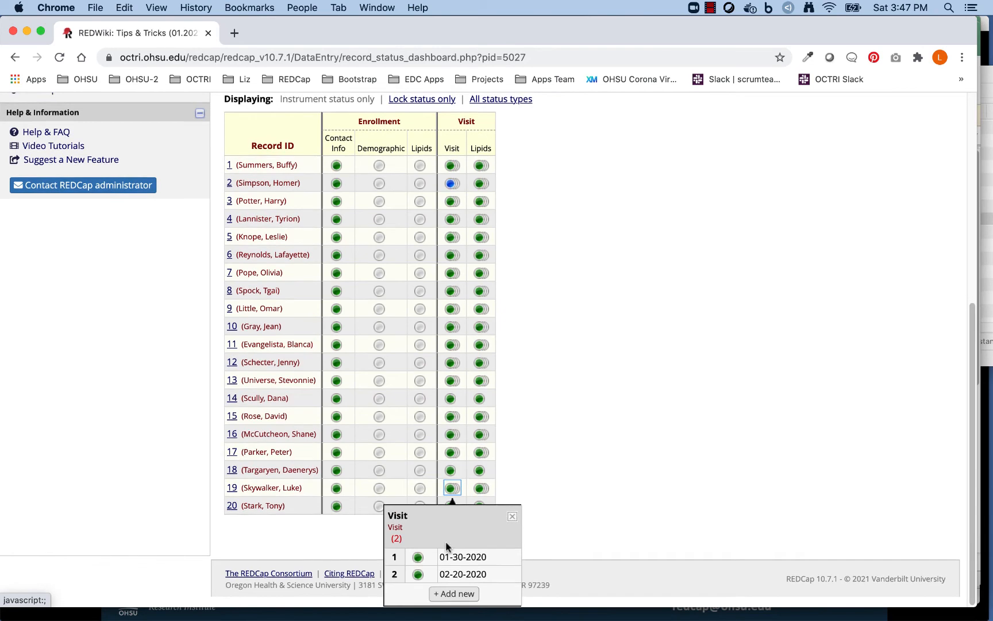
pyautogui.click(451, 399)
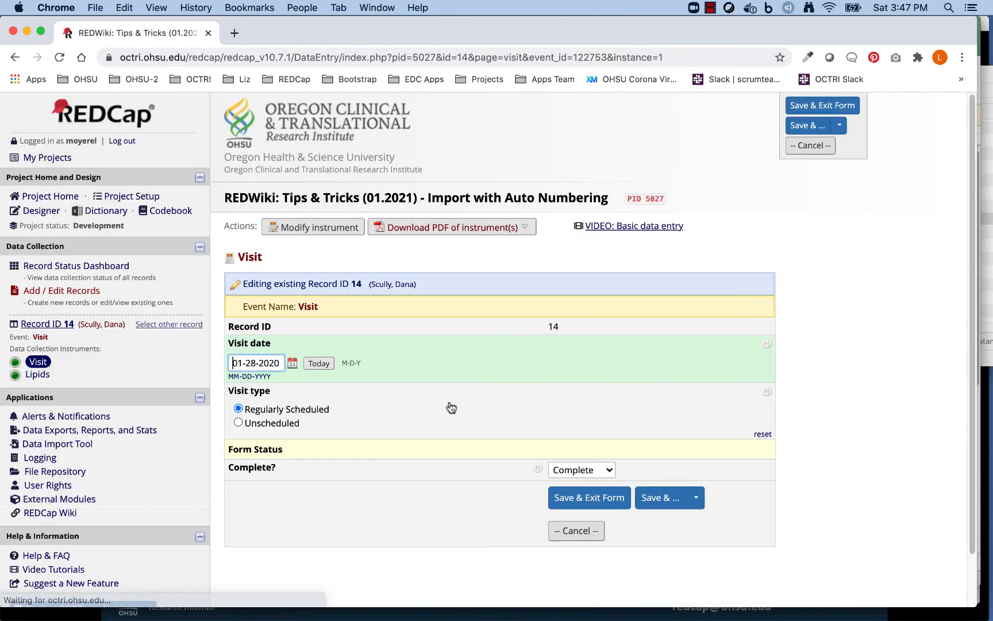
# Step: Leave the Visit form and review the project's optional modules and customizations in Project Setup
pyautogui.click(76, 292)
pyautogui.scroll(-3, 492, 261)
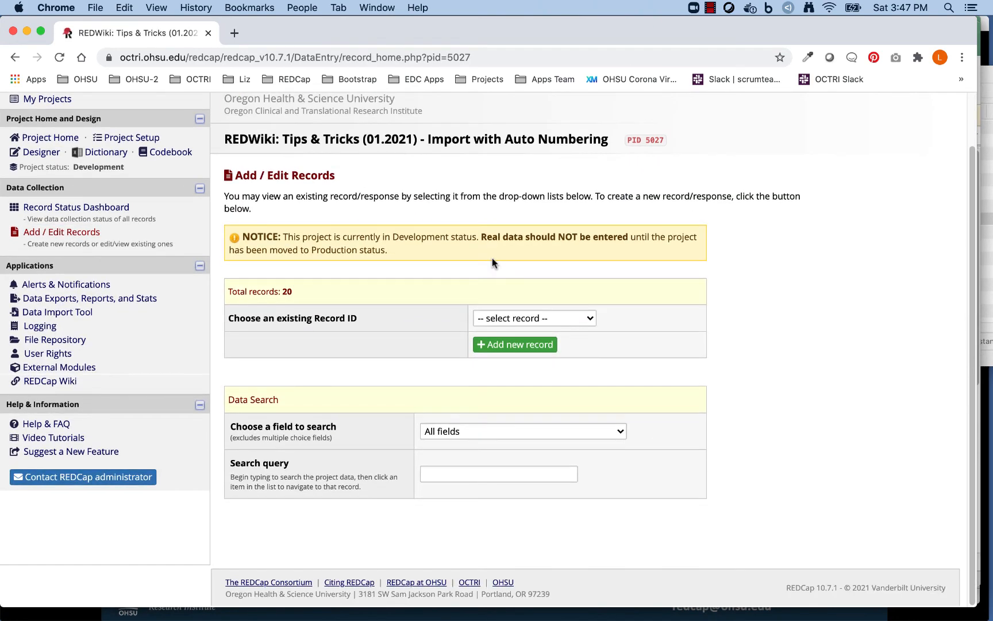
pyautogui.click(142, 138)
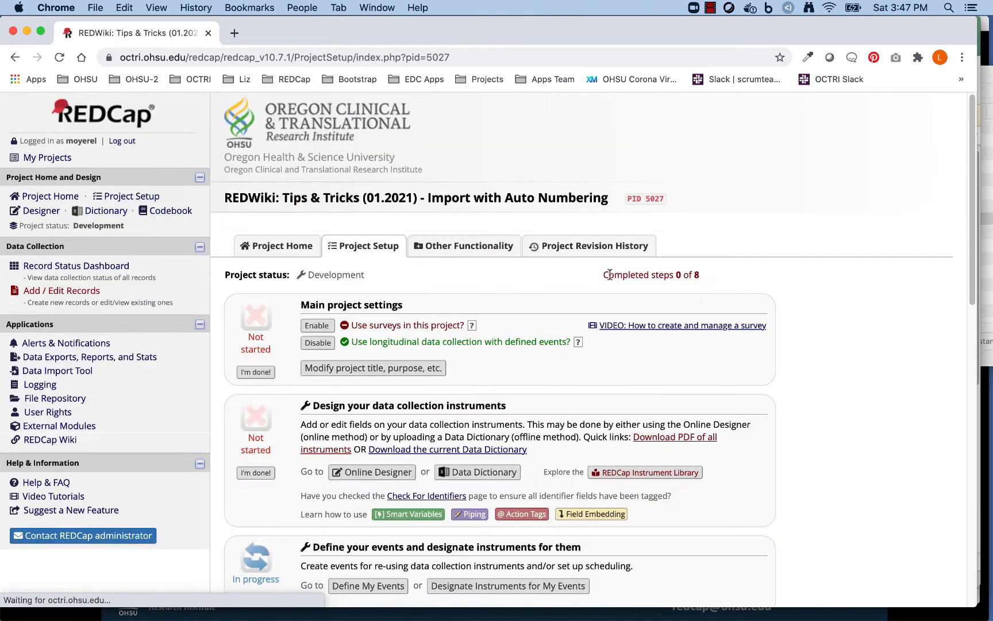
pyautogui.scroll(-5, 641, 451)
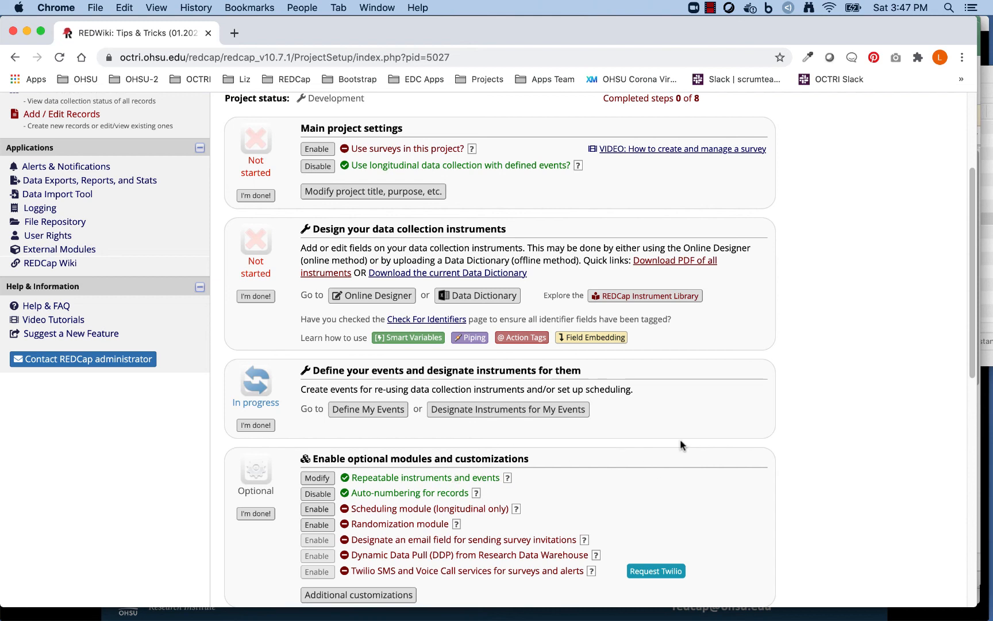
pyautogui.scroll(5, 680, 445)
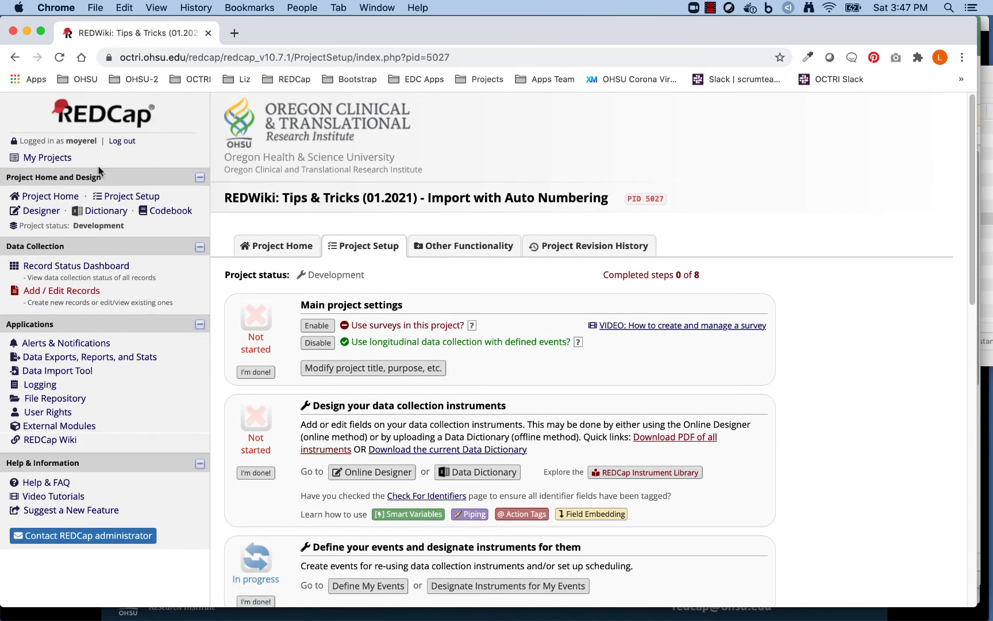
pyautogui.click(159, 199)
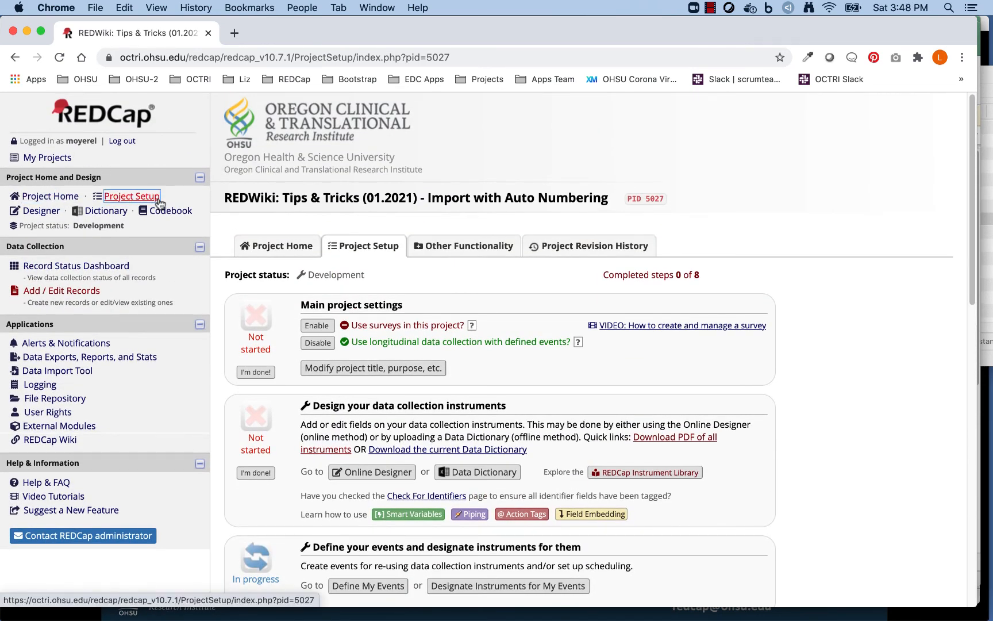
# Step: Open the project "REDWiki: Tips & Tricks (01.2021) - Import with DAGs" from the list of projects
pyautogui.click(49, 158)
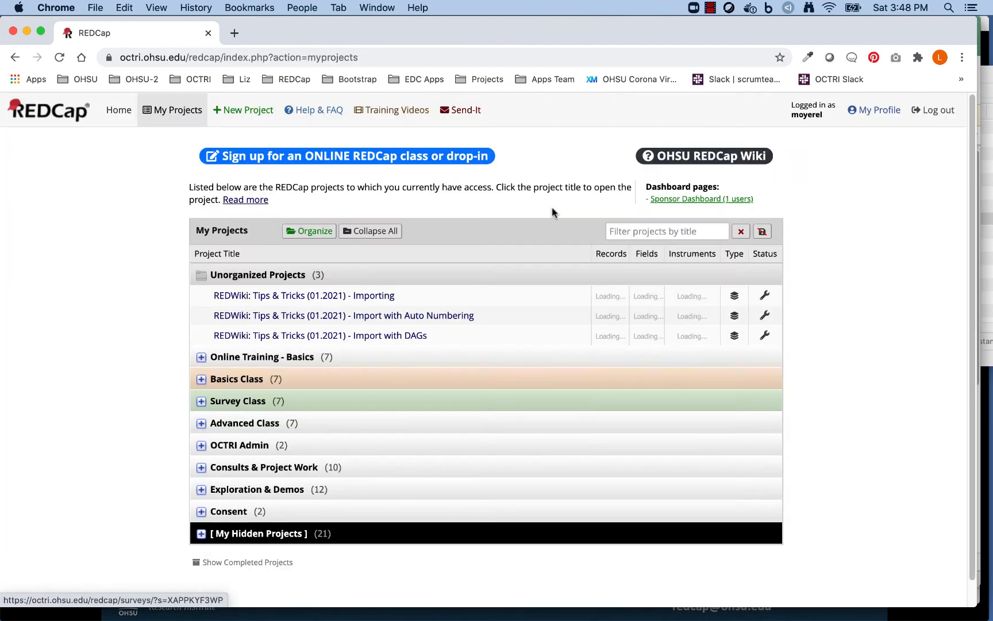
pyautogui.scroll(-1, 551, 213)
pyautogui.click(398, 311)
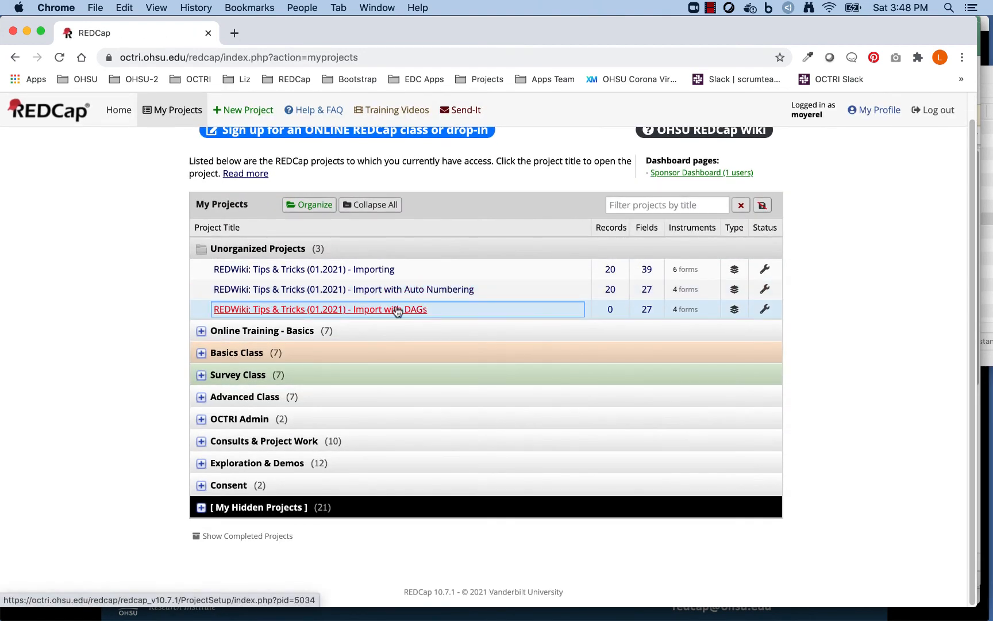
pyautogui.scroll(-2, 691, 269)
pyautogui.scroll(1, 691, 269)
pyautogui.scroll(1, 691, 269)
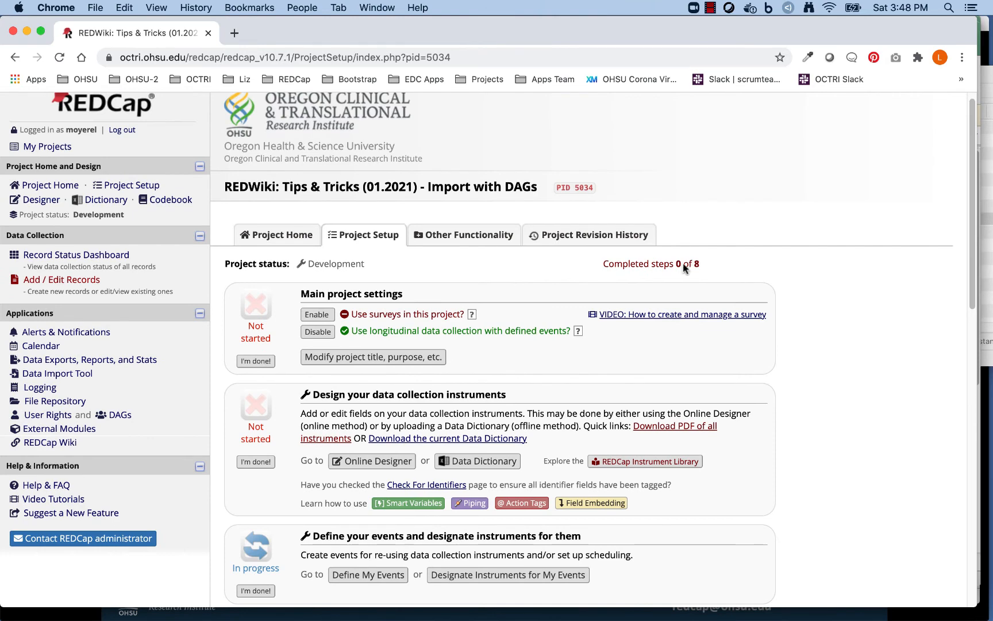
# Step: Examine the project's Data Access Groups, their record counts and their unique group names
pyautogui.click(121, 415)
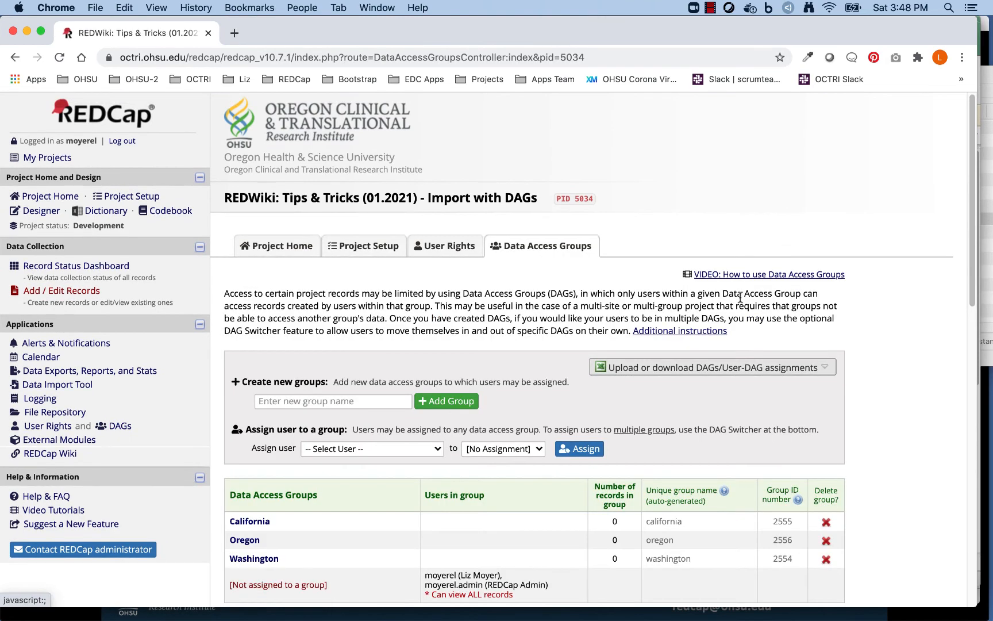
pyautogui.scroll(-3, 667, 386)
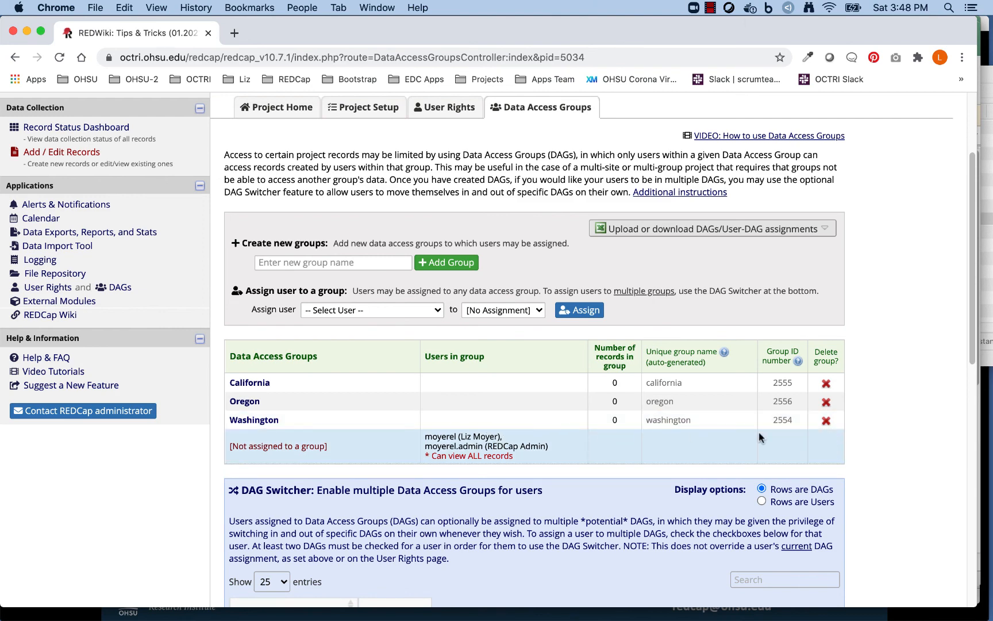
pyautogui.scroll(5, 54, 224)
# Step: Add a new record, assign it to the California Data Access Group on the Contact Info form, and save it without a first name
pyautogui.click(61, 290)
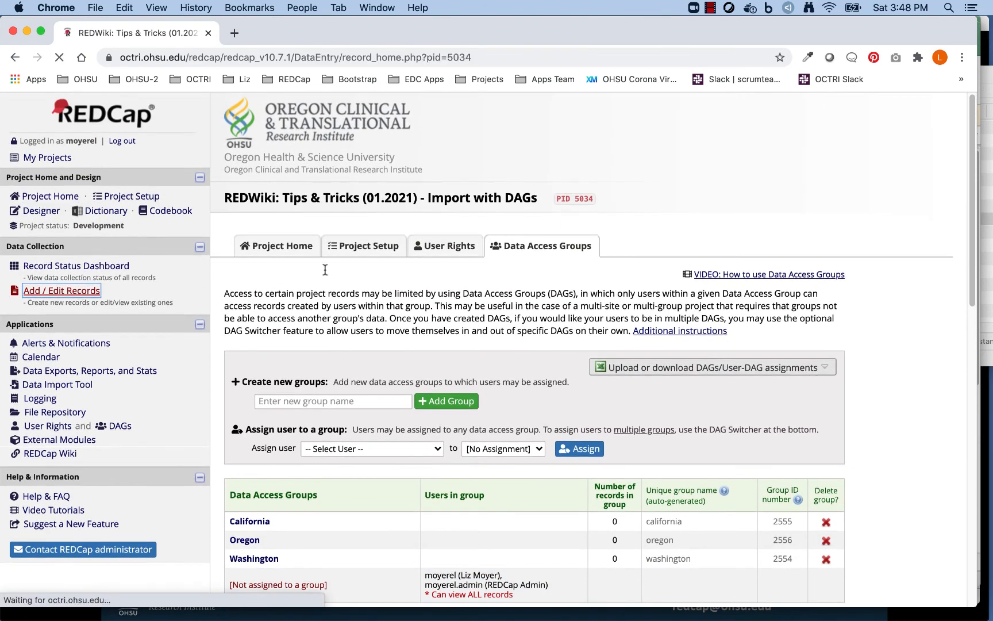
pyautogui.click(555, 405)
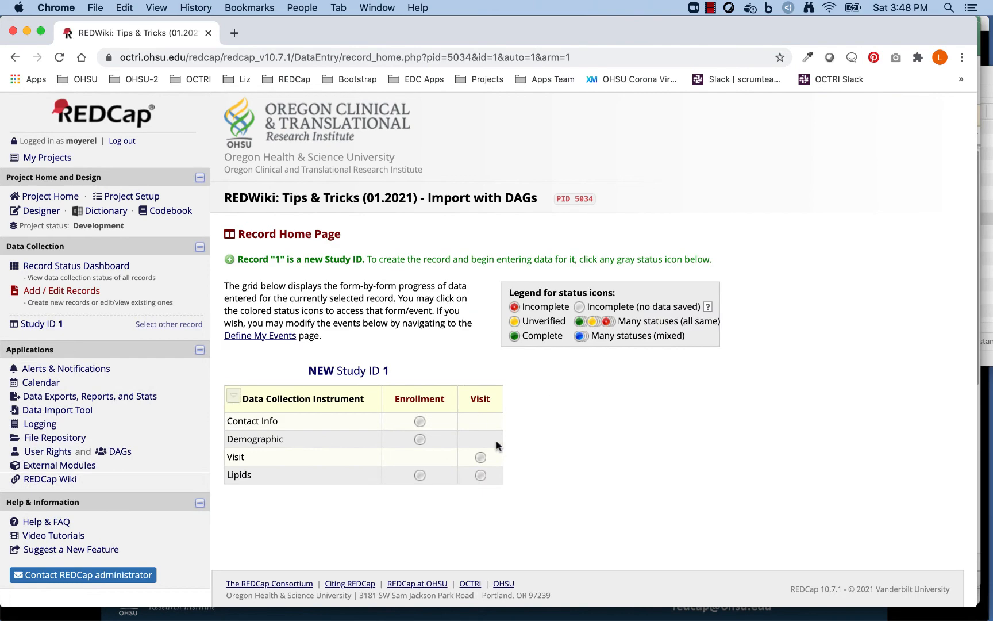
pyautogui.click(419, 421)
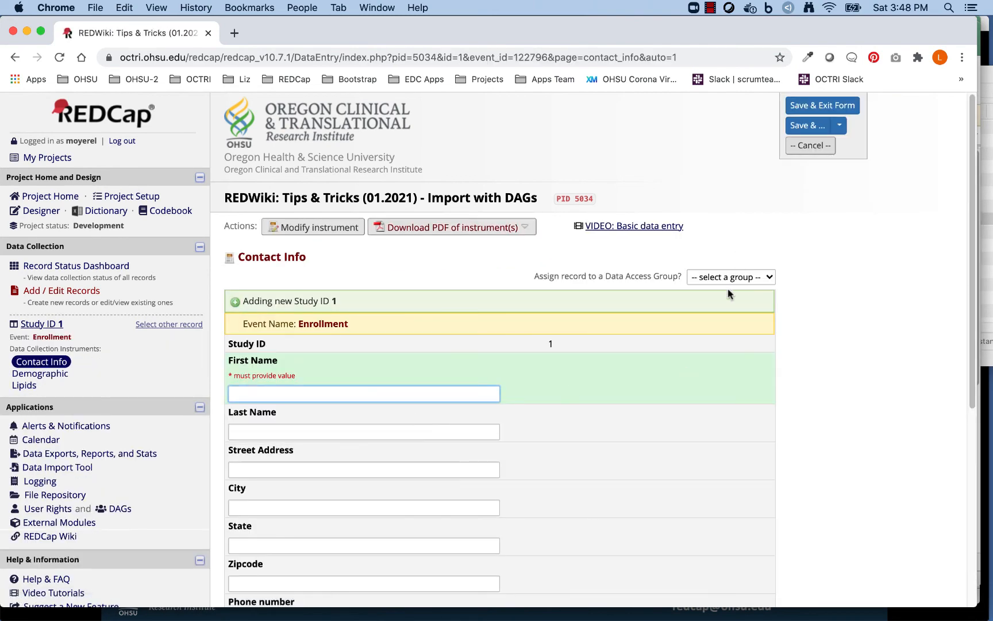
pyautogui.click(725, 279)
pyautogui.click(725, 300)
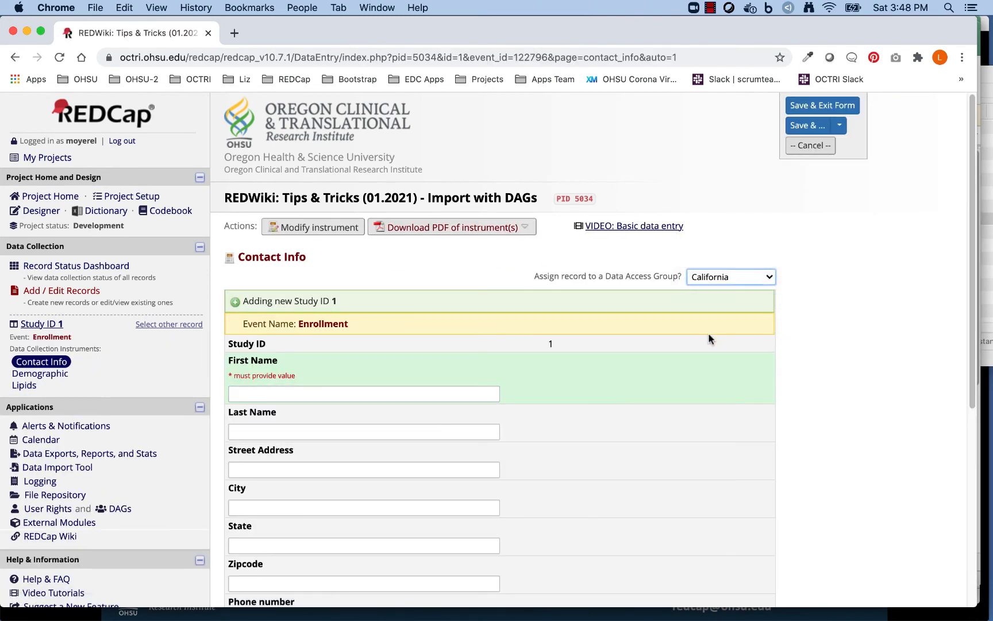
pyautogui.click(810, 106)
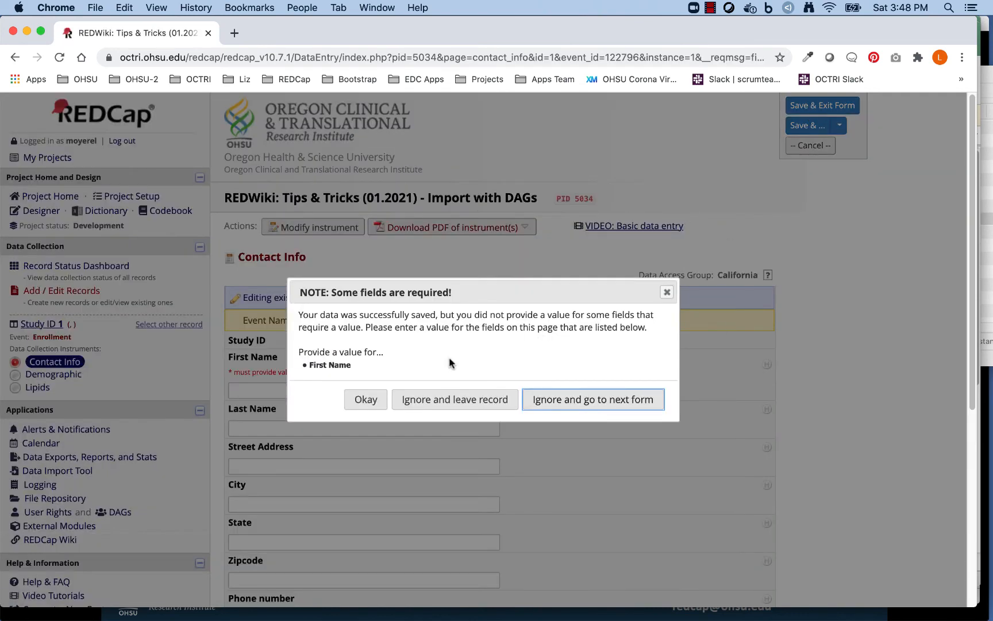
pyautogui.click(359, 402)
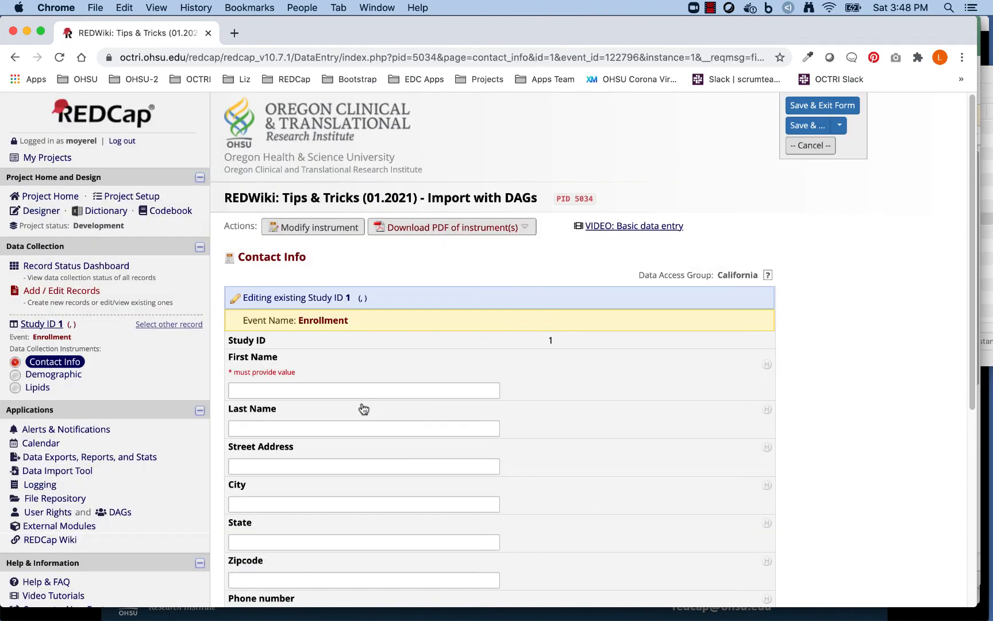
# Step: Leave the Contact Info form and check the number of records per group on the Data Access Groups page
pyautogui.click(61, 290)
pyautogui.scroll(-2, 524, 331)
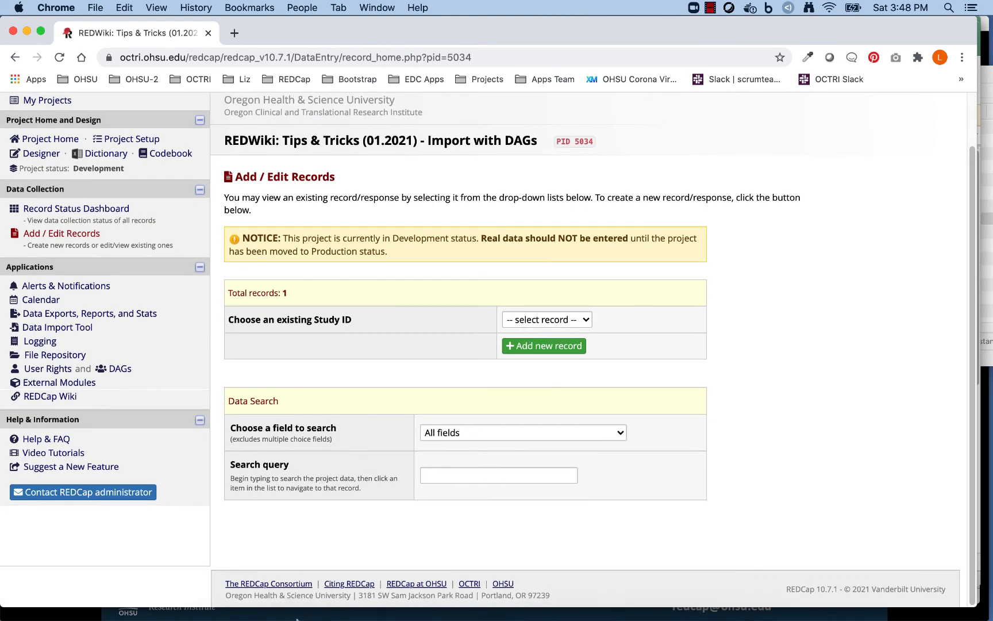
pyautogui.moveTo(305, 618)
pyautogui.click(120, 368)
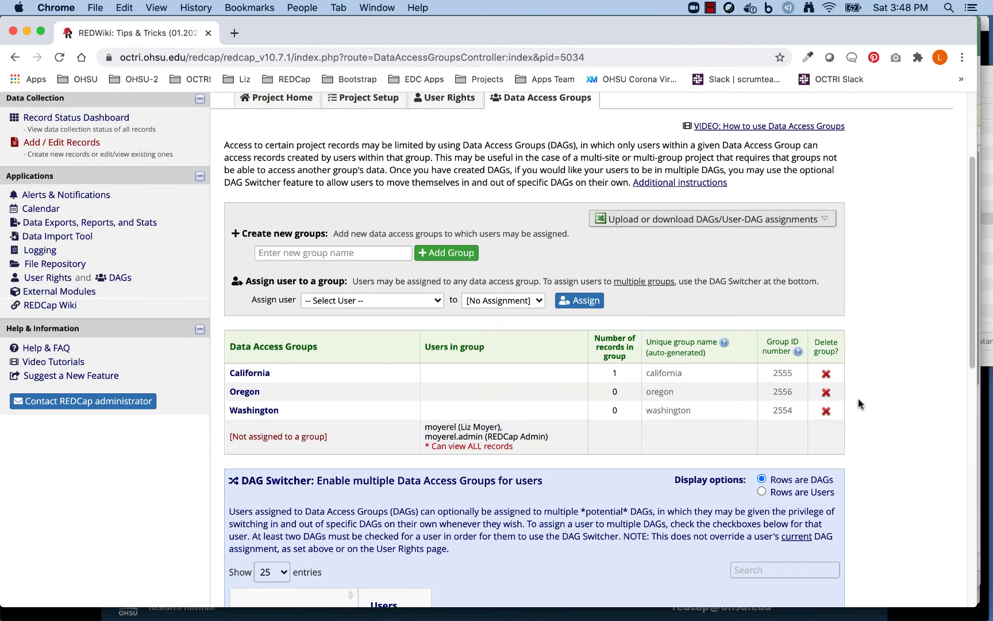
pyautogui.scroll(-2, 904, 457)
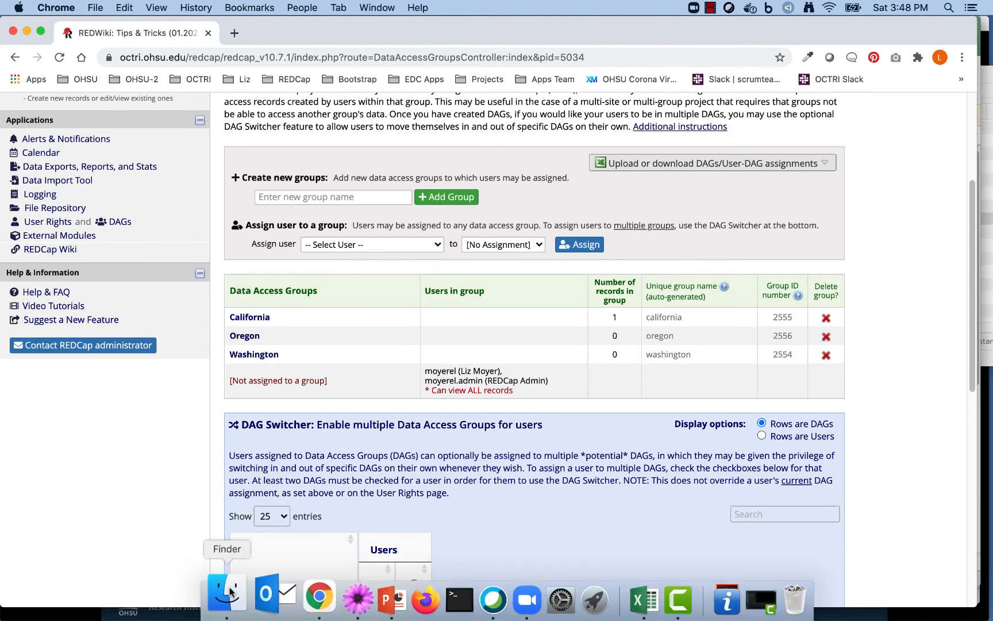
# Step: Open the 7-012020_import_dag file from Finder in Excel and widen the redcap_event_name and redcap_data_access_group columns
pyautogui.click(228, 592)
pyautogui.doubleClick(711, 229)
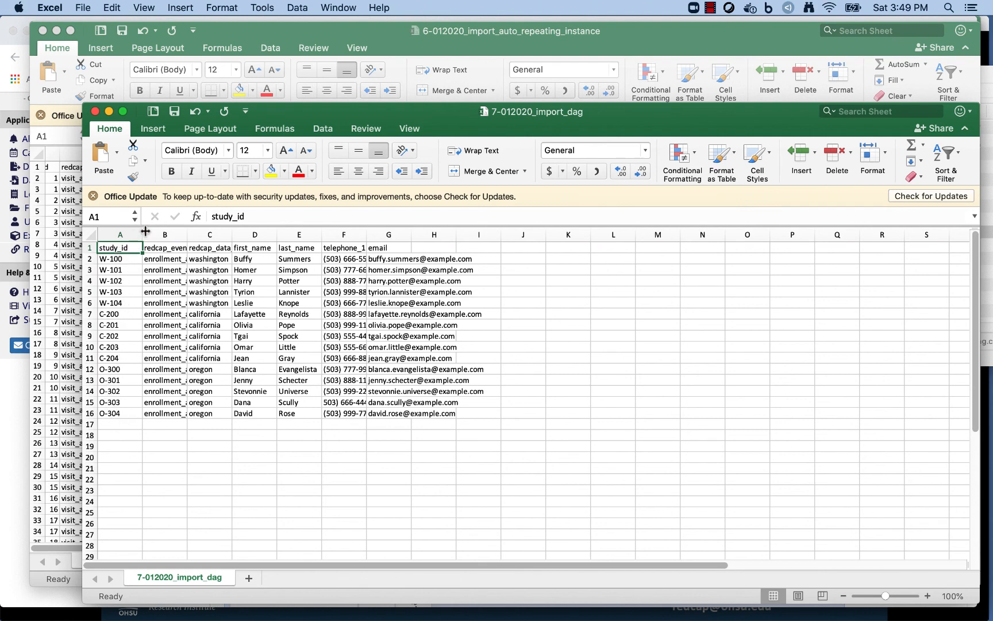
pyautogui.moveTo(187, 234); pyautogui.dragTo(326, 234)
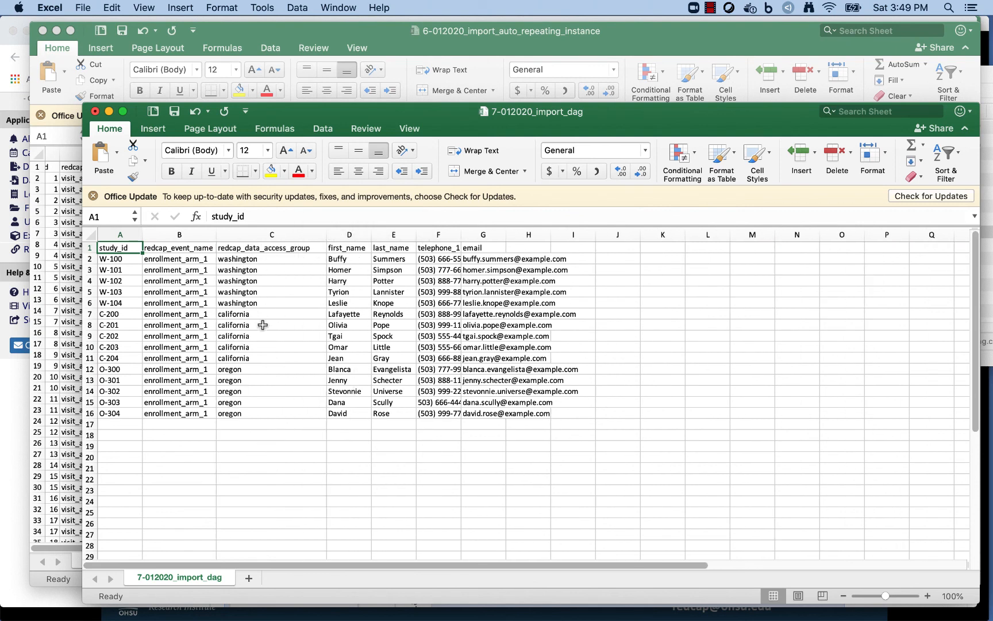
# Step: Switch back to the REDCap project with Data Access Groups in Chrome
pyautogui.press('super+Tab')
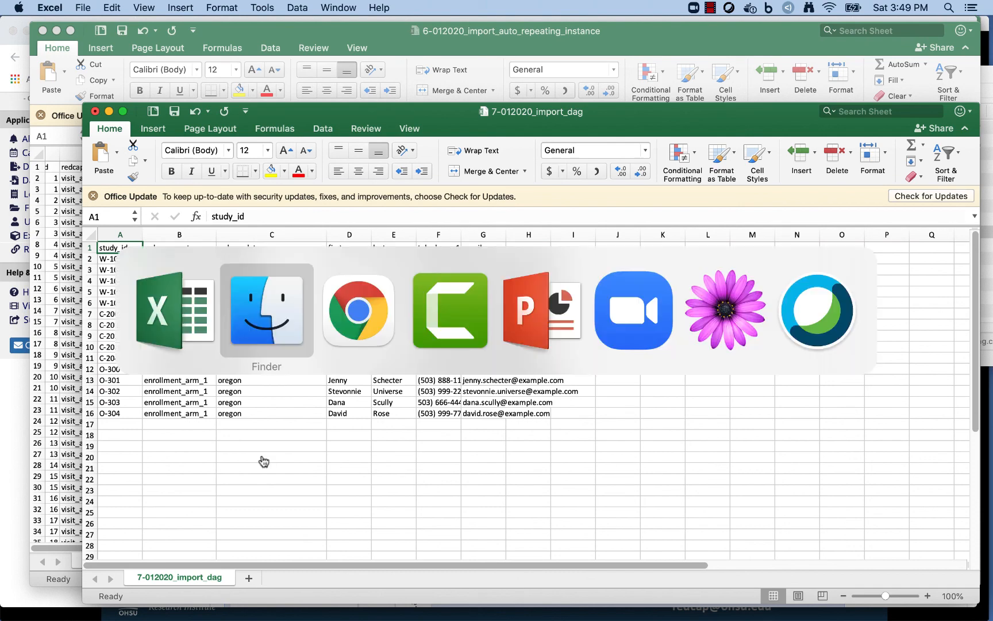
pyautogui.press('super+Tab')
pyautogui.scroll(5, 362, 454)
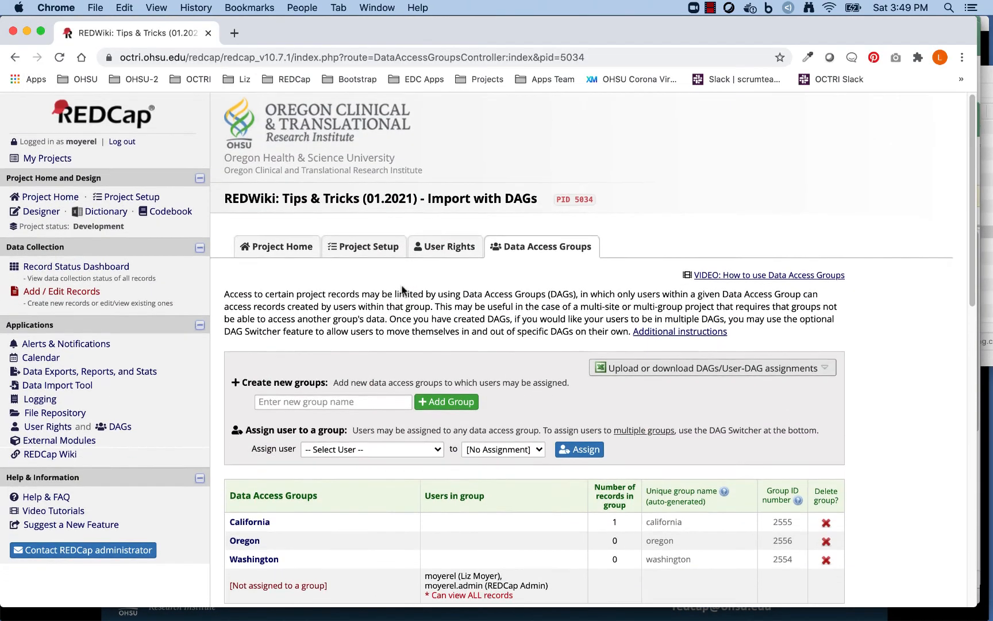
# Step: Disable auto-numbering for records in the project setup of the Import with DAGs project
pyautogui.click(369, 246)
pyautogui.scroll(-3, 345, 403)
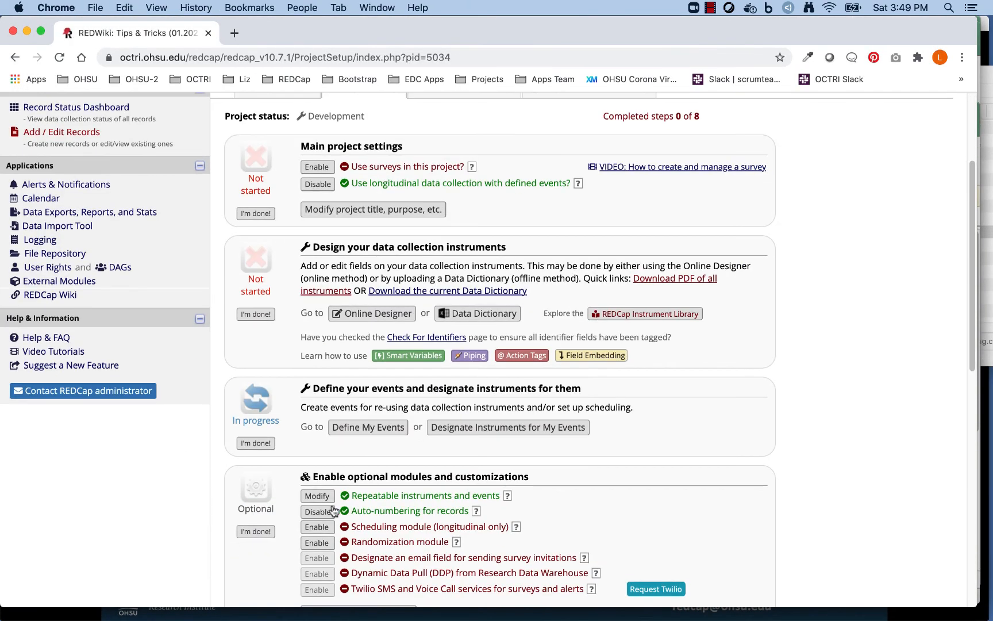
pyautogui.click(311, 512)
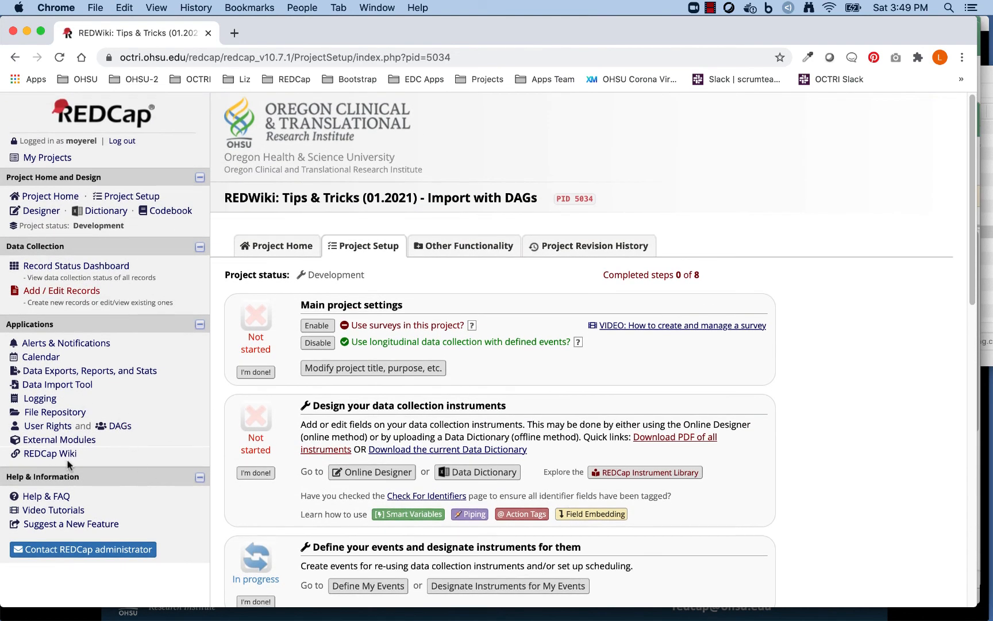
# Step: Upload 7-012020_import_dag.csv with the Data Import Tool, keeping the default format, blank value and delimiter settings
pyautogui.click(47, 385)
pyautogui.scroll(-5, 664, 357)
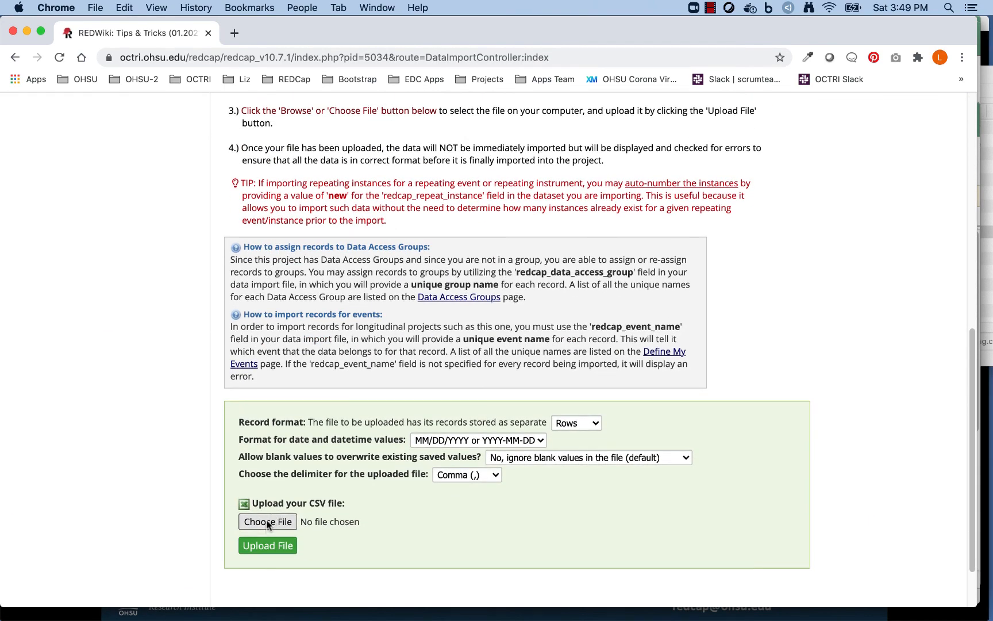
pyautogui.click(268, 522)
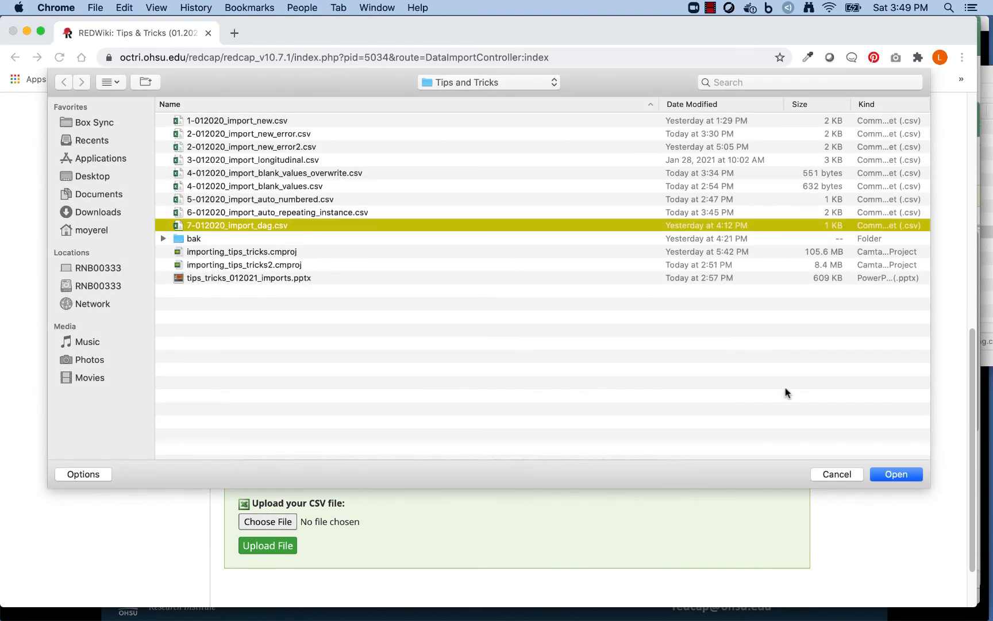
pyautogui.click(911, 474)
pyautogui.click(282, 546)
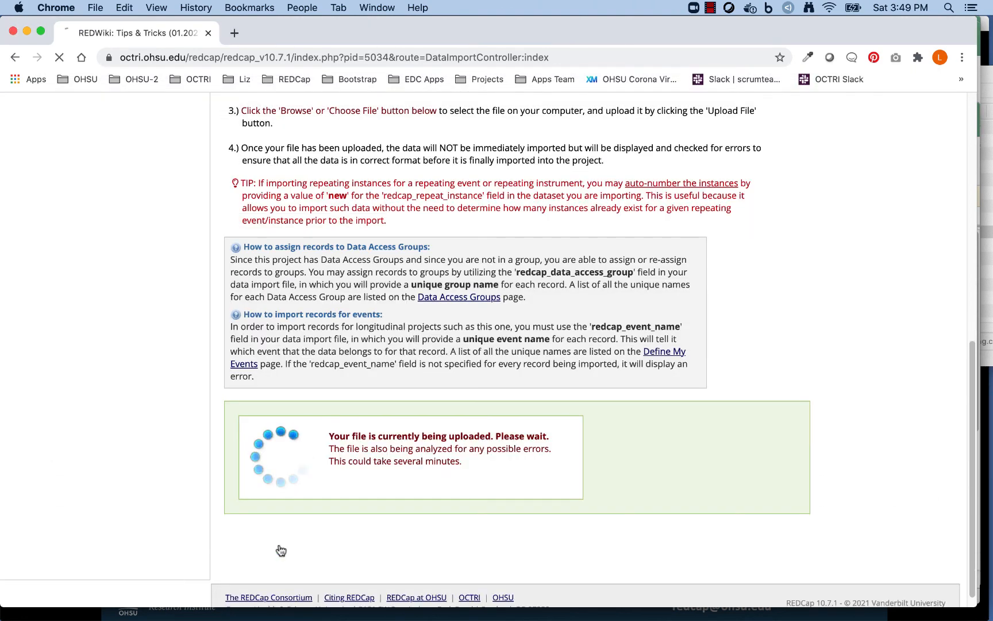
# Step: Review the Data Access Group assignments in the data display table and import the data into the project
pyautogui.scroll(-8, 425, 379)
pyautogui.scroll(-5, 426, 379)
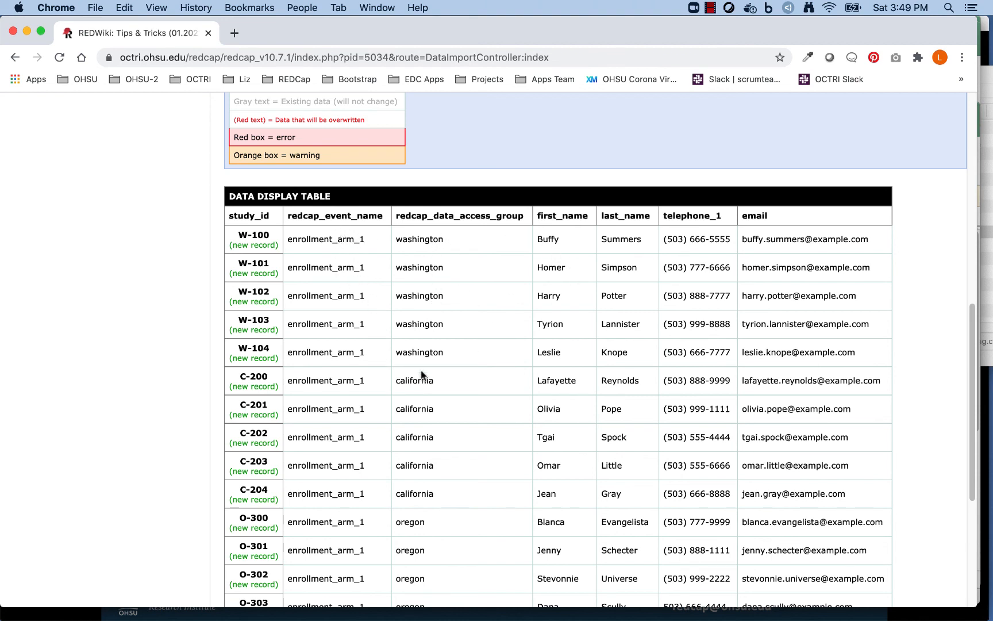
pyautogui.scroll(-2, 412, 523)
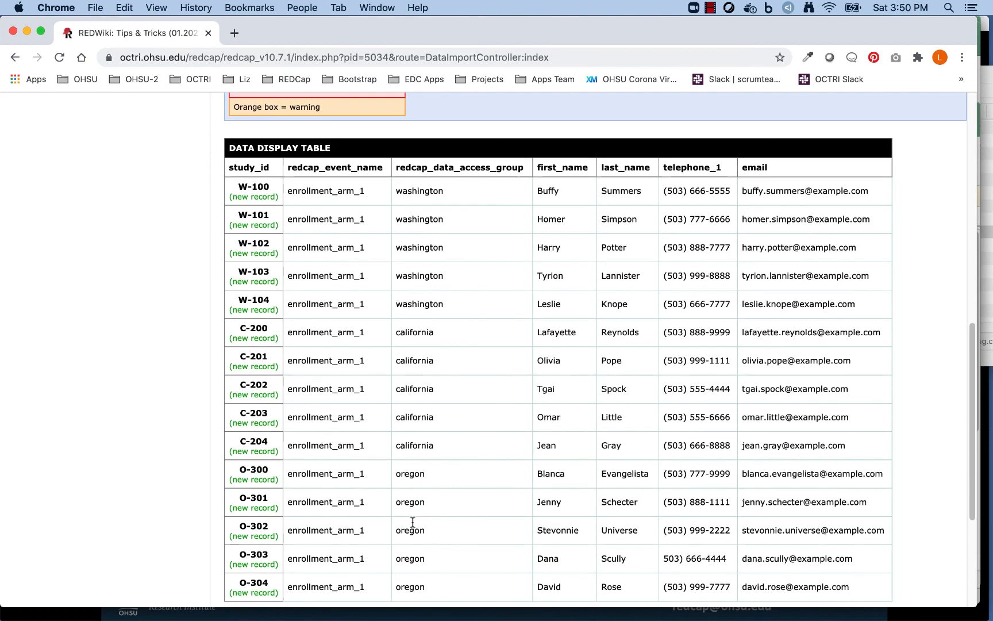
pyautogui.scroll(-6, 423, 288)
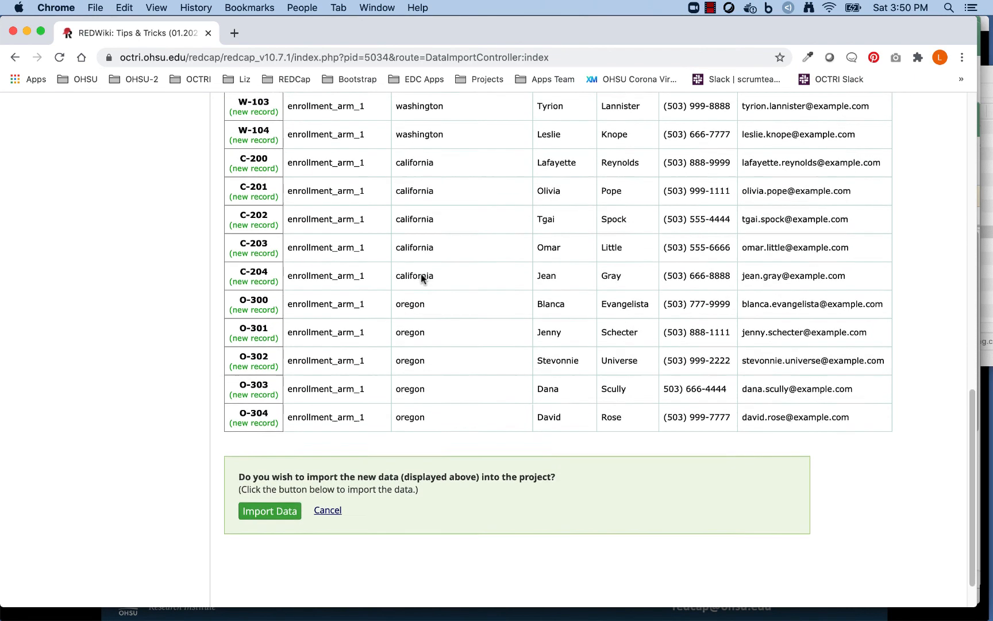
pyautogui.click(270, 506)
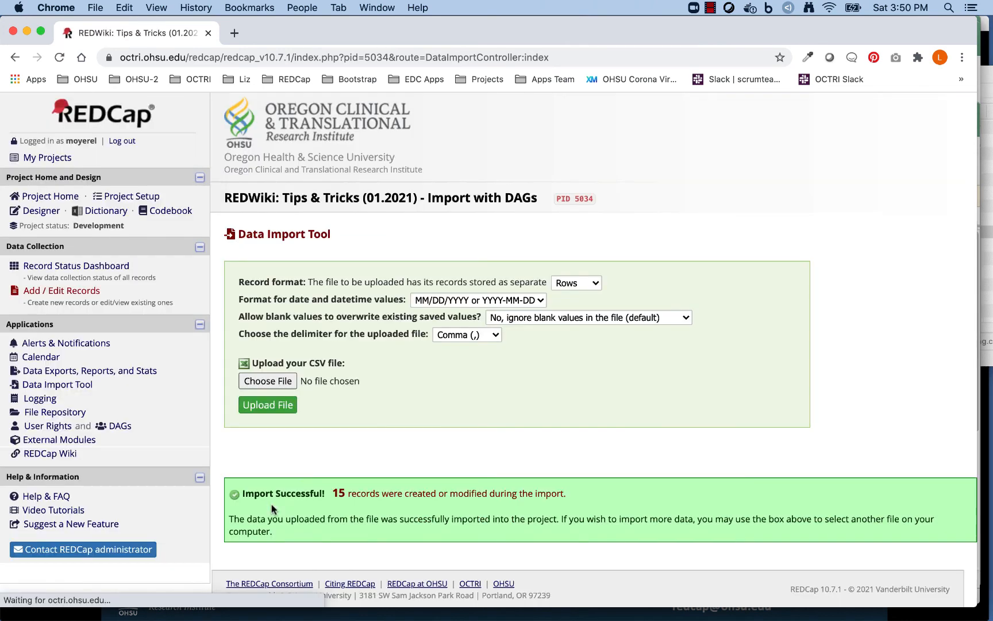
pyautogui.scroll(1, 378, 256)
pyautogui.scroll(-1, 378, 256)
pyautogui.scroll(1, 379, 256)
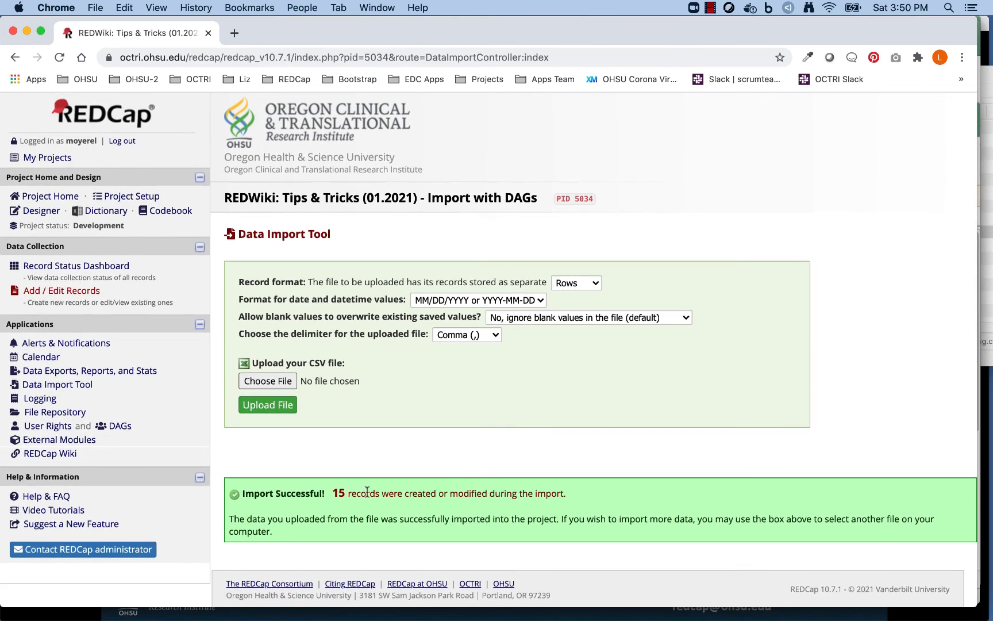
# Step: Open the Record Status Dashboard and display only the records in the California Data Access Group
pyautogui.click(95, 265)
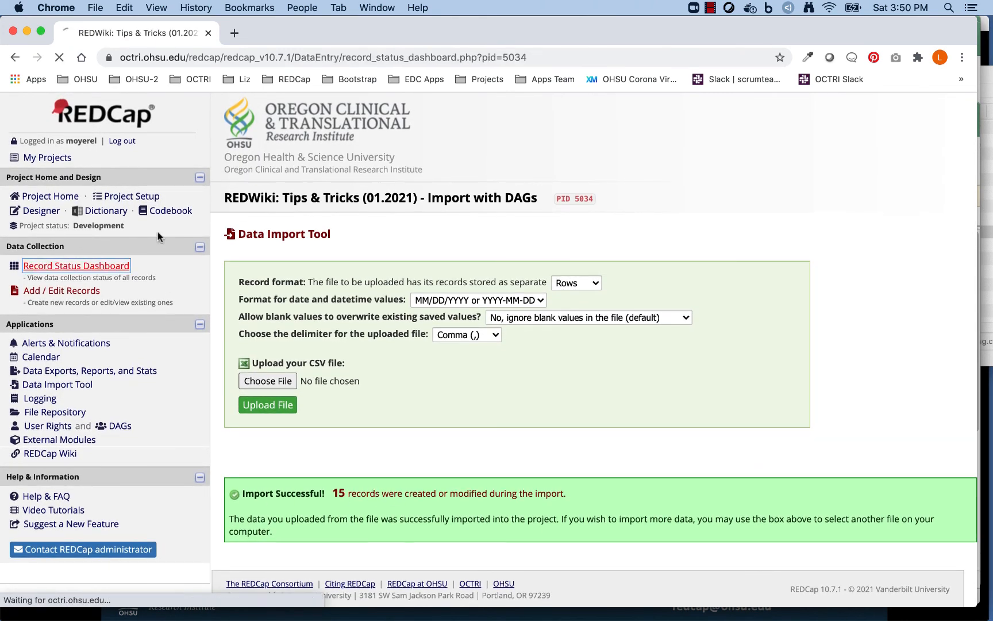
pyautogui.scroll(-5, 507, 232)
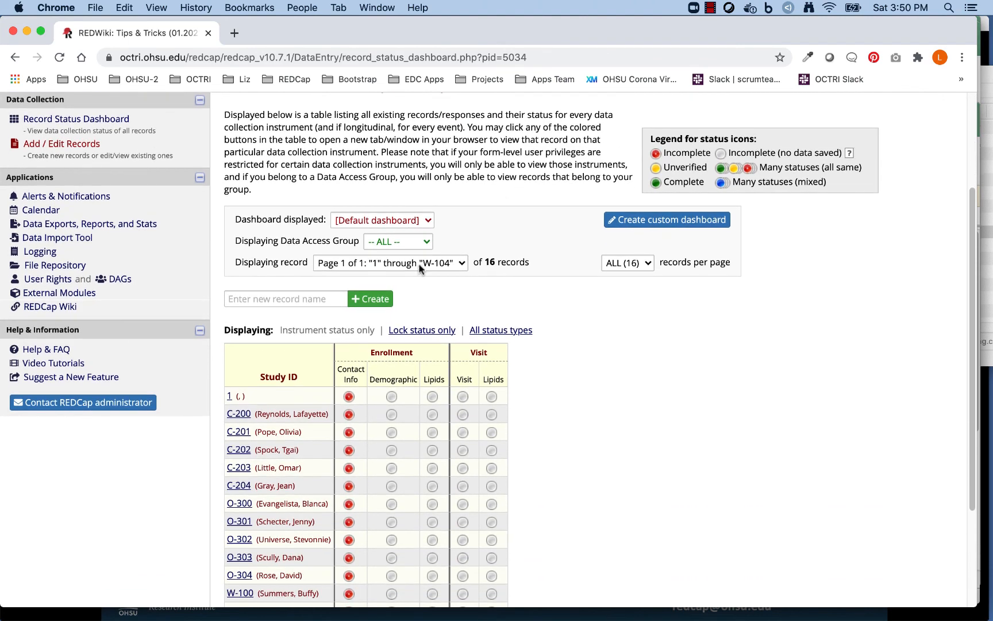
pyautogui.click(394, 242)
pyautogui.click(392, 251)
pyautogui.scroll(-4, 244, 506)
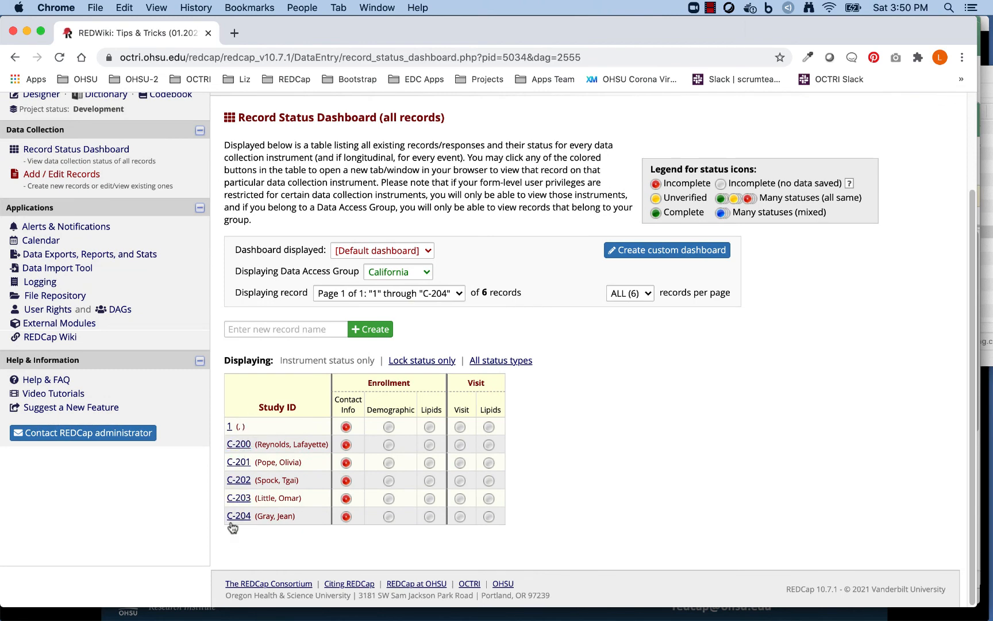
# Step: Check the dashboard records of the Oregon and Washington Data Access Groups in turn, and return to the My Projects list
pyautogui.click(399, 272)
pyautogui.click(400, 281)
pyautogui.scroll(-3, 400, 285)
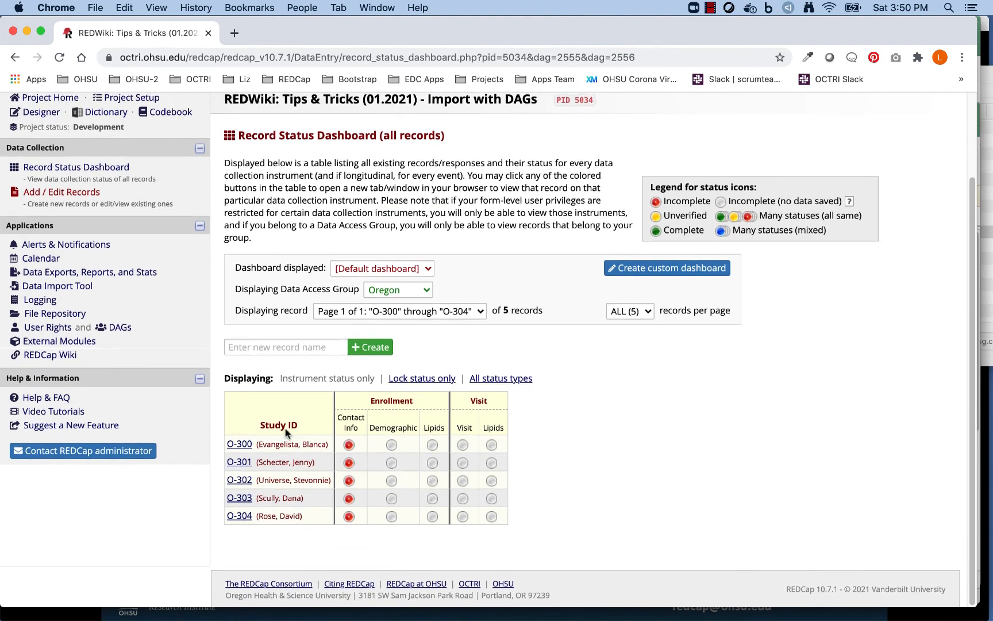
pyautogui.click(397, 290)
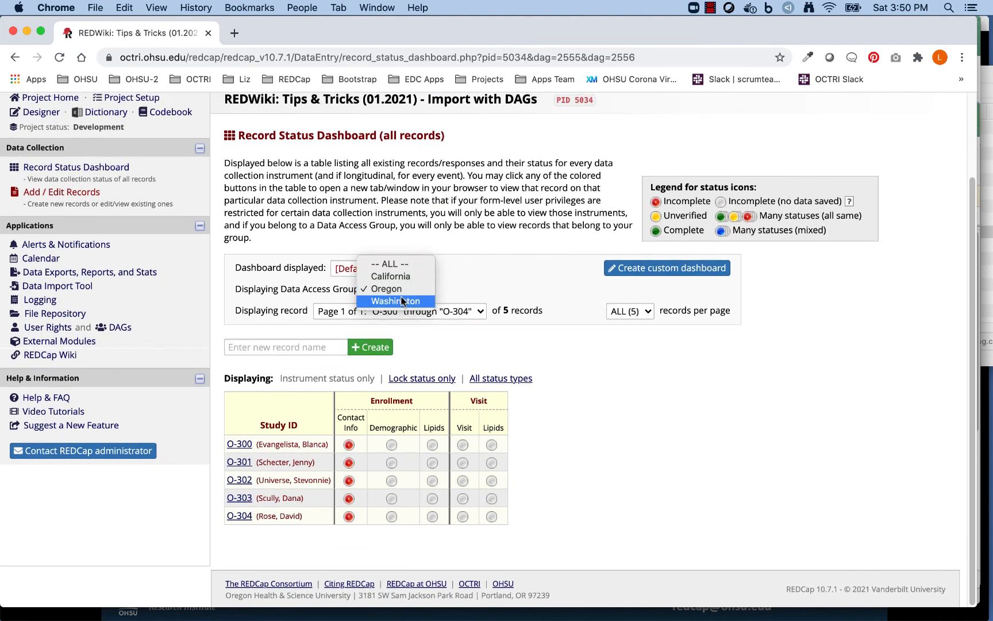
pyautogui.click(395, 303)
pyautogui.scroll(-3, 256, 531)
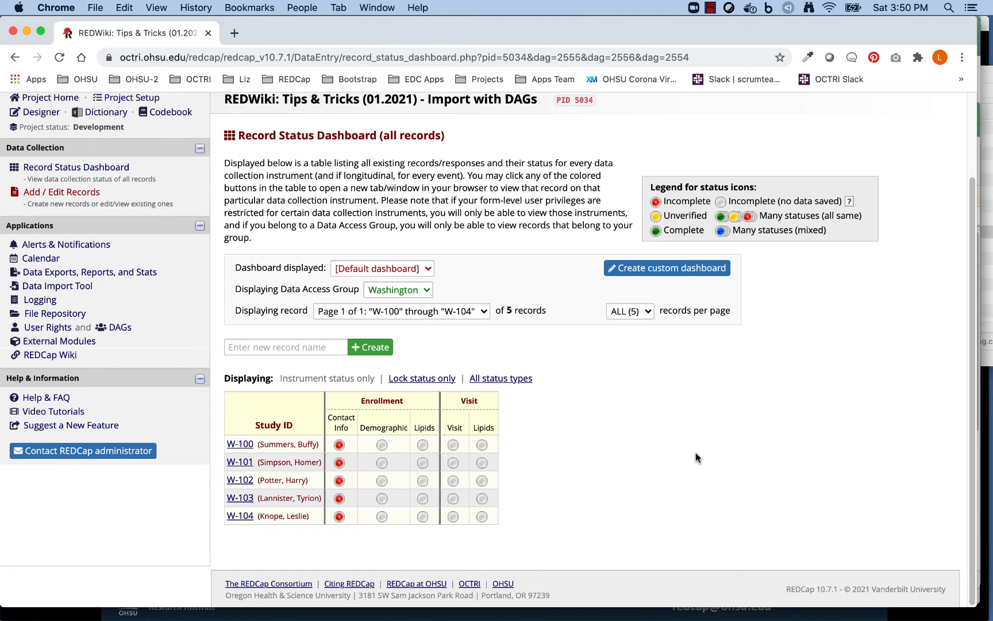
pyautogui.scroll(5, 696, 458)
pyautogui.click(67, 150)
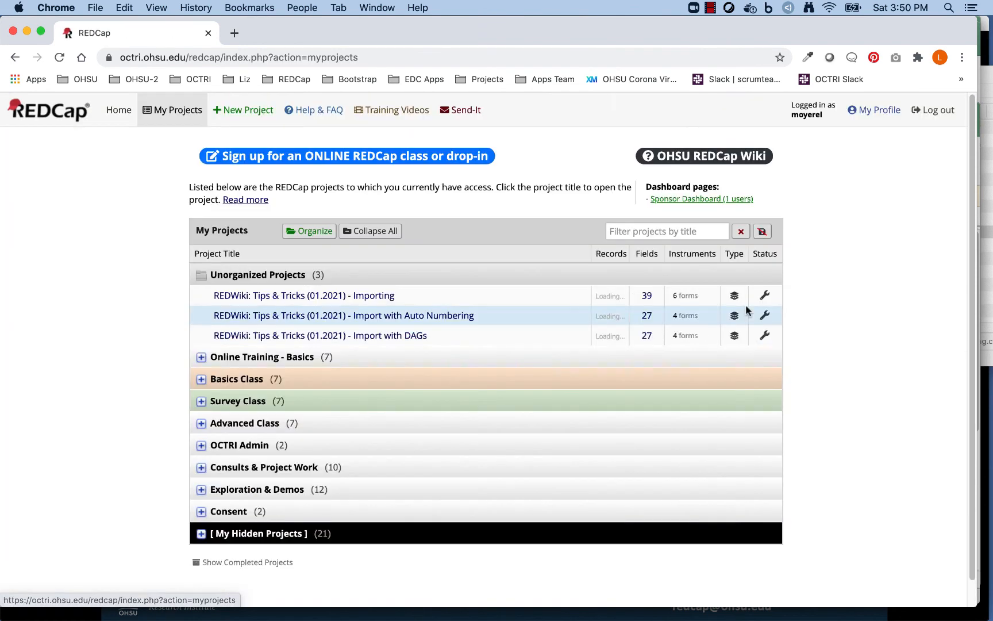